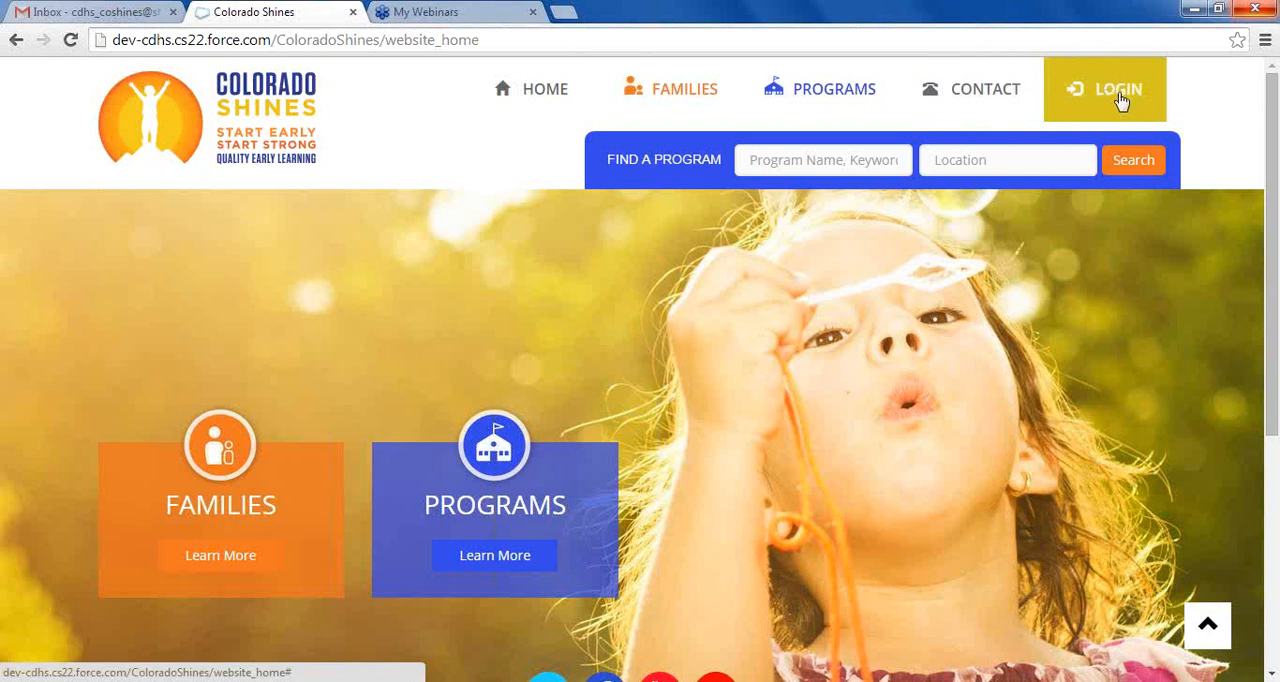
# Open the Welcome page of the Programs section and look through its introduction
pyautogui.click(474, 496)
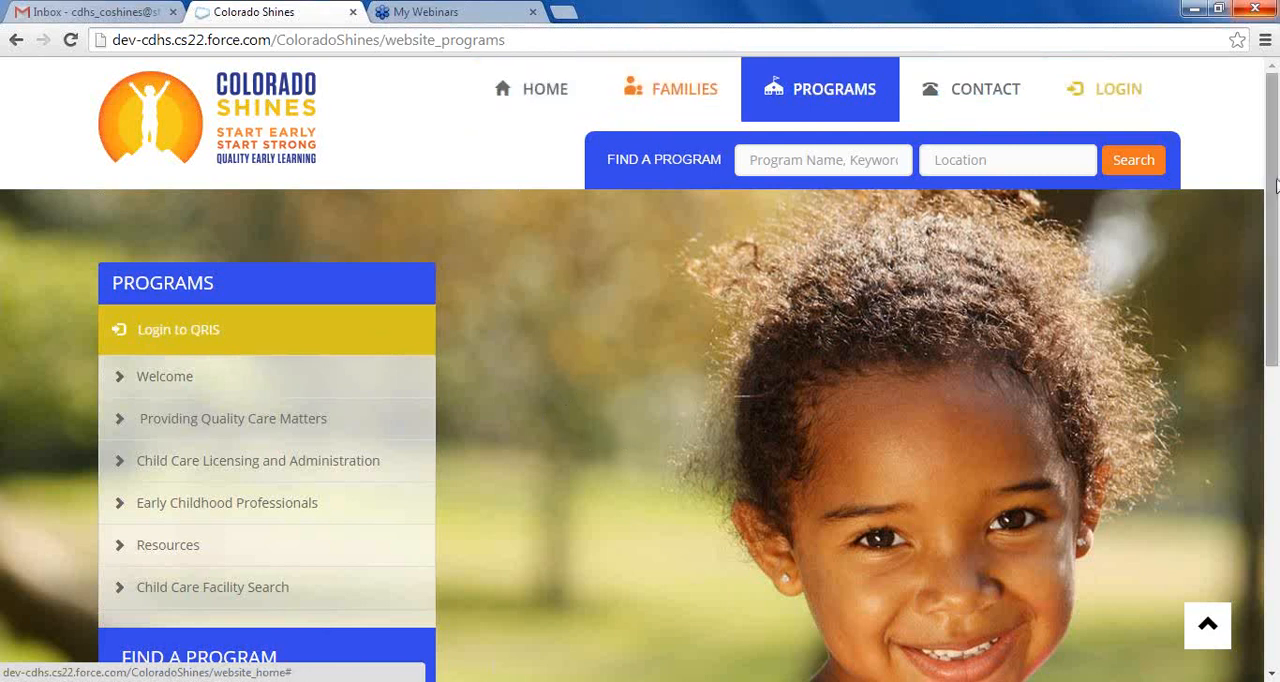
pyautogui.scroll(-2, 1274, 178)
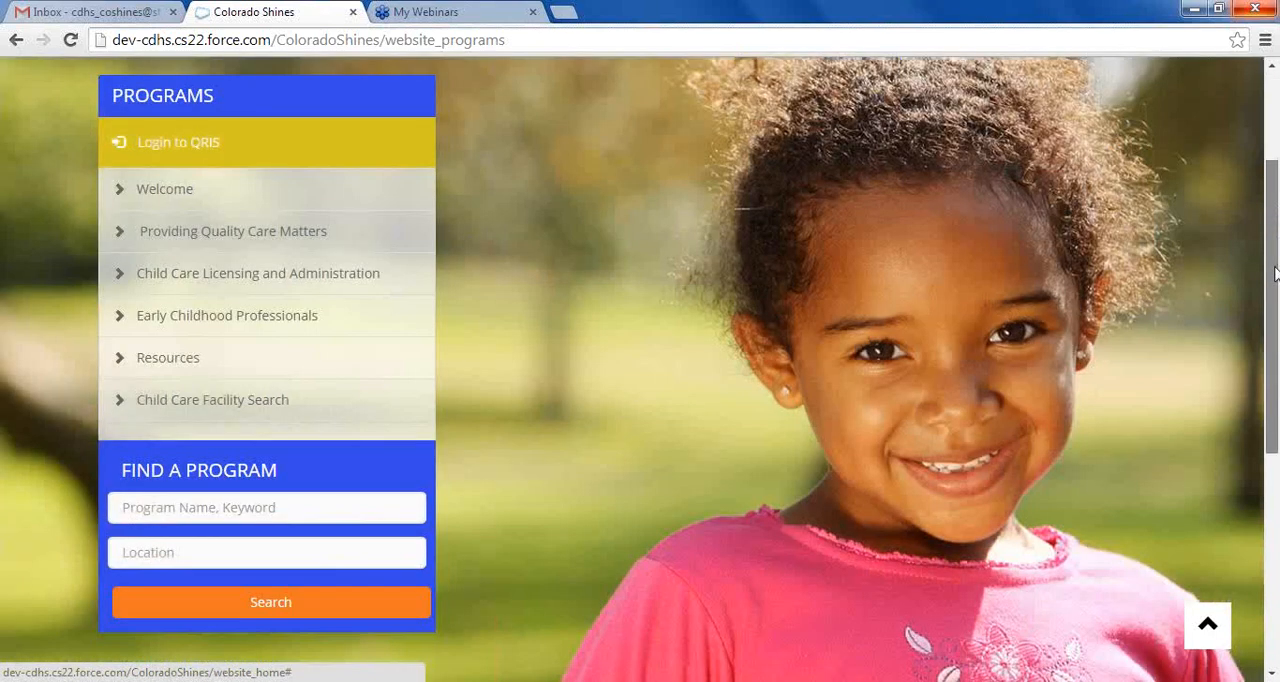
pyautogui.click(164, 189)
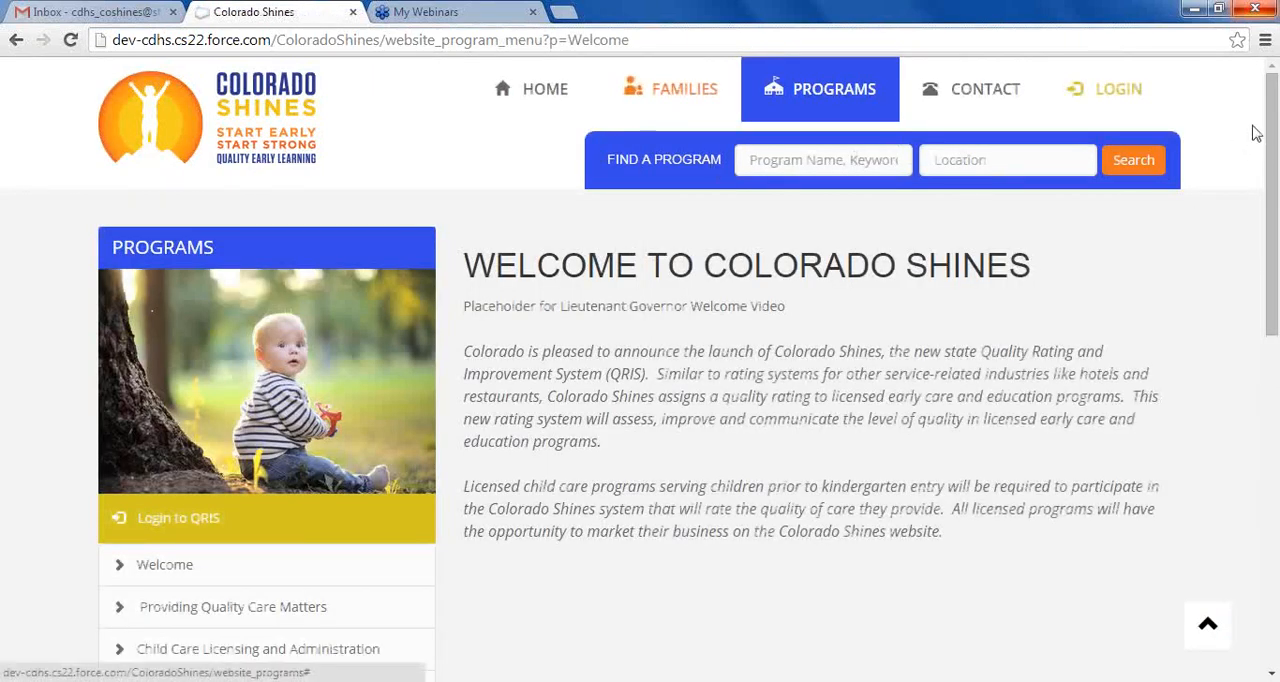
pyautogui.moveTo(1272, 118); pyautogui.dragTo(1276, 168)
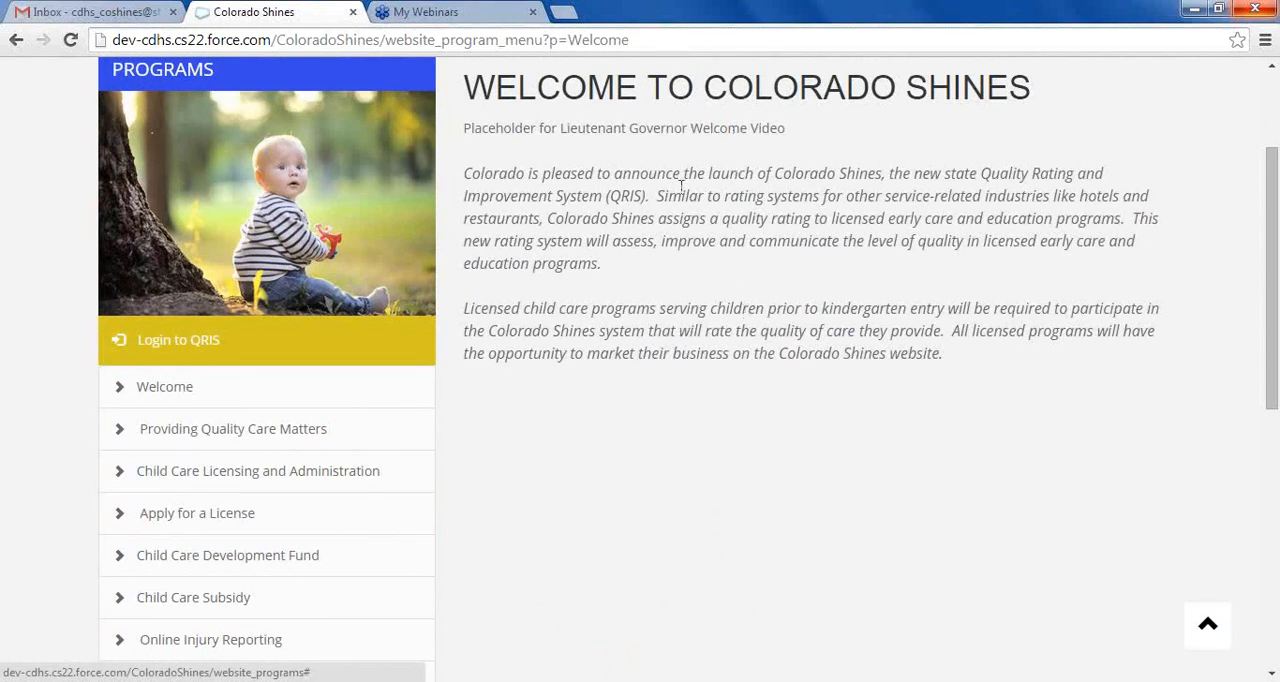
pyautogui.click(563, 15)
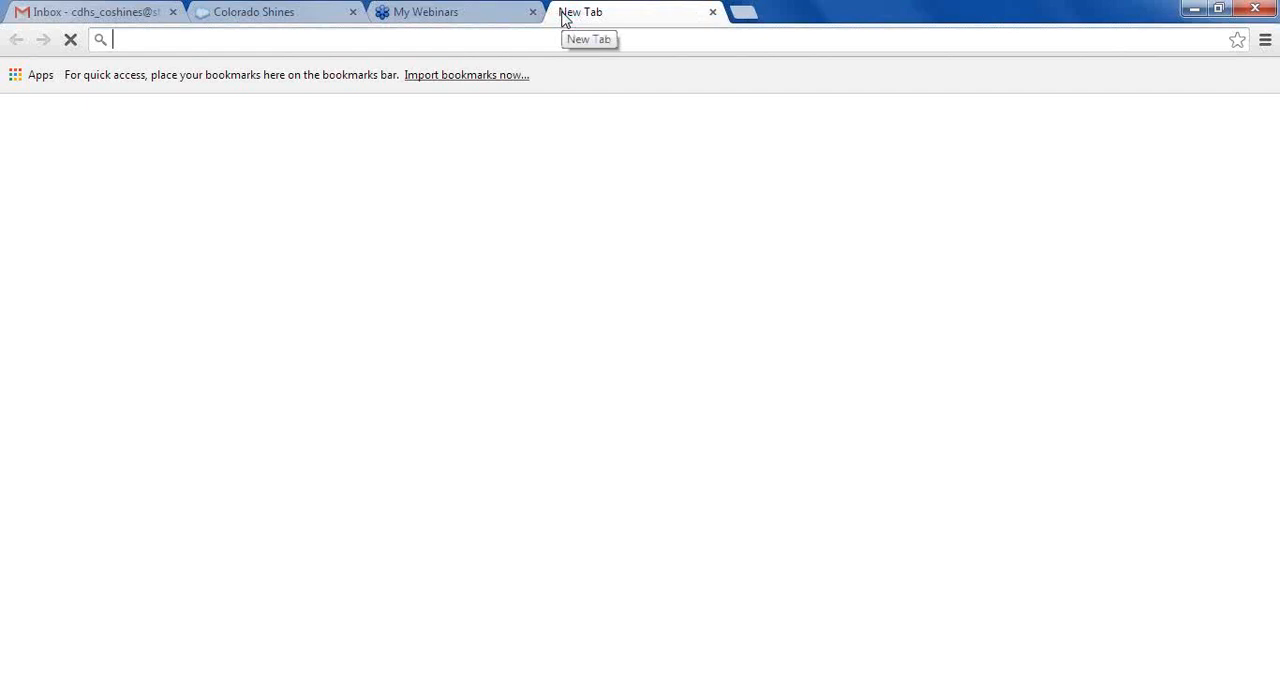
pyautogui.write('www.colora')
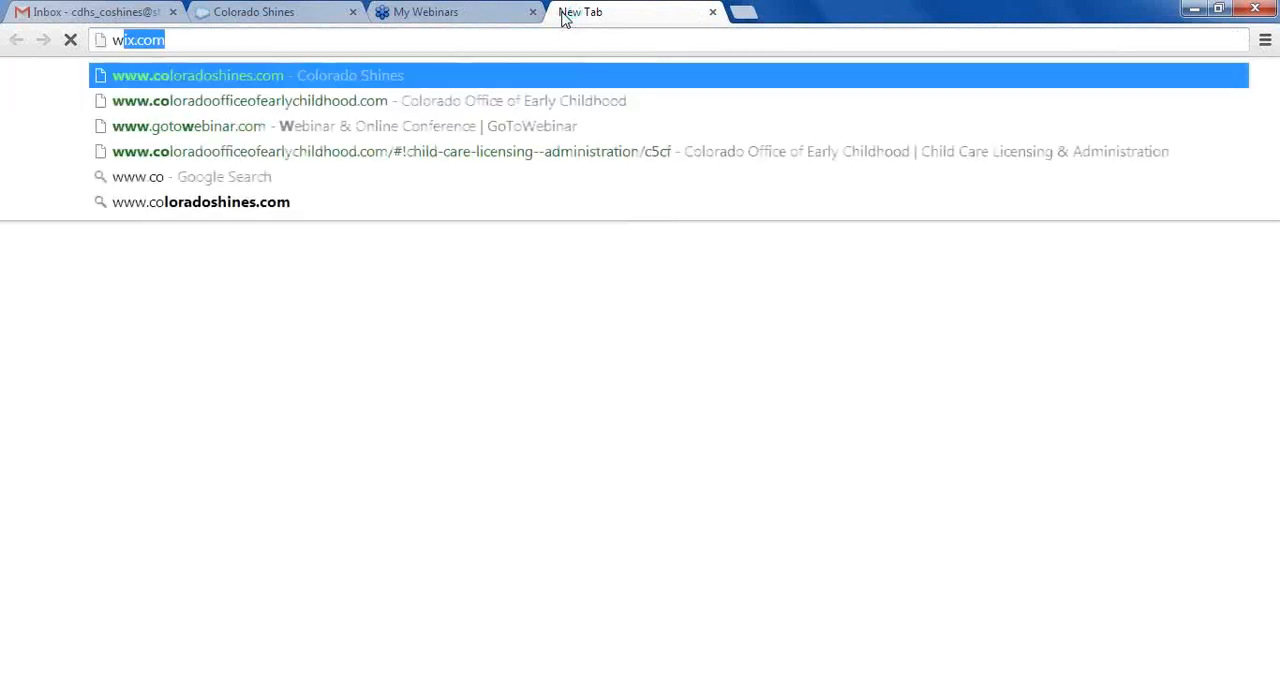
pyautogui.write('do')
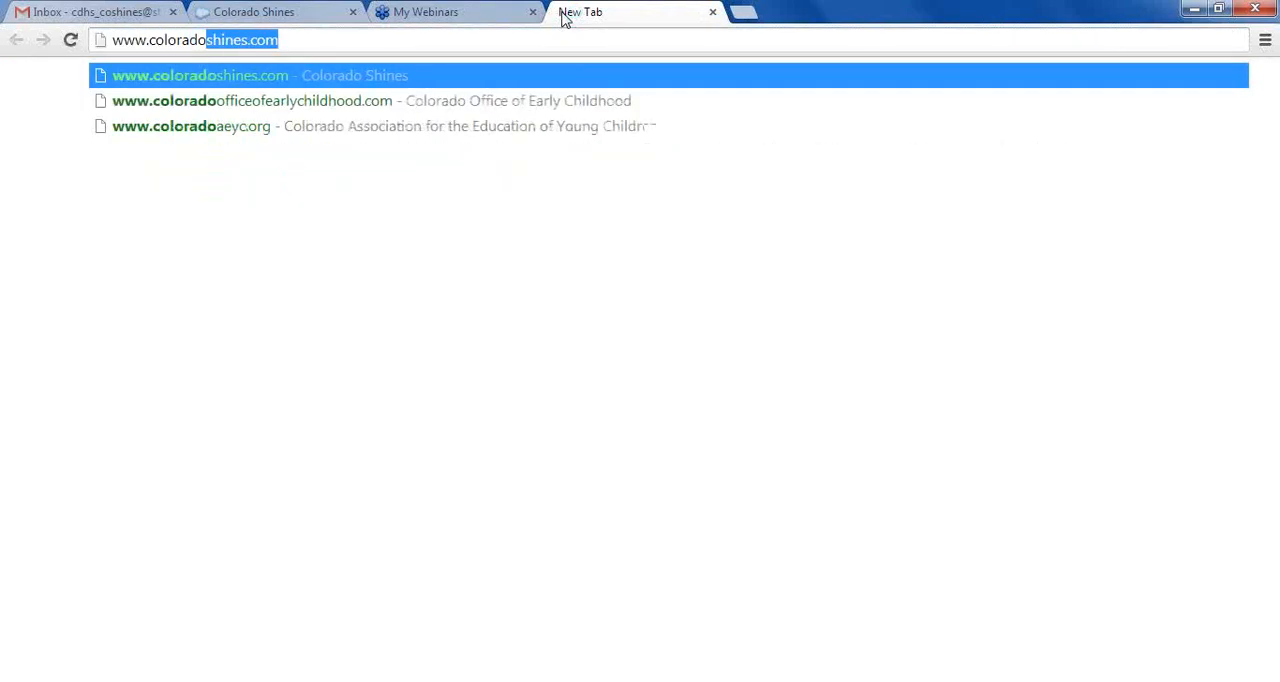
pyautogui.press('Return')
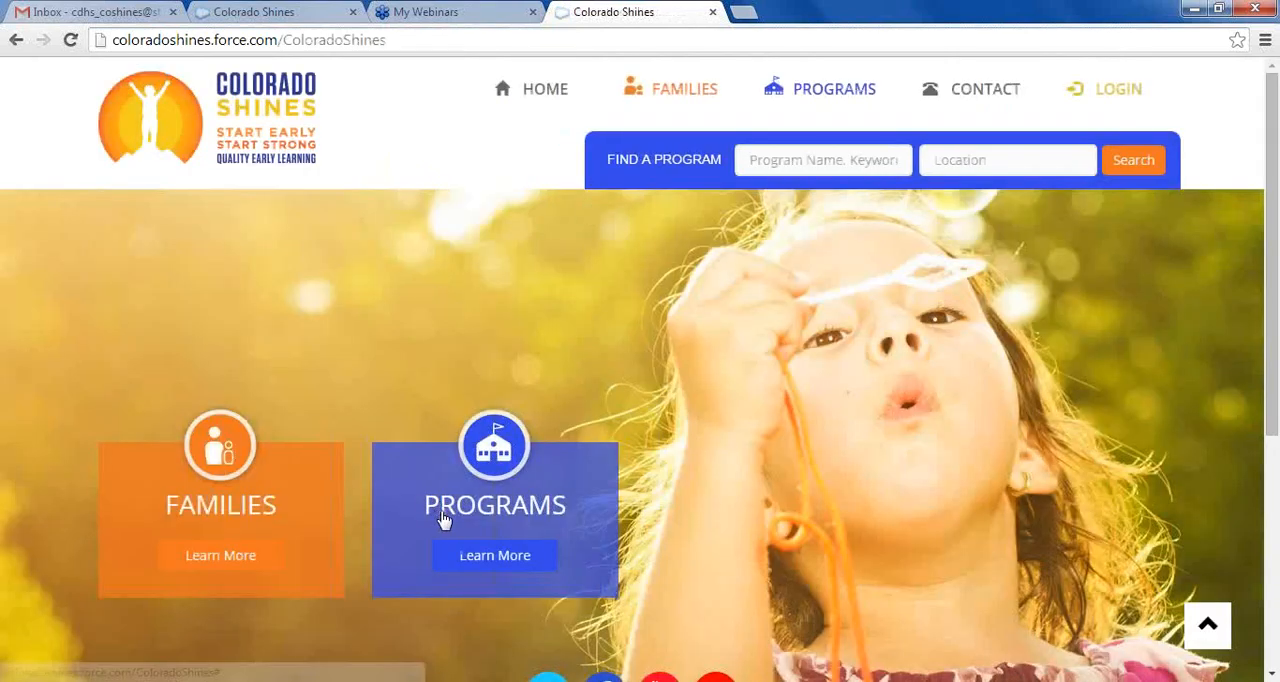
# Open the live site's Programs Welcome page and find the Colorado Shines QRIS Point Structure Guide under Program Resources
pyautogui.click(467, 517)
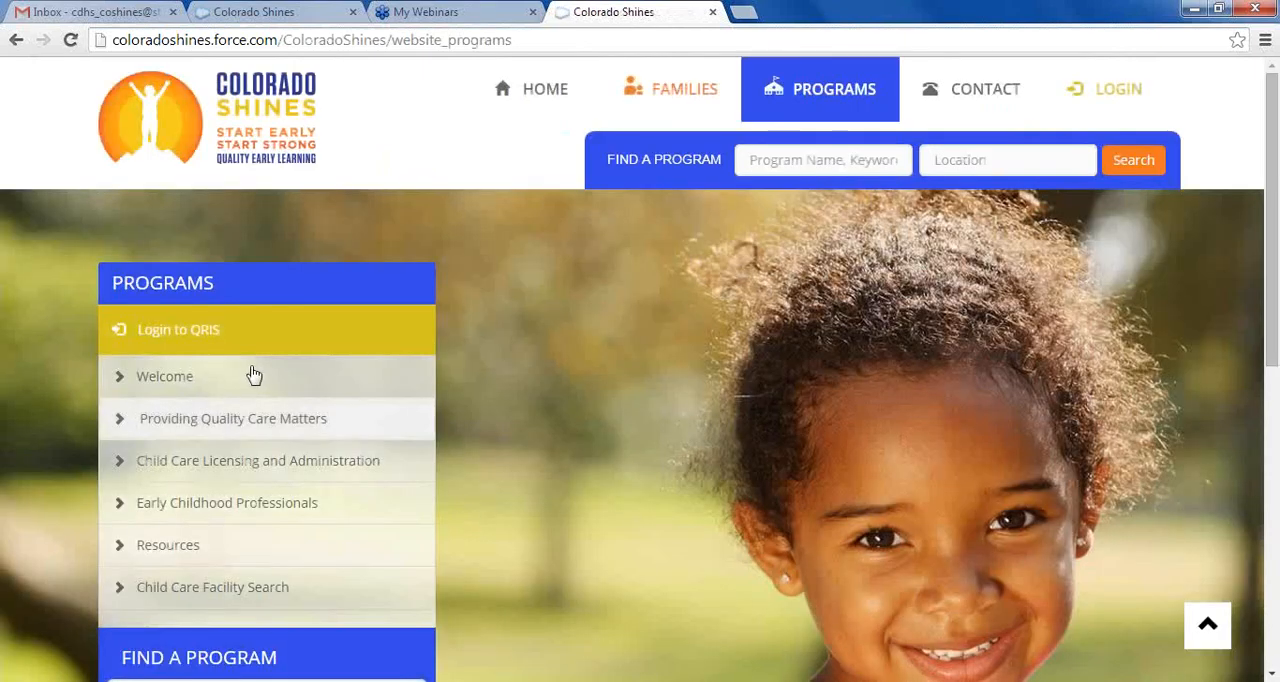
pyautogui.click(254, 375)
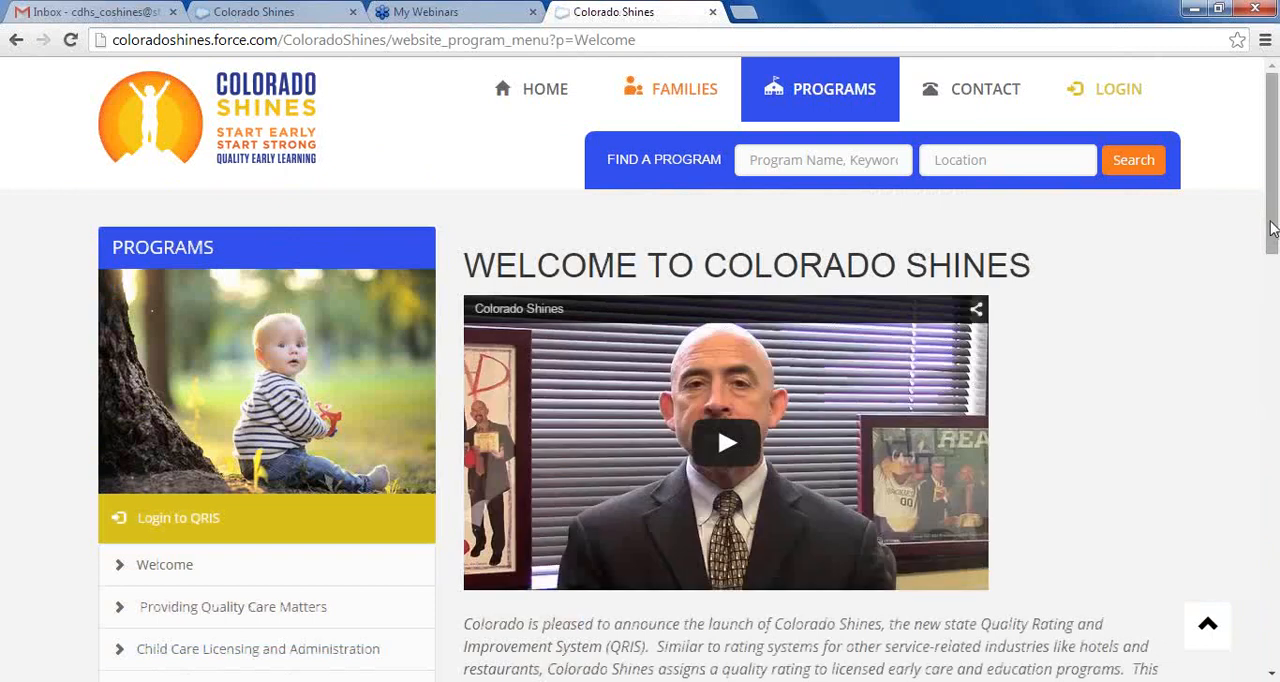
pyautogui.scroll(-1, 1273, 242)
pyautogui.moveTo(1273, 242); pyautogui.dragTo(1273, 280)
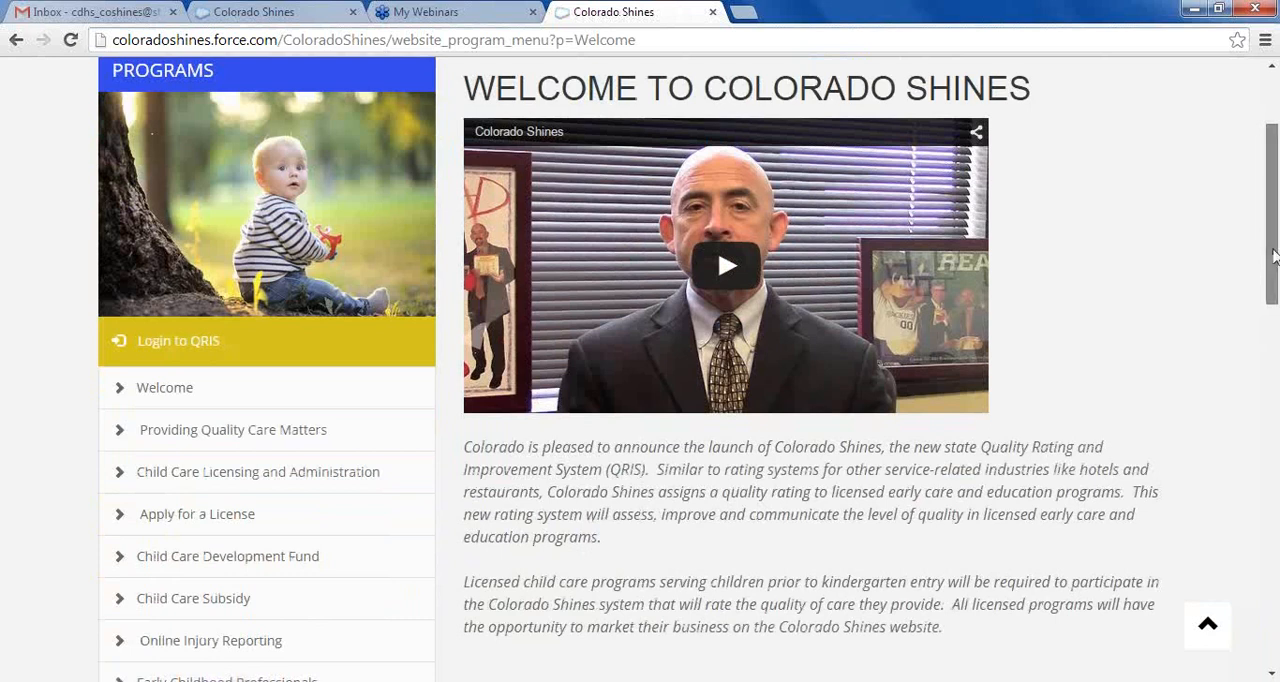
pyautogui.scroll(-2, 1275, 285)
pyautogui.moveTo(1277, 293); pyautogui.dragTo(1277, 557)
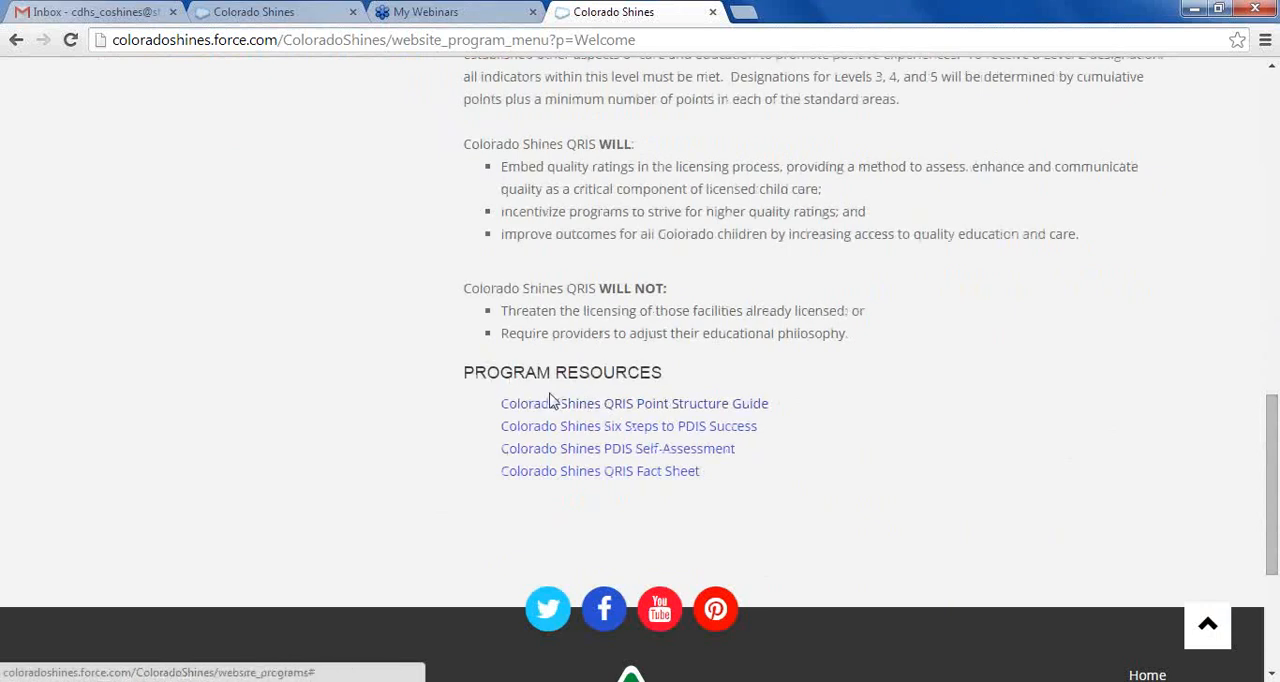
pyautogui.click(614, 405)
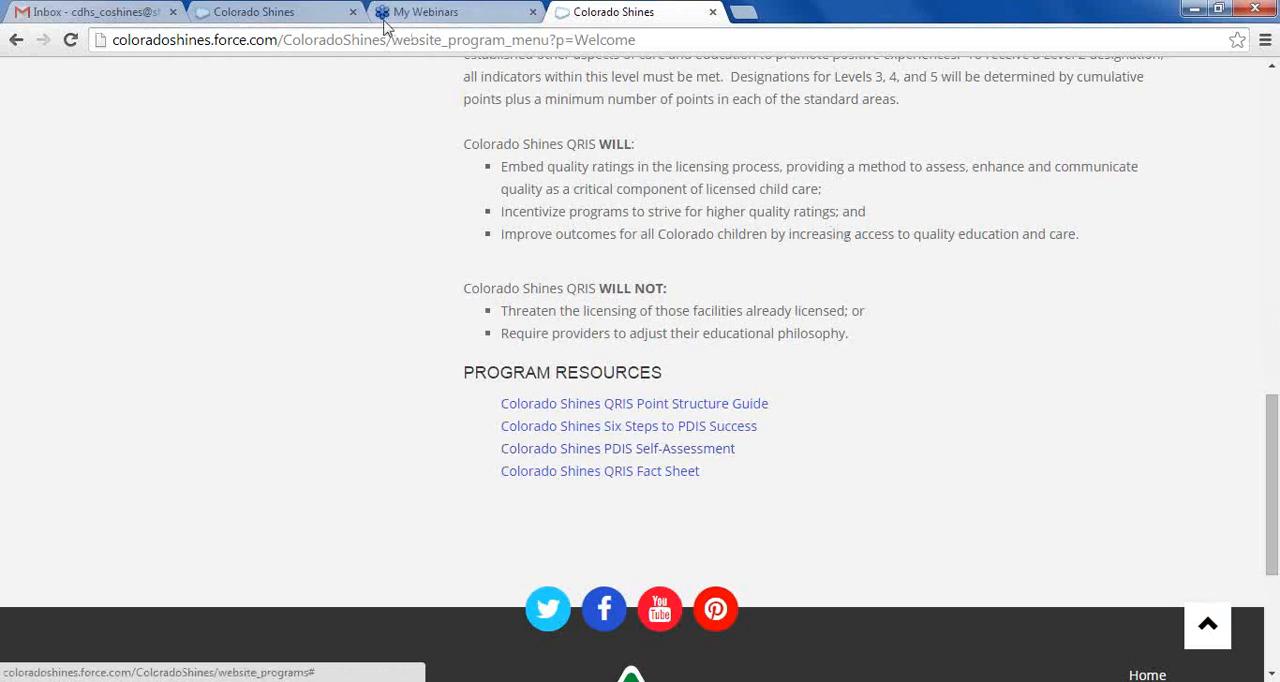
# Return to the dev-cdhs Colorado Shines site and open its QRIS login page
pyautogui.click(268, 16)
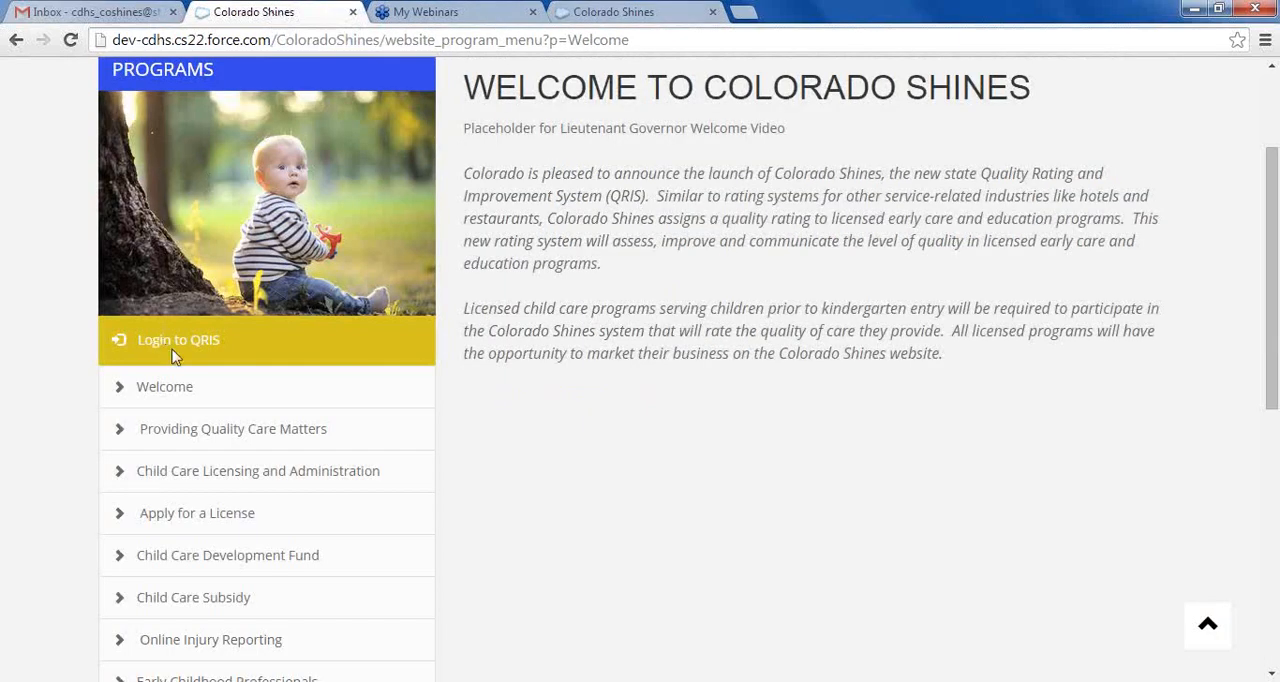
pyautogui.scroll(-2, 656, 296)
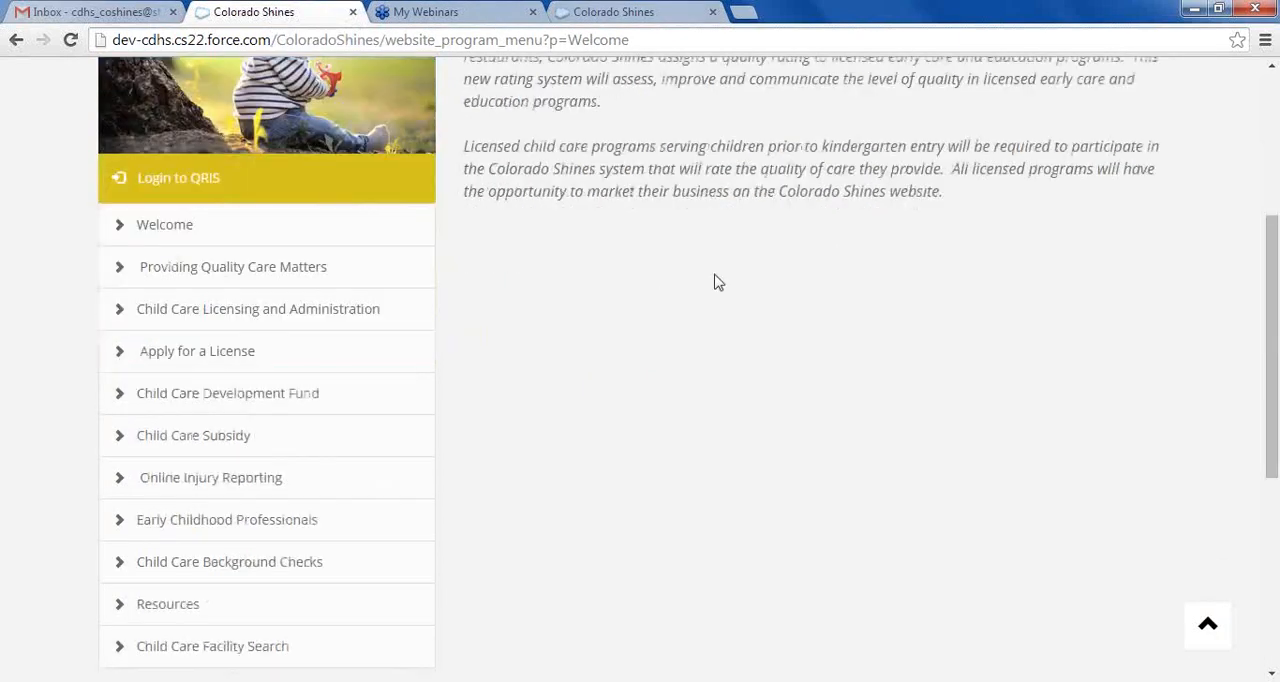
pyautogui.click(178, 179)
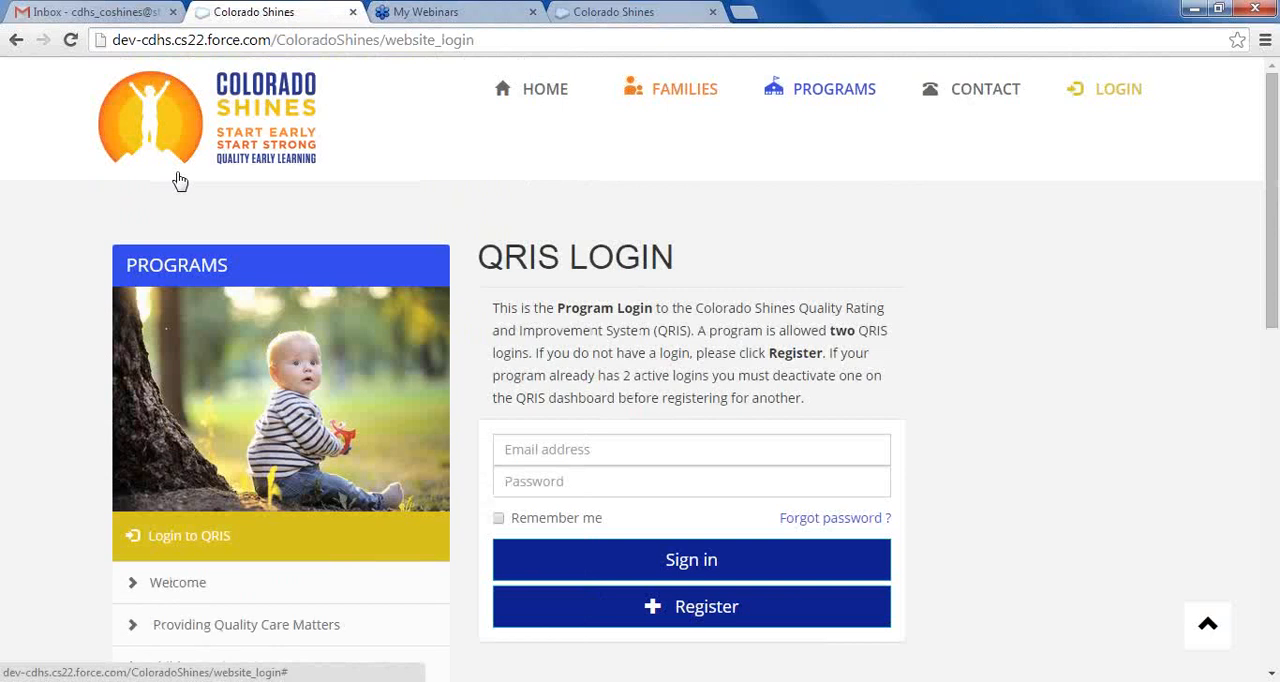
# Start registering a new QRIS login and submit the program's license number
pyautogui.click(697, 618)
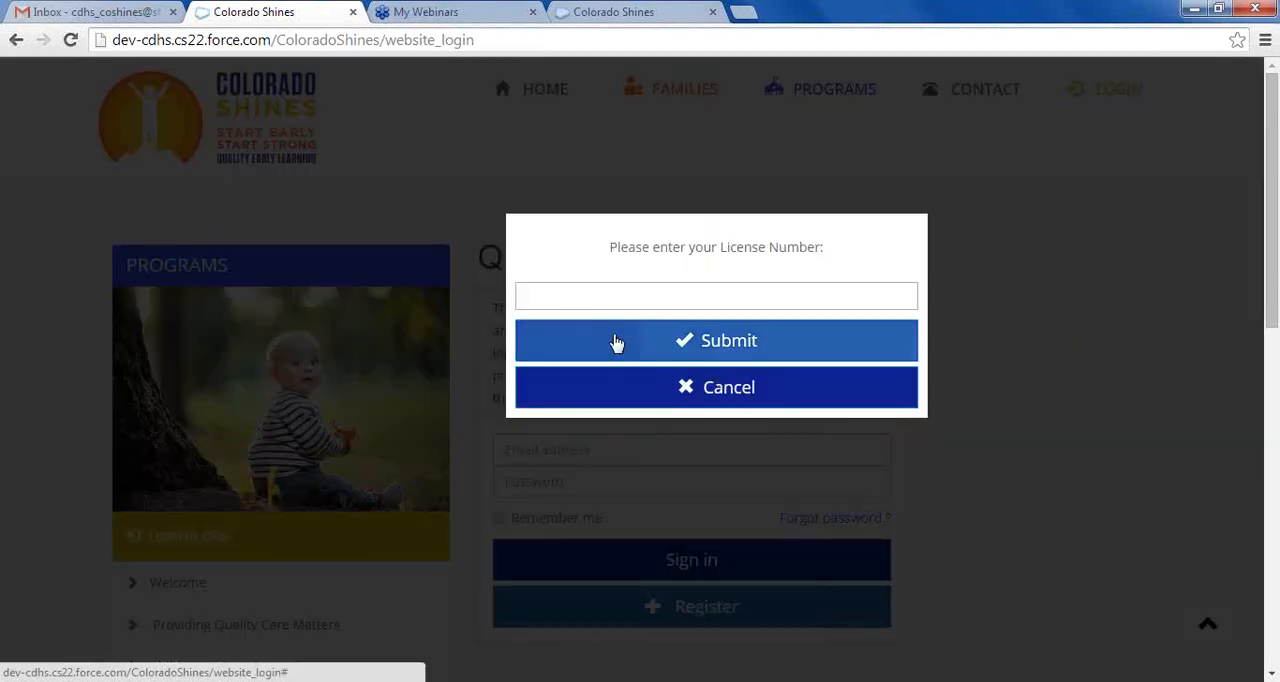
pyautogui.click(599, 298)
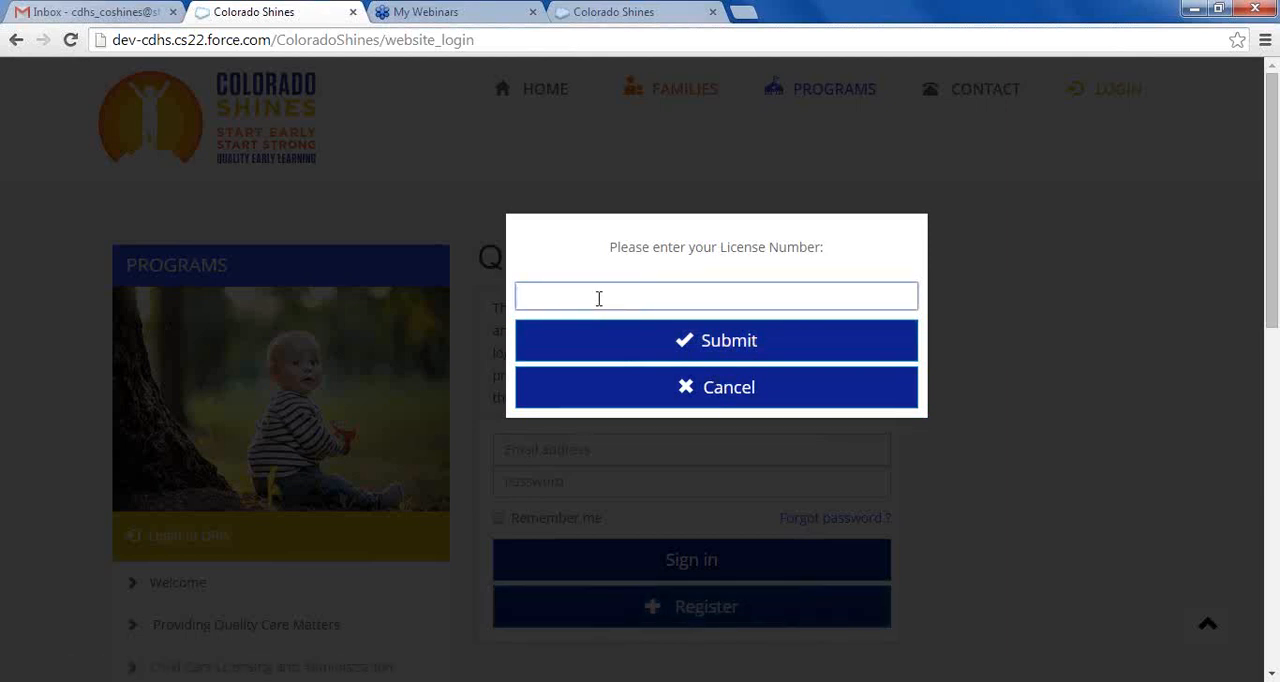
pyautogui.write('62570')
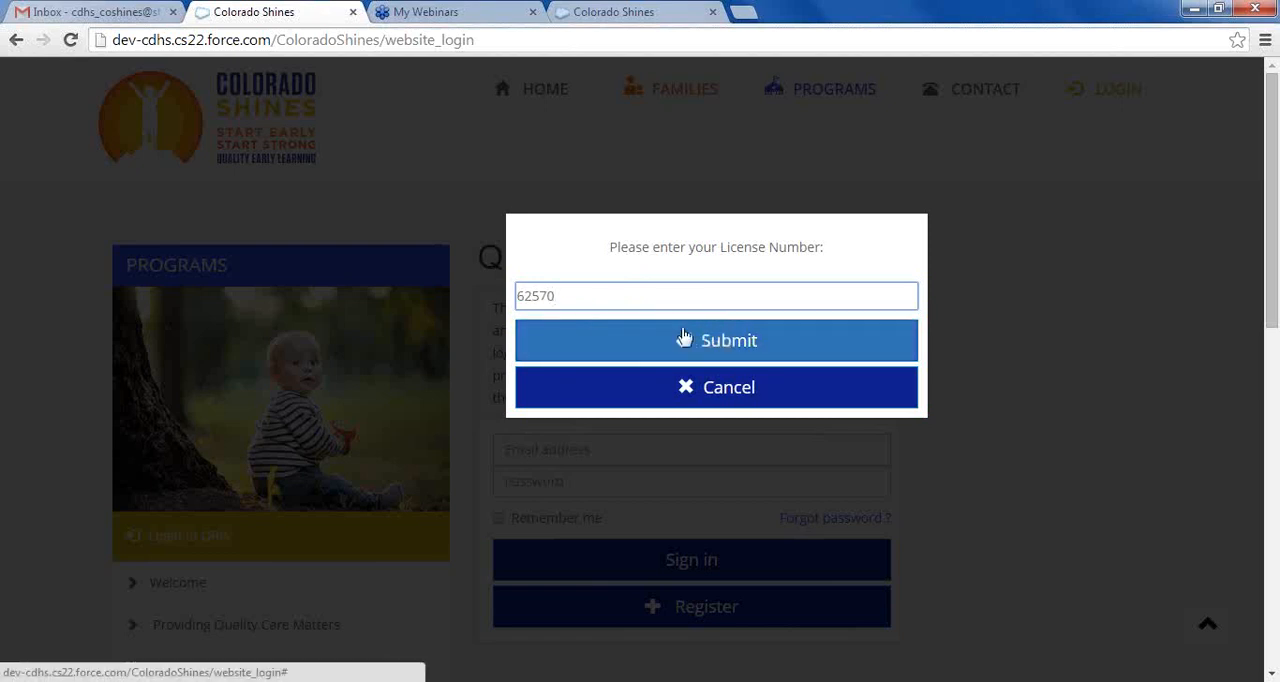
pyautogui.click(710, 343)
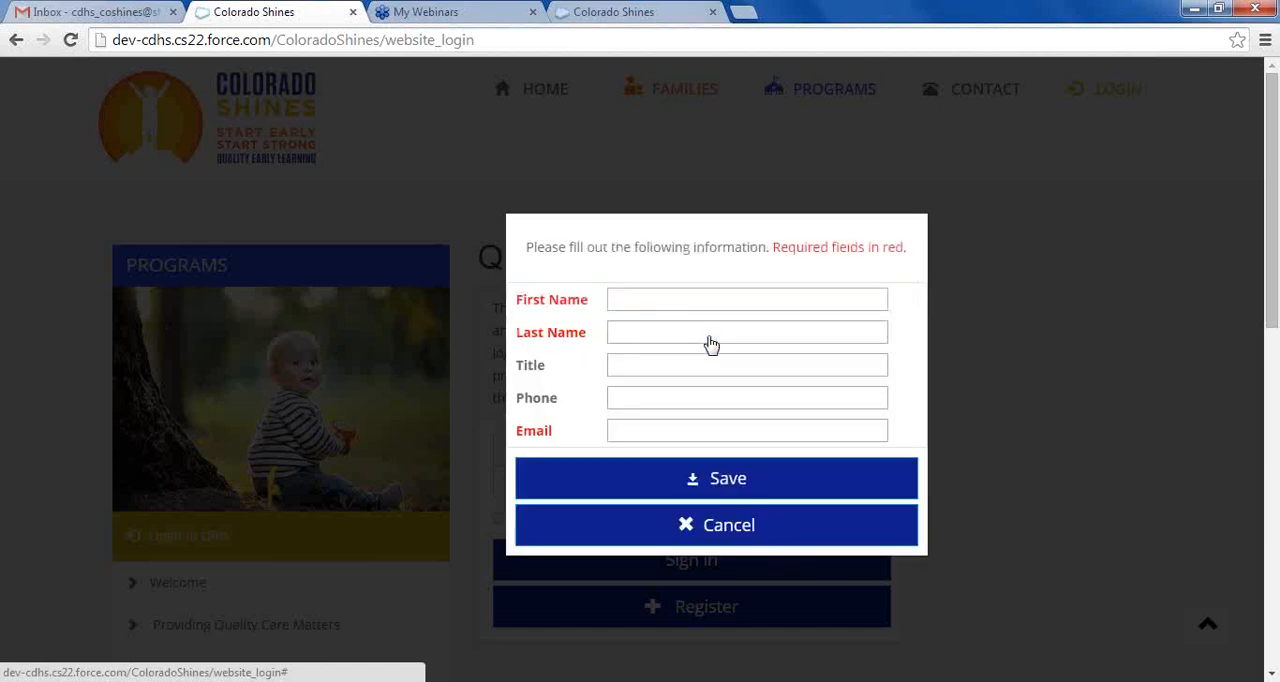
# Fill in the registrant's first and last name, leaving the title and phone blank
pyautogui.click(638, 300)
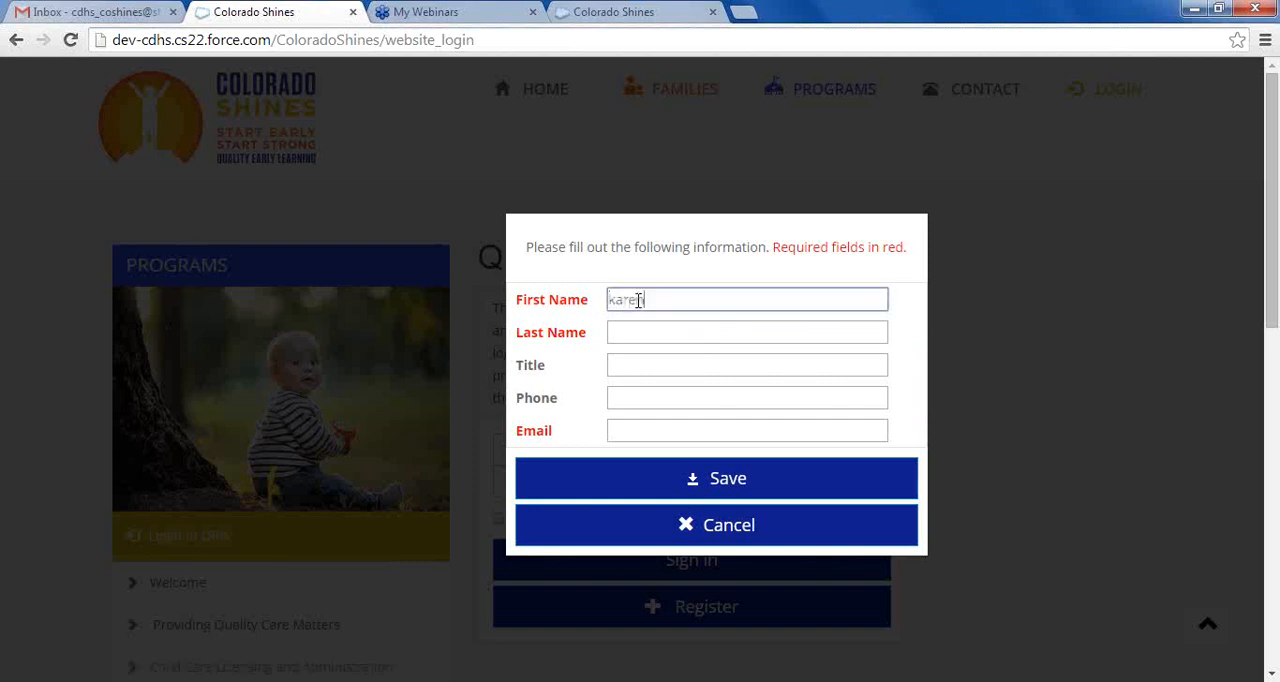
pyautogui.press('Tab')
pyautogui.press('Tab')
pyautogui.press('Tab')
pyautogui.press('Tab')
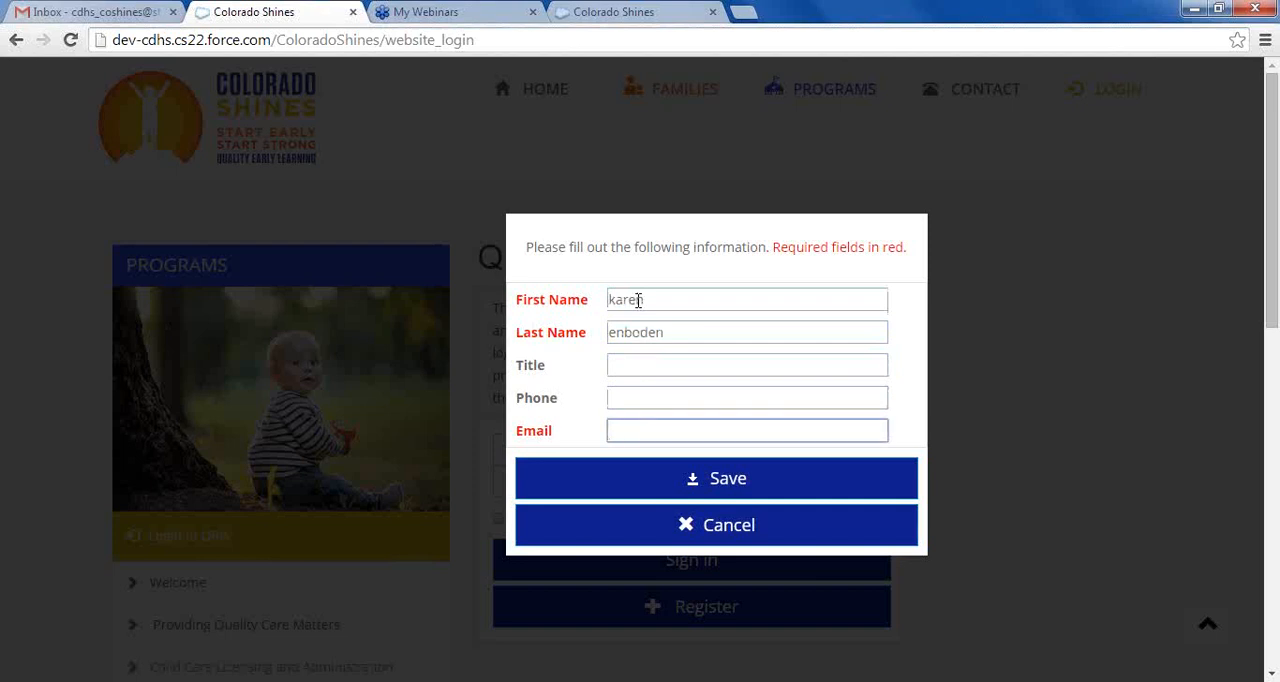
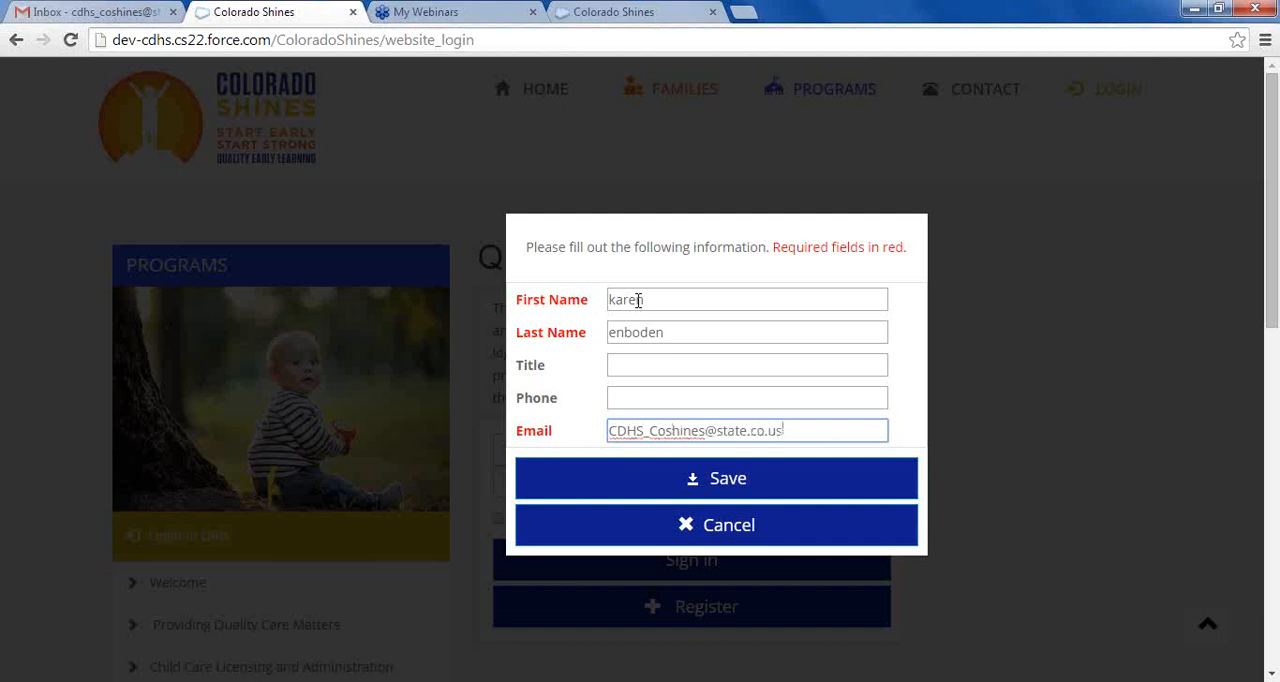
# Enter the registrant's e-mail address, save the registration and acknowledge the message
pyautogui.click(720, 484)
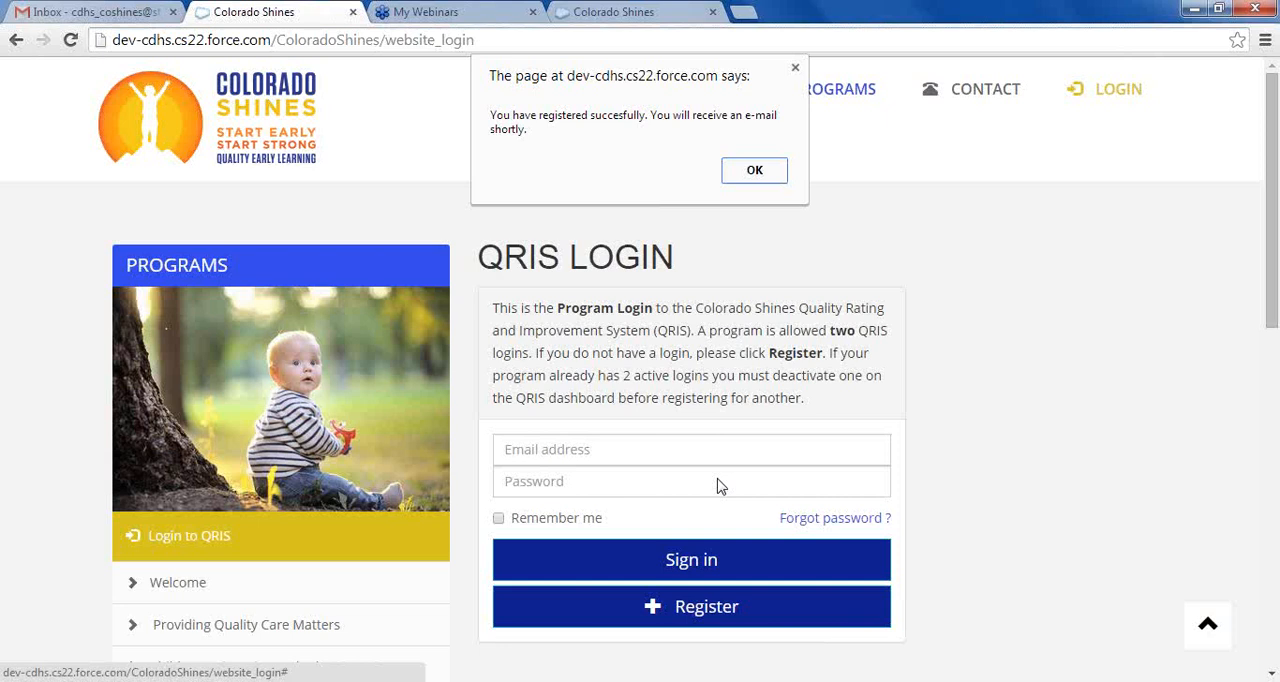
pyautogui.click(755, 171)
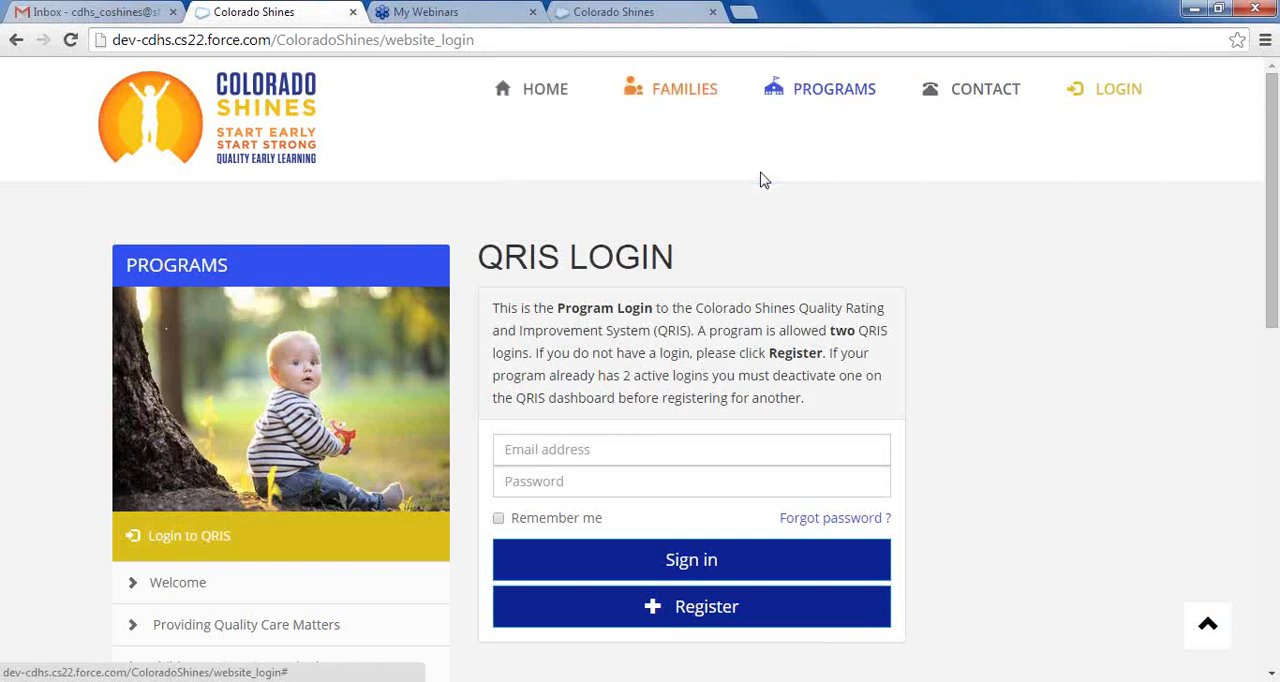
# Switch to the Gmail inbox, reload it and open the "Sandbox: Welcome to QRIS" e-mail
pyautogui.click(80, 18)
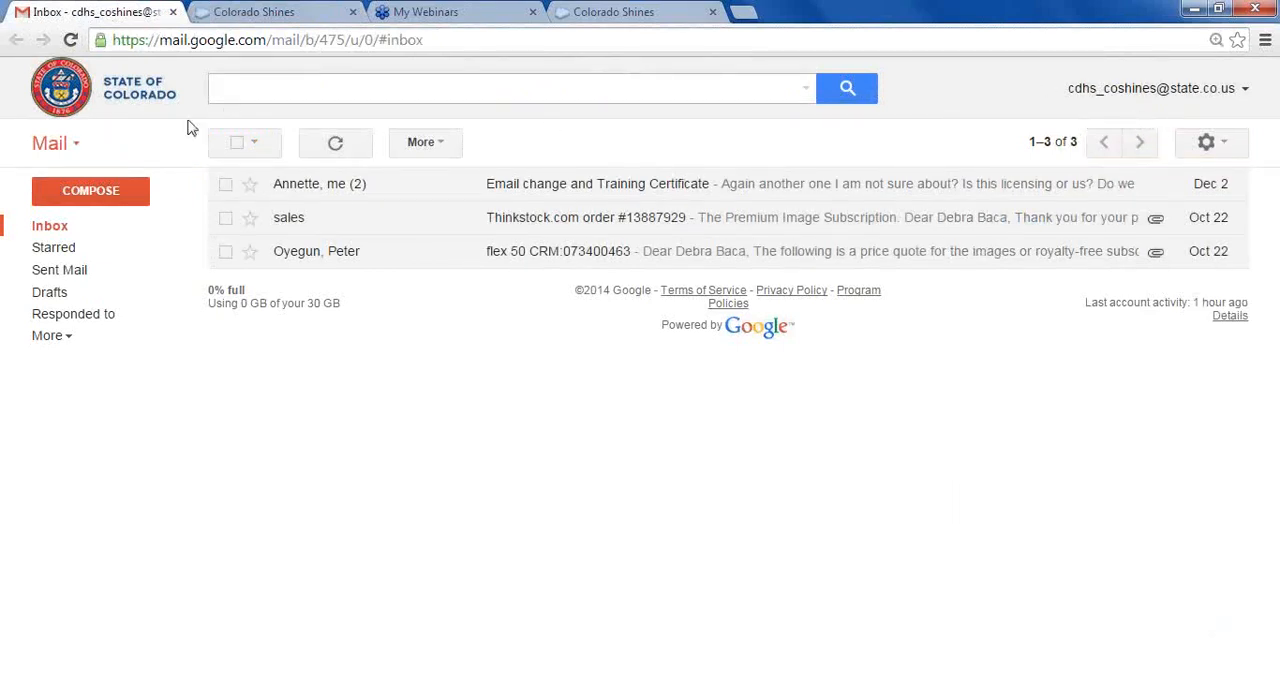
pyautogui.click(749, 40)
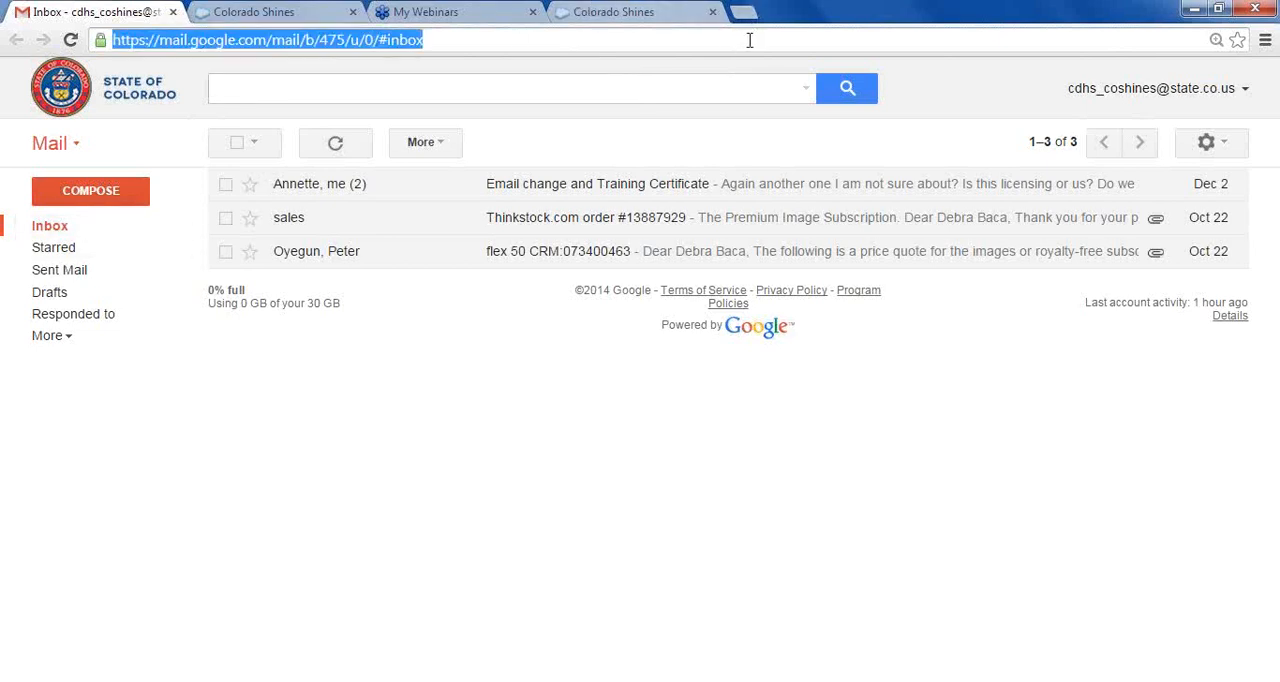
pyautogui.press('Return')
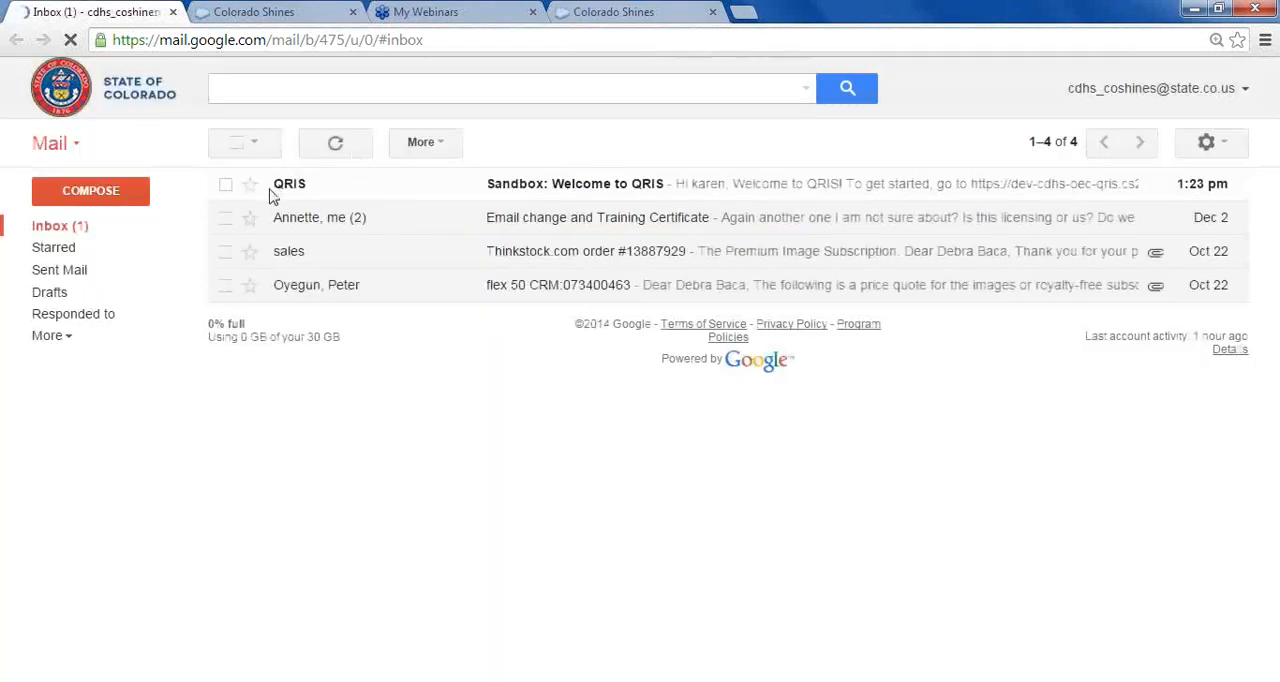
pyautogui.moveTo(293, 192)
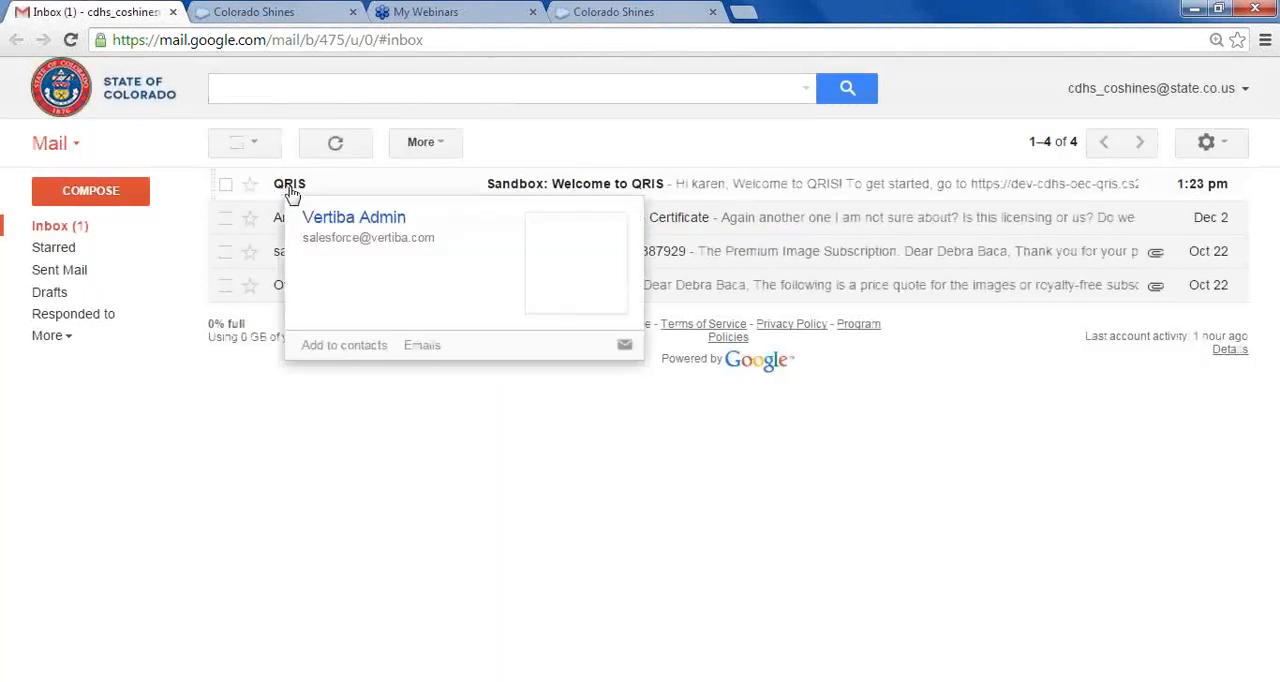
pyautogui.click(614, 188)
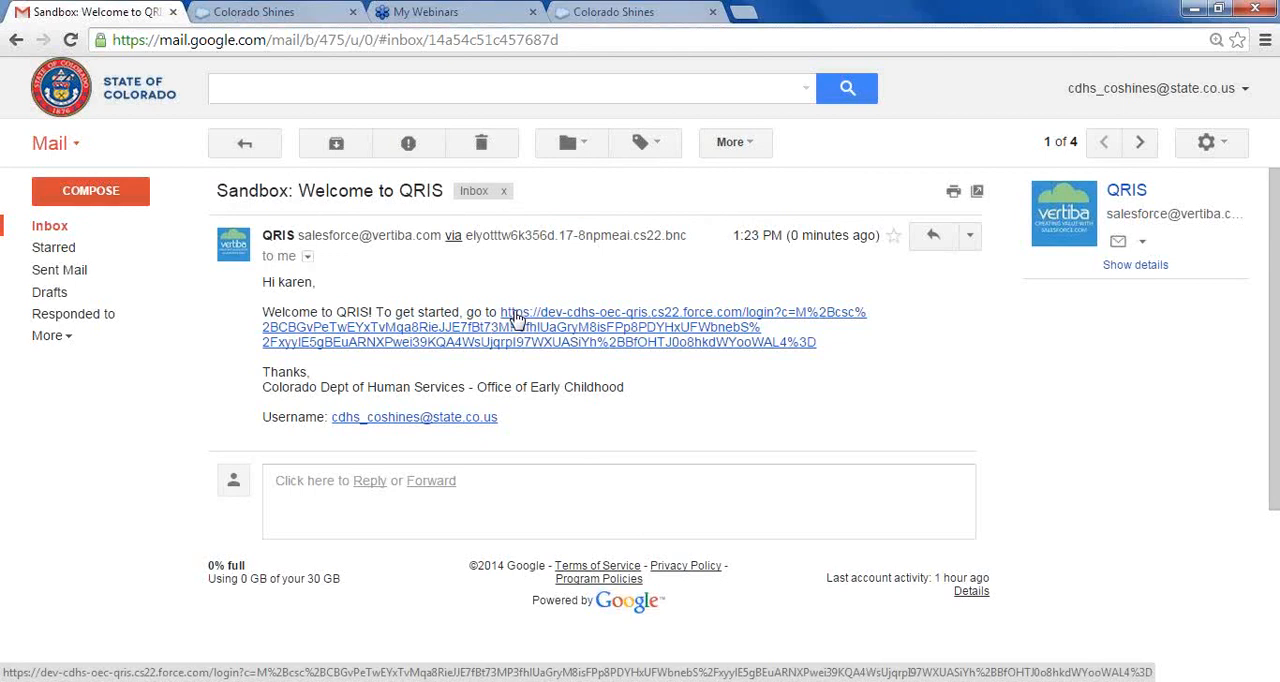
# Follow the login link in the welcome e-mail, then enter, verify and save a new account password
pyautogui.click(518, 333)
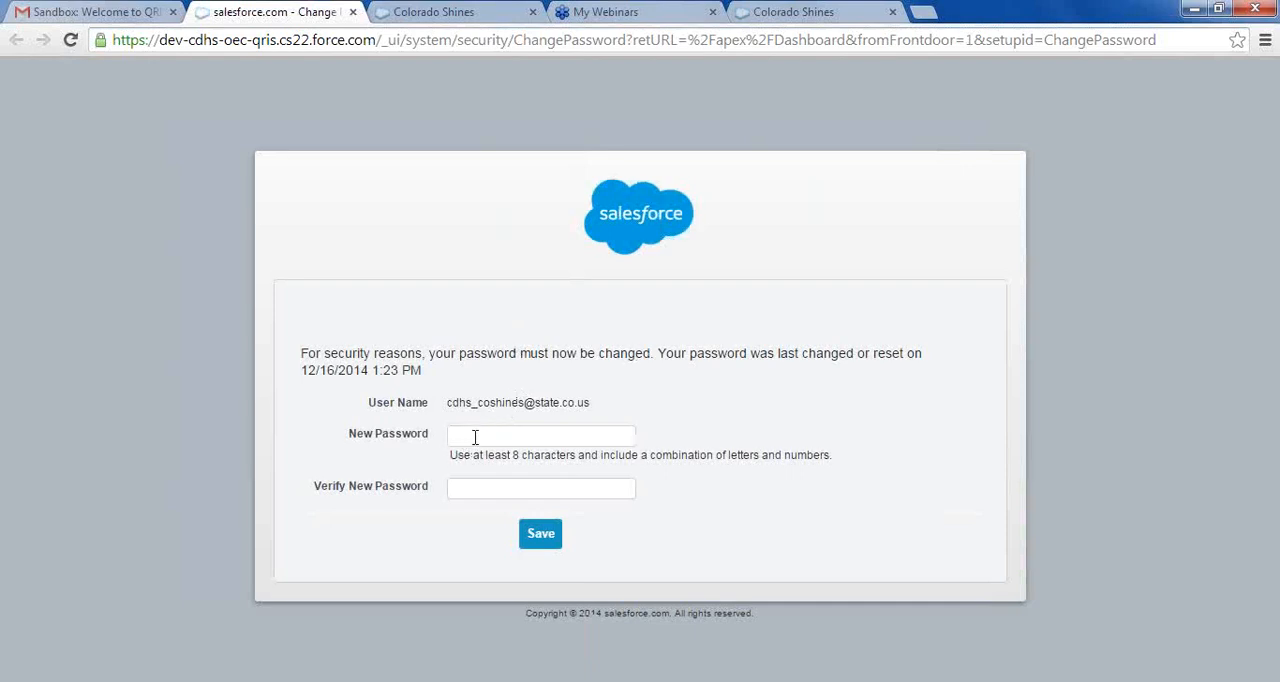
pyautogui.write('••••••')
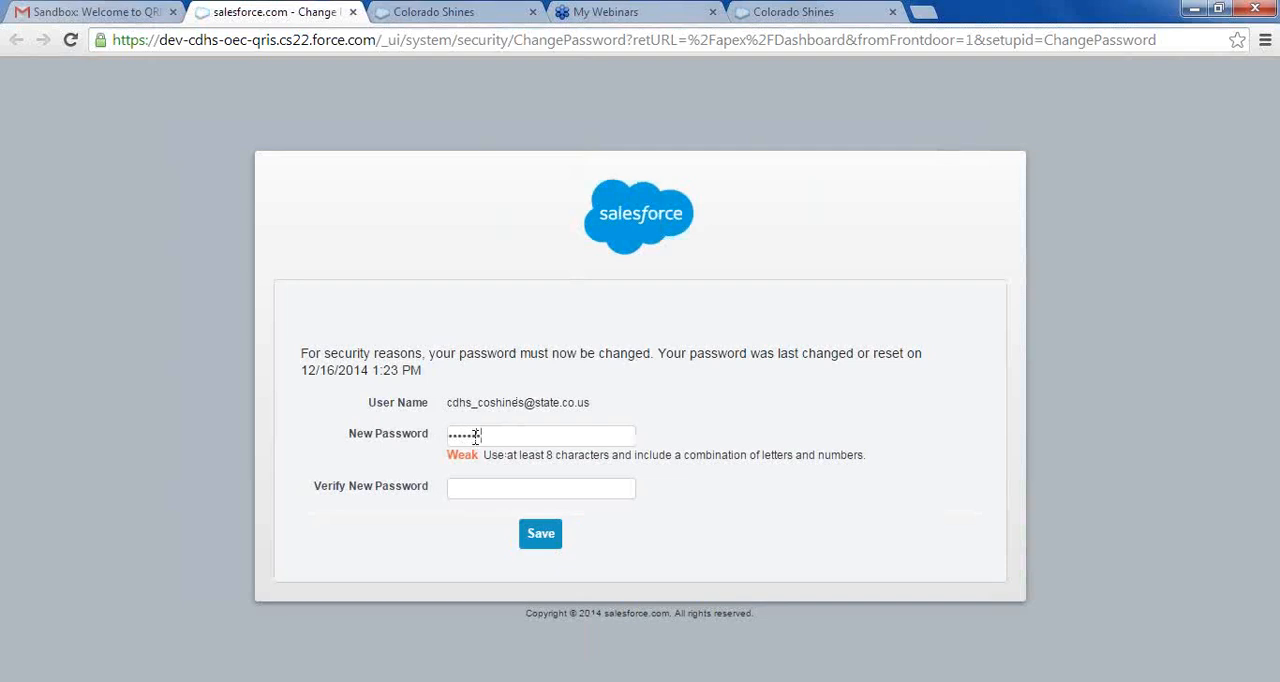
pyautogui.press('BackSpace')
pyautogui.press('BackSpace')
pyautogui.press('BackSpace')
pyautogui.press('BackSpace')
pyautogui.press('BackSpace')
pyautogui.press('BackSpace')
pyautogui.write('••••••••')
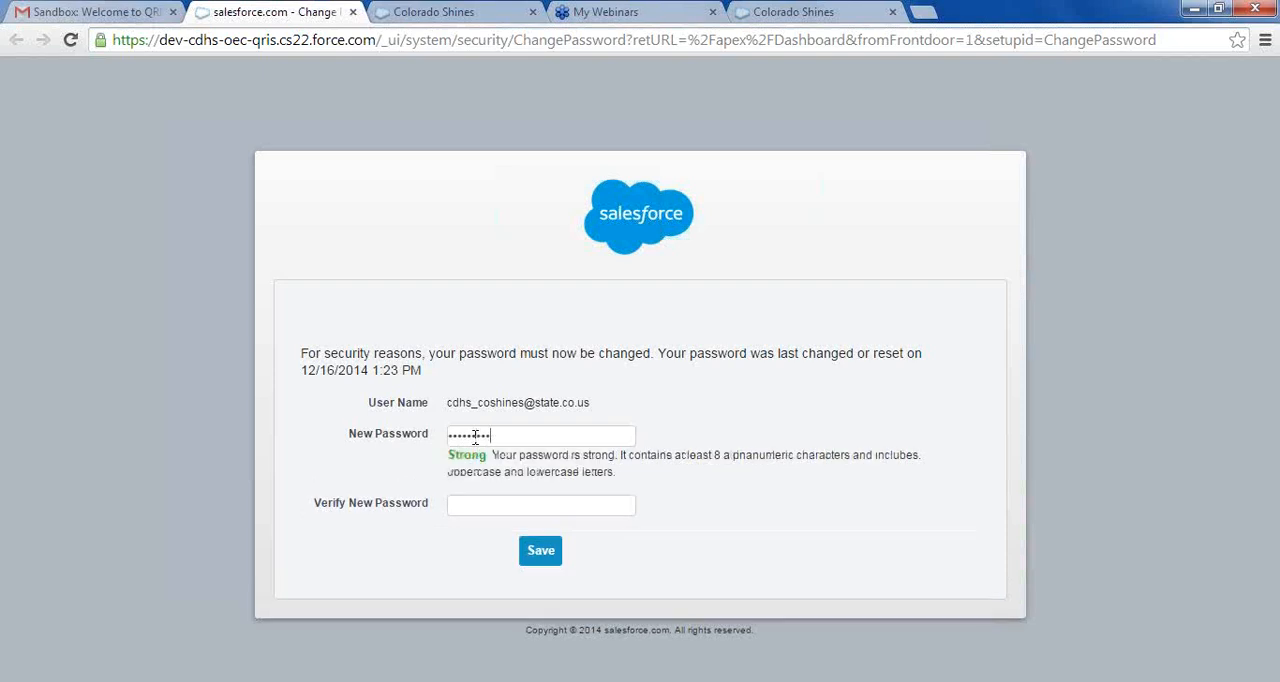
pyautogui.write('•••••••••')
pyautogui.click(543, 561)
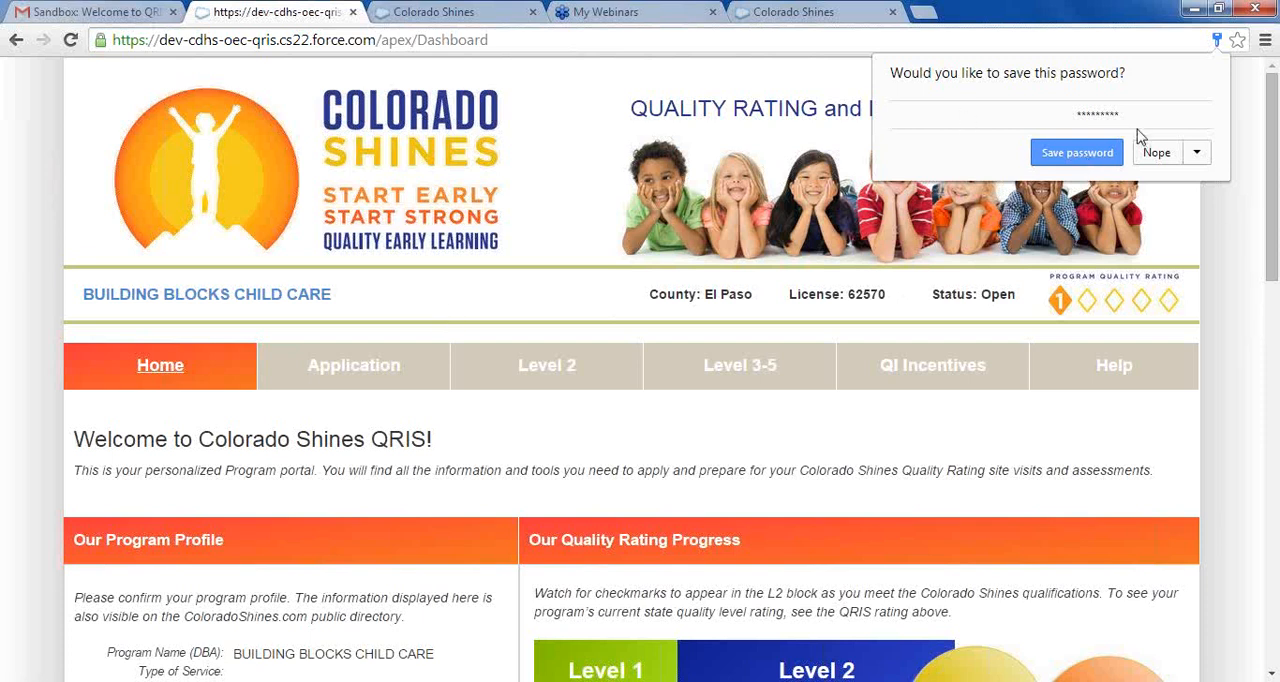
# Dismiss the save-password prompt and open the Our Program Profile section for editing
pyautogui.click(1273, 165)
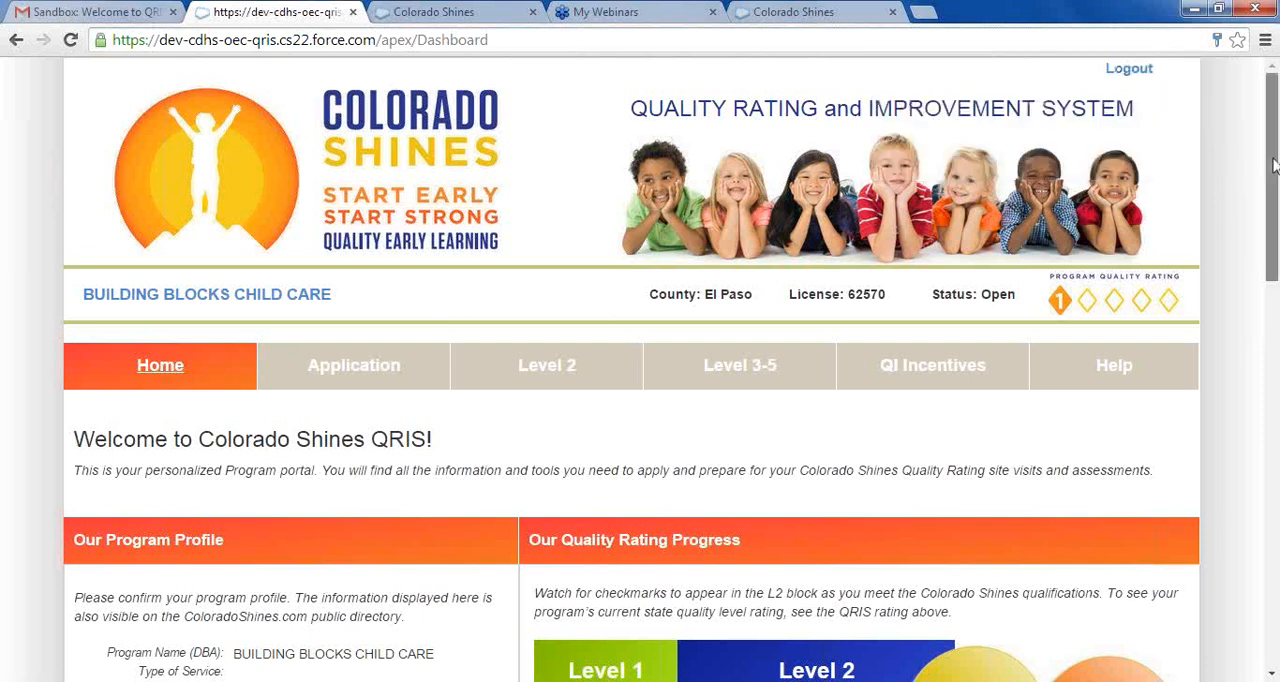
pyautogui.moveTo(1273, 165); pyautogui.dragTo(1273, 180)
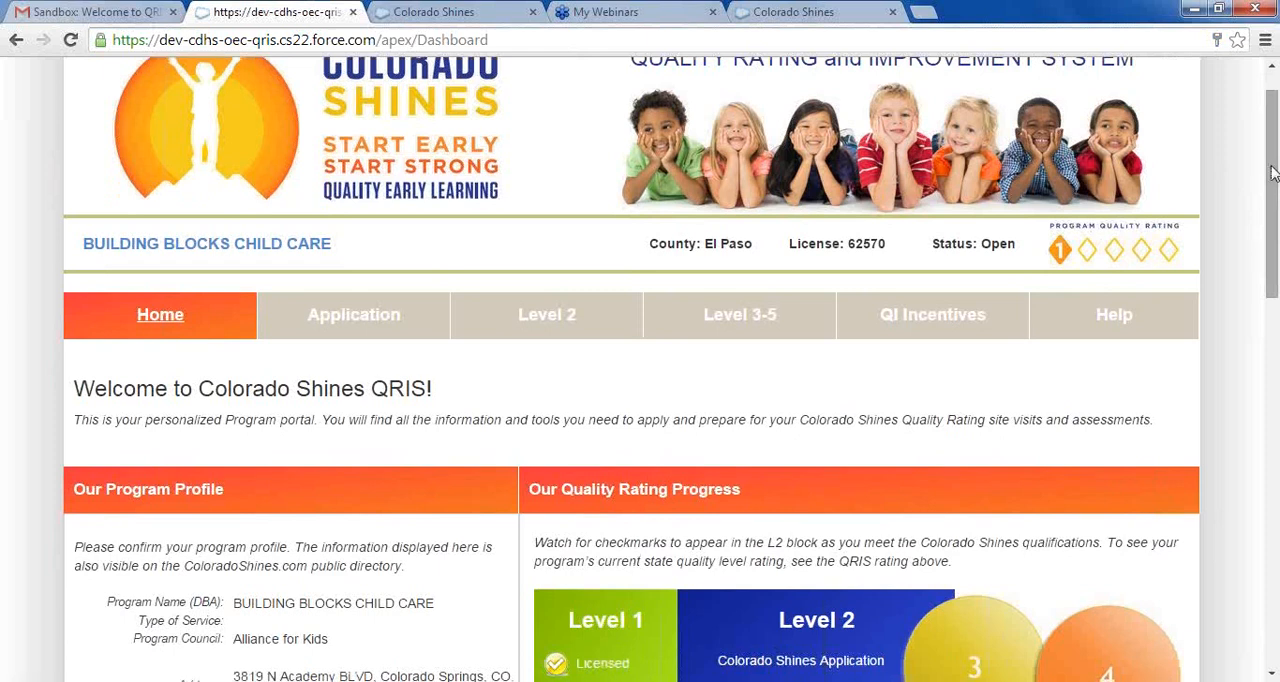
pyautogui.moveTo(1272, 172); pyautogui.dragTo(1277, 248)
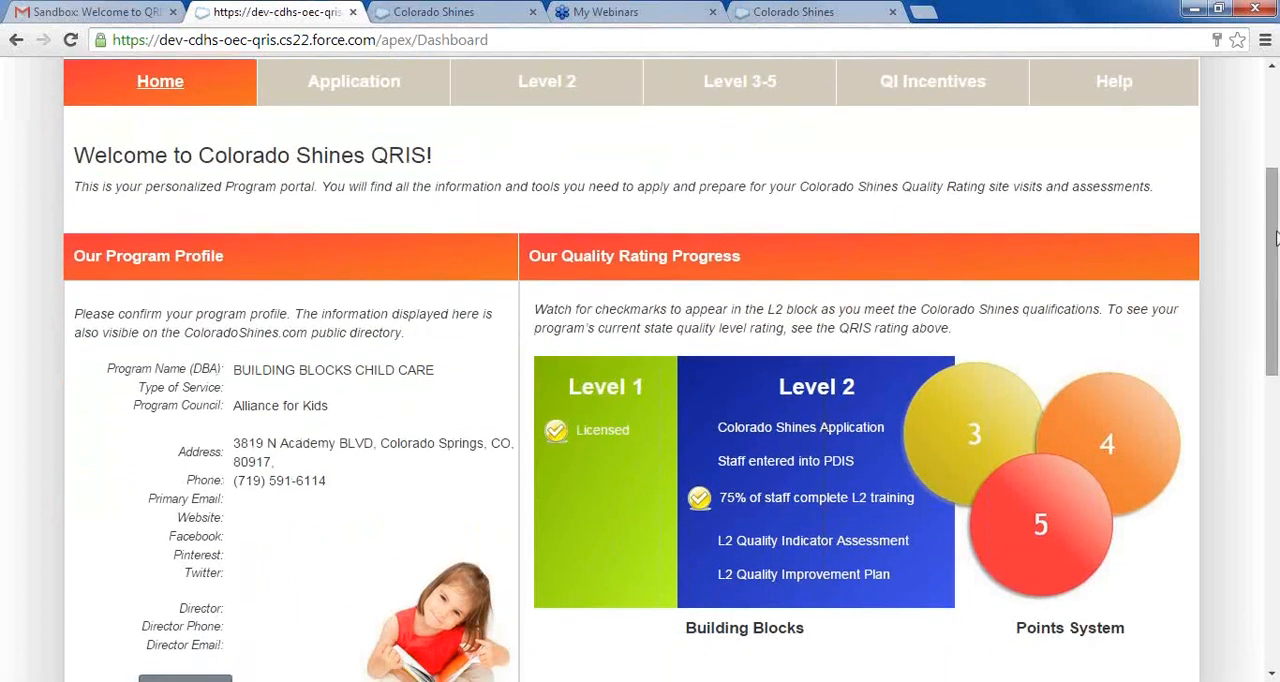
pyautogui.moveTo(1273, 231); pyautogui.dragTo(1277, 296)
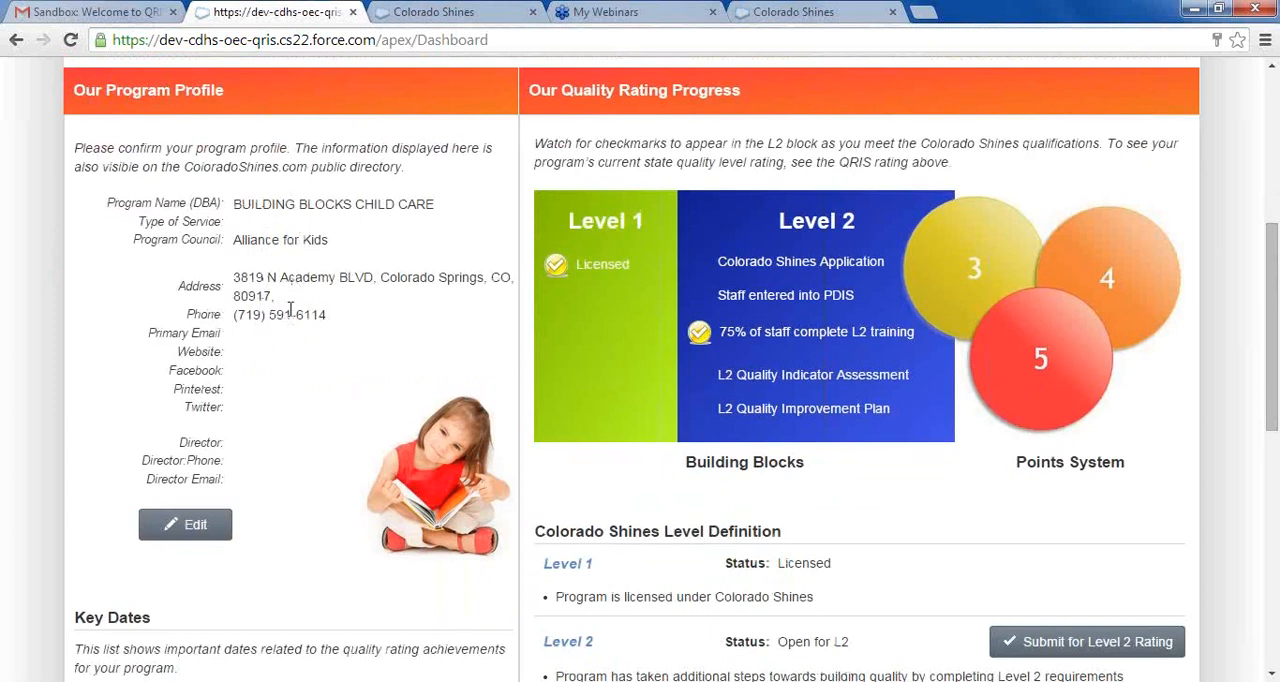
pyautogui.click(196, 528)
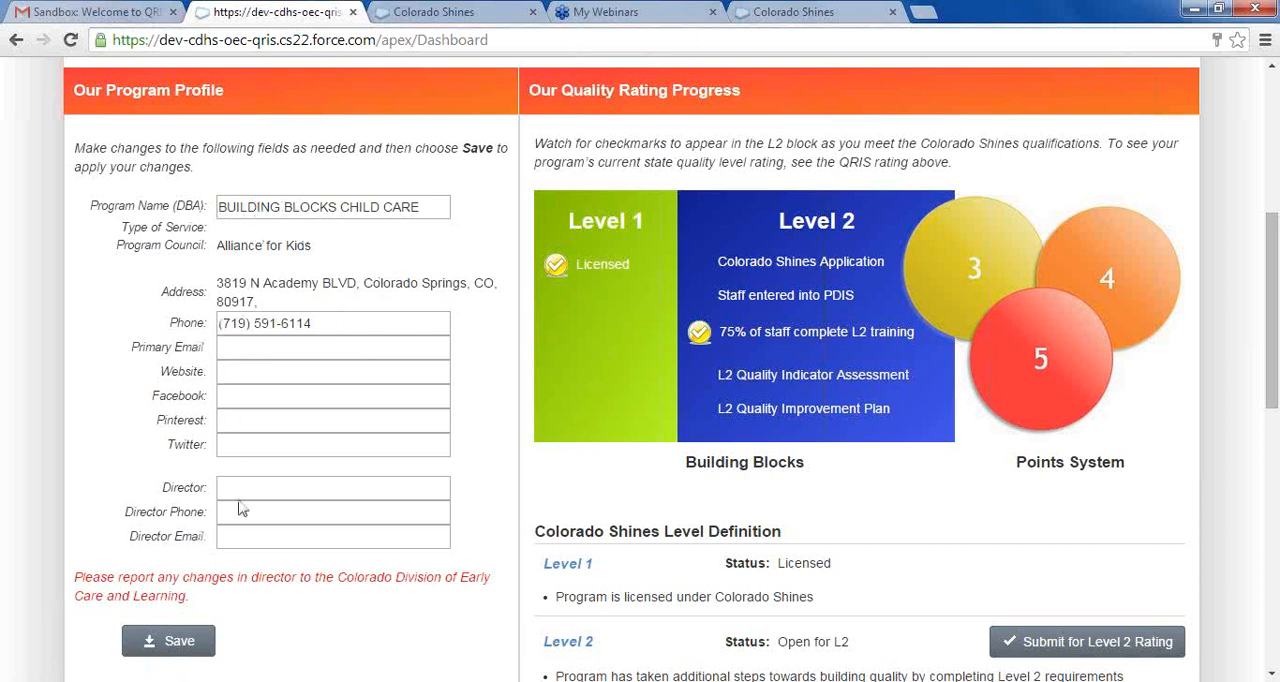
# Enter the program's primary e-mail address in the profile
pyautogui.click(244, 351)
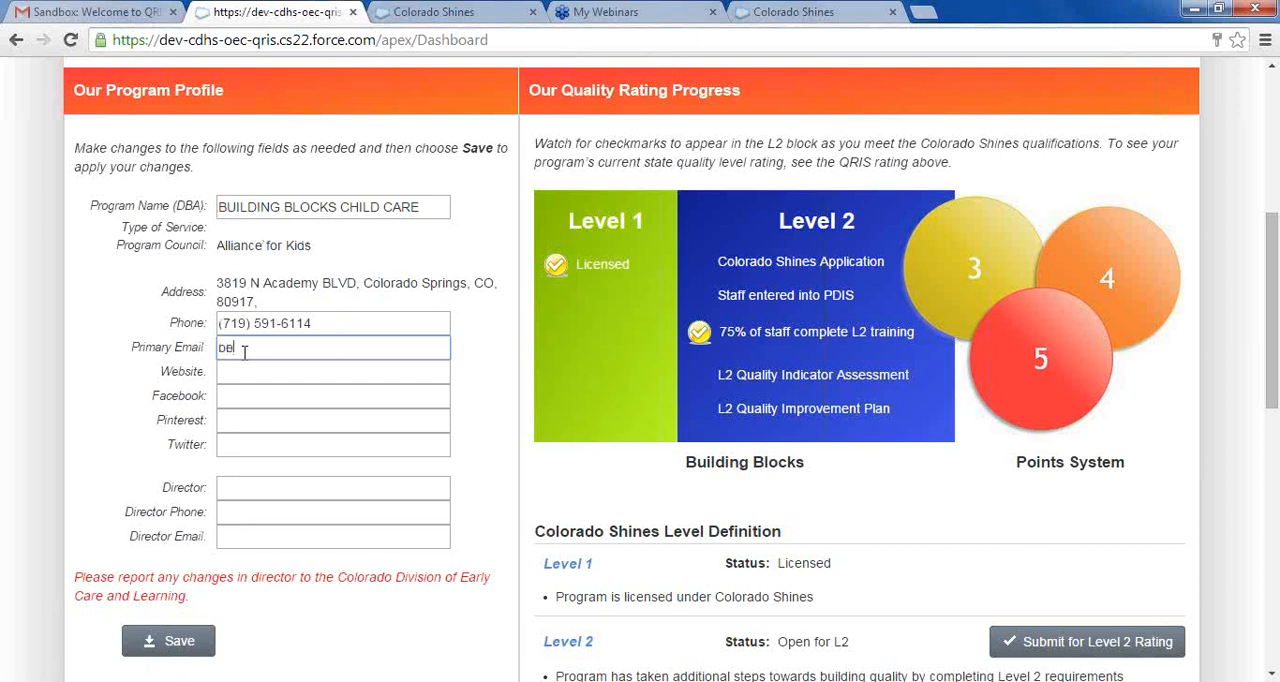
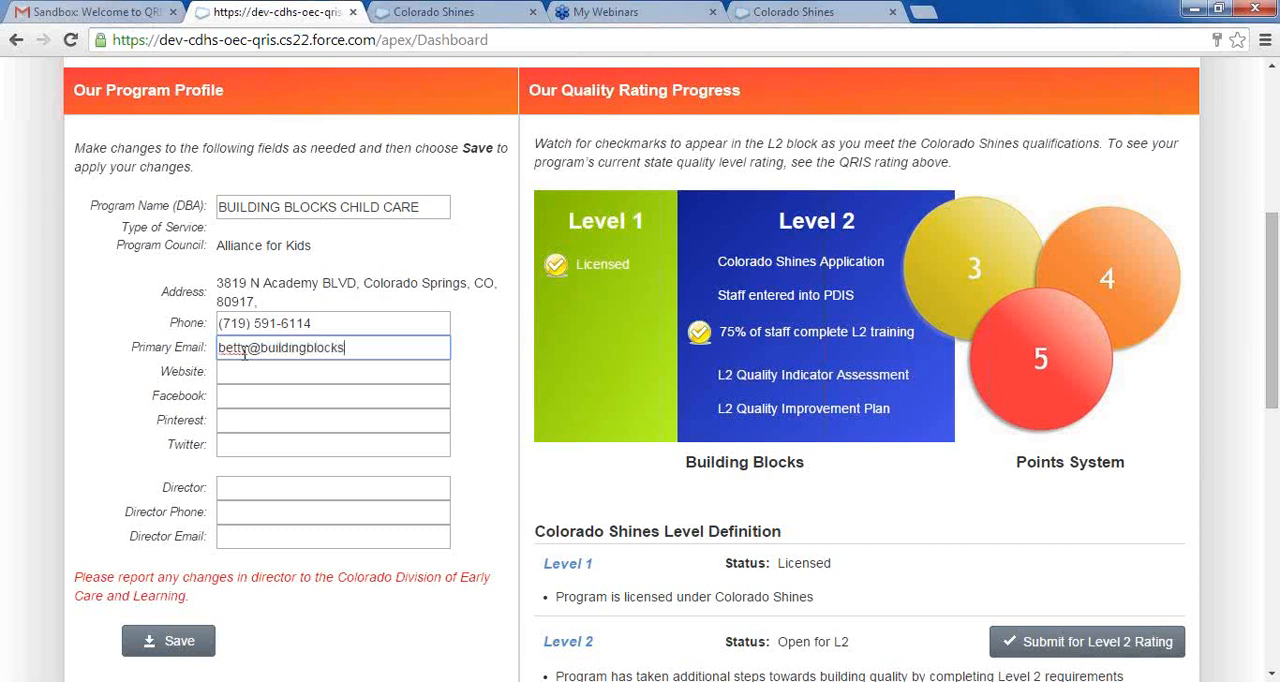
pyautogui.press('Tab')
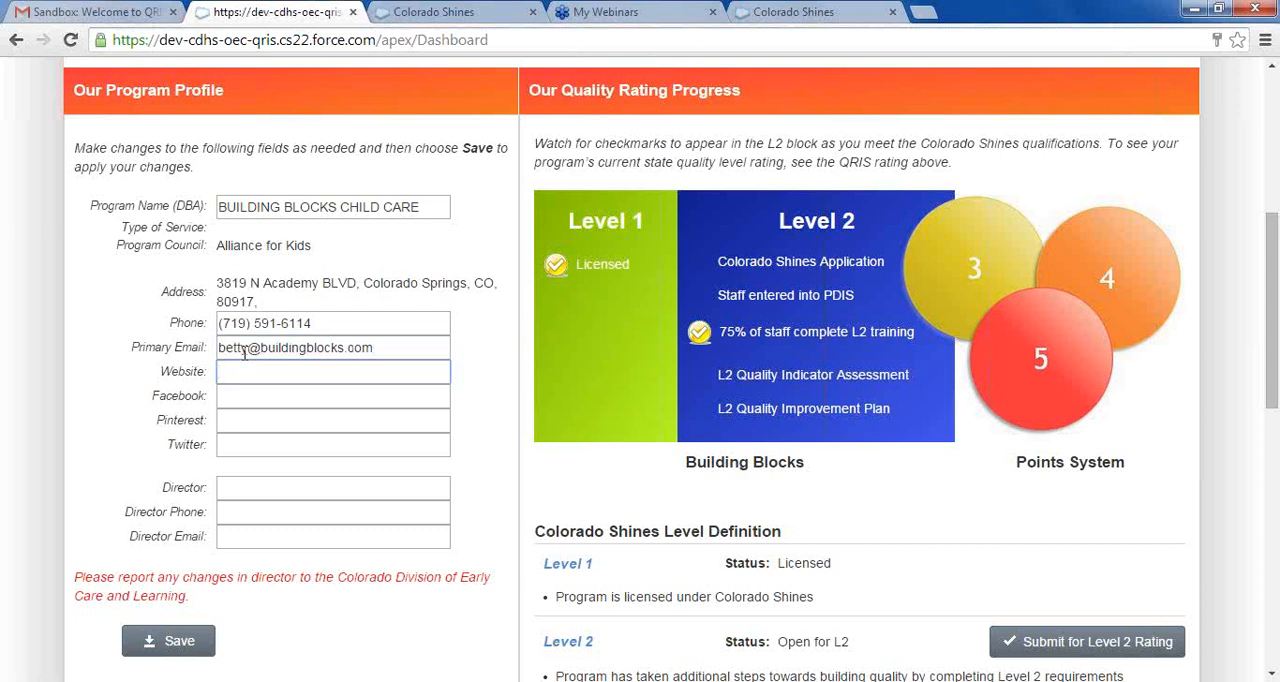
# Leave the website and social media fields blank and enter the director's full name and phone number
pyautogui.press('Tab')
pyautogui.press('Tab')
pyautogui.press('Tab')
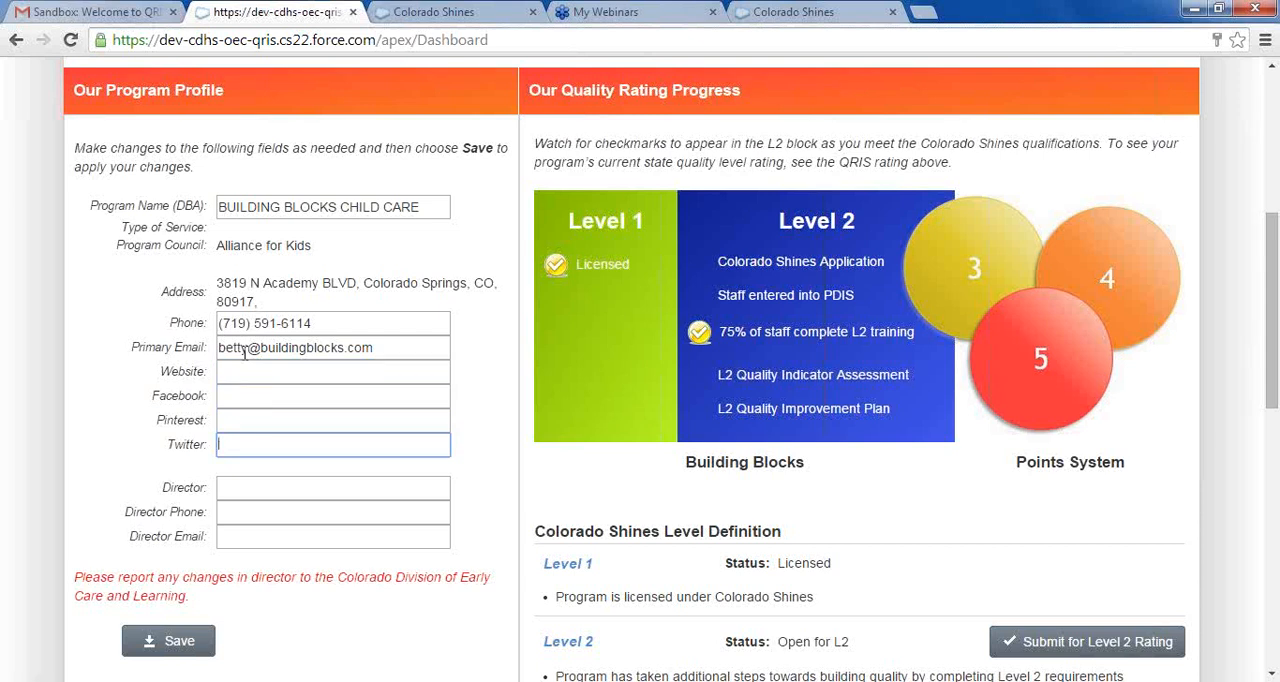
pyautogui.press('Tab')
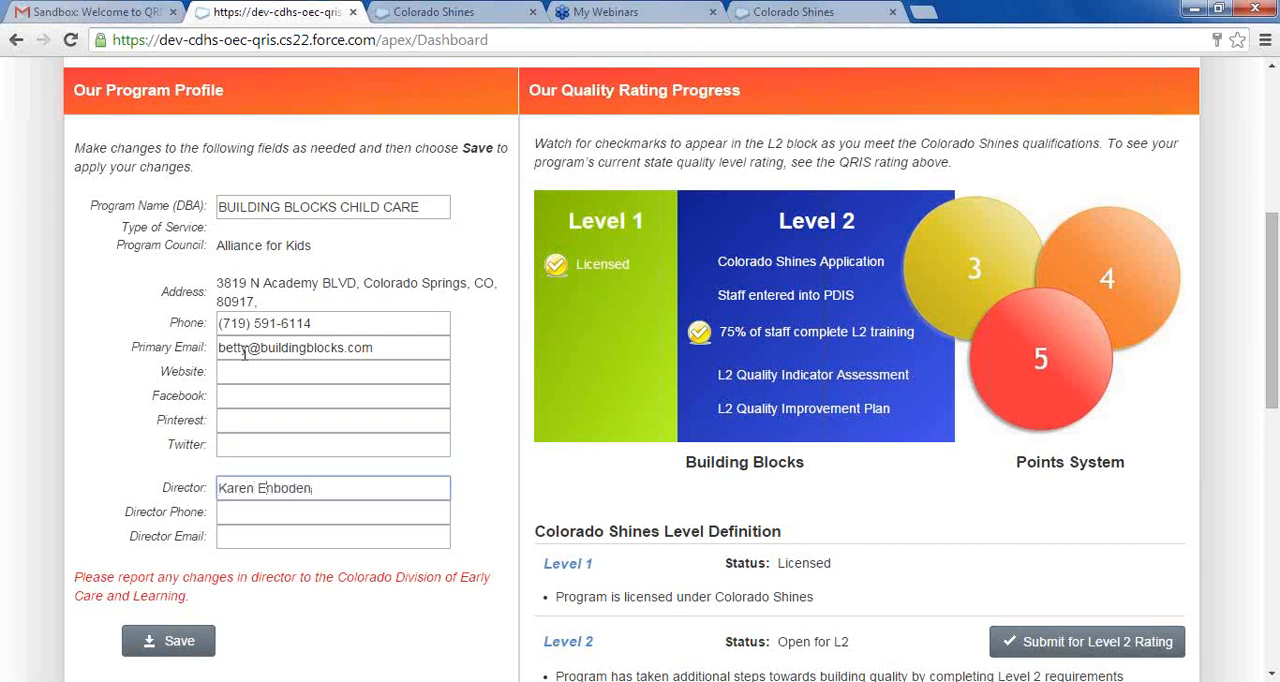
pyautogui.press('Tab')
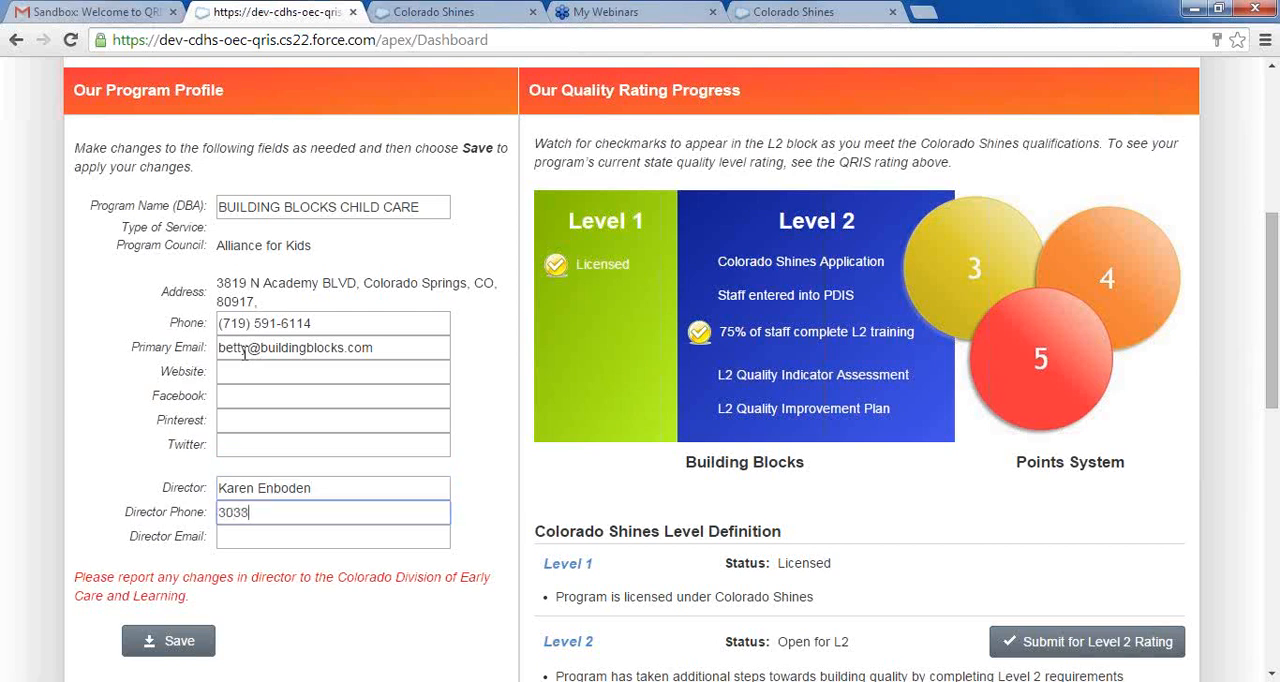
pyautogui.press('Tab')
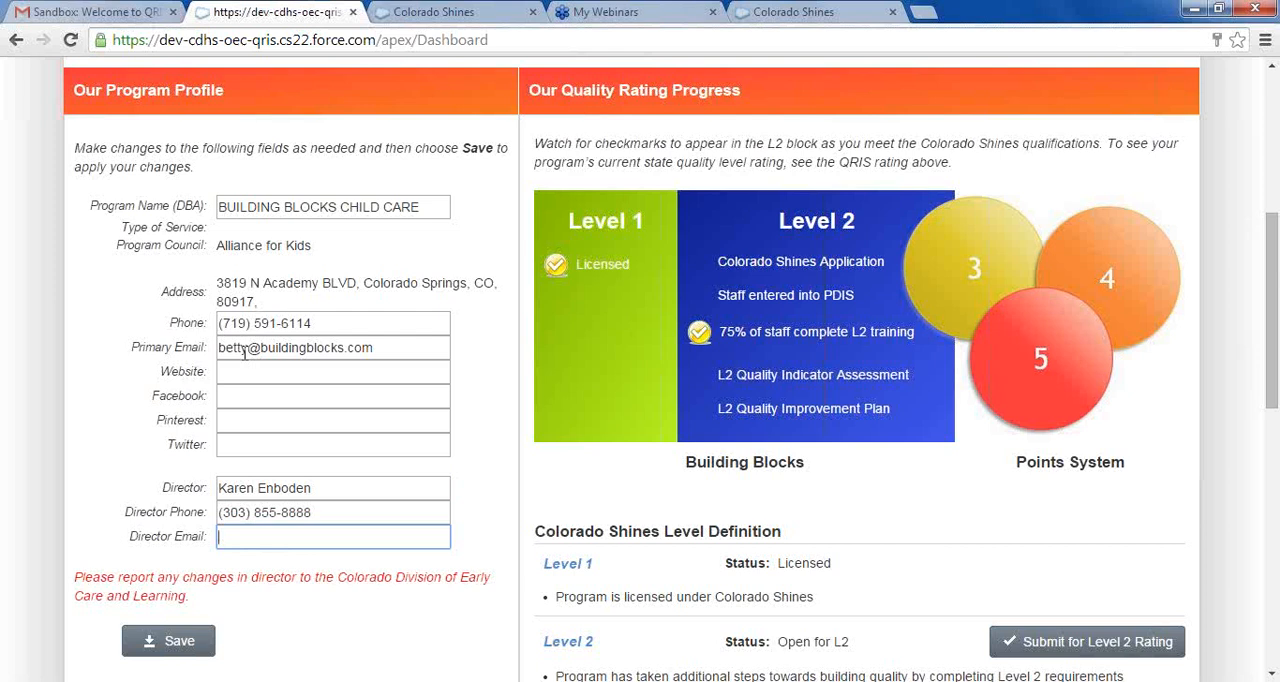
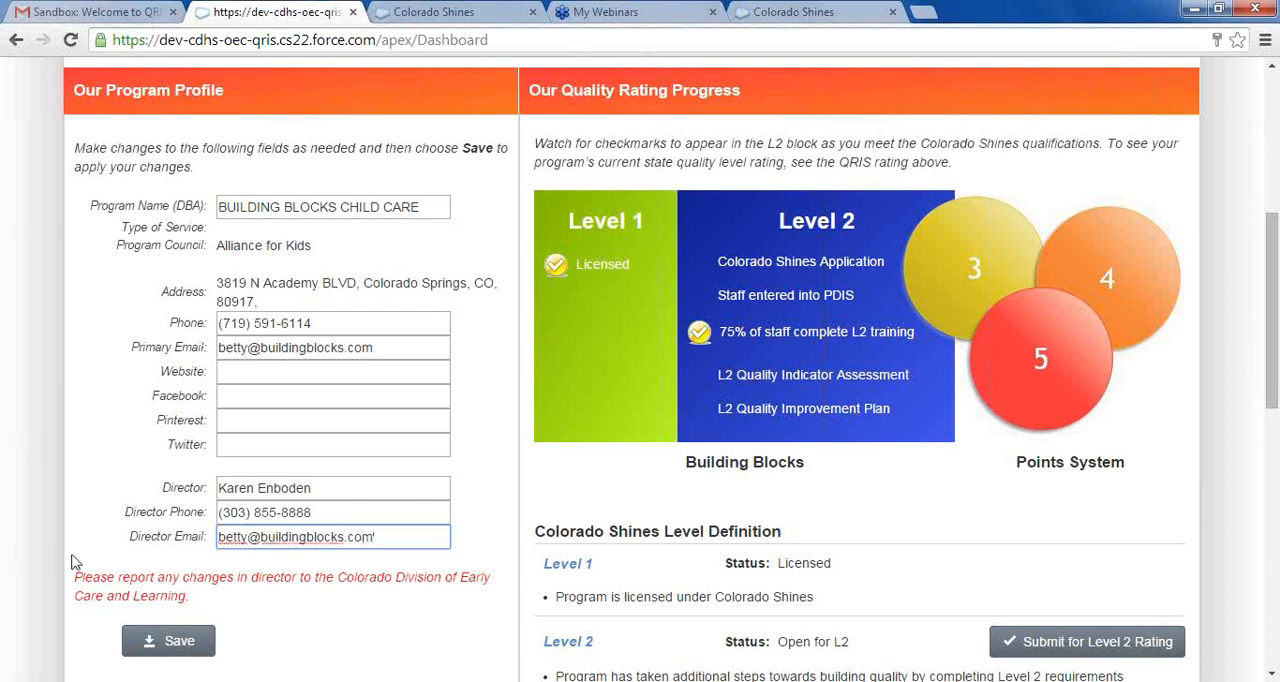
# Enter the director's e-mail address and save the program profile
pyautogui.click(180, 645)
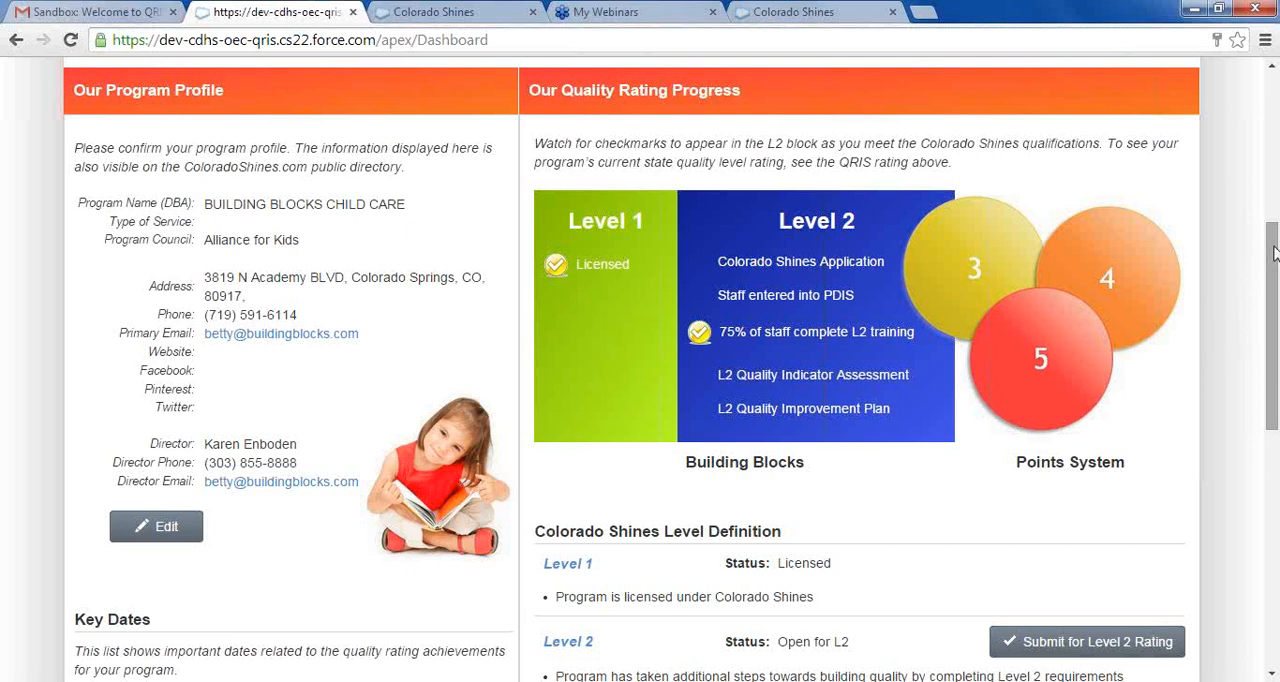
# Add a new user under QRIS Logins with a first and last name, leaving the title and phone blank
pyautogui.moveTo(1273, 253); pyautogui.dragTo(1276, 448)
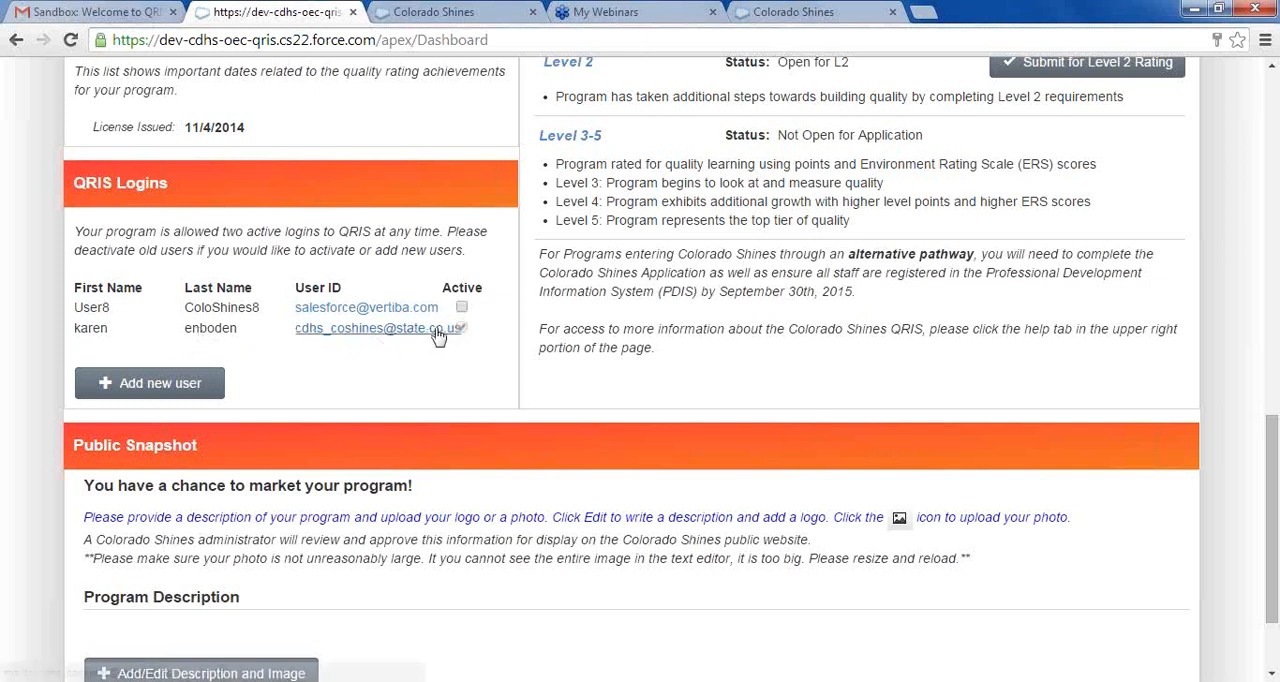
pyautogui.click(160, 386)
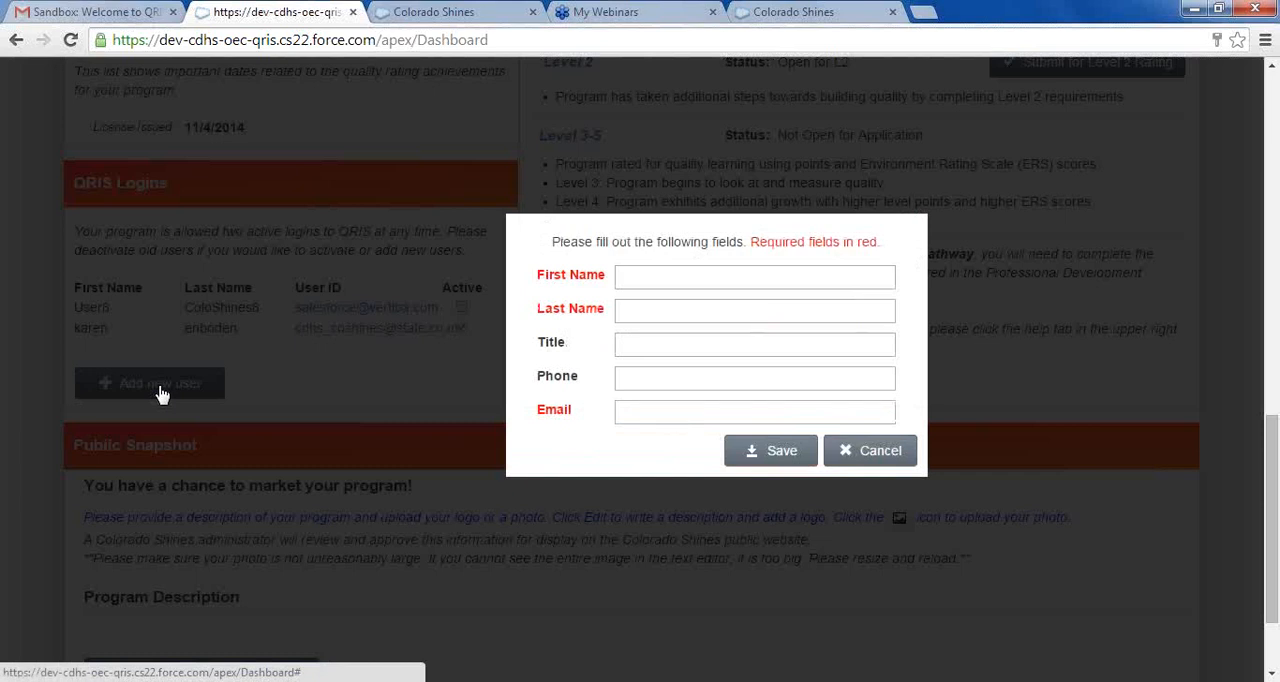
pyautogui.click(640, 275)
pyautogui.press('Tab')
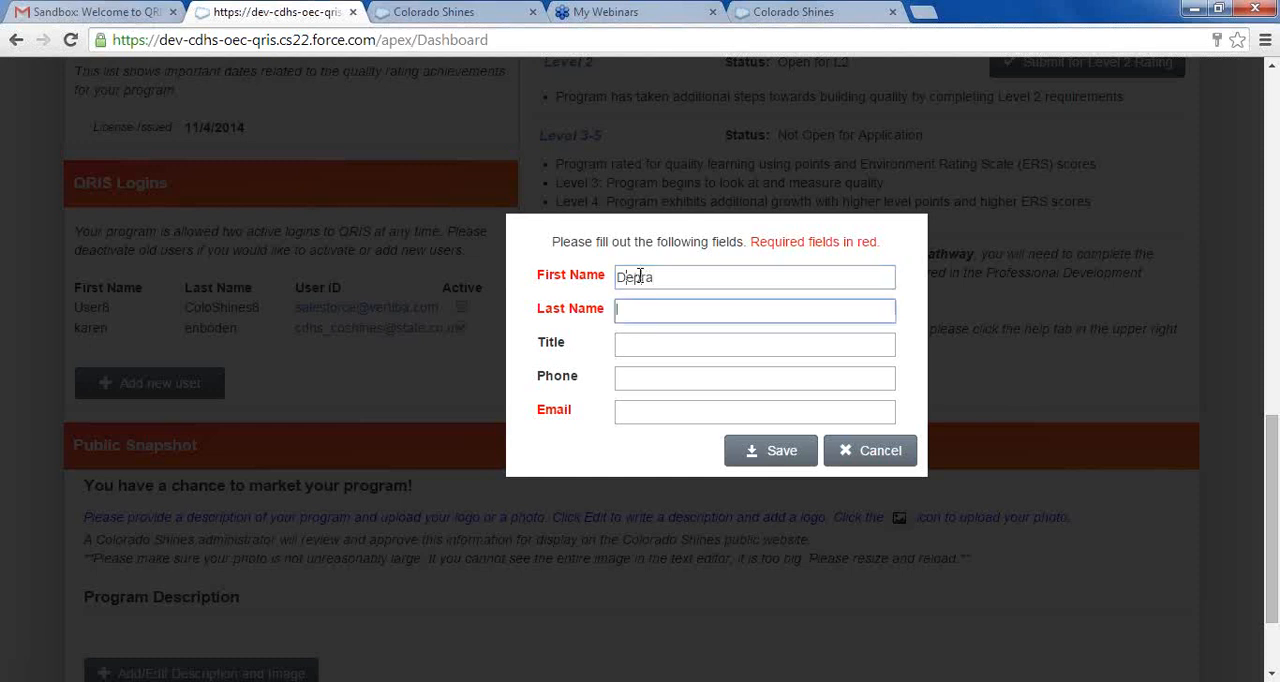
pyautogui.press('Tab')
pyautogui.press('Tab')
pyautogui.press('Tab')
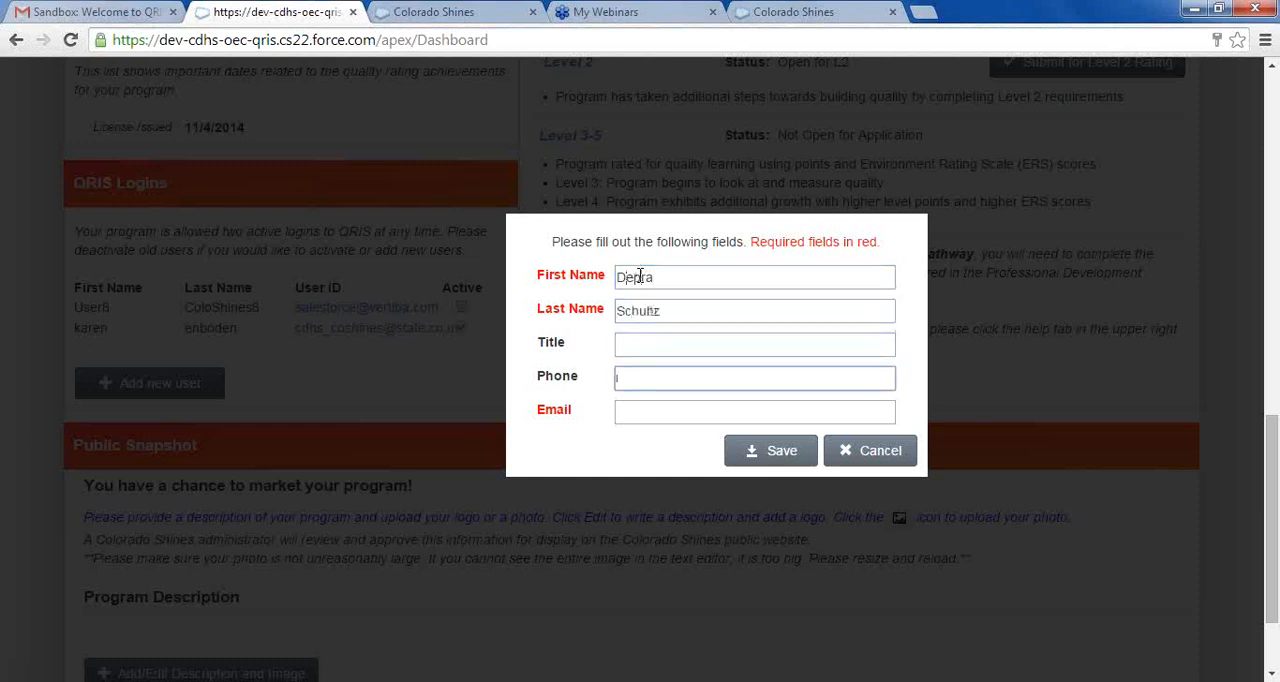
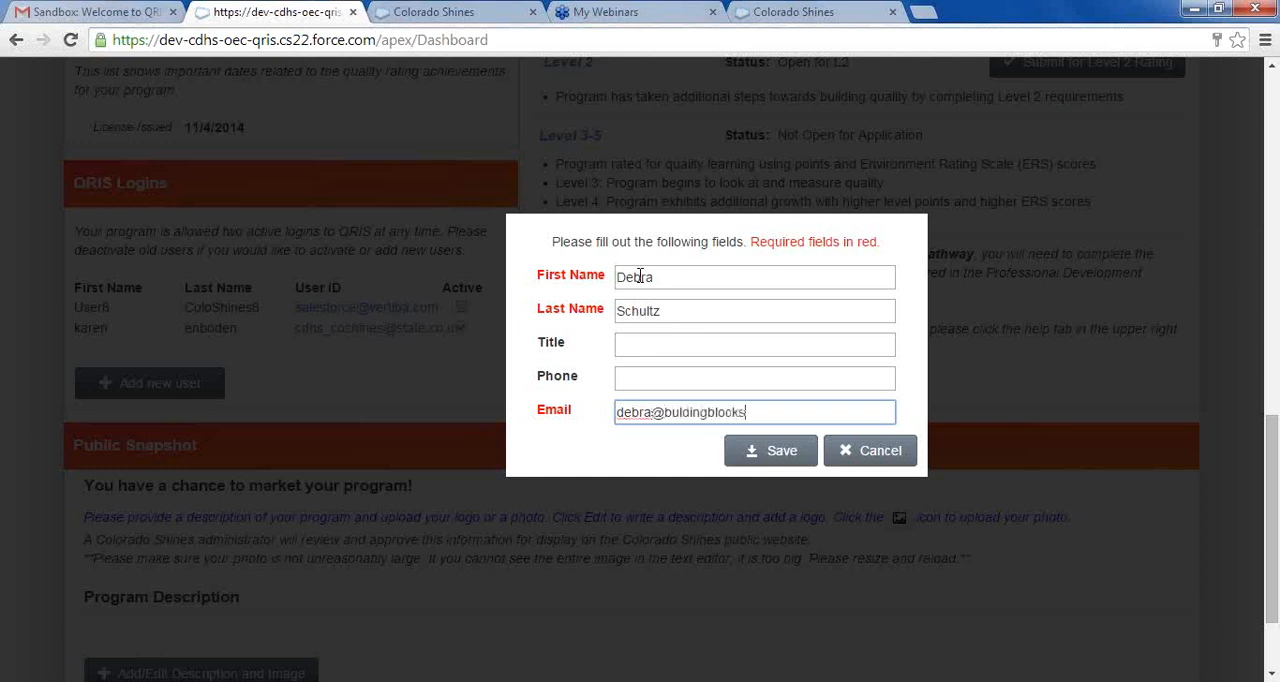
# Save the new user with an e-mail address and deactivate that user's login
pyautogui.click(797, 453)
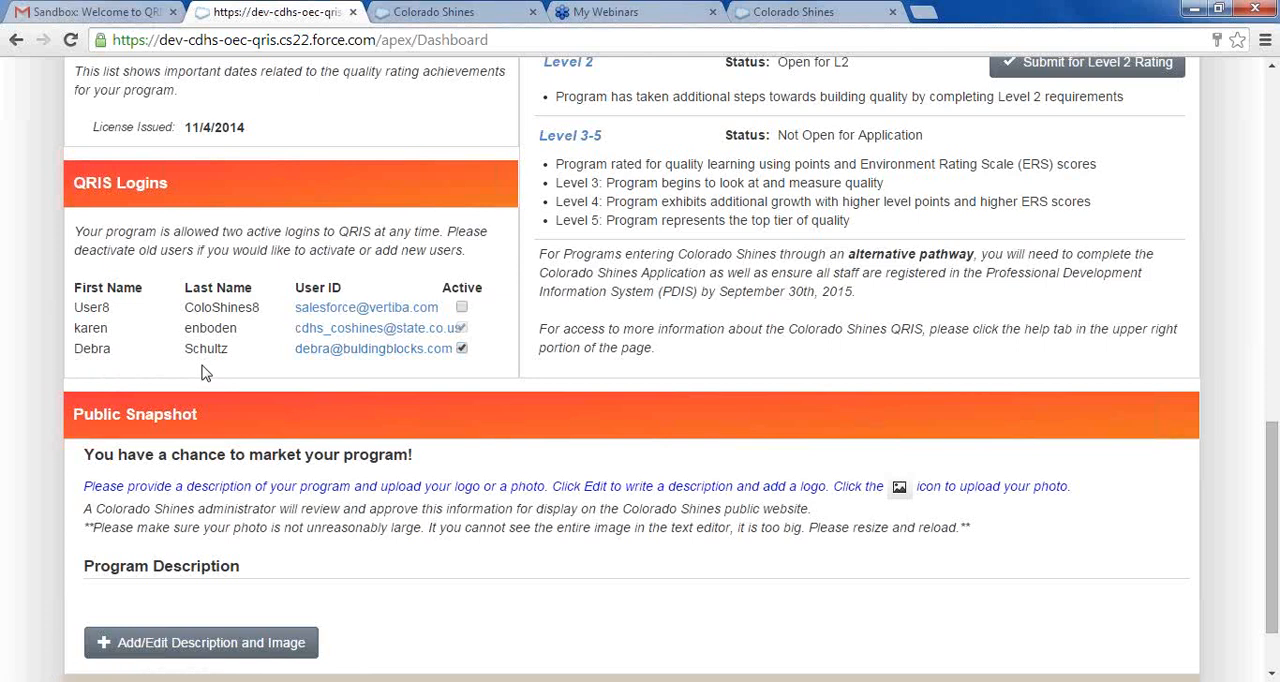
pyautogui.click(462, 349)
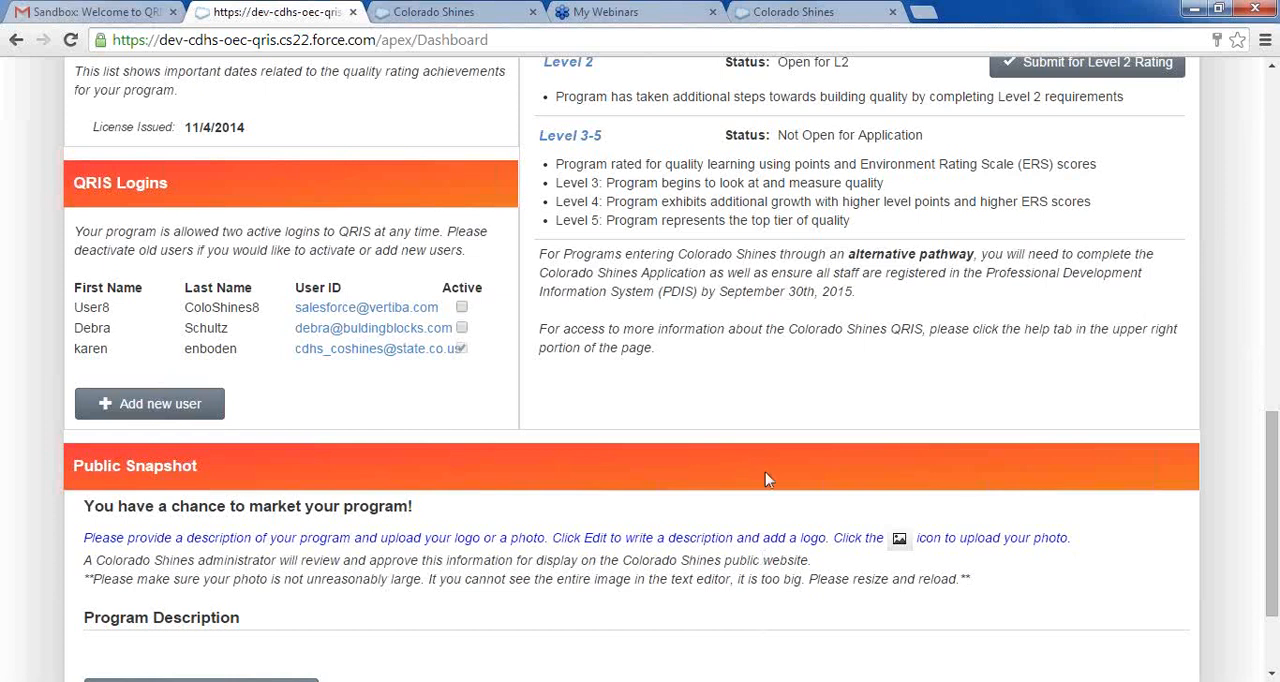
# Write the program description "Building Blocks is located in Colorado Springs" in the Public Snapshot section
pyautogui.scroll(-2, 765, 479)
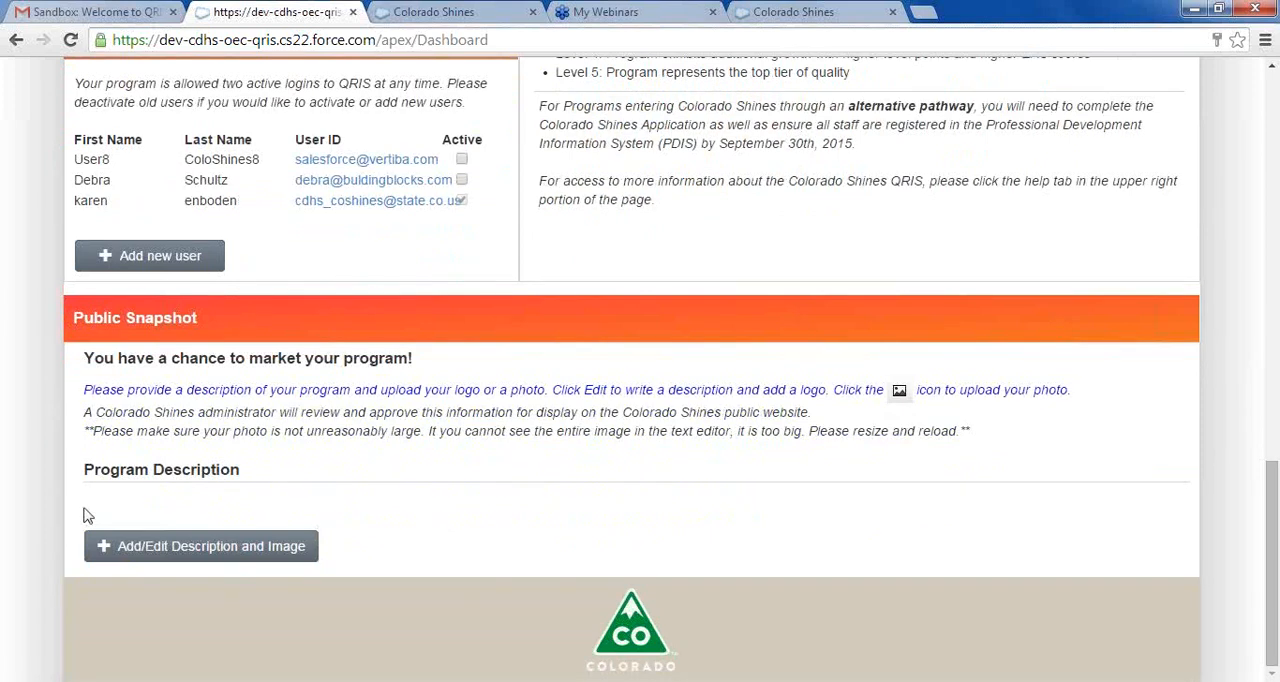
pyautogui.click(226, 550)
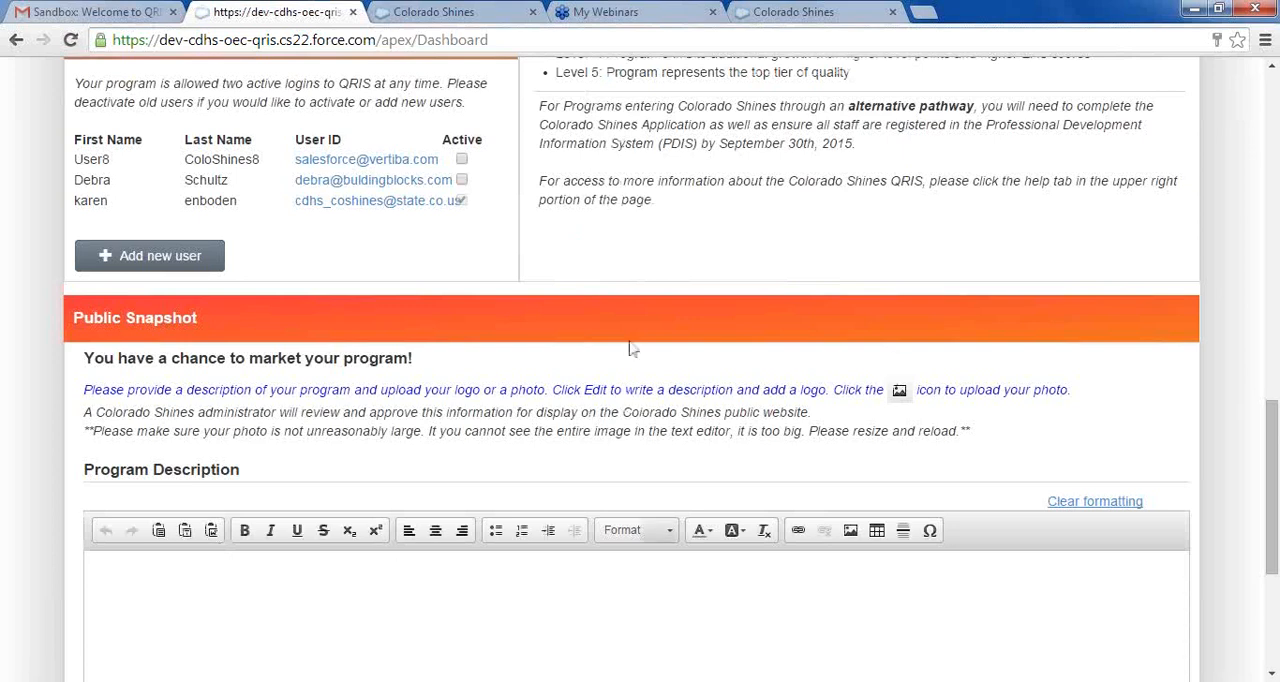
pyautogui.scroll(-2, 720, 558)
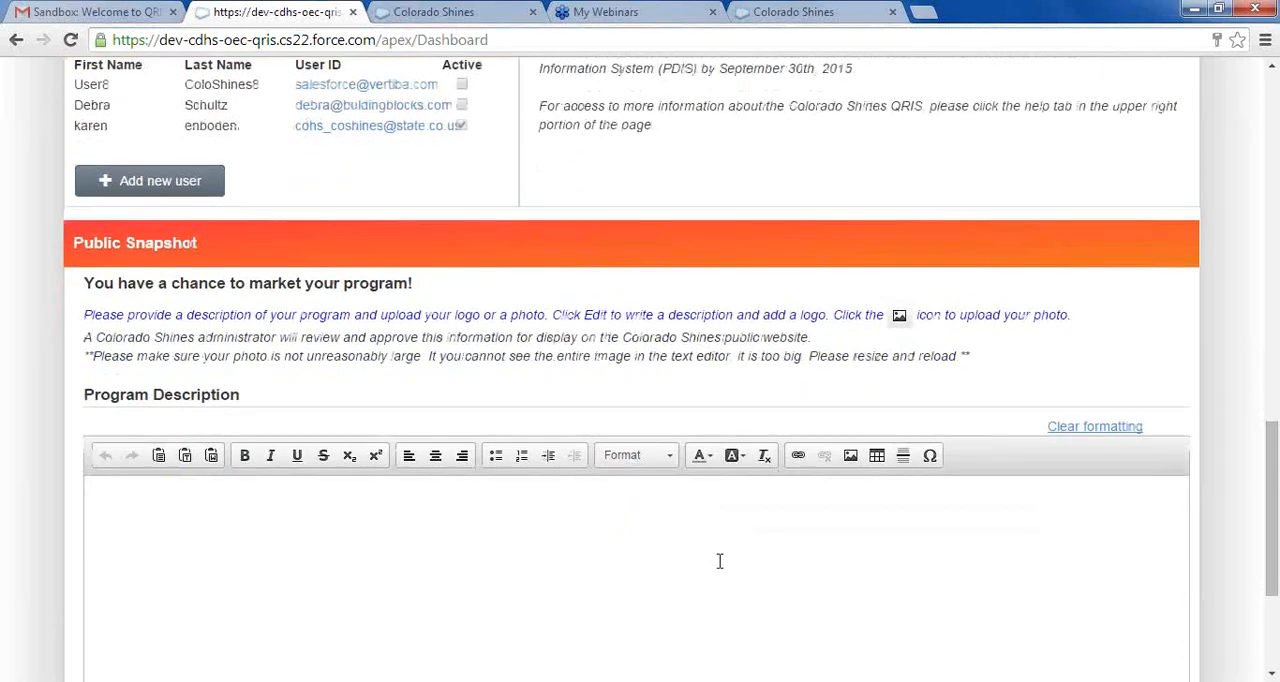
pyautogui.scroll(-1, 719, 561)
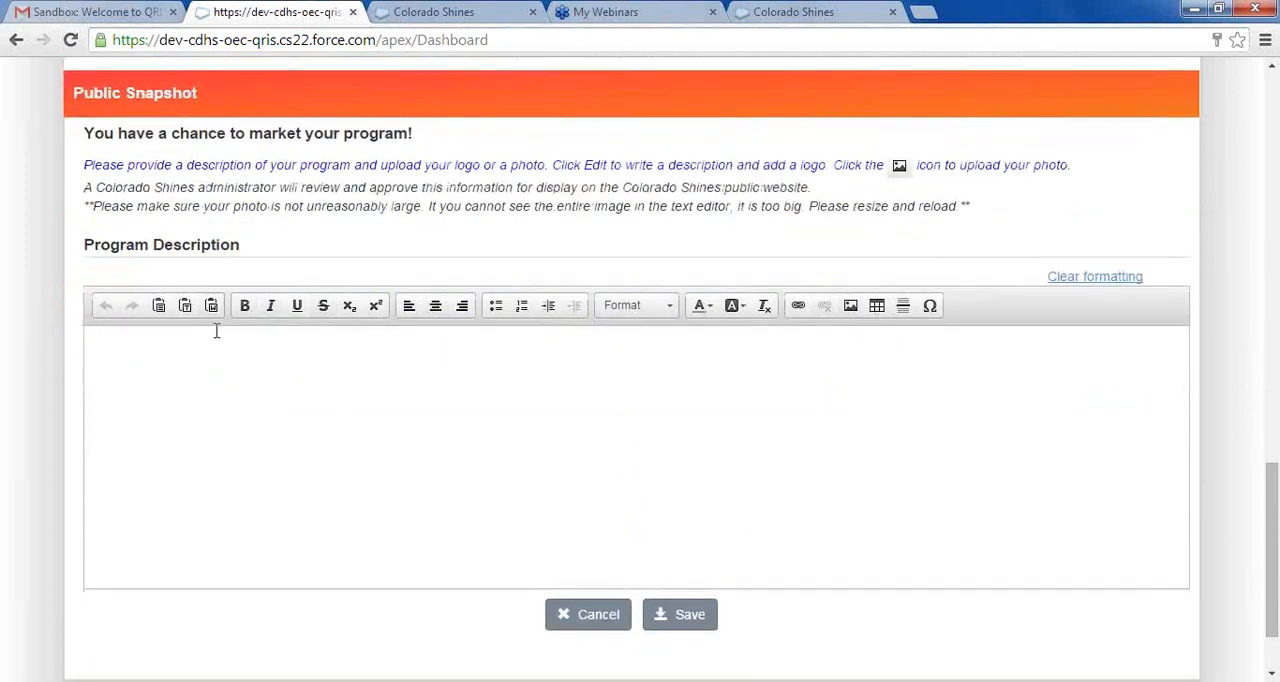
pyautogui.click(191, 348)
pyautogui.write('Building Blocks is located in C')
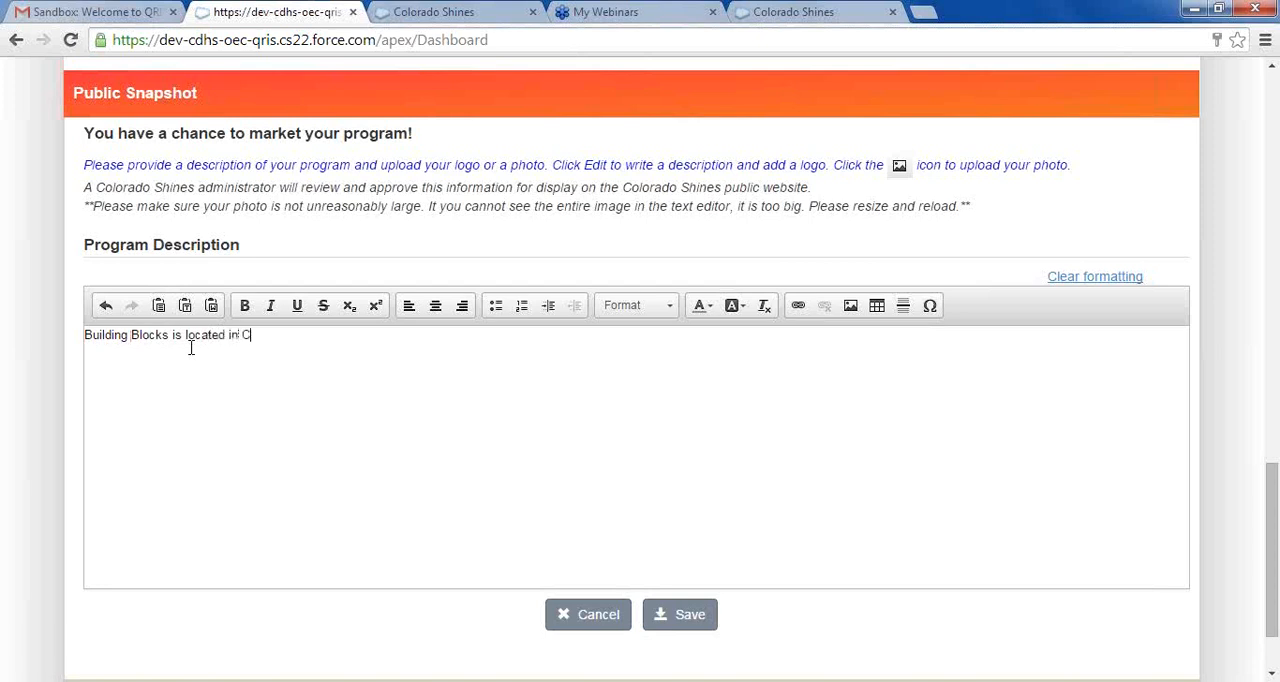
pyautogui.write('olorado Springs!')
# Make the entire program description bold and save it
pyautogui.moveTo(347, 337); pyautogui.dragTo(60, 357)
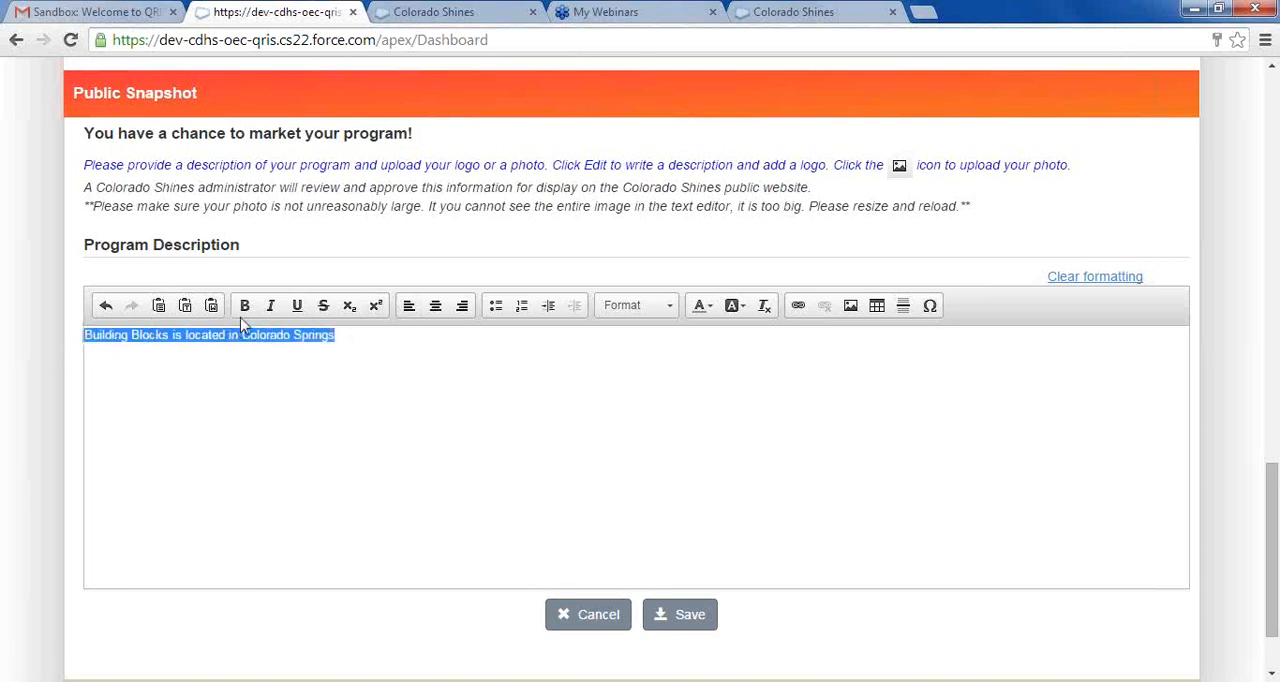
pyautogui.click(249, 313)
pyautogui.click(326, 425)
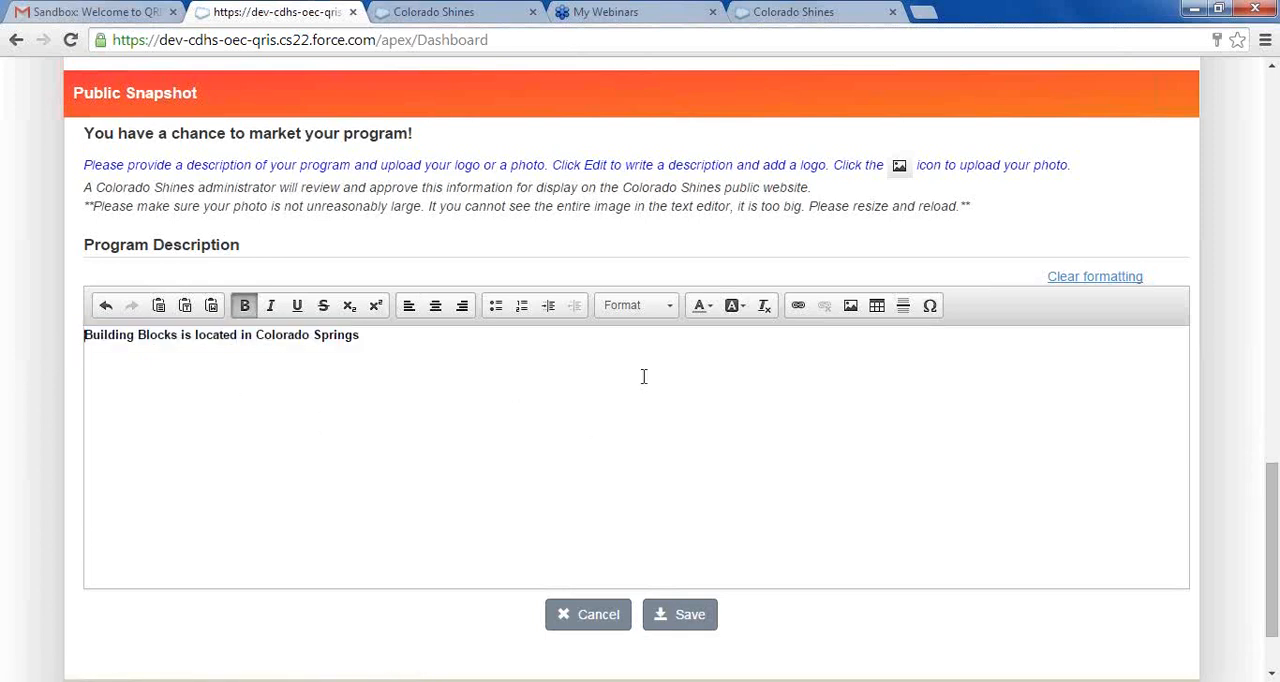
pyautogui.click(686, 617)
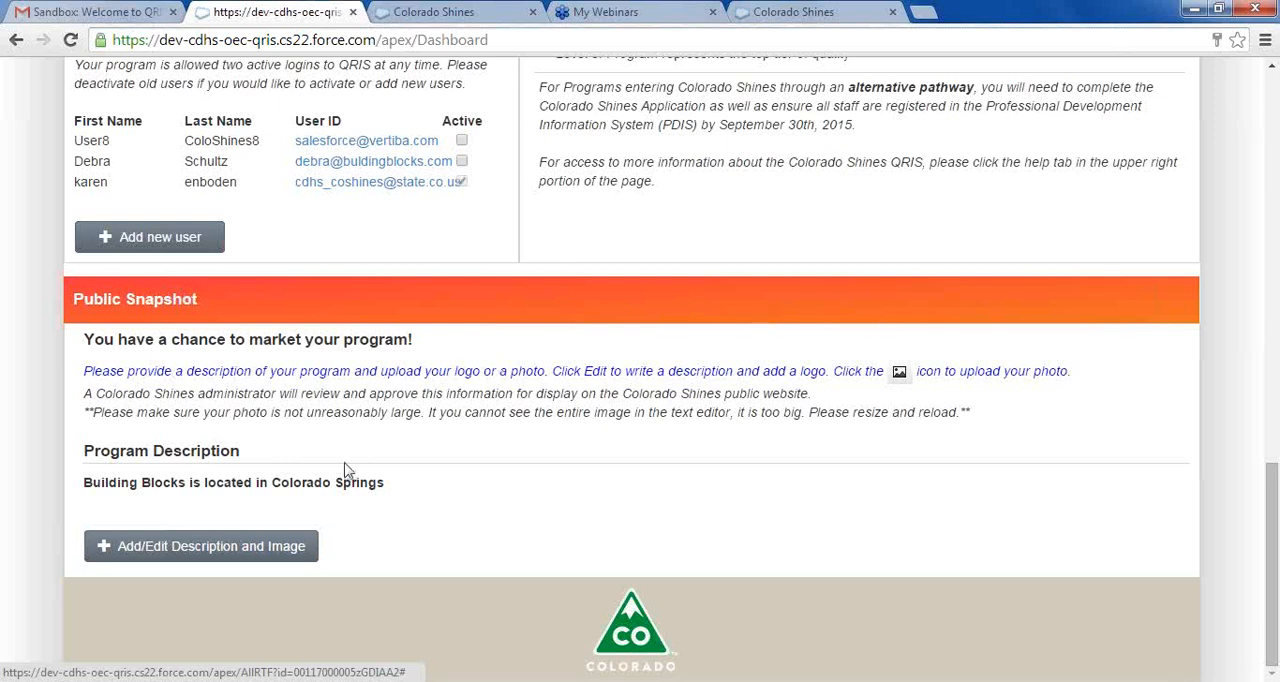
# Open the program description in the Public Snapshot section for editing and start inserting an image
pyautogui.click(197, 549)
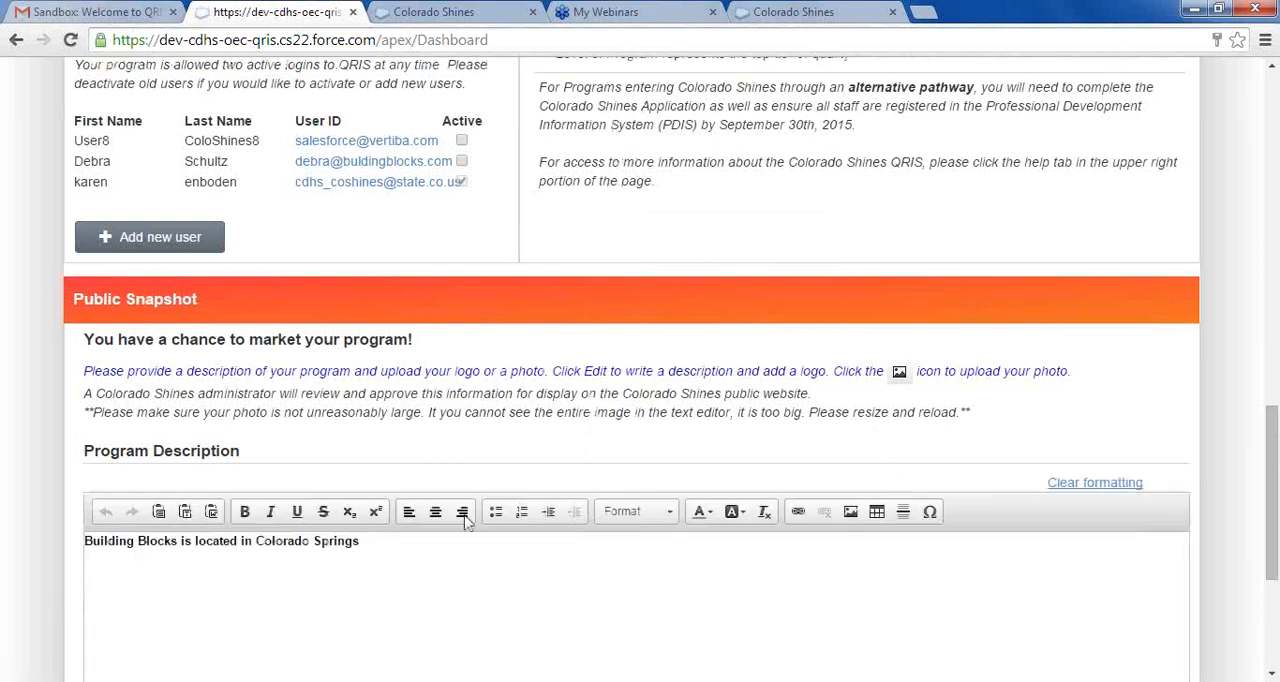
pyautogui.click(851, 512)
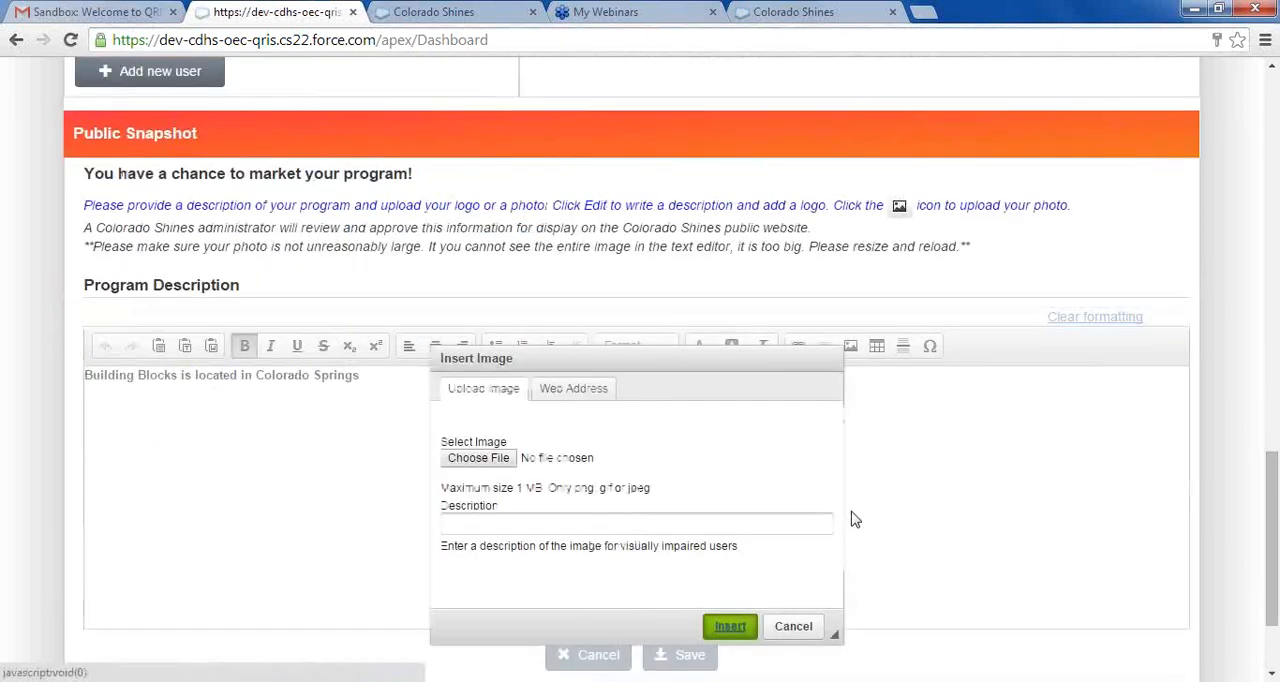
# Try to upload Bubblees.jpg from the Desktop as the image for the program description
pyautogui.click(478, 458)
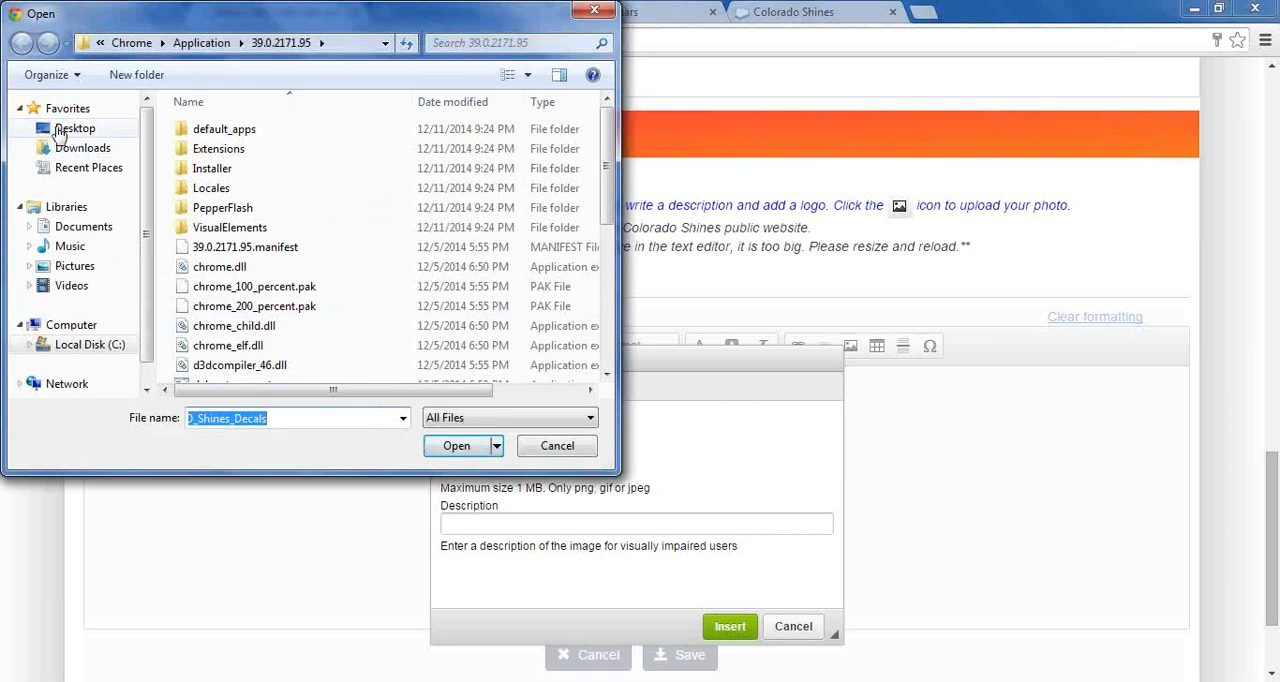
pyautogui.click(60, 130)
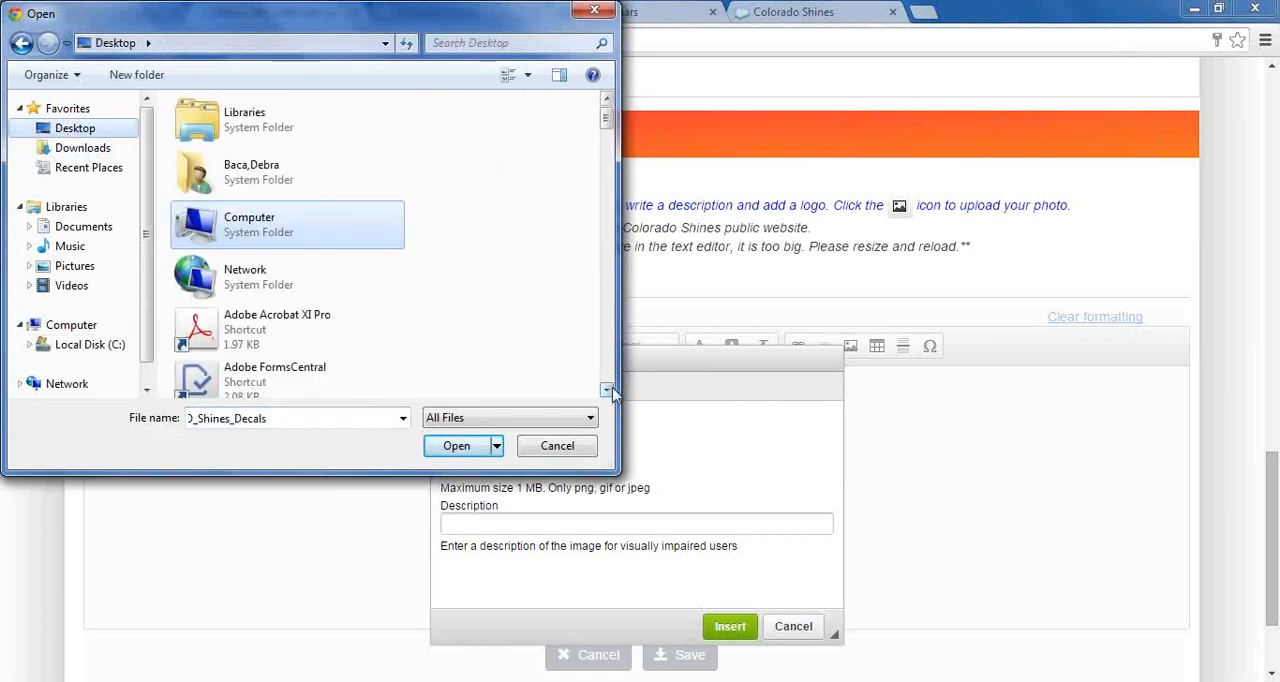
pyautogui.scroll(-5, 612, 393)
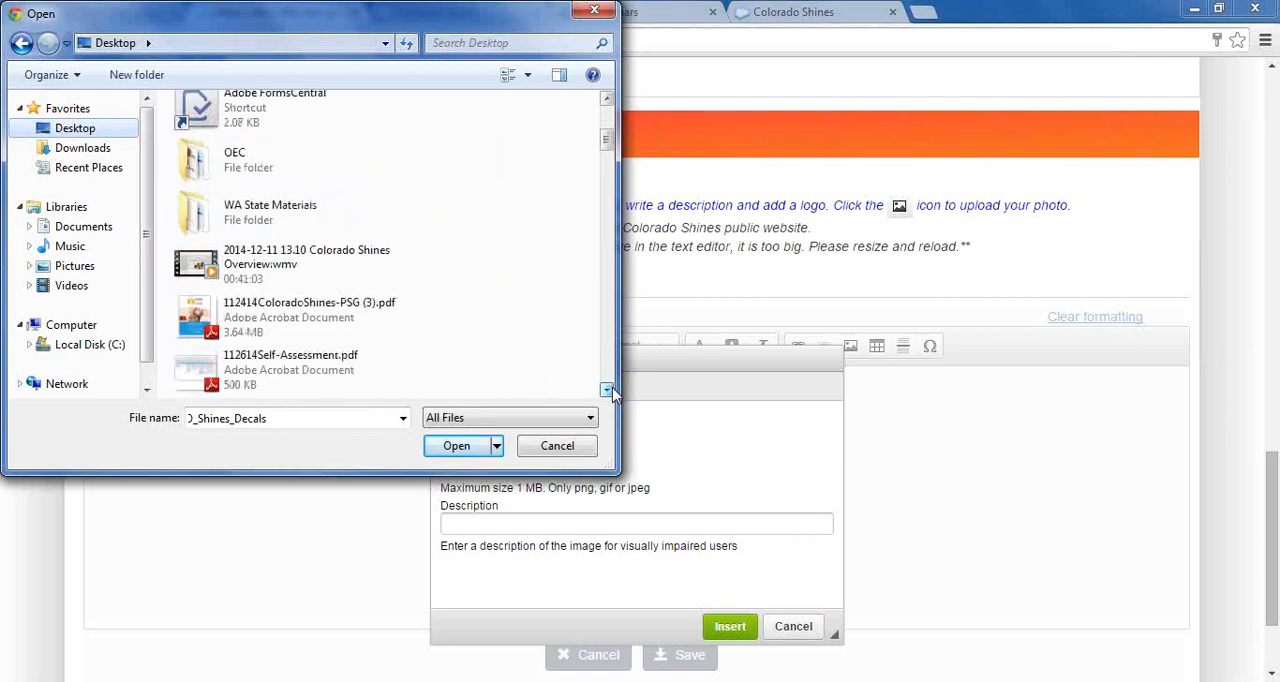
pyautogui.scroll(-3, 612, 393)
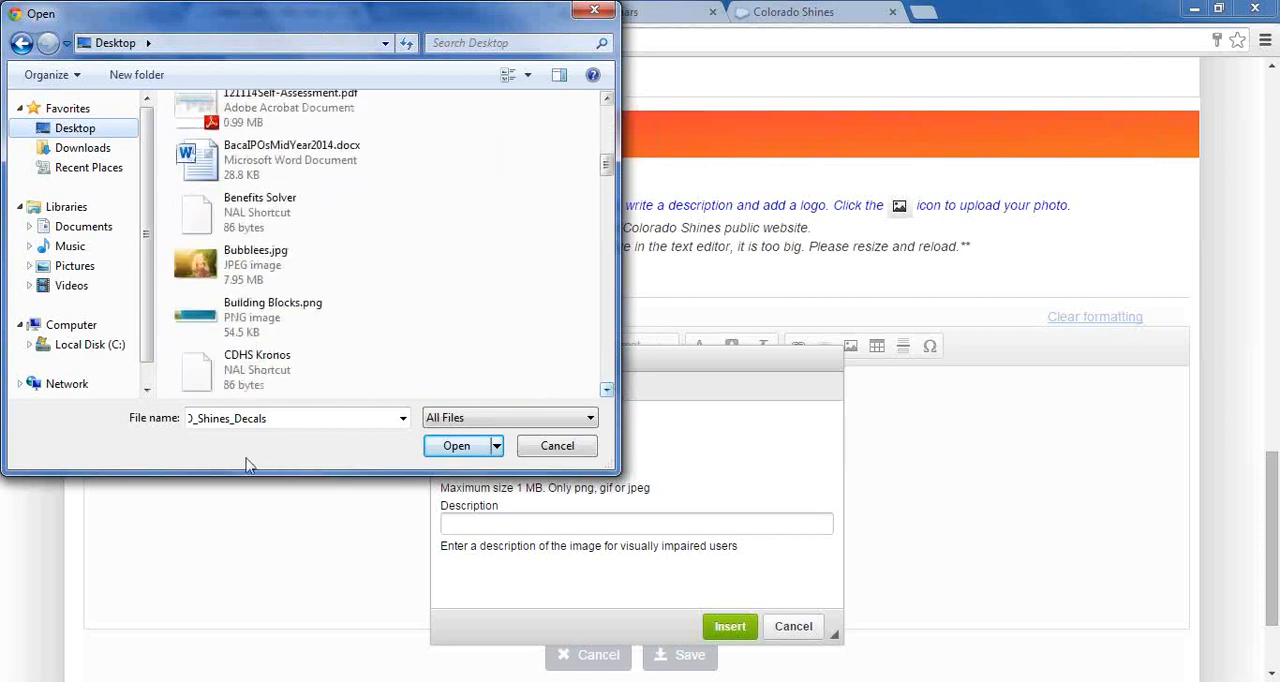
pyautogui.click(236, 247)
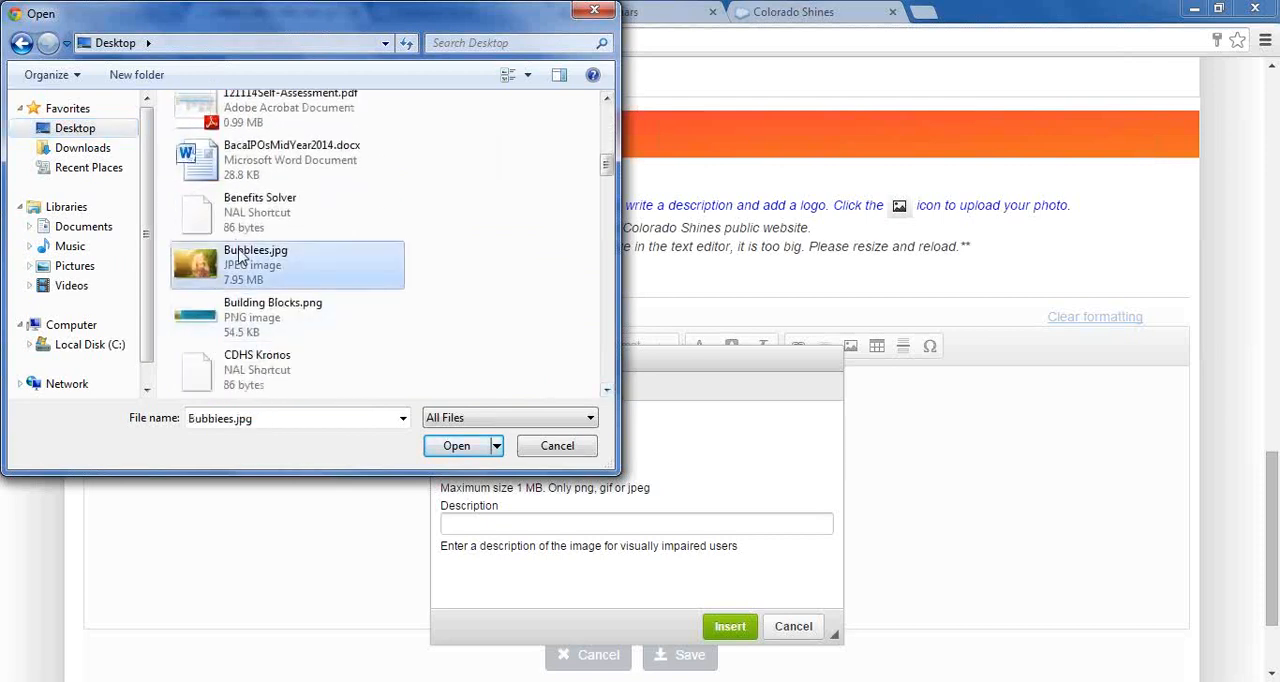
pyautogui.click(456, 446)
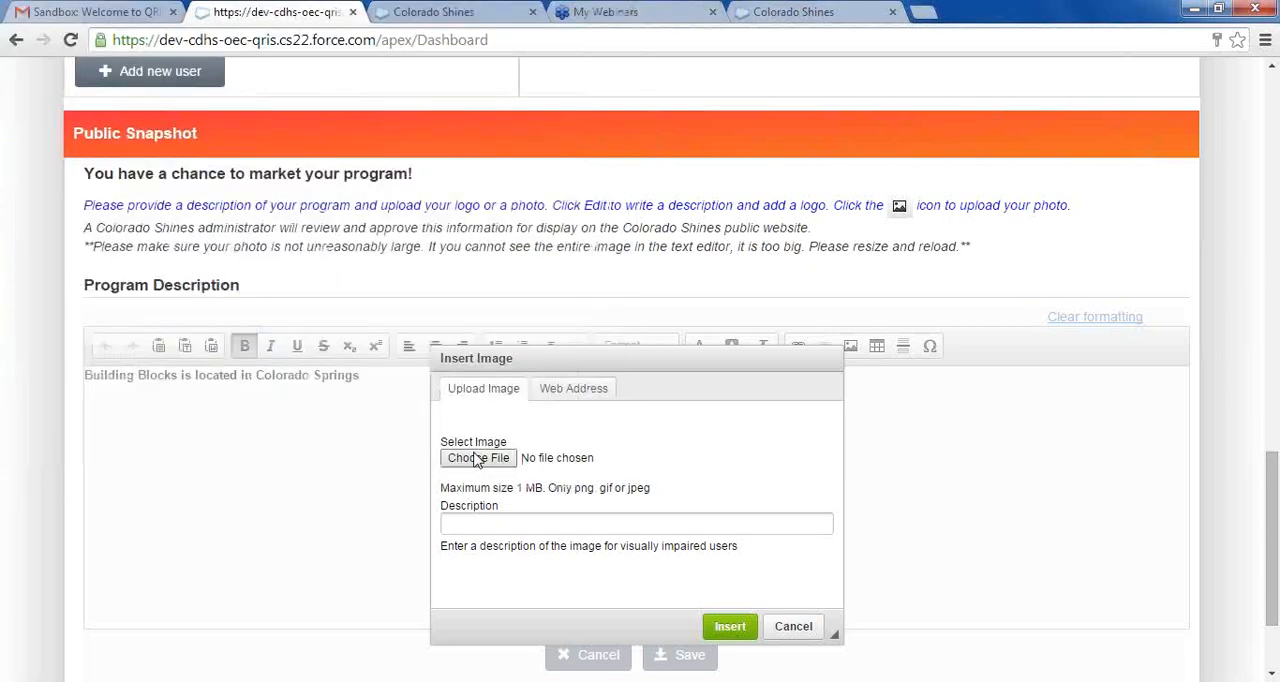
pyautogui.click(724, 627)
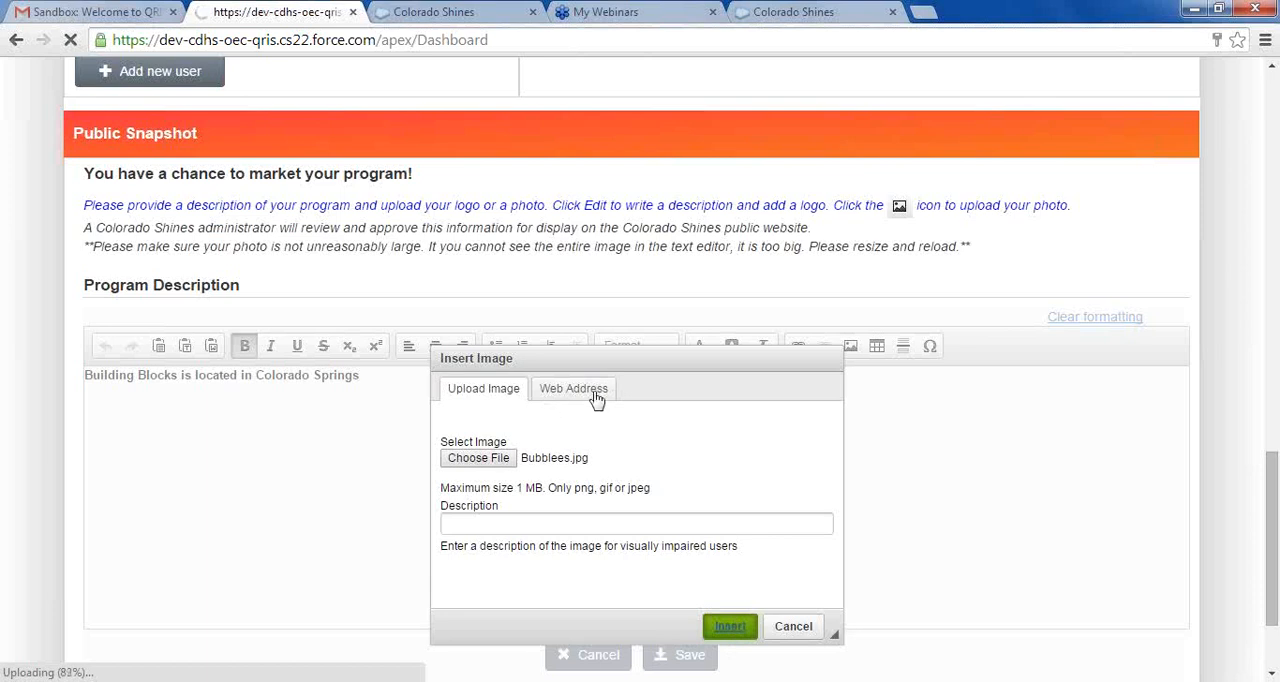
pyautogui.click(488, 459)
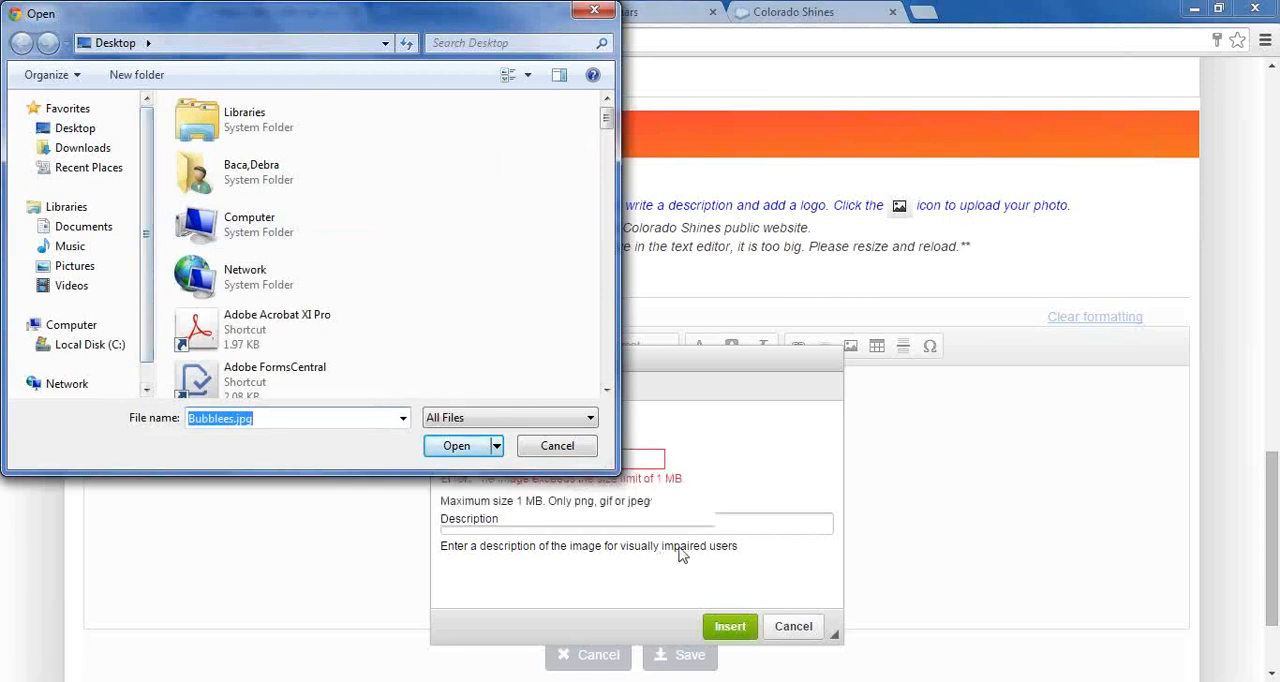
pyautogui.click(595, 12)
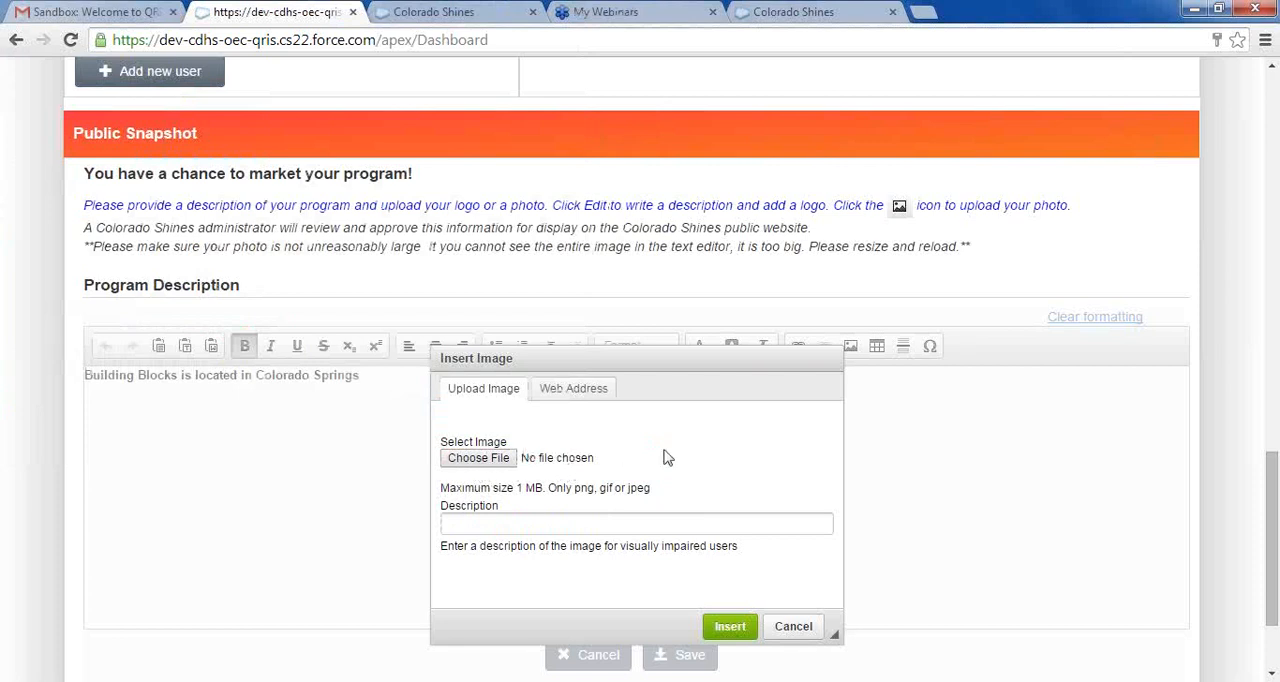
# Insert Pumpkin Darth!.jpg from the Pictures library into the program description and save the description
pyautogui.click(493, 465)
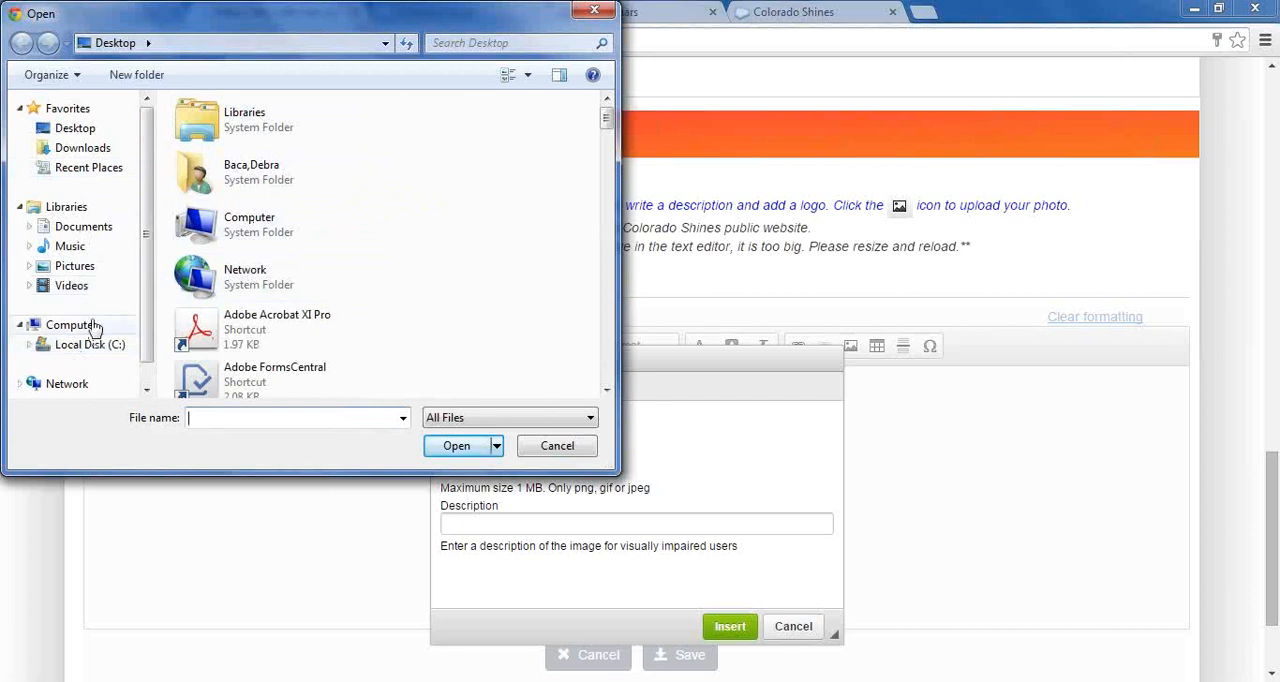
pyautogui.click(78, 268)
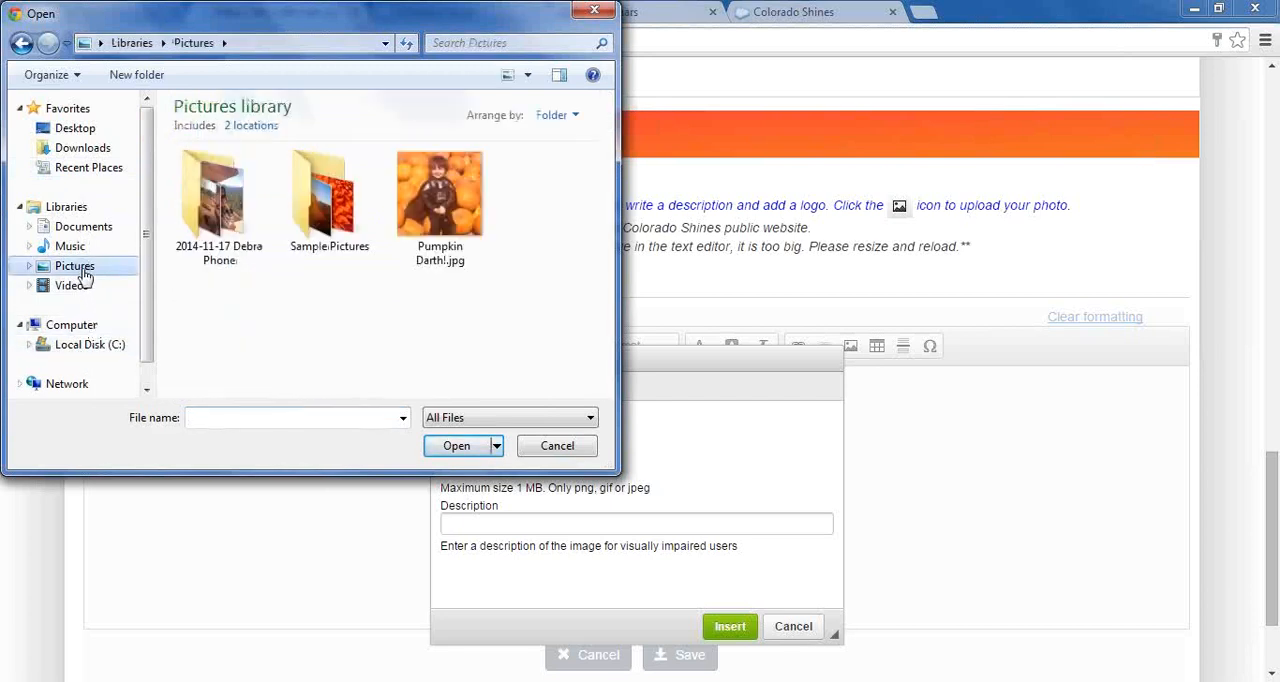
pyautogui.click(316, 216)
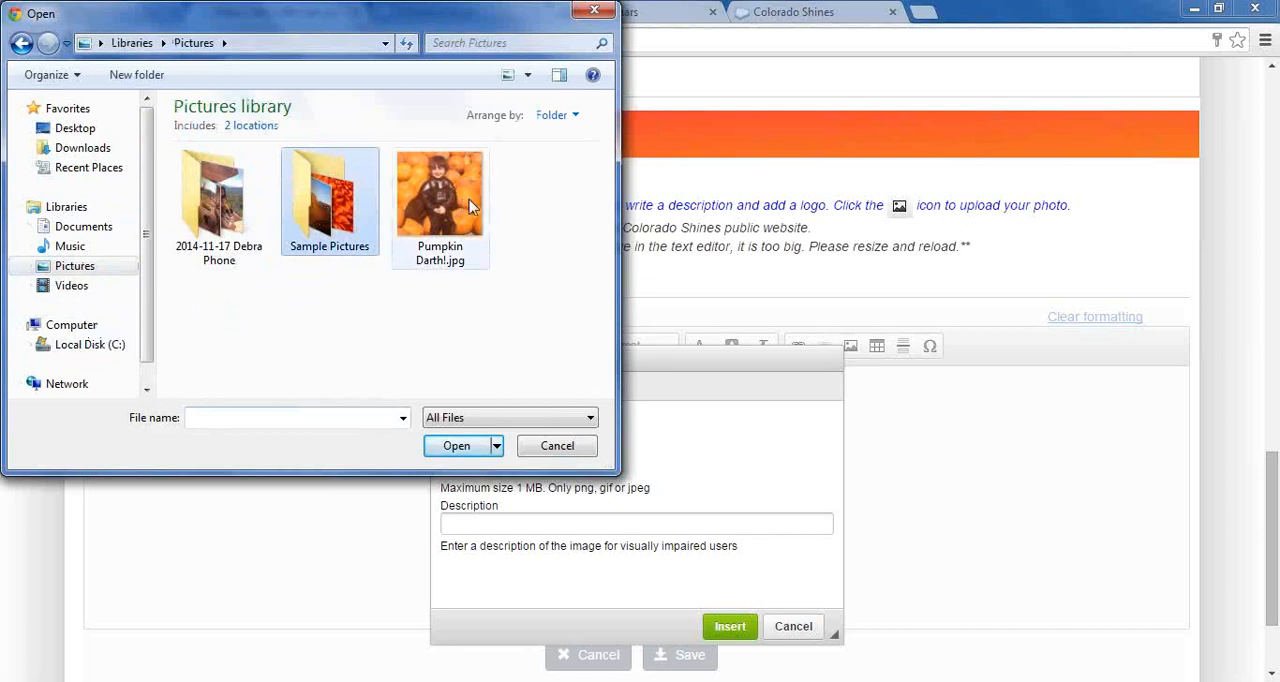
pyautogui.press('Escape')
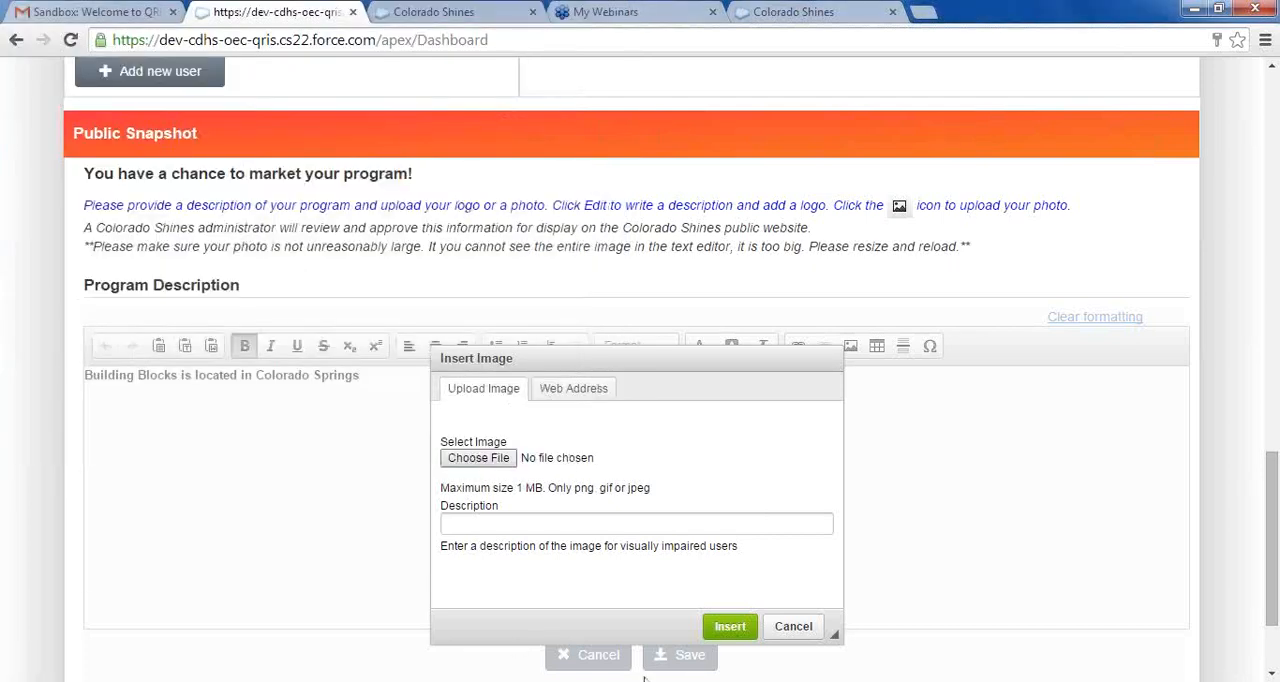
pyautogui.click(730, 628)
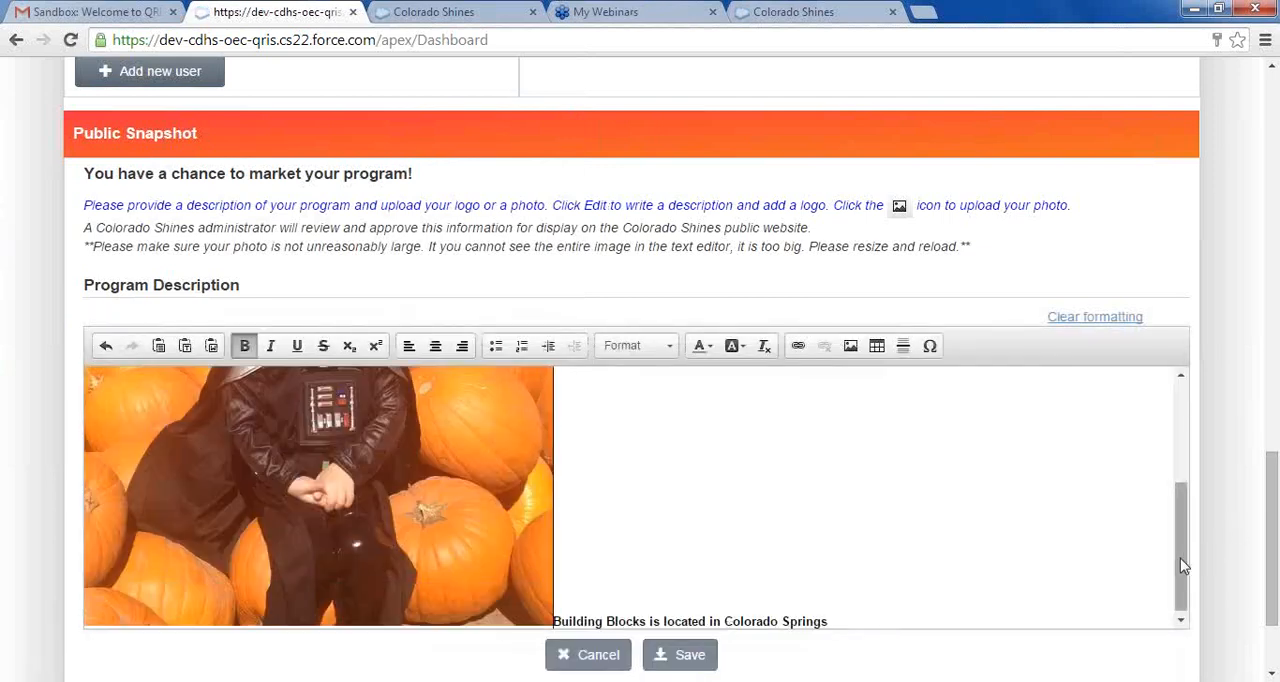
pyautogui.moveTo(1179, 559)
pyautogui.mouseDown()
pyautogui.moveTo(1177, 465)
pyautogui.moveTo(1184, 562)
pyautogui.mouseUp()
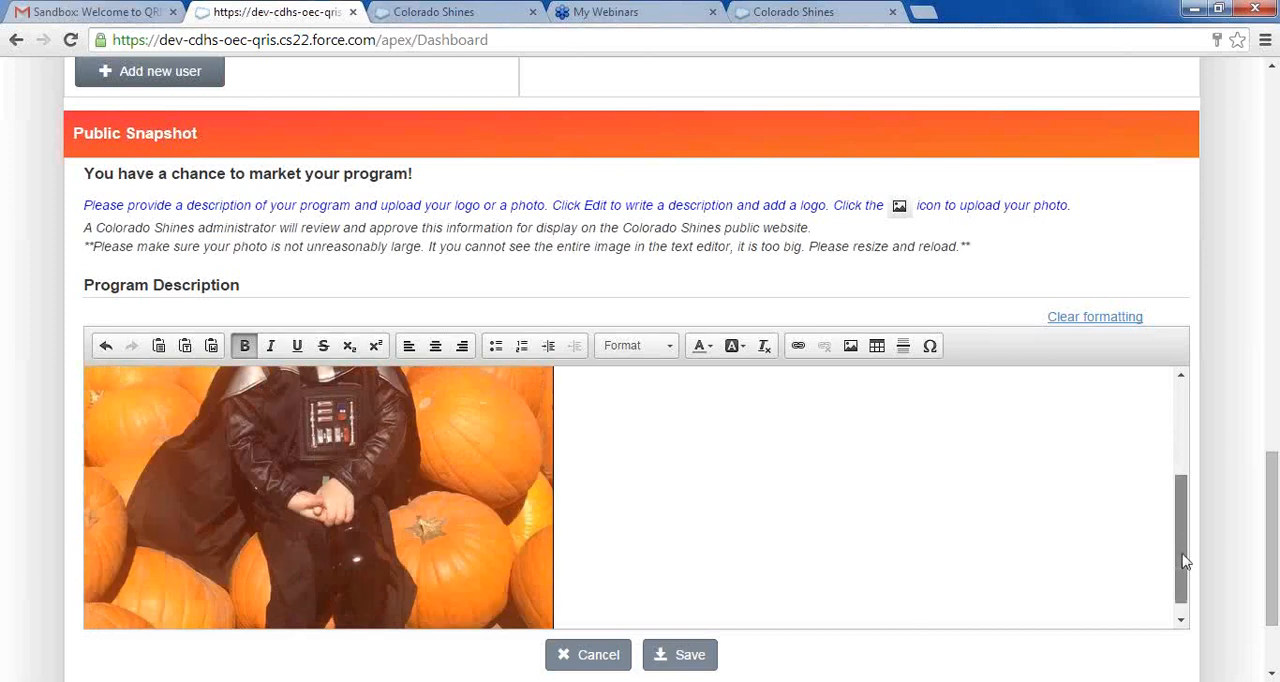
pyautogui.click(691, 654)
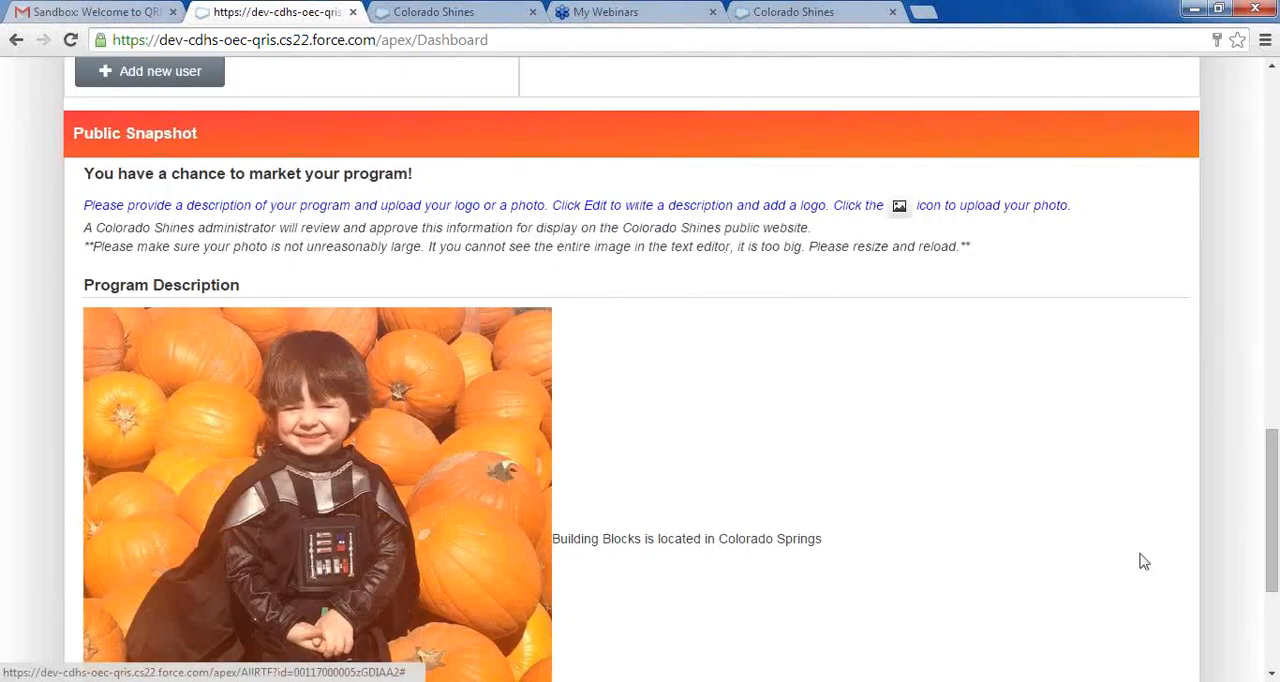
# Open the program's QRIS Quality Application and go to the Program Profile form
pyautogui.scroll(7, 985, 461)
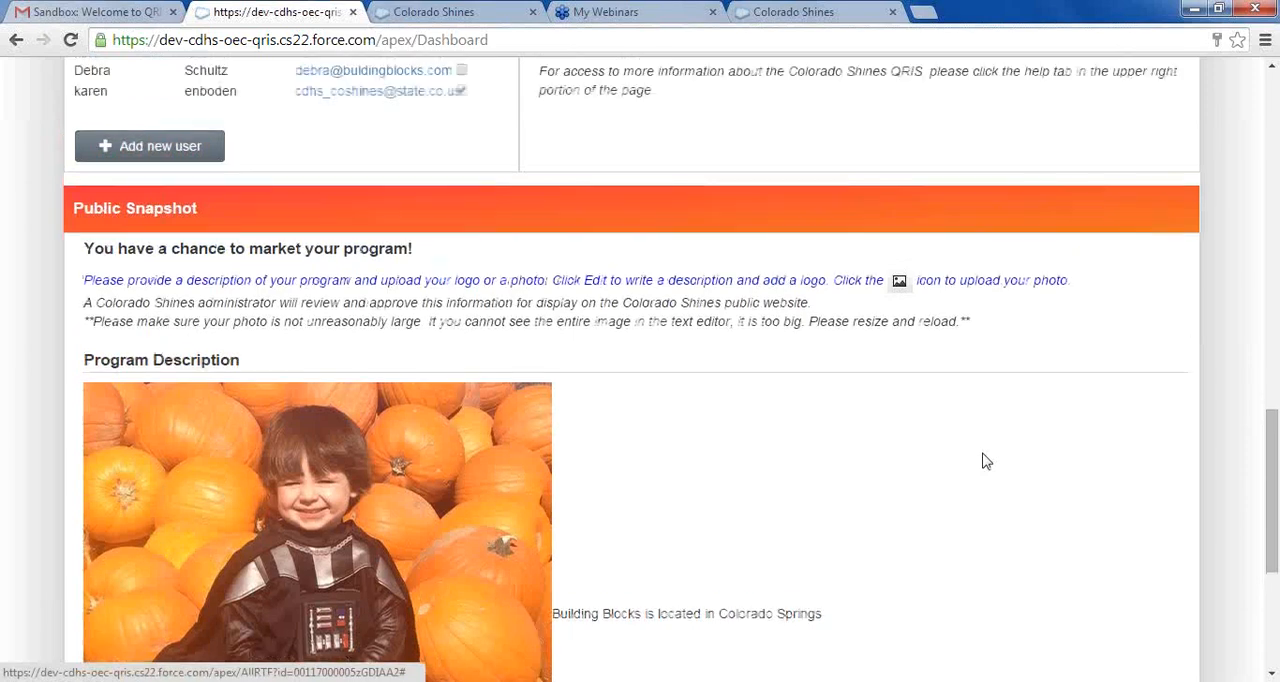
pyautogui.scroll(3, 985, 461)
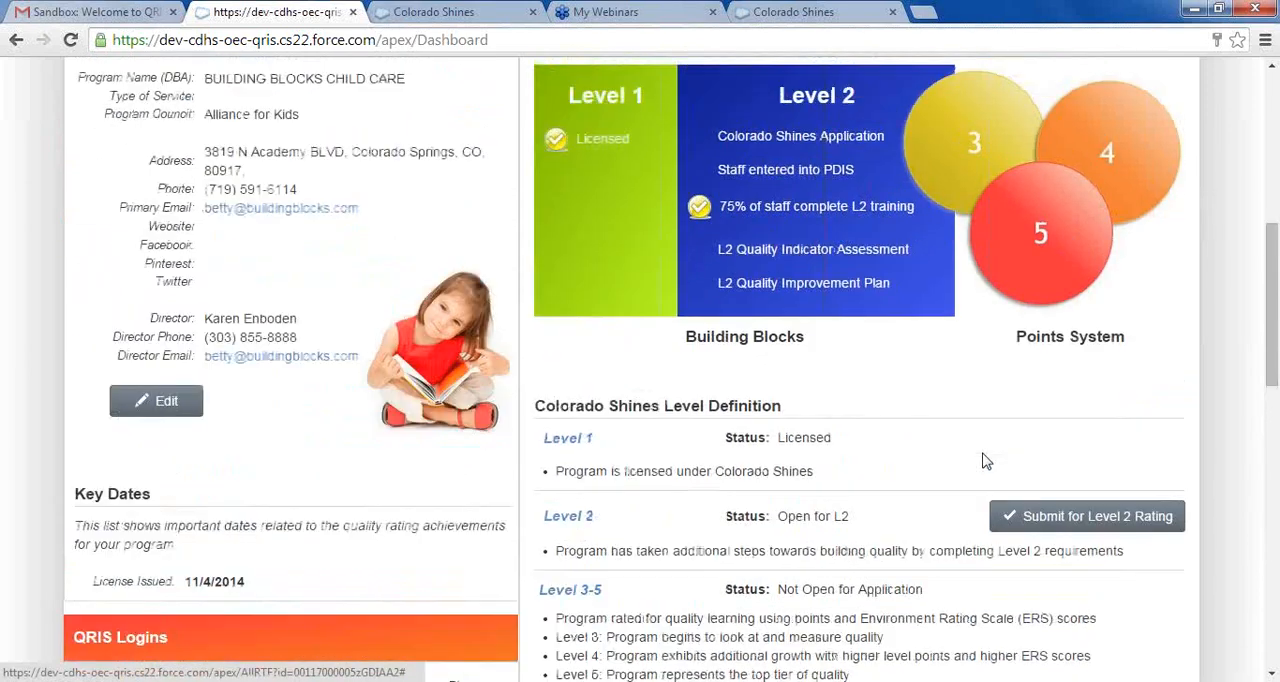
pyautogui.scroll(4, 985, 461)
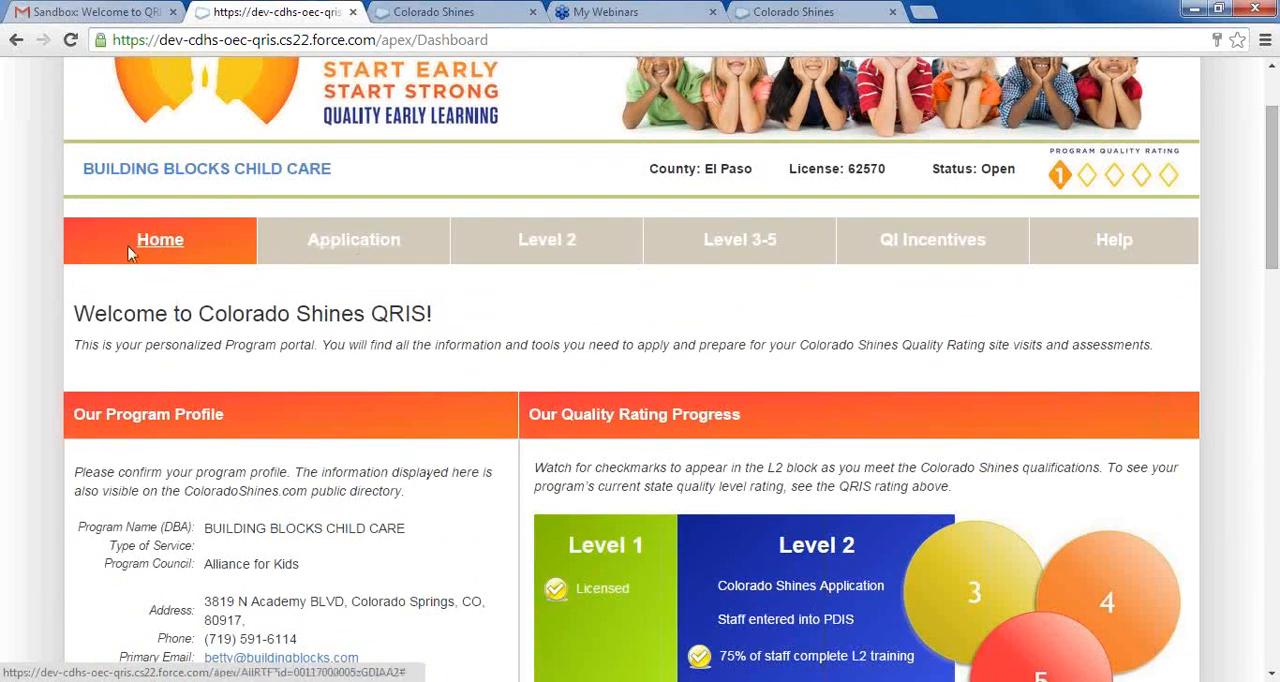
pyautogui.click(357, 247)
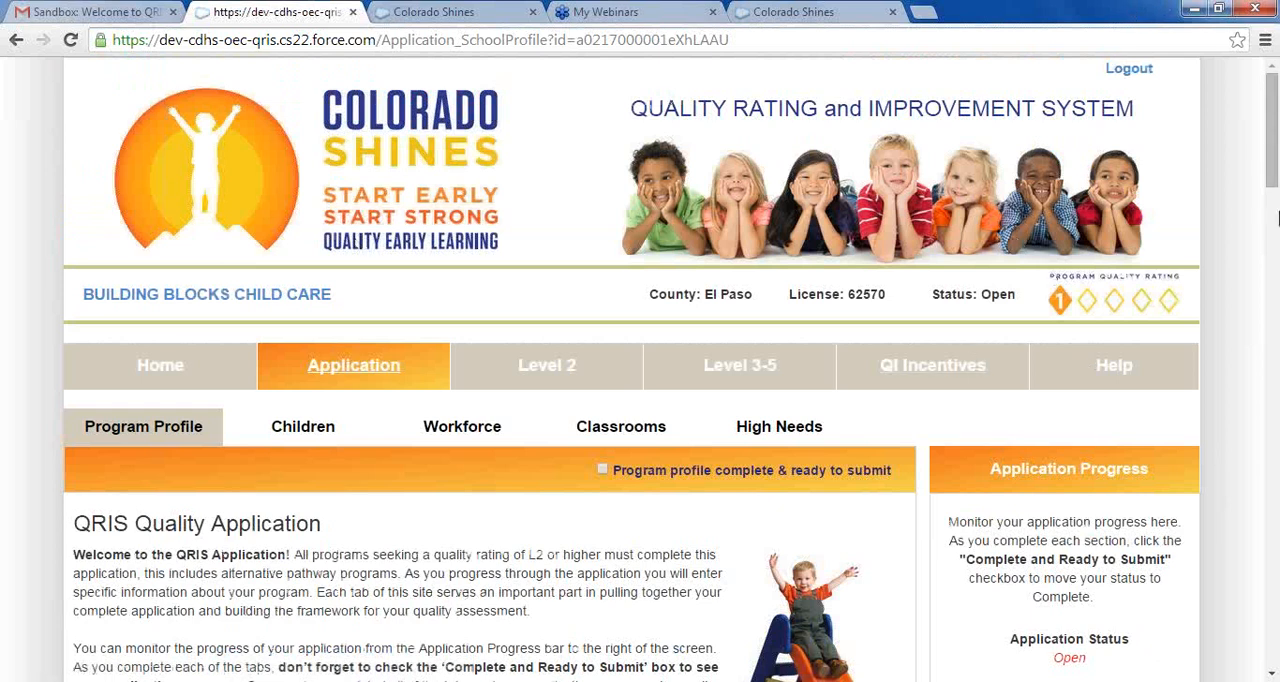
pyautogui.moveTo(1273, 92); pyautogui.dragTo(1273, 245)
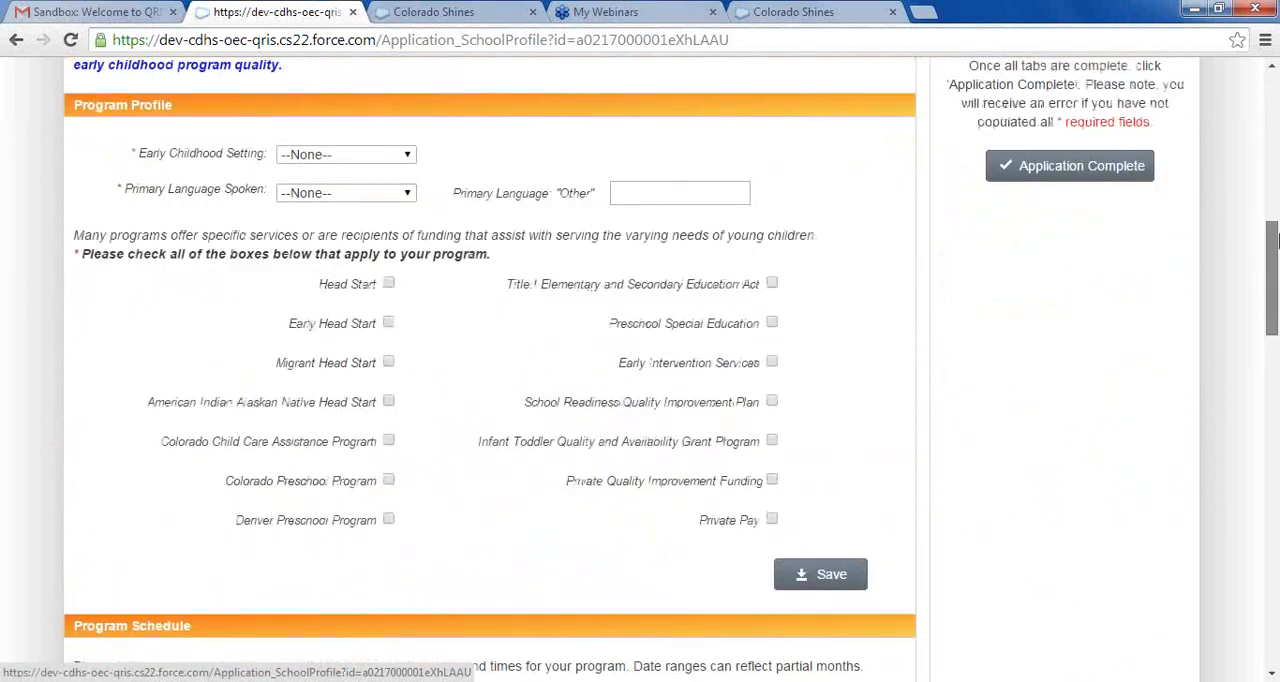
# Close the extra Colorado Shines browser tab that follows My Webinars
pyautogui.click(409, 157)
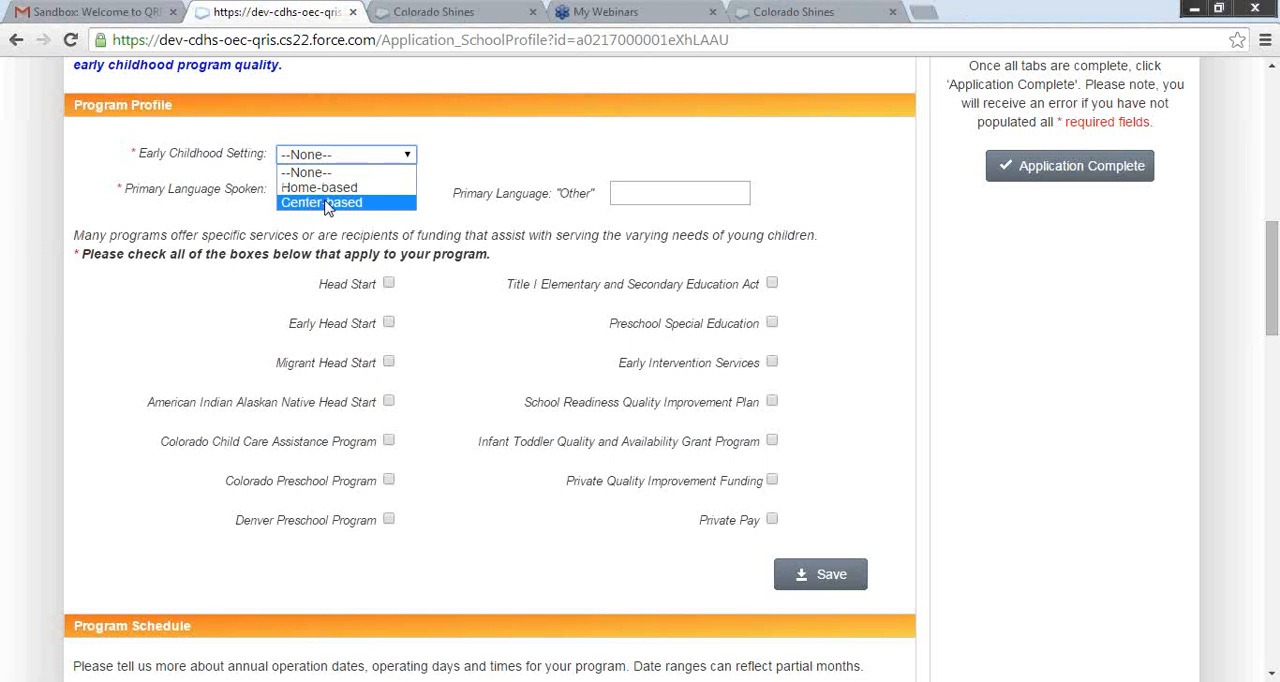
pyautogui.click(893, 15)
pyautogui.click(893, 15)
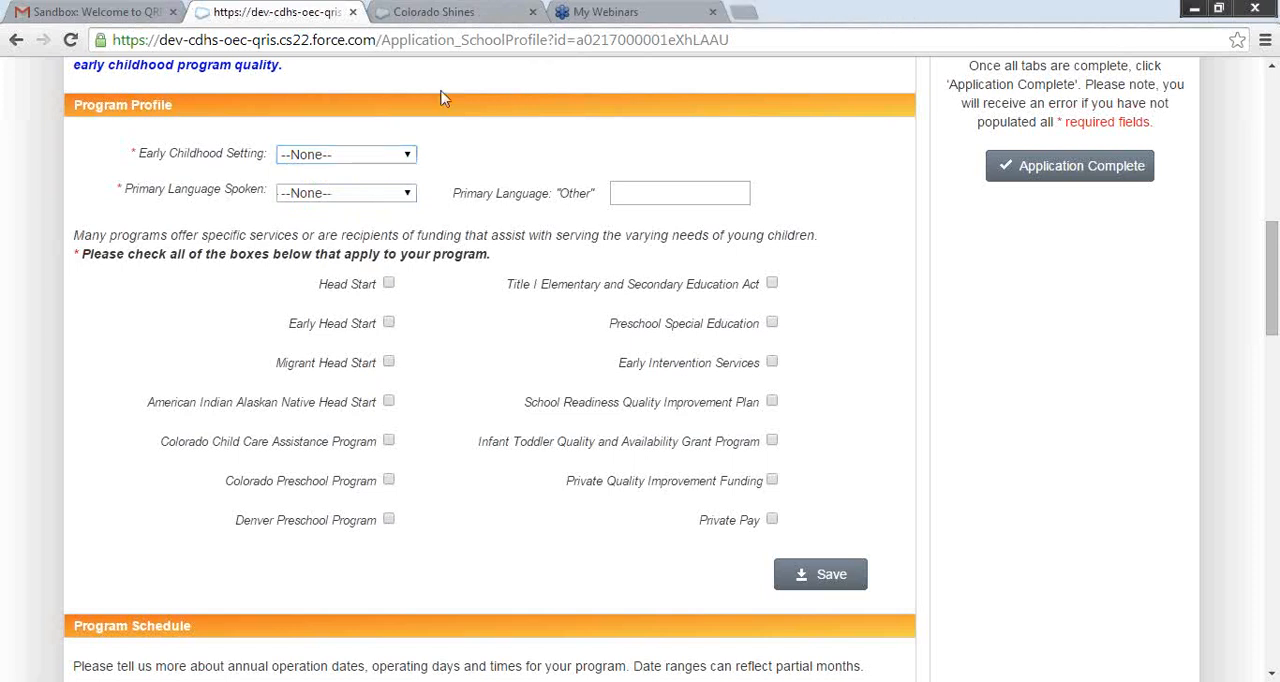
# Set the Early Childhood Setting to Center-based and the Primary Language Spoken to English
pyautogui.click(403, 157)
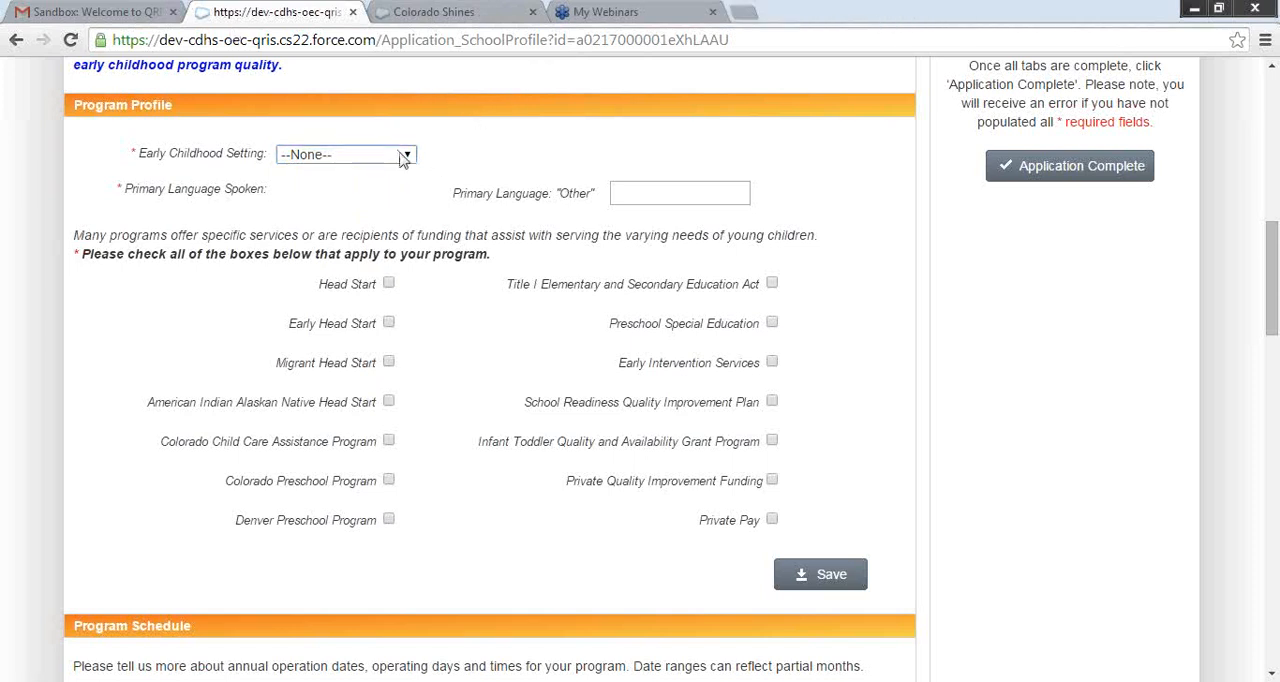
pyautogui.click(328, 203)
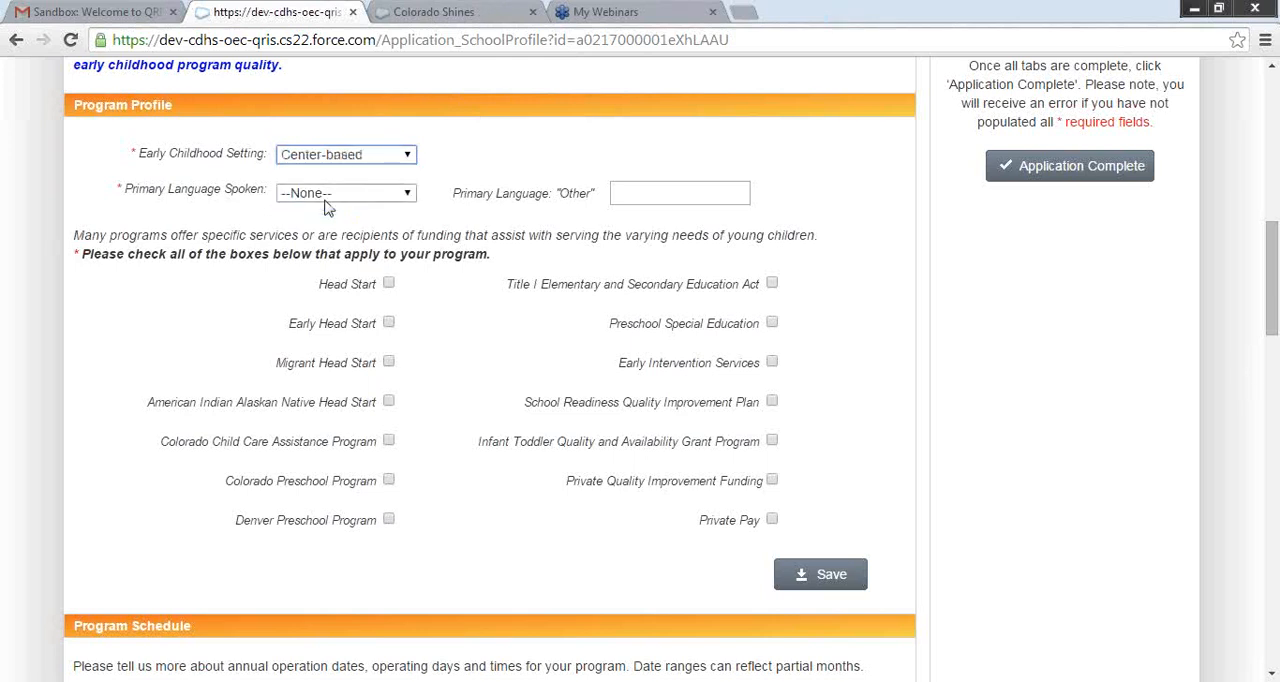
pyautogui.click(408, 197)
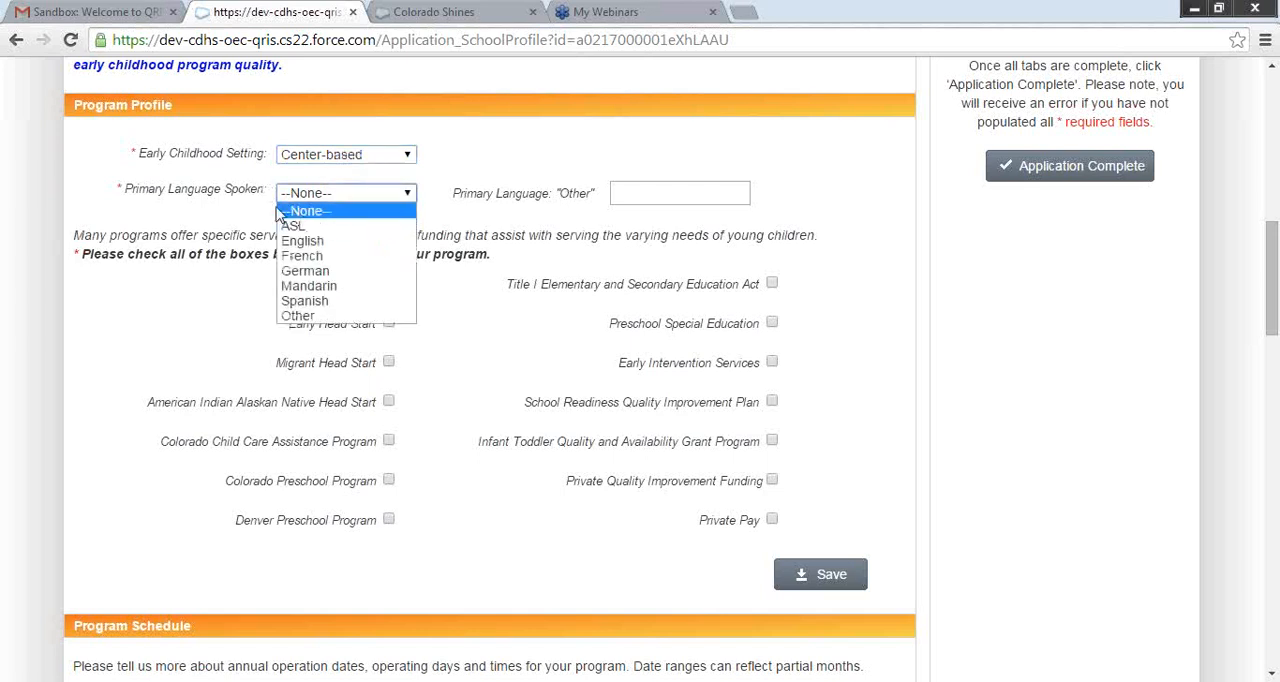
pyautogui.click(303, 240)
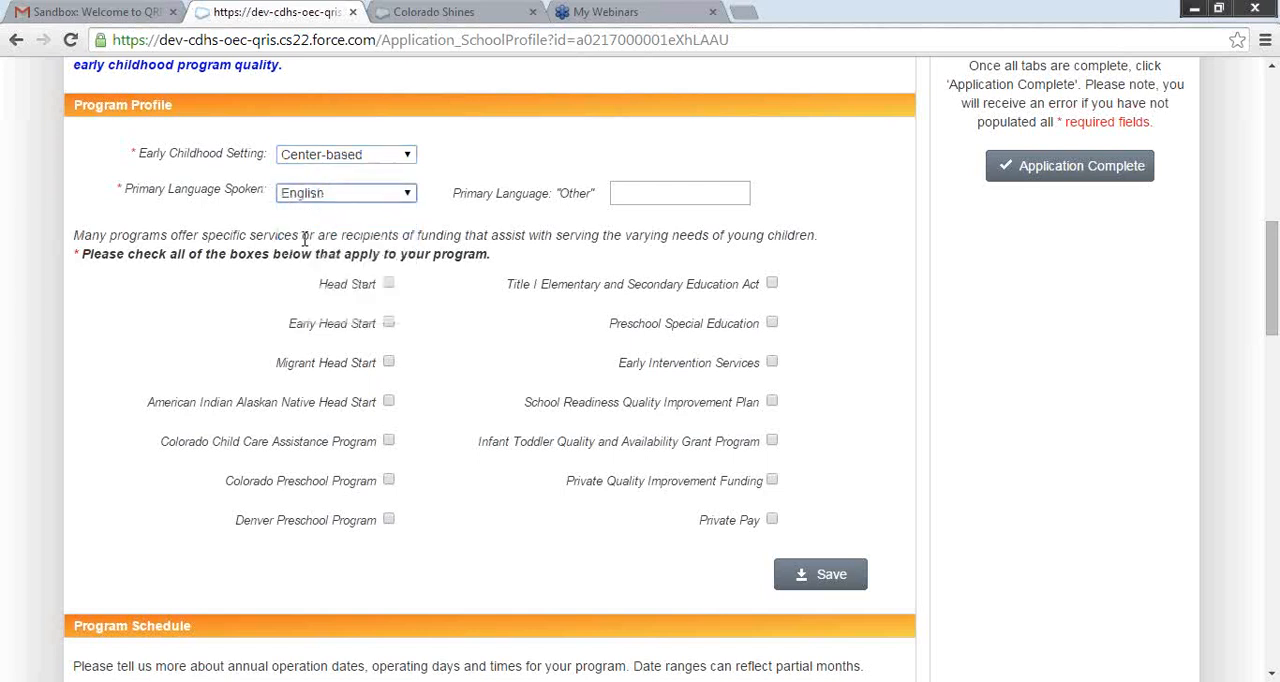
# Switch the Primary Language Spoken to Other and back to English
pyautogui.click(408, 194)
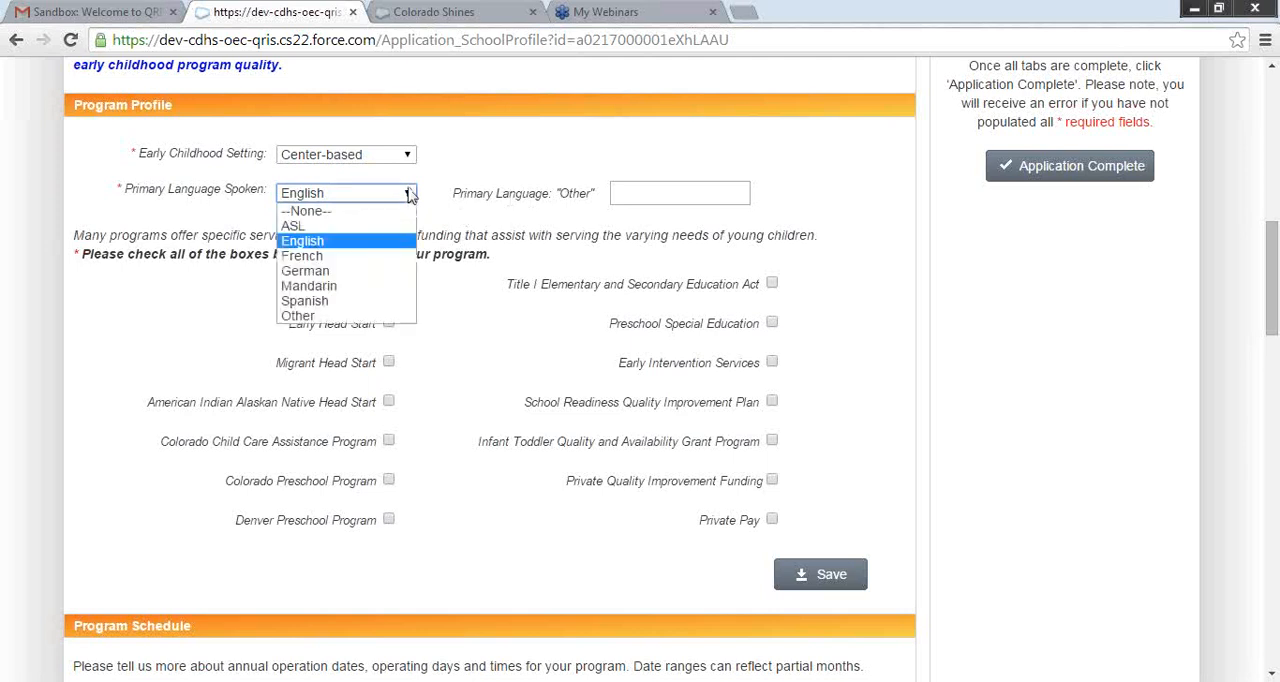
pyautogui.click(298, 316)
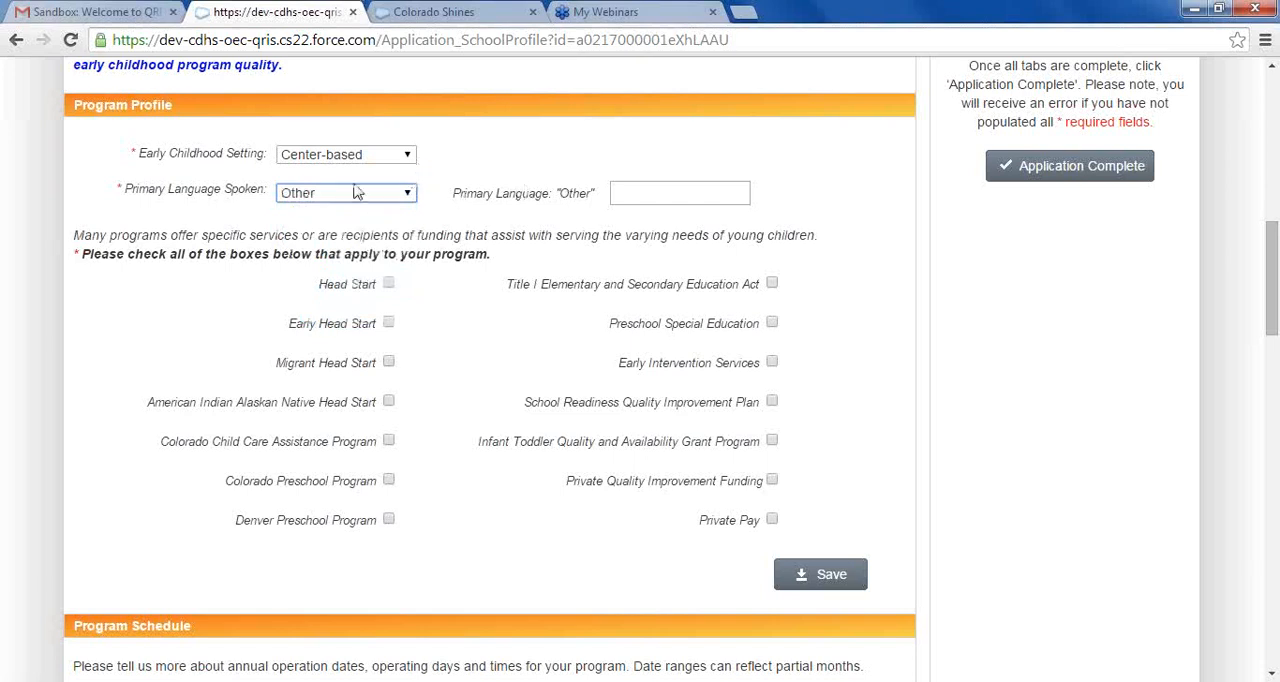
pyautogui.click(407, 194)
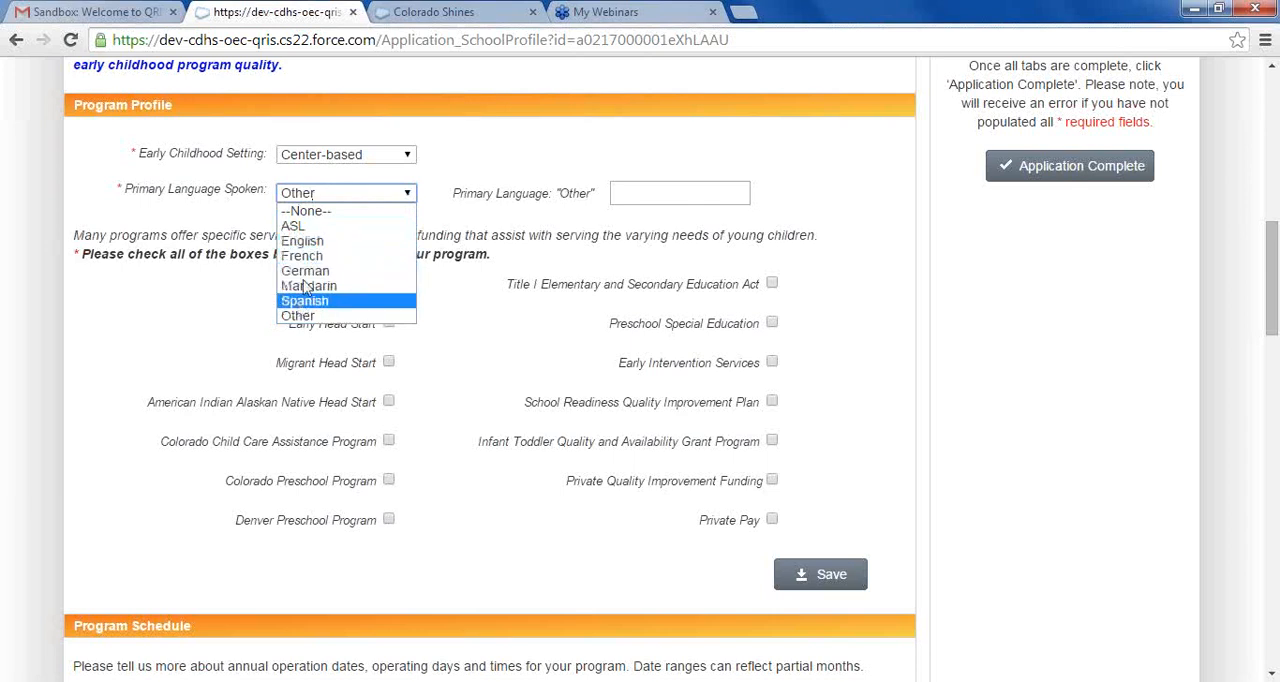
pyautogui.click(305, 245)
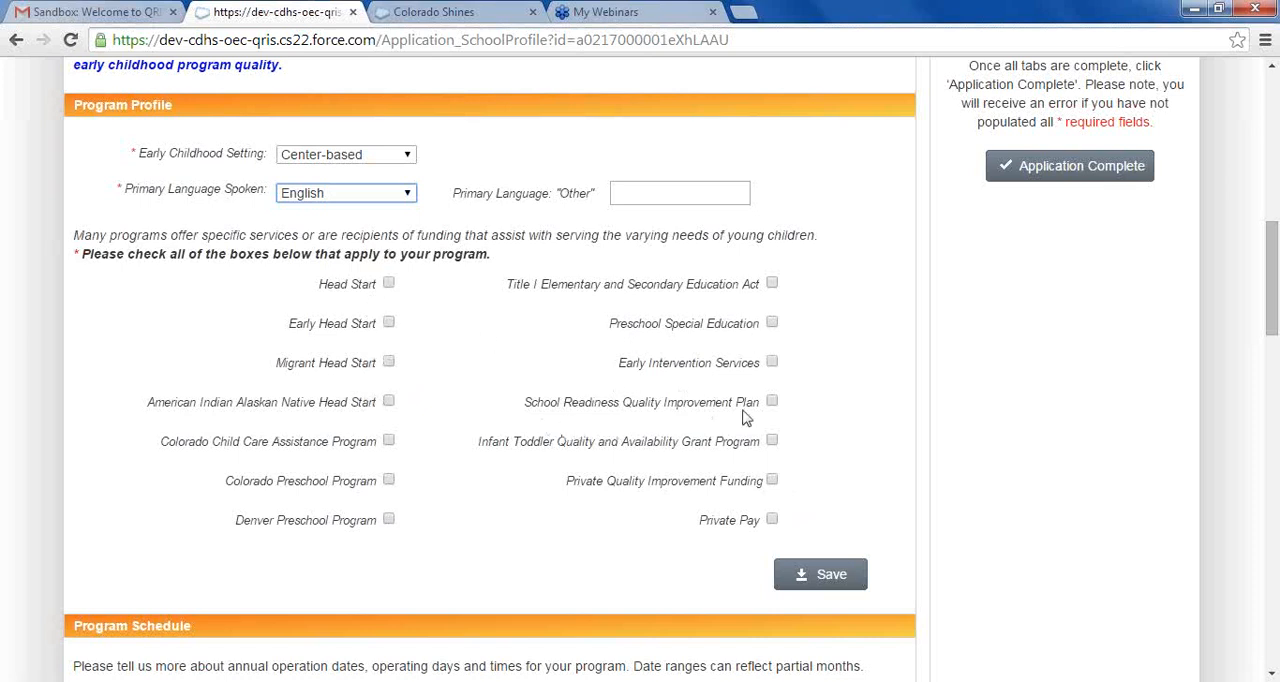
# Check School Readiness Quality Improvement Plan, Infant Toddler Quality and Availability Grant Program, Colorado Child Care Assistance Program, Colorado Preschool Program and Private Pay, and save
pyautogui.click(773, 402)
pyautogui.click(772, 442)
pyautogui.click(389, 442)
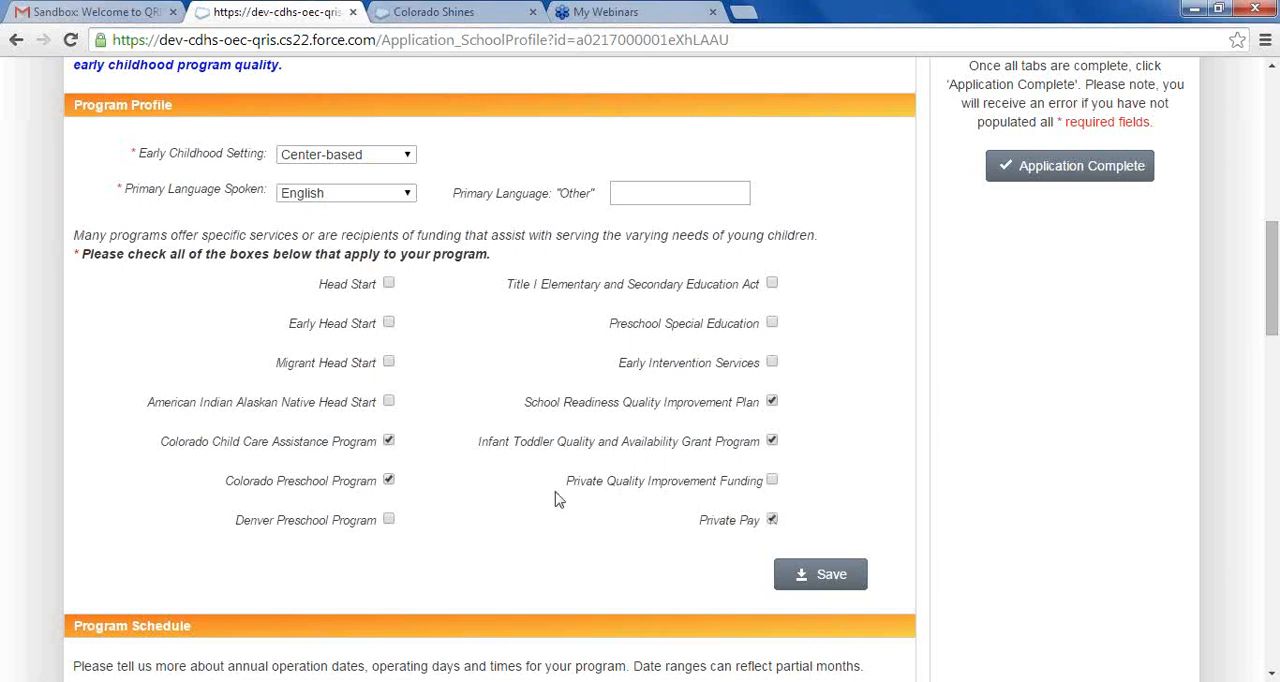
pyautogui.click(834, 582)
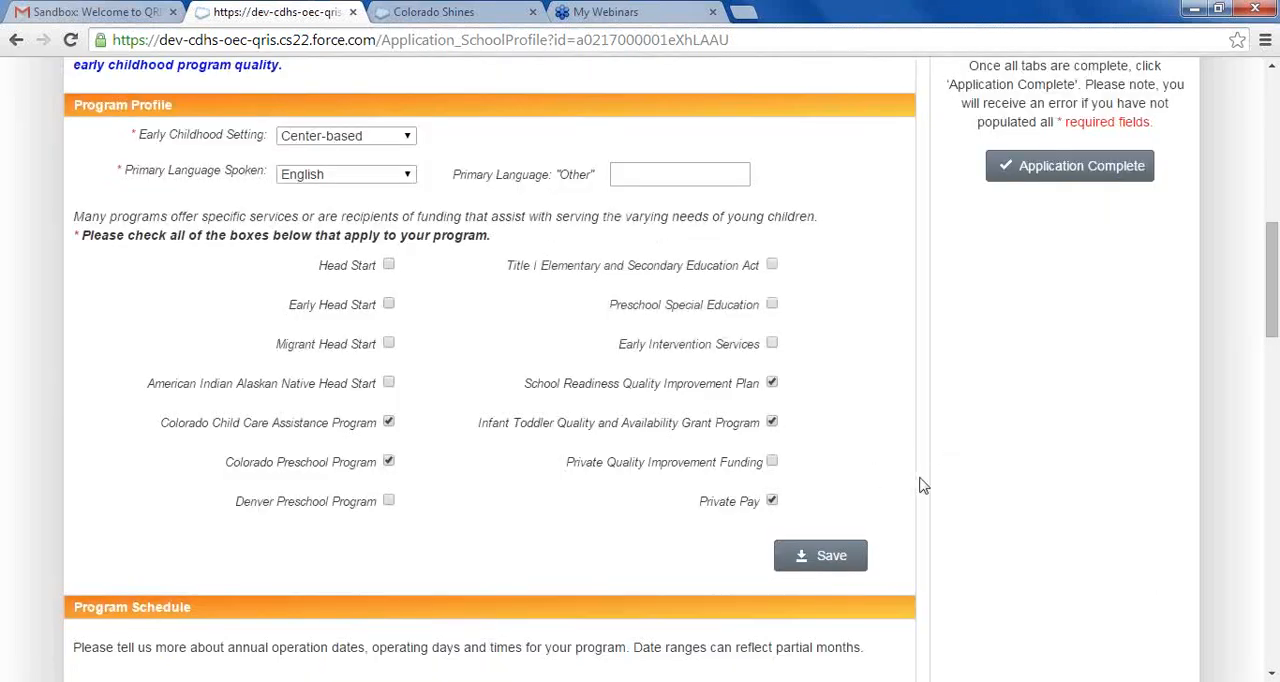
# In the Program Schedule, uncheck Program Open Year Round and set the Program Open From date to 08/11/2014
pyautogui.scroll(-4, 923, 485)
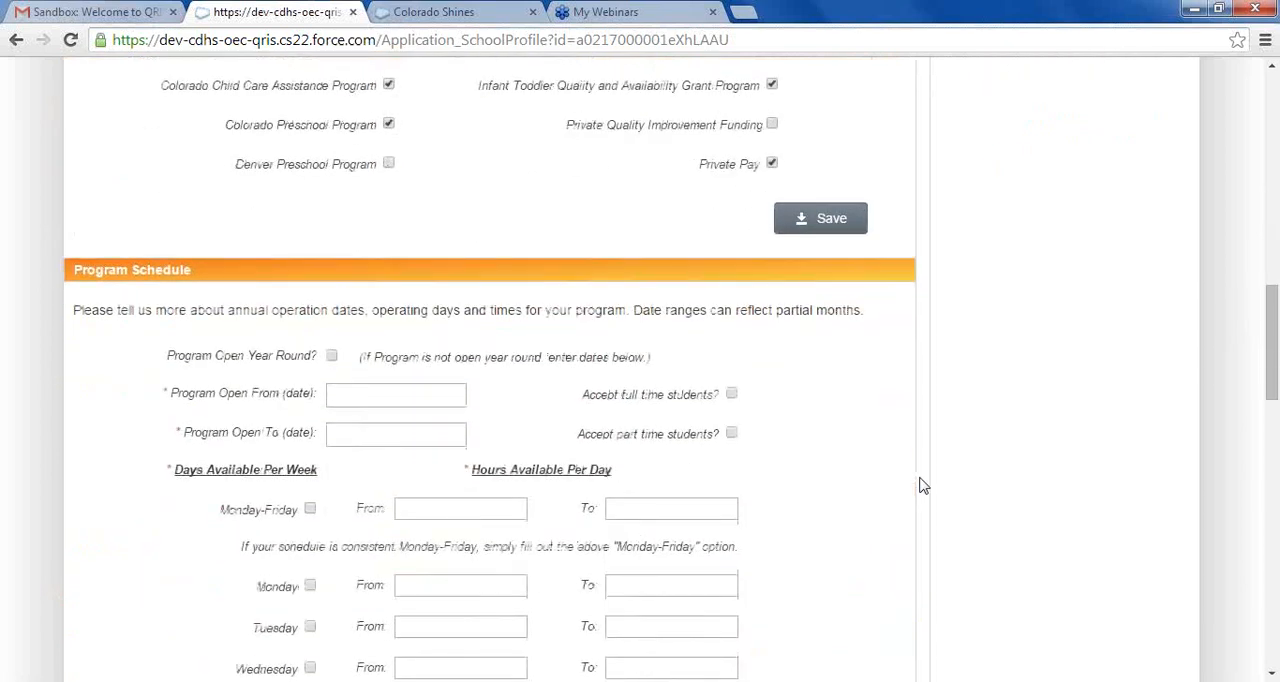
pyautogui.scroll(-2, 923, 485)
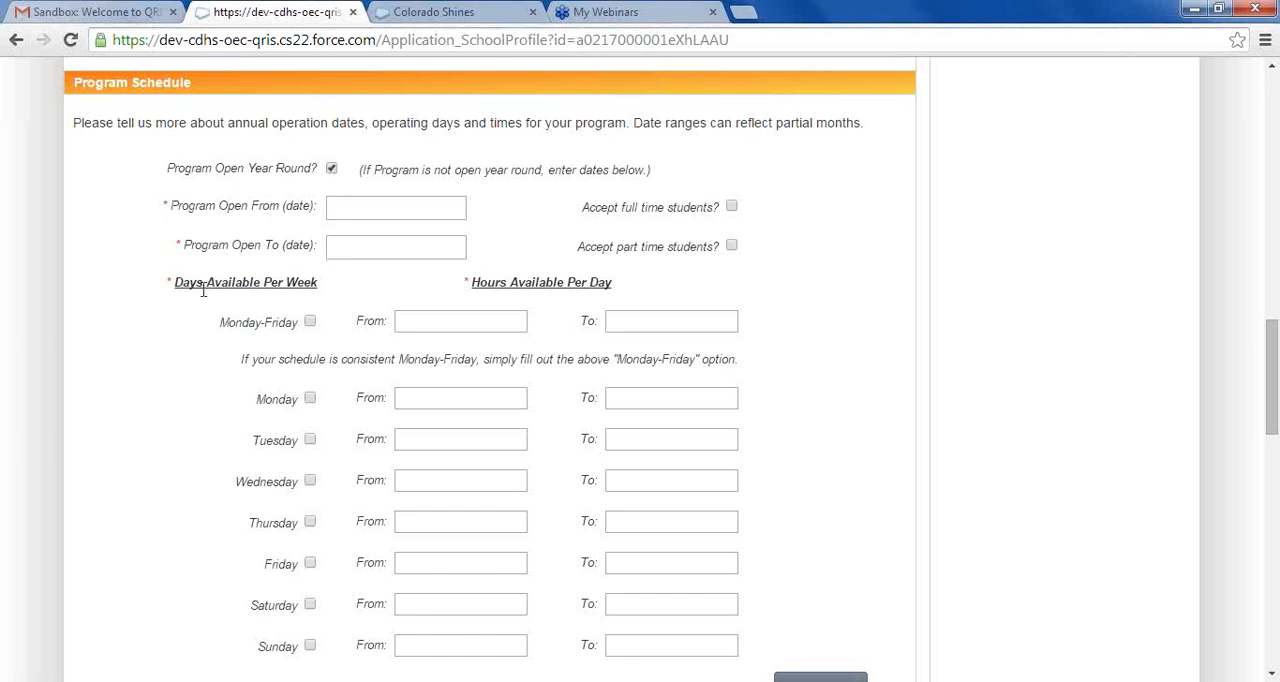
pyautogui.click(332, 170)
pyautogui.click(357, 206)
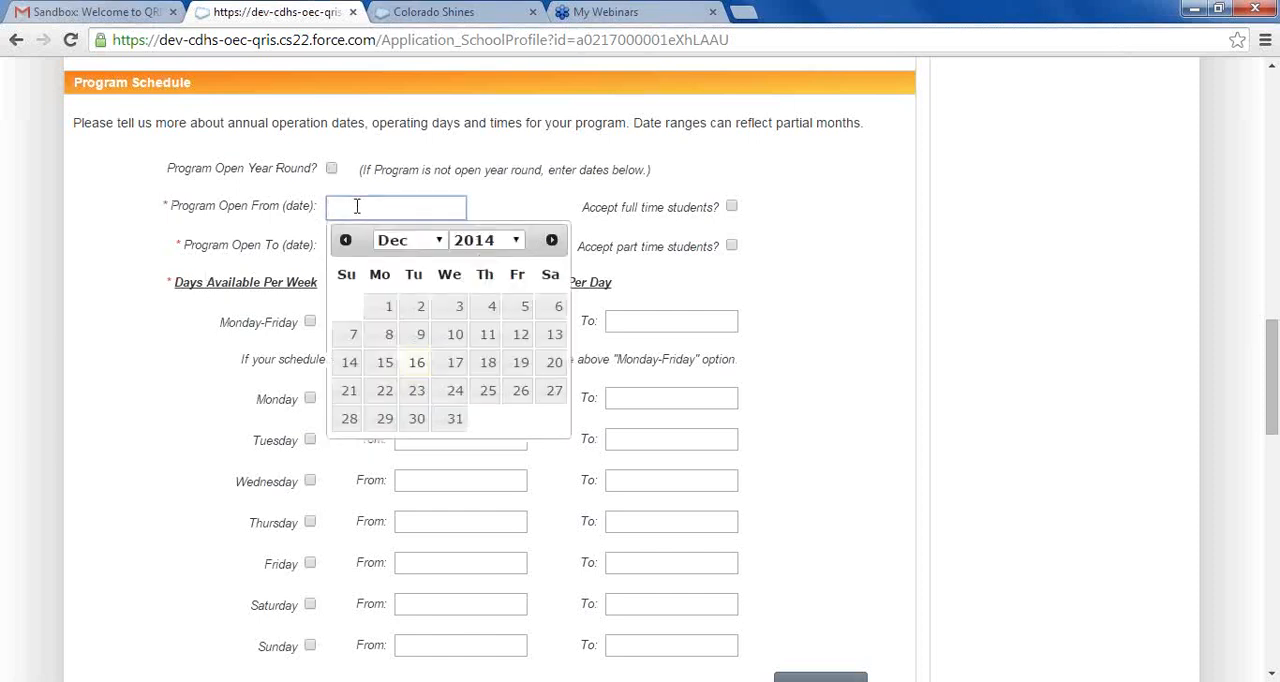
pyautogui.click(345, 241)
pyautogui.click(345, 241)
pyautogui.click(345, 241)
pyautogui.click(345, 241)
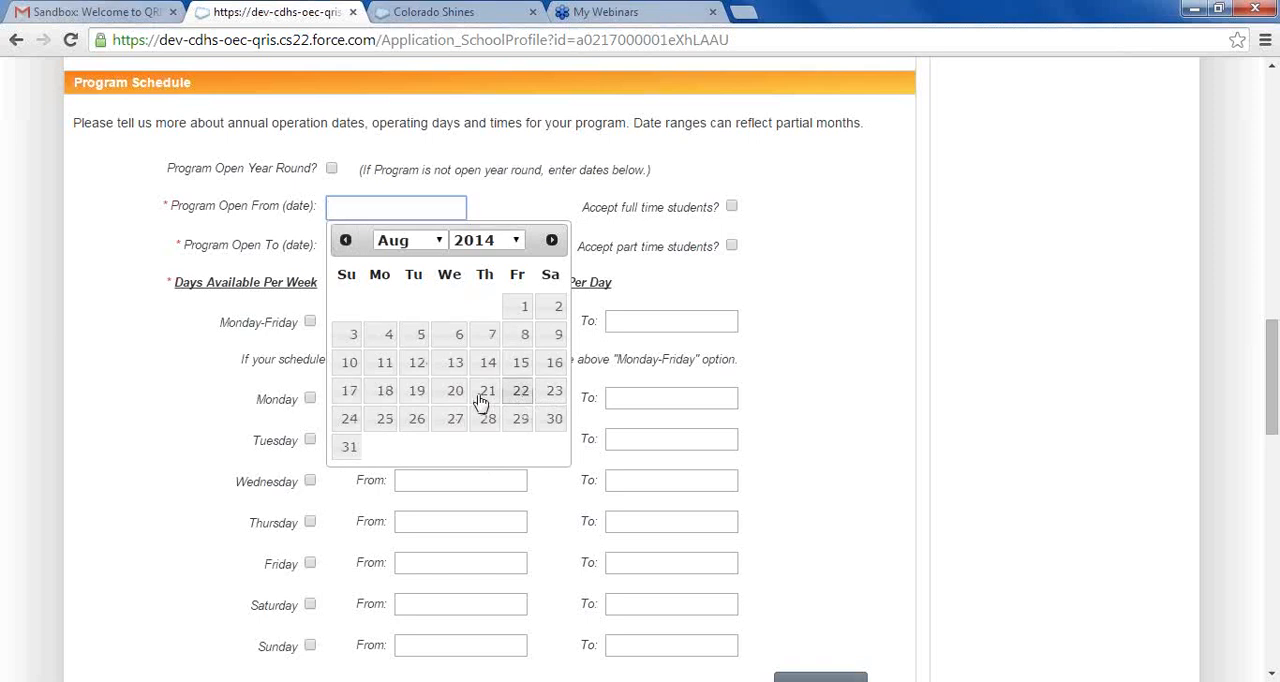
pyautogui.click(385, 366)
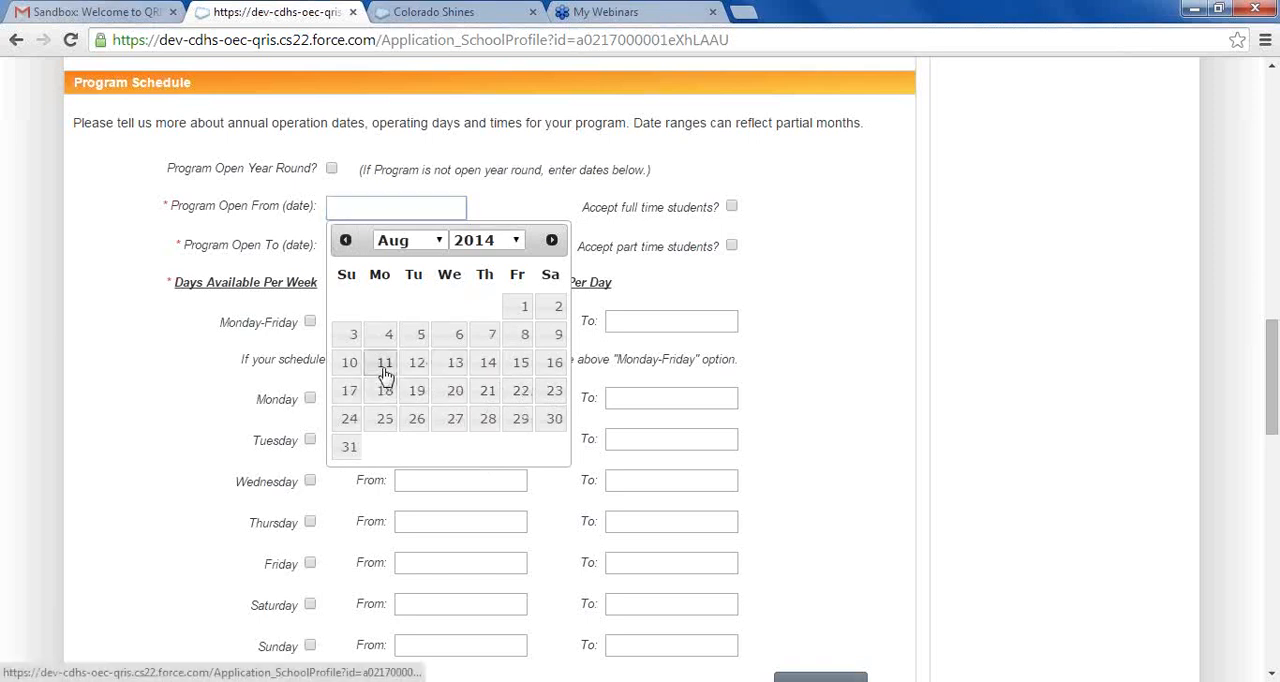
# Set the Program Open To date to 05/29/2015
pyautogui.click(429, 239)
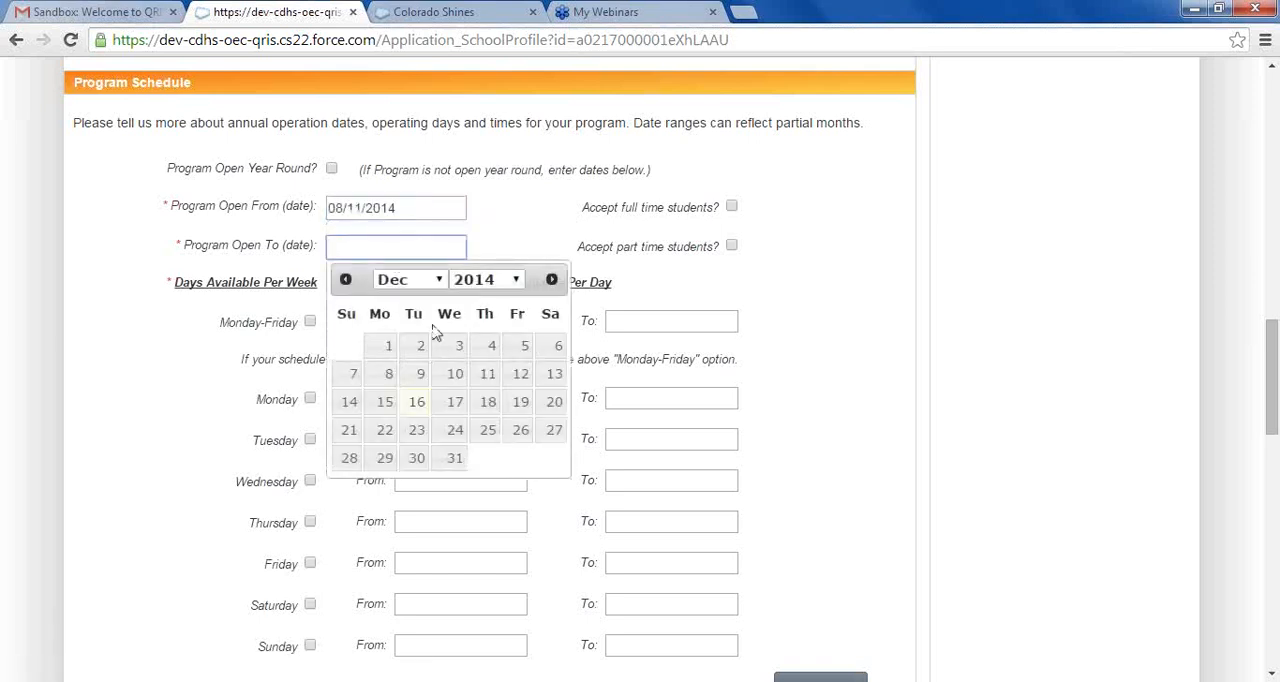
pyautogui.click(553, 280)
pyautogui.click(553, 280)
pyautogui.click(552, 280)
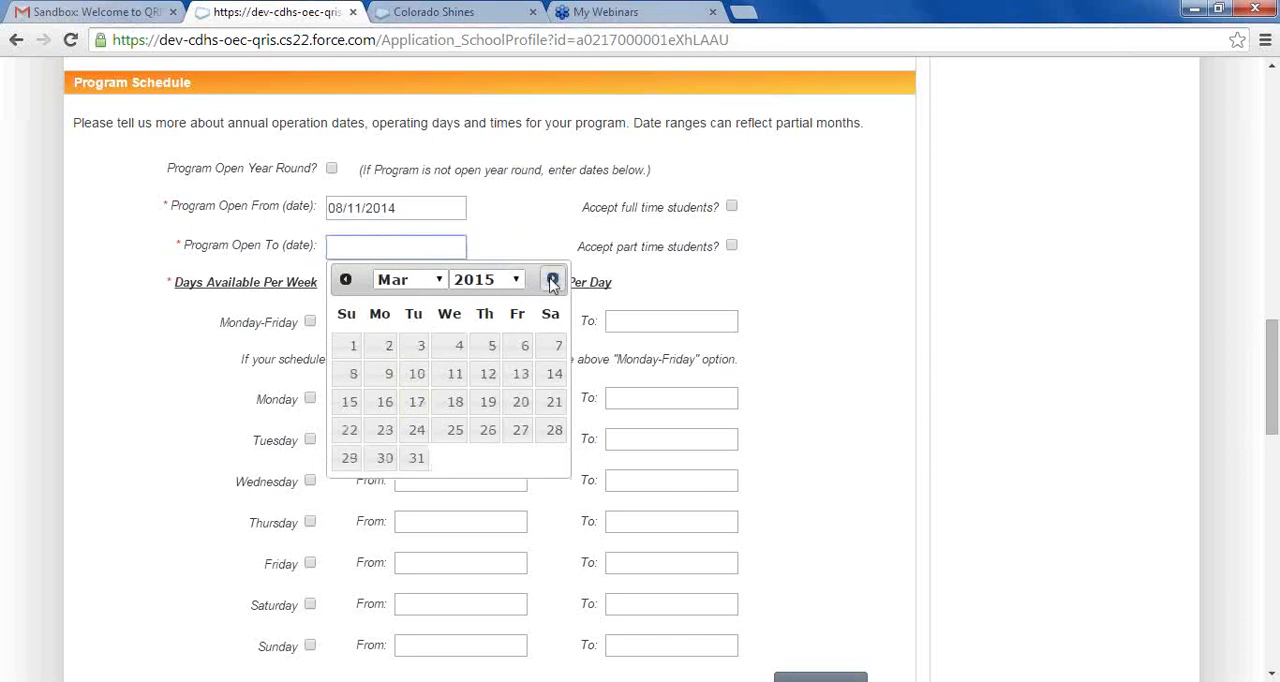
pyautogui.click(550, 281)
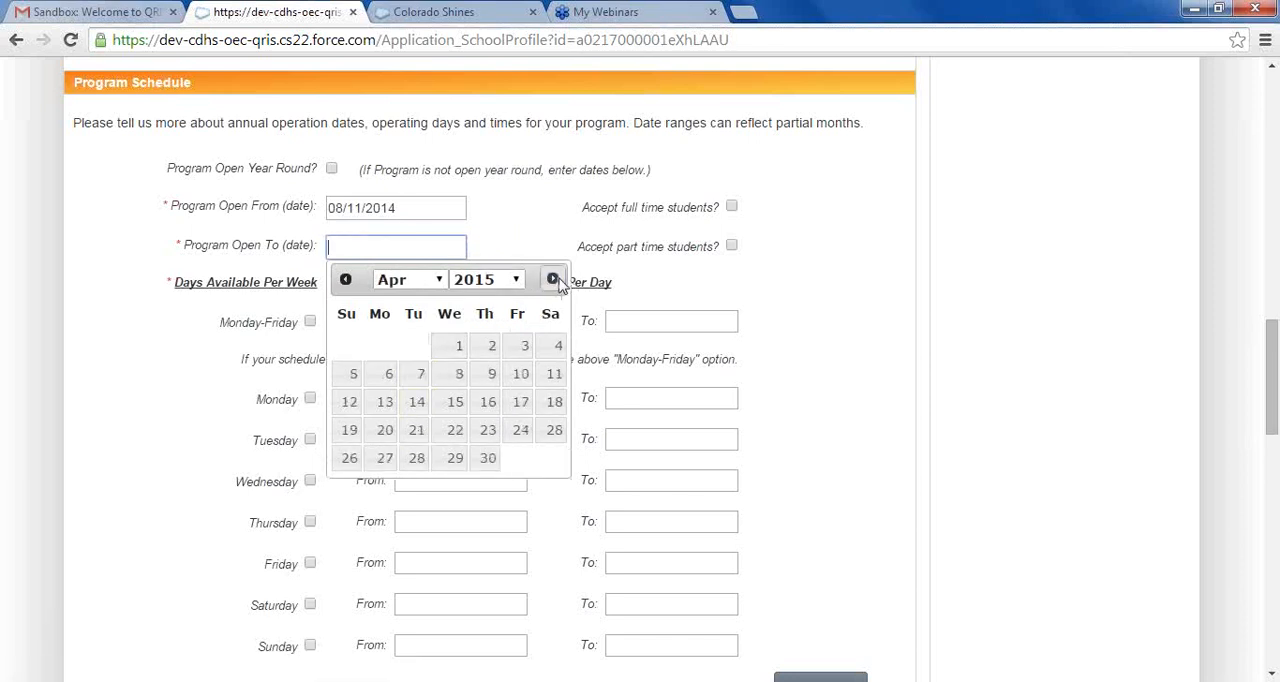
pyautogui.click(556, 281)
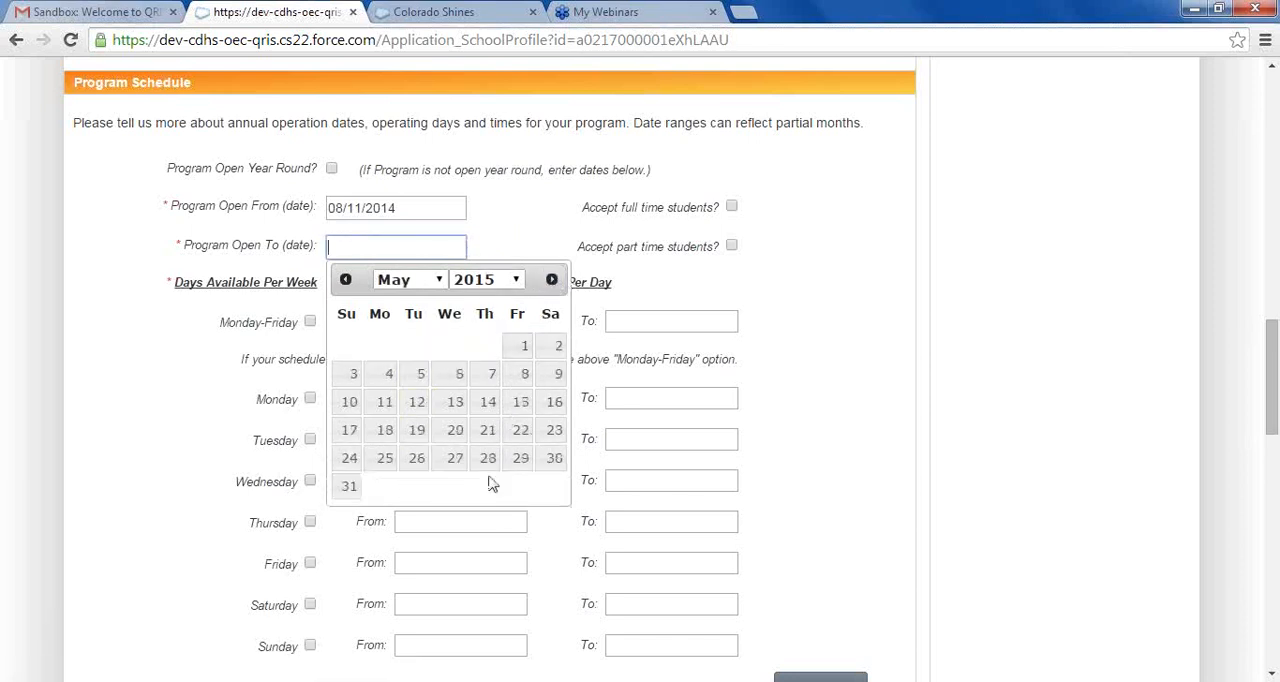
pyautogui.click(521, 459)
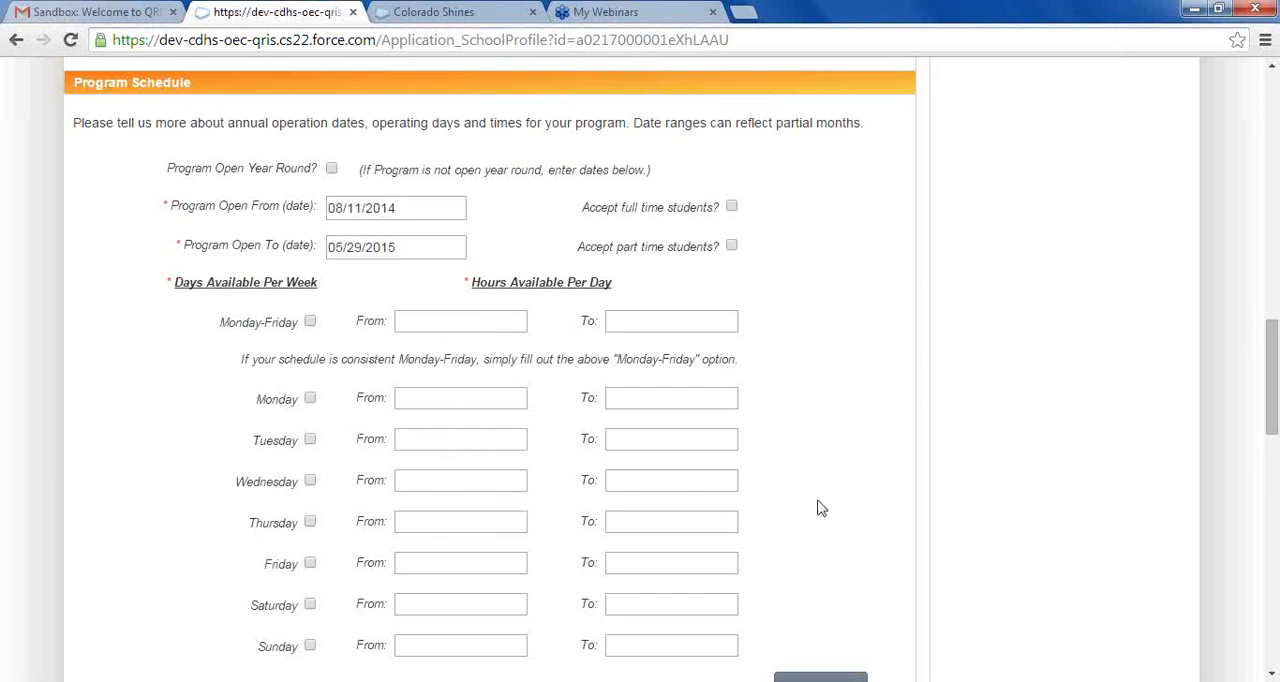
# Mark Monday-Friday as available and set its From time to 6:45 AM
pyautogui.click(311, 323)
pyautogui.click(447, 325)
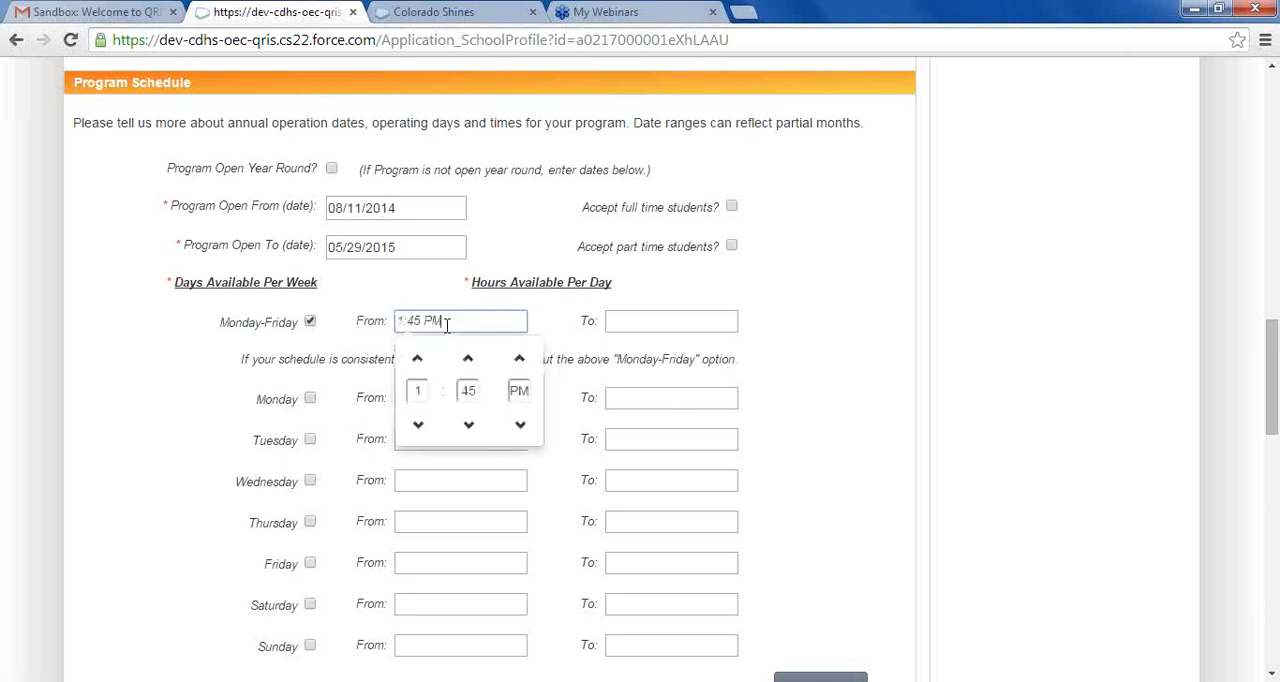
pyautogui.click(418, 425)
pyautogui.click(418, 425)
pyautogui.click(418, 425)
pyautogui.click(418, 425)
pyautogui.click(419, 425)
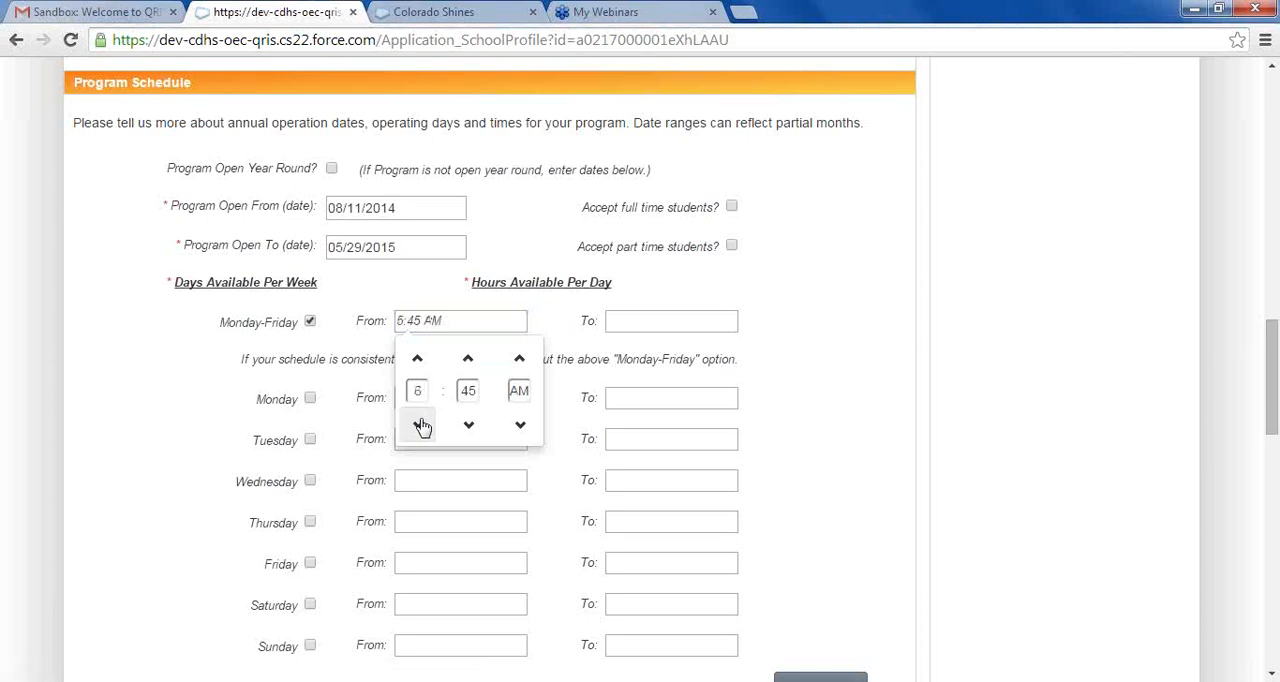
# Set the Monday-Friday To time to 5:45 PM and save the program schedule
pyautogui.click(627, 330)
pyautogui.click(628, 358)
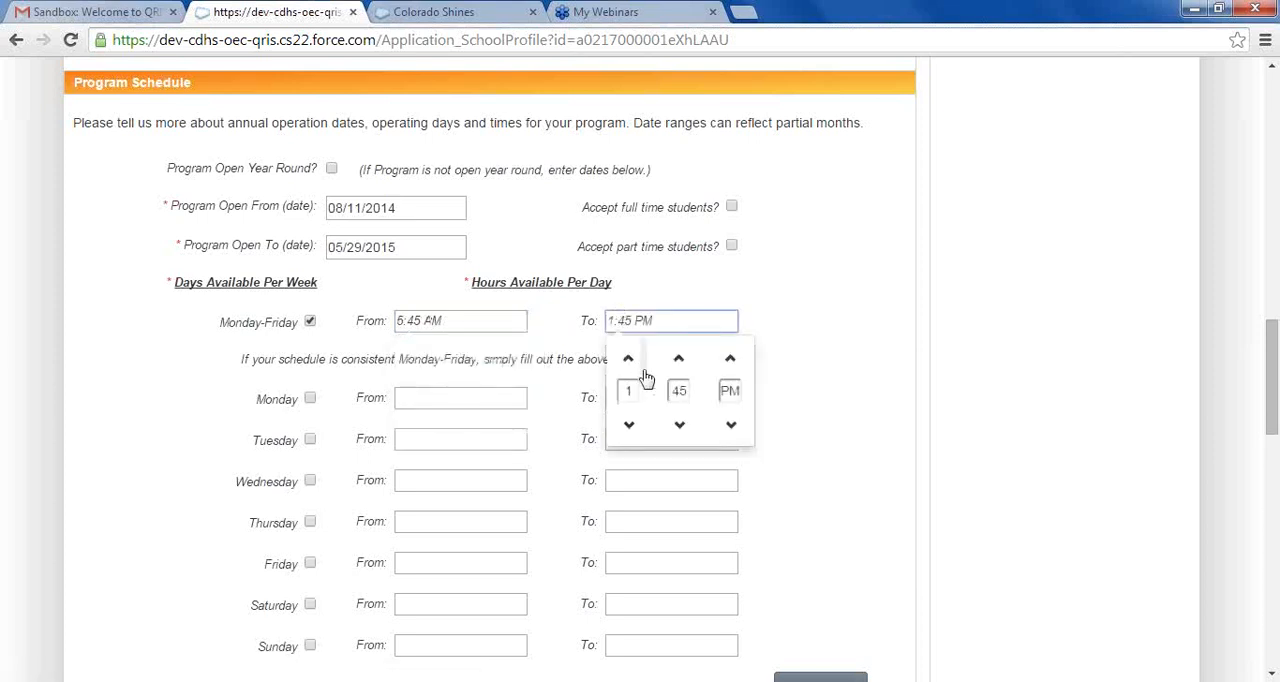
pyautogui.click(629, 362)
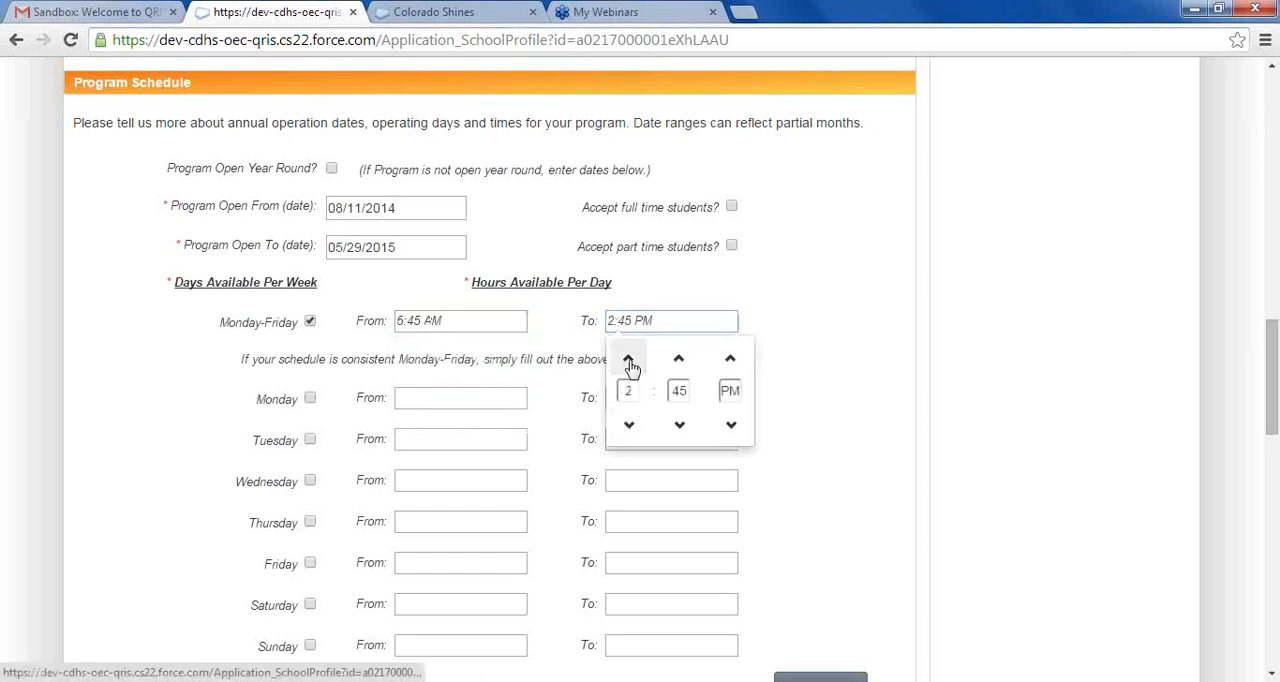
pyautogui.doubleClick(629, 362)
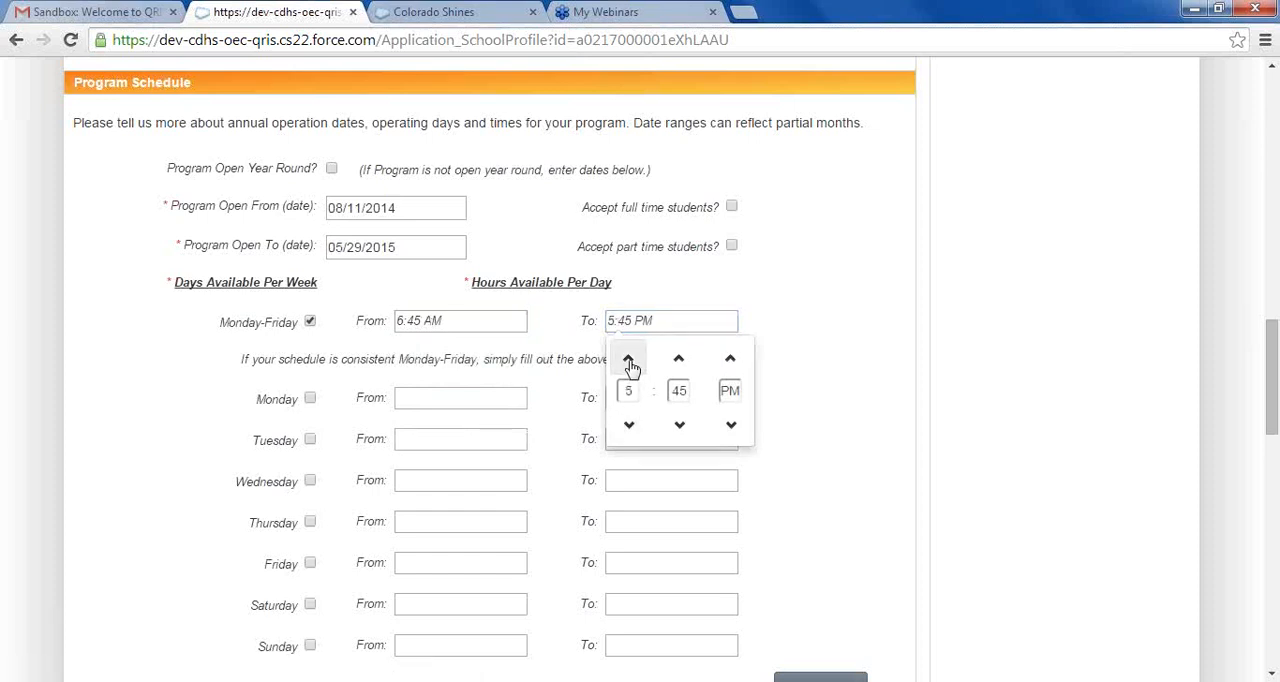
pyautogui.click(775, 340)
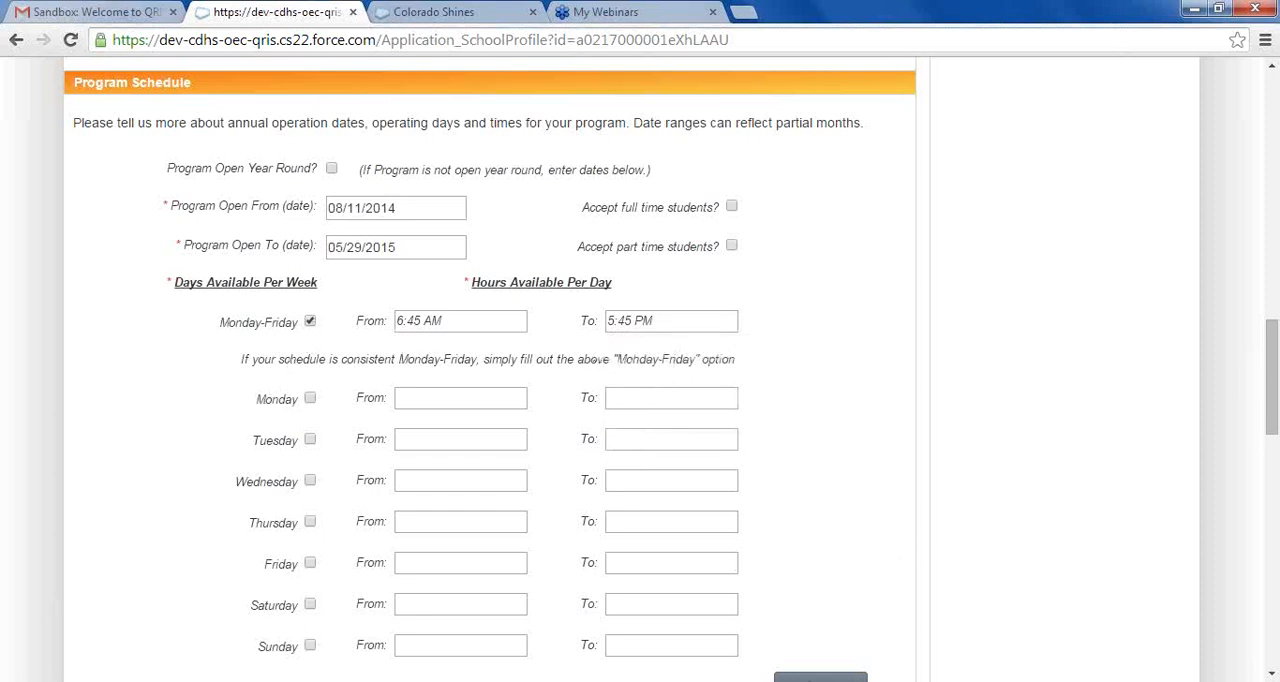
pyautogui.click(812, 679)
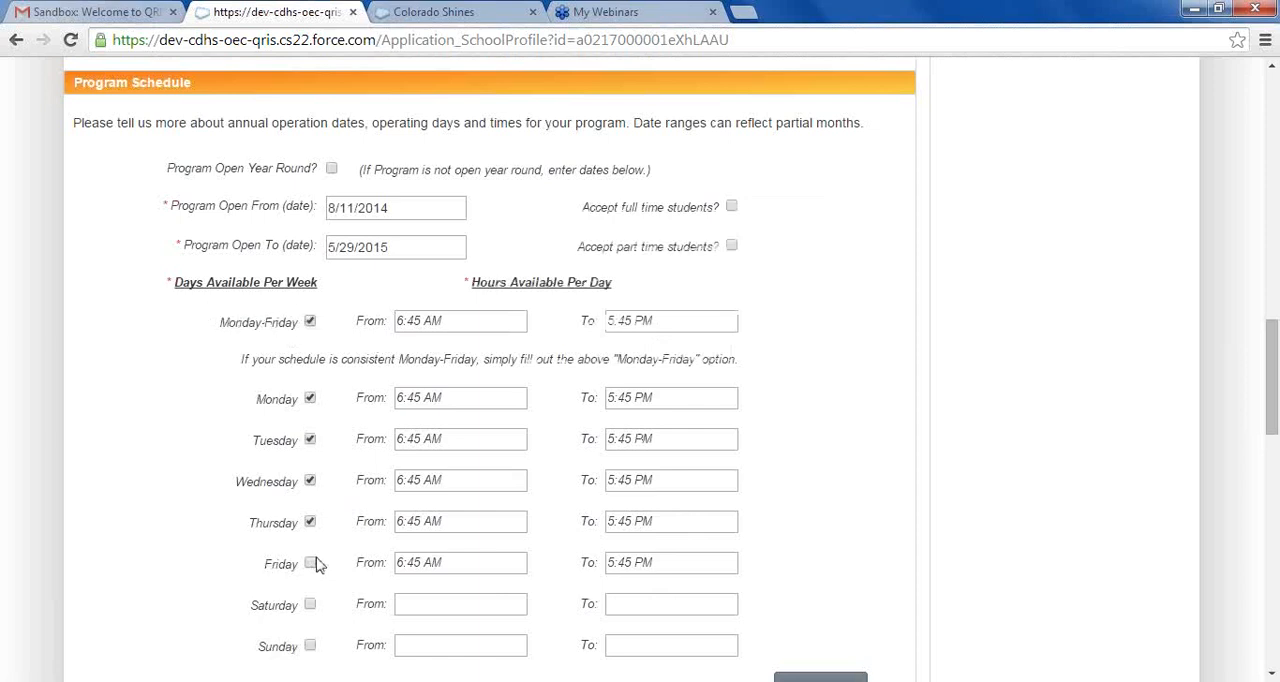
# Try to take Friday out of the schedule by clearing its From and To times, and save
pyautogui.click(400, 566)
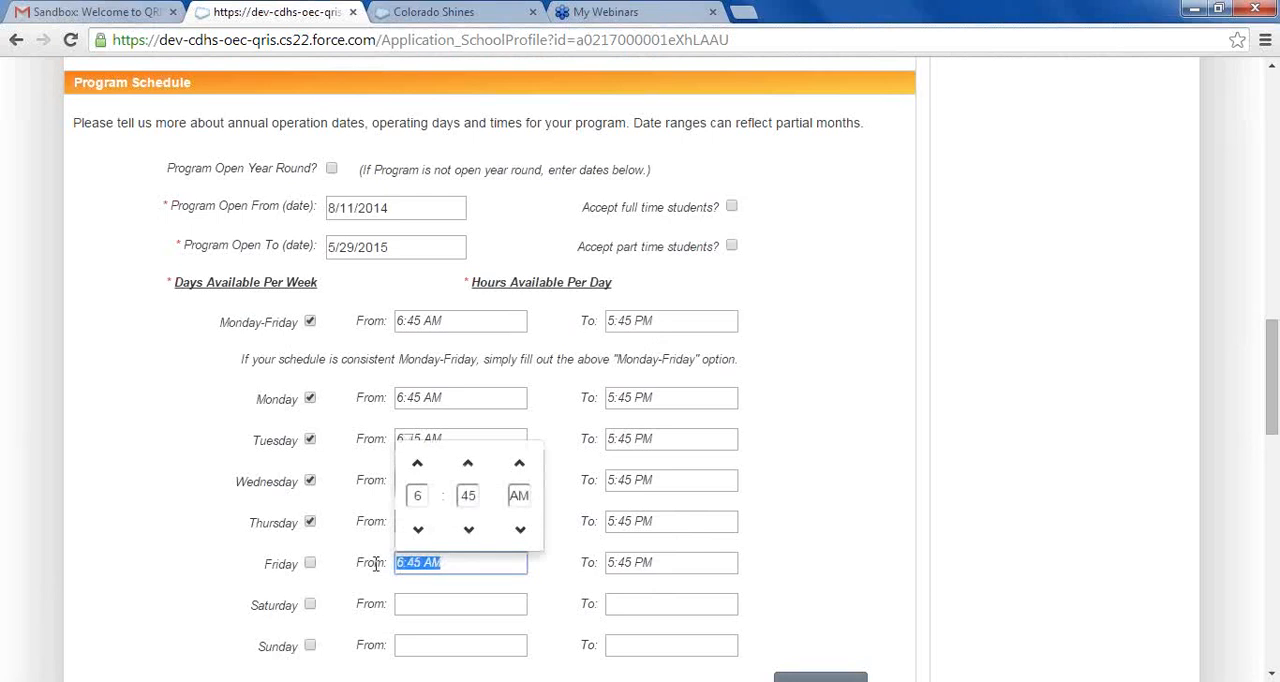
pyautogui.press('BackSpace')
pyautogui.click(689, 562)
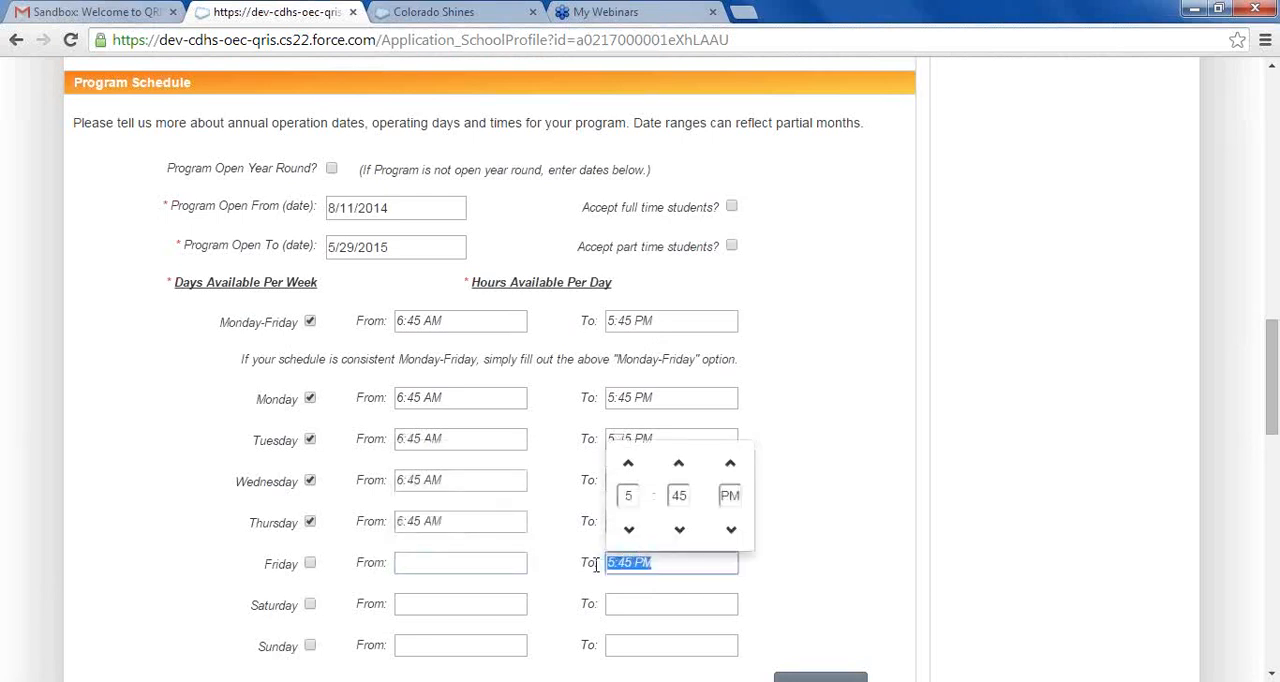
pyautogui.press('BackSpace')
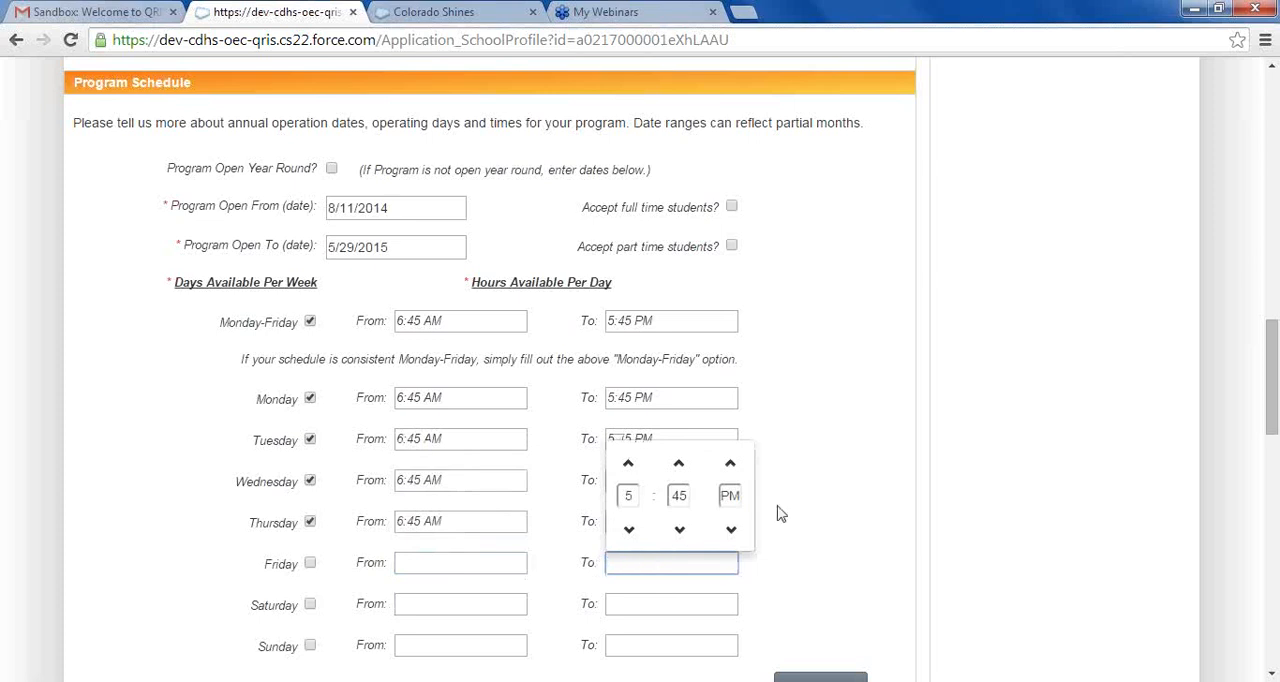
pyautogui.click(806, 434)
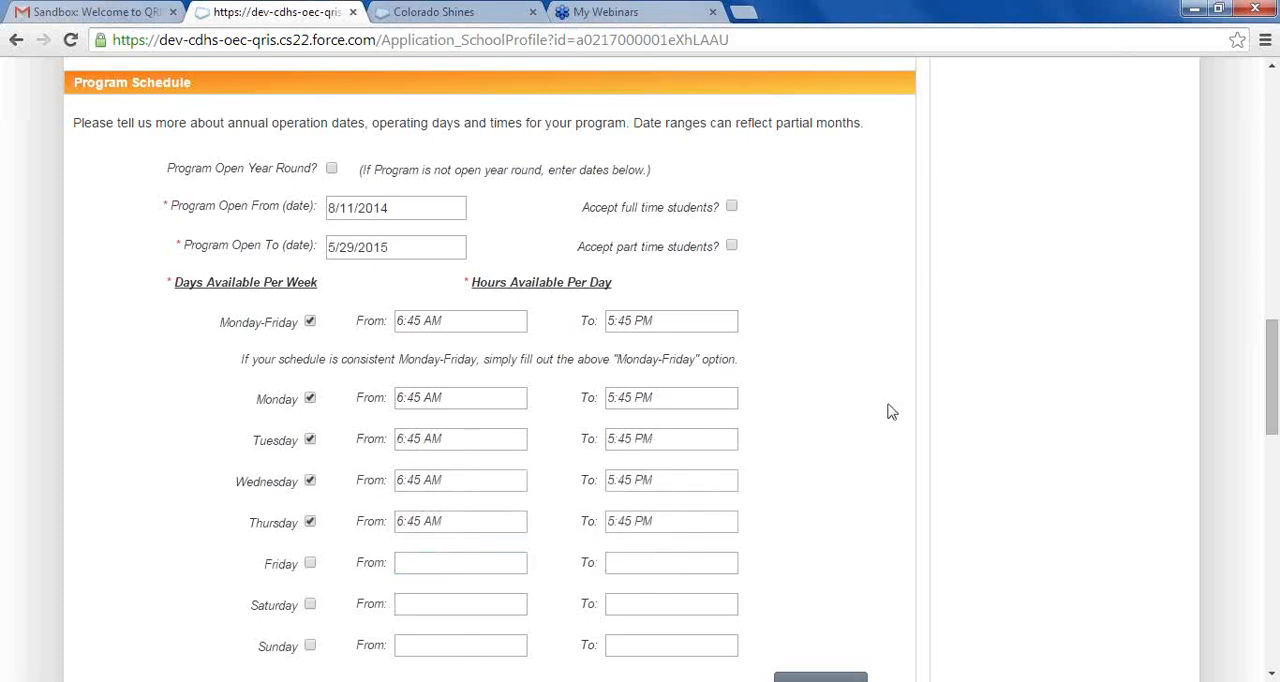
pyautogui.scroll(-1, 813, 453)
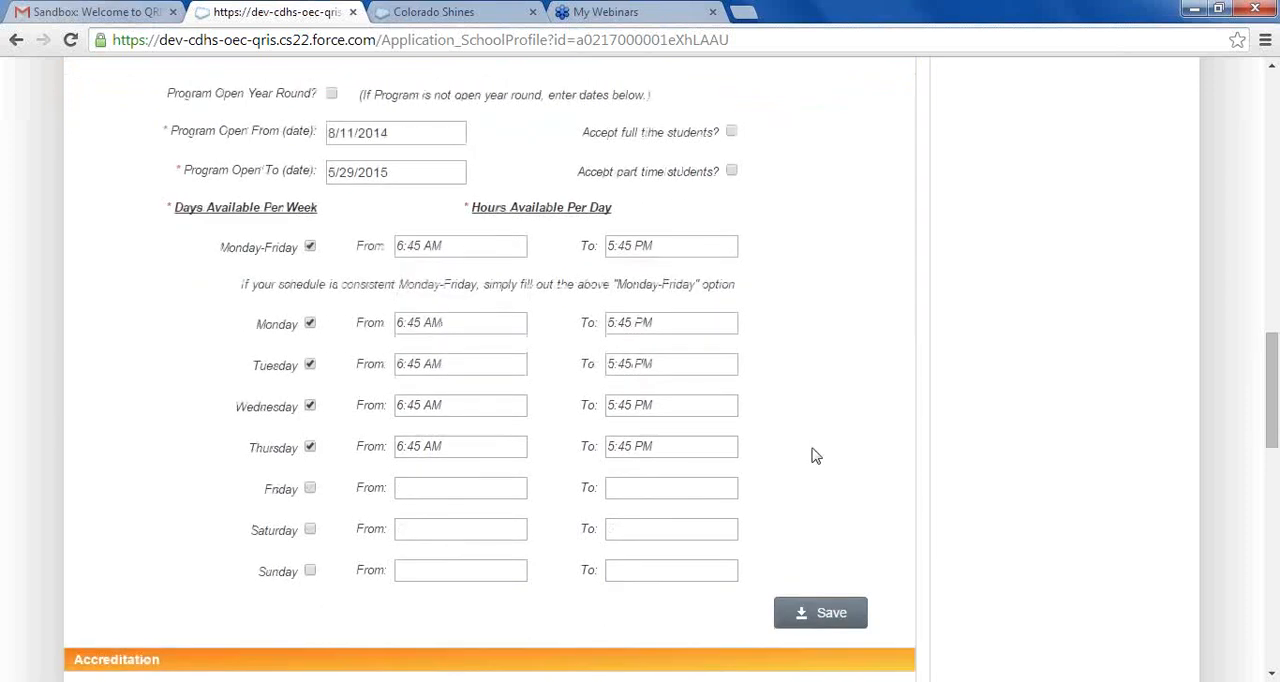
pyautogui.click(822, 617)
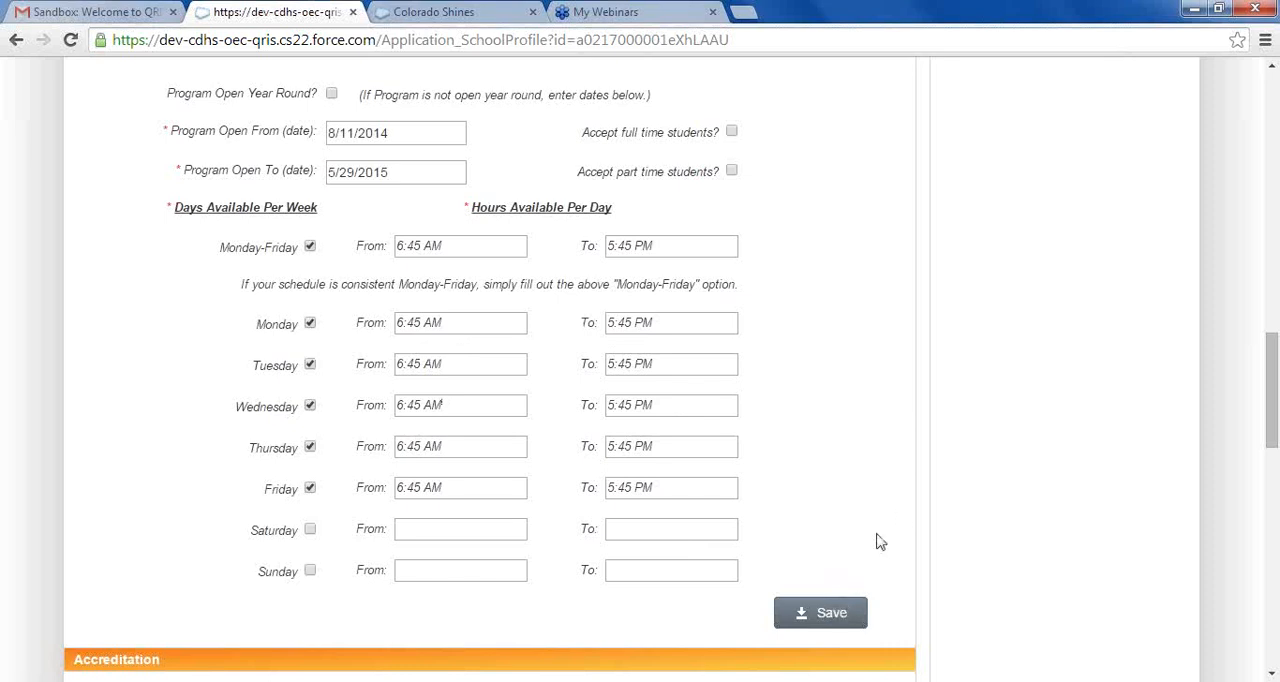
# Set the Accreditation Status to Not accredited, look through the accrediting organizations without choosing one, and save the Accreditation section
pyautogui.scroll(-3, 880, 541)
pyautogui.scroll(-3, 880, 541)
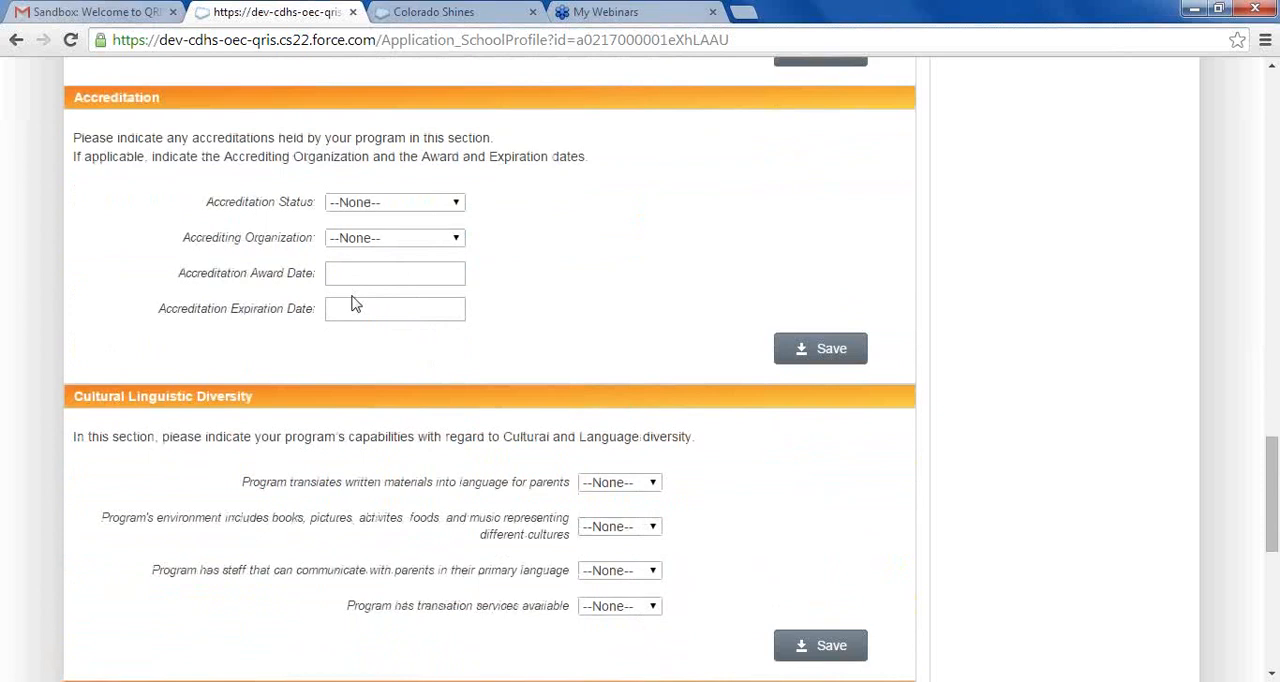
pyautogui.click(456, 204)
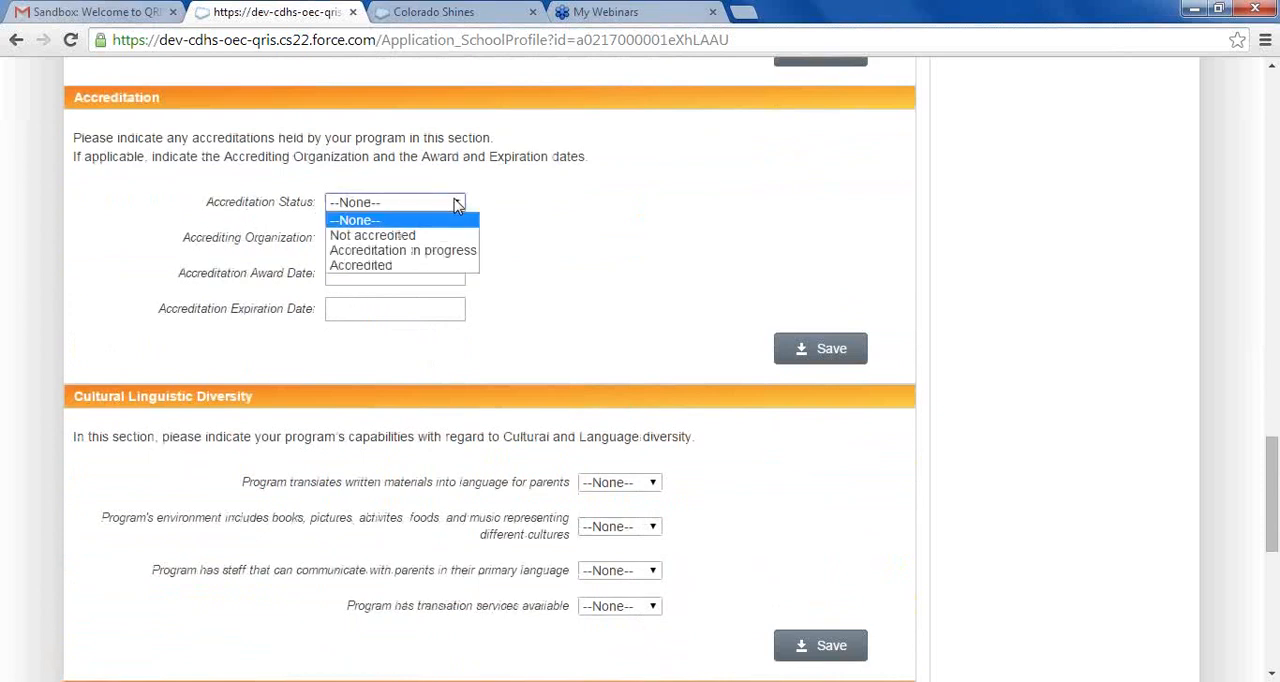
pyautogui.click(372, 235)
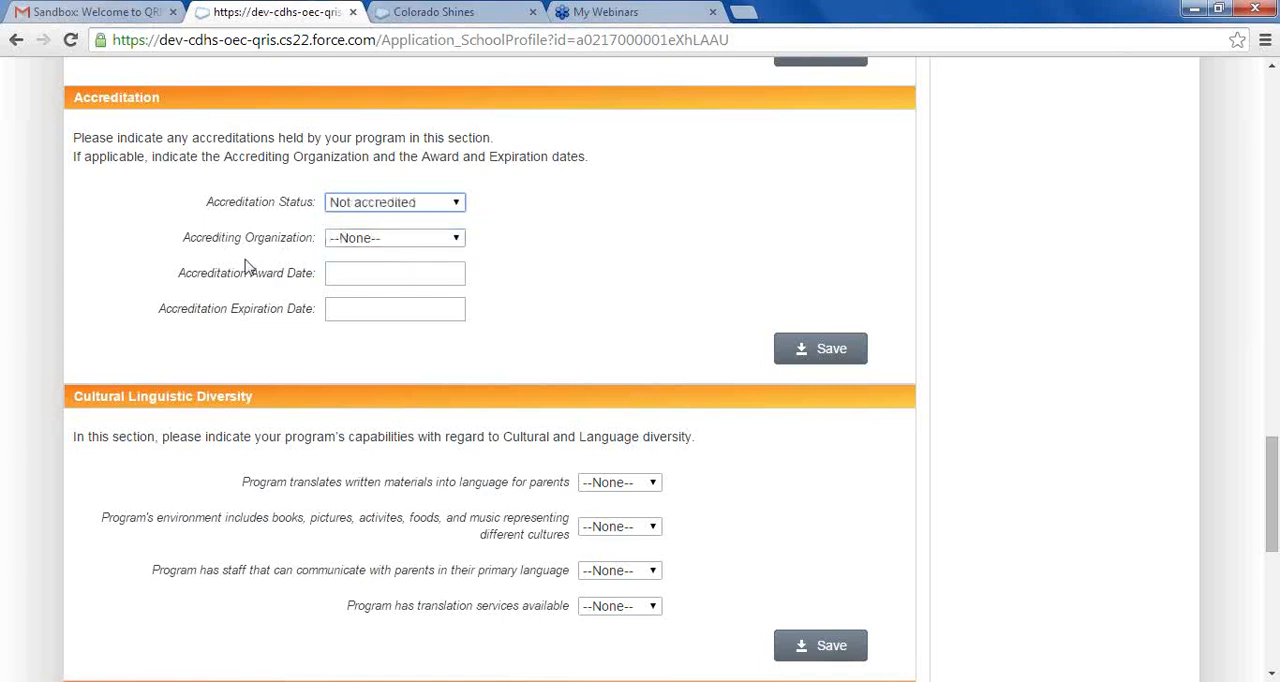
pyautogui.click(455, 241)
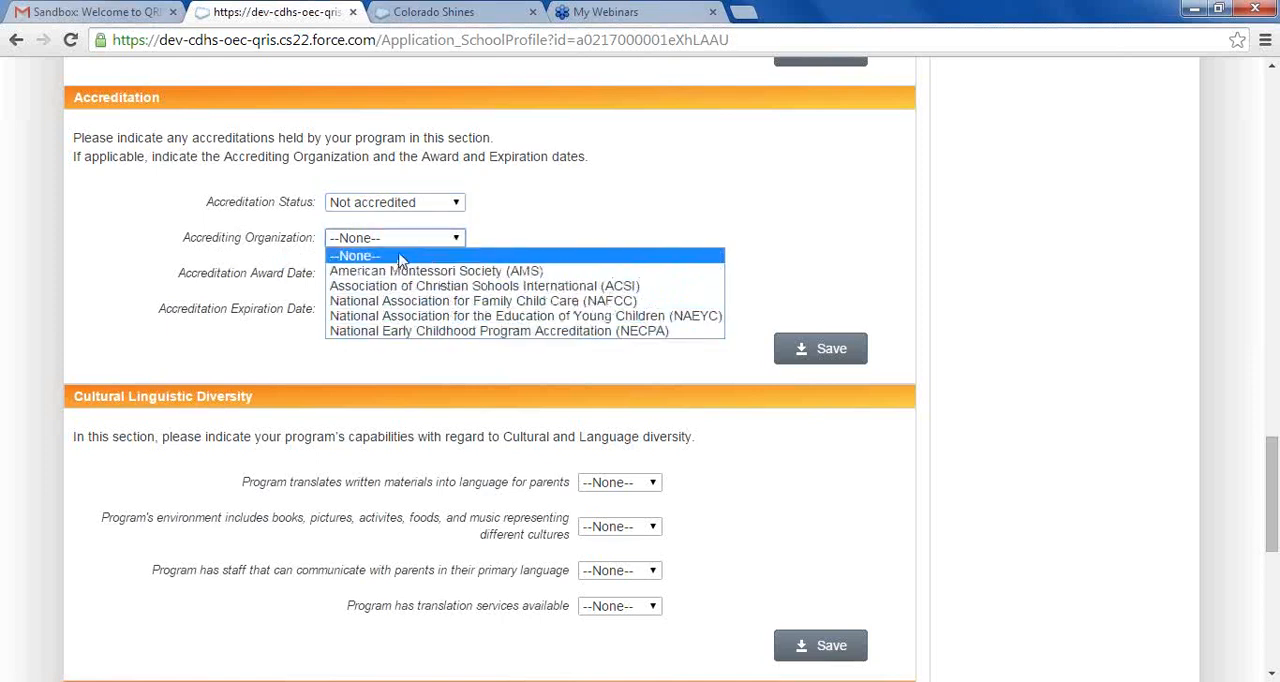
pyautogui.click(497, 230)
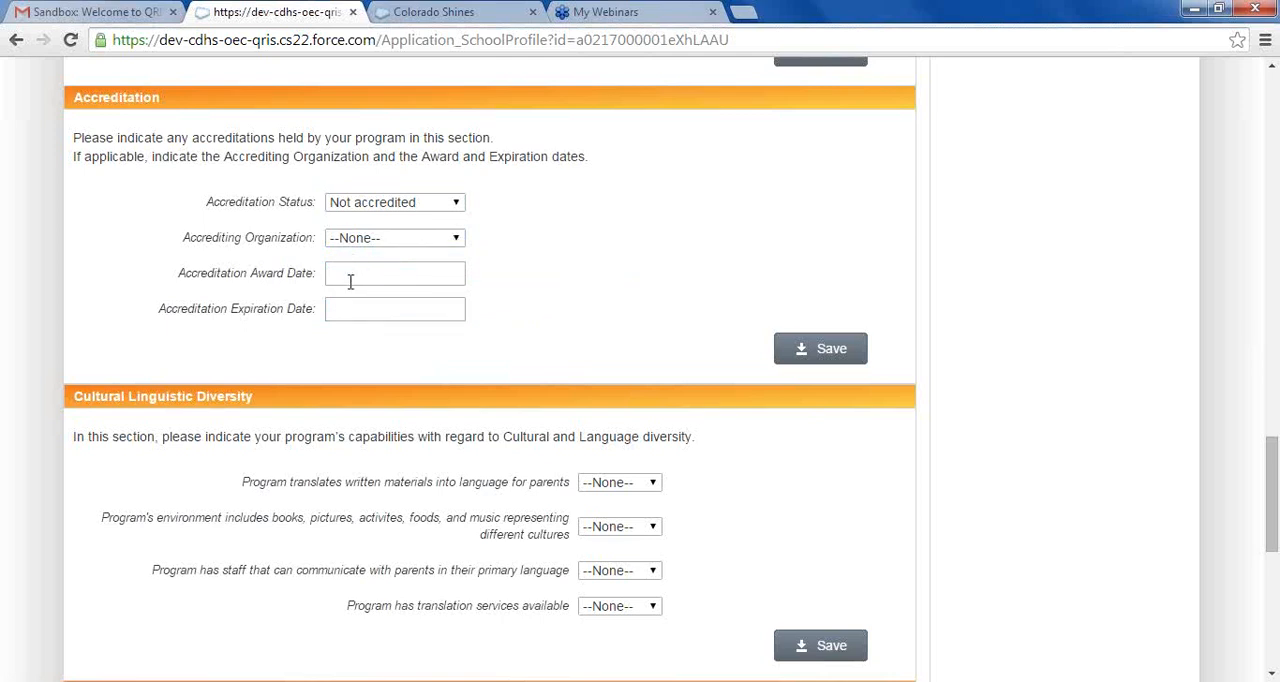
pyautogui.click(829, 352)
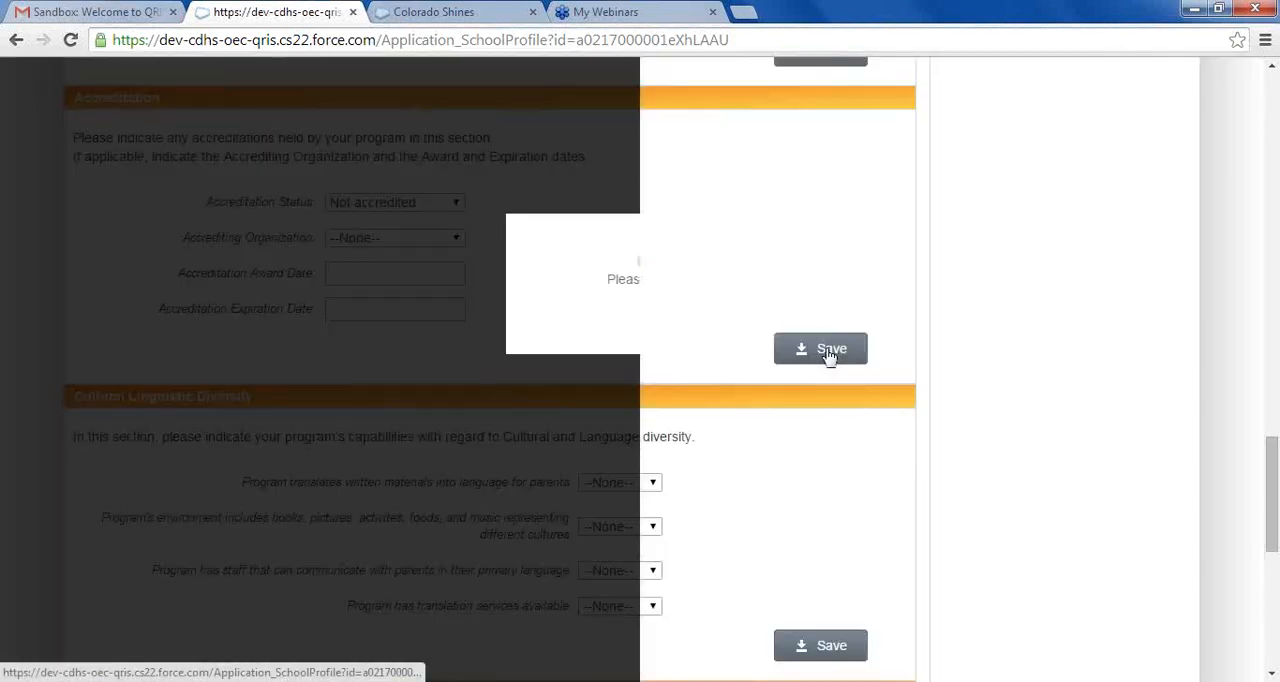
# Under Cultural Linguistic Diversity, answer Yes for translated materials, multicultural environment and staff communication, and No for translation services
pyautogui.scroll(-3, 945, 552)
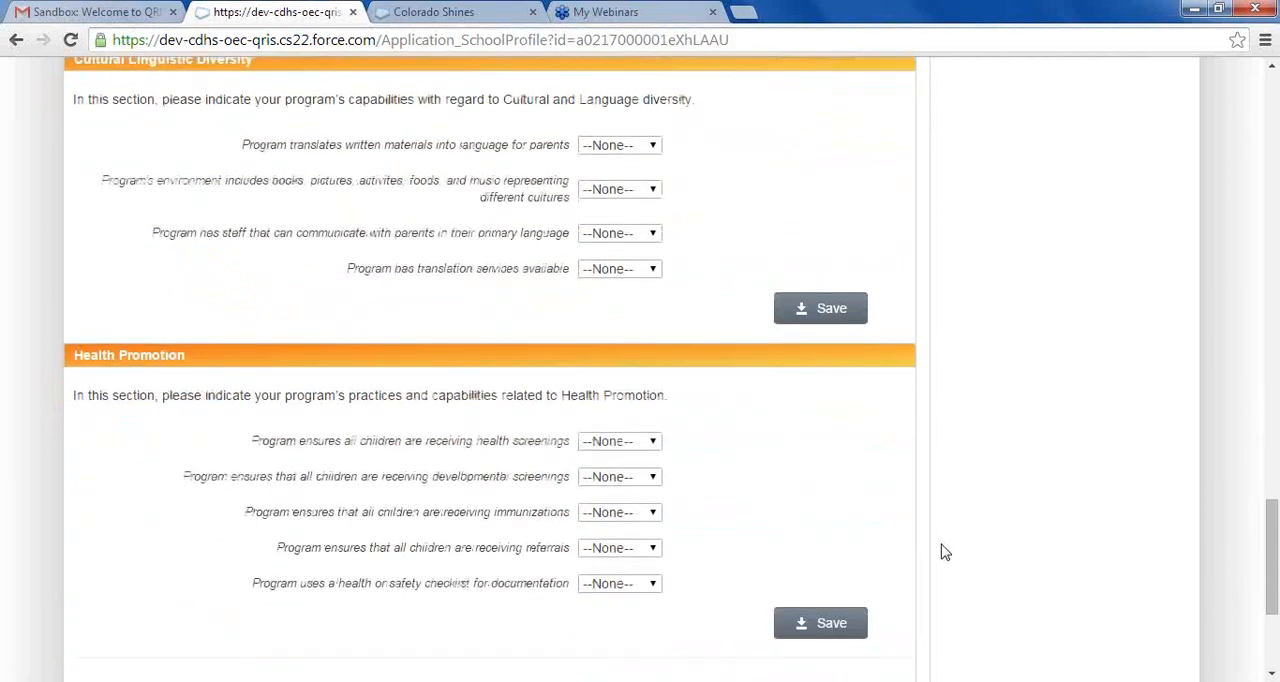
pyautogui.scroll(1, 945, 552)
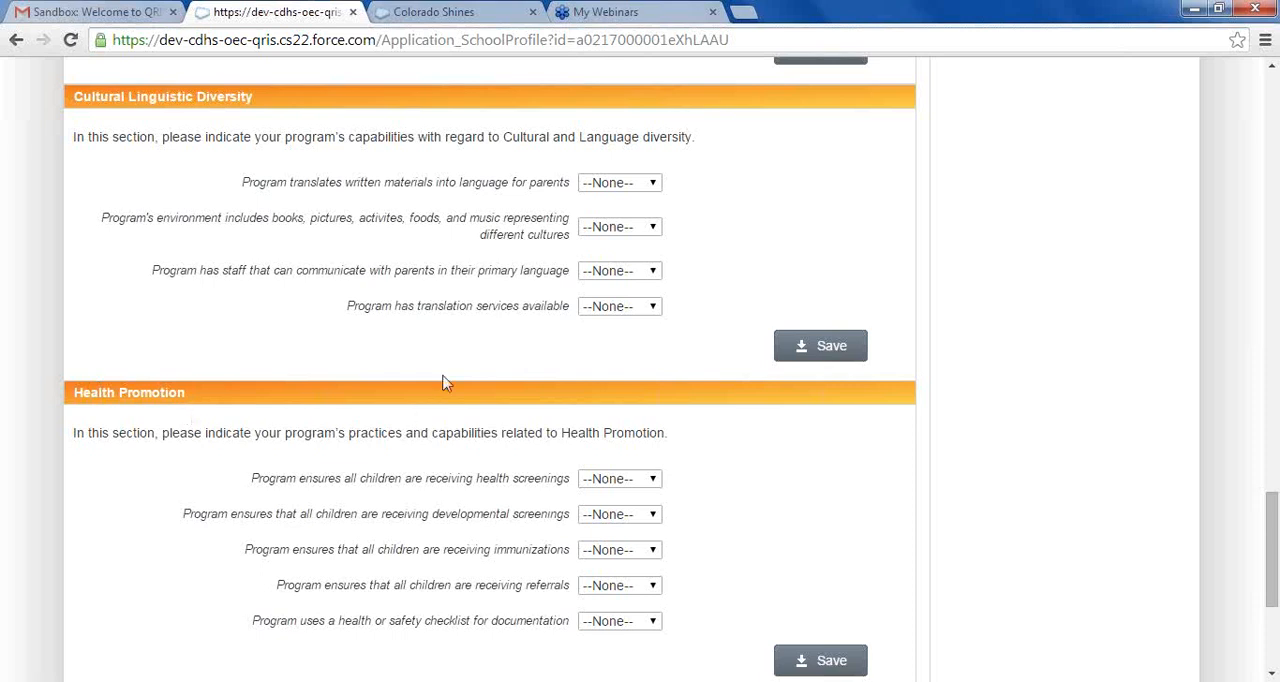
pyautogui.click(653, 186)
pyautogui.click(624, 213)
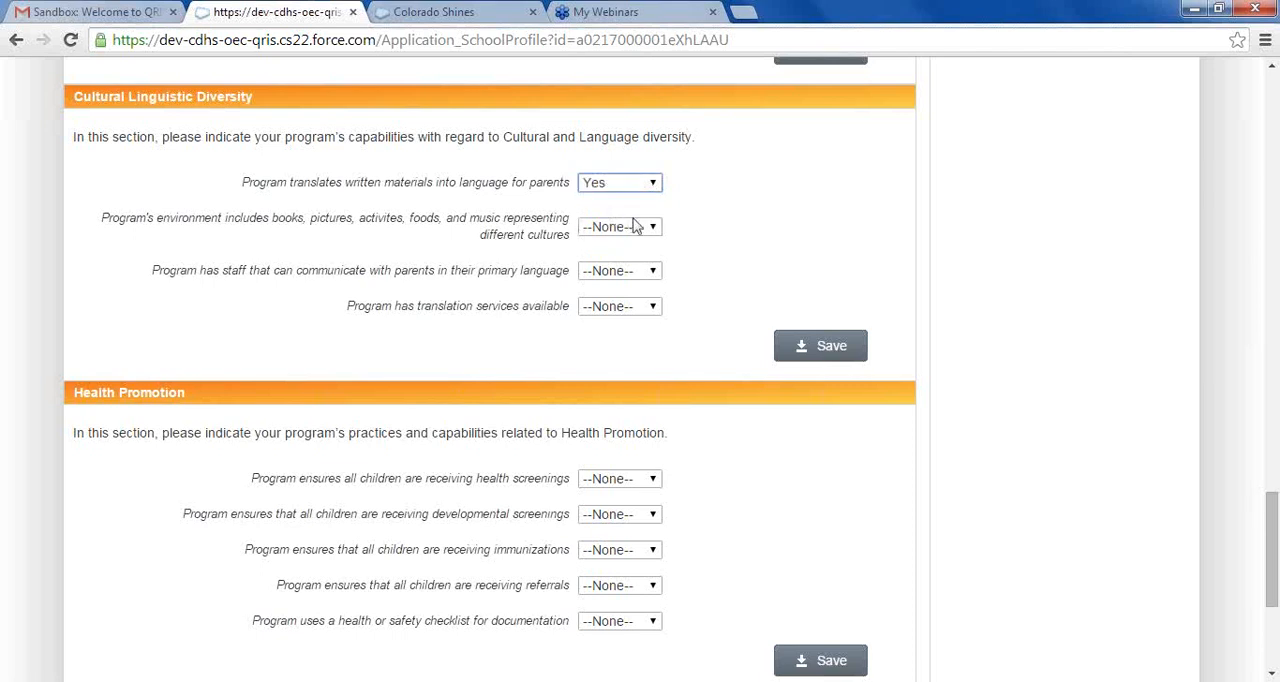
pyautogui.click(653, 226)
pyautogui.click(597, 260)
pyautogui.click(653, 271)
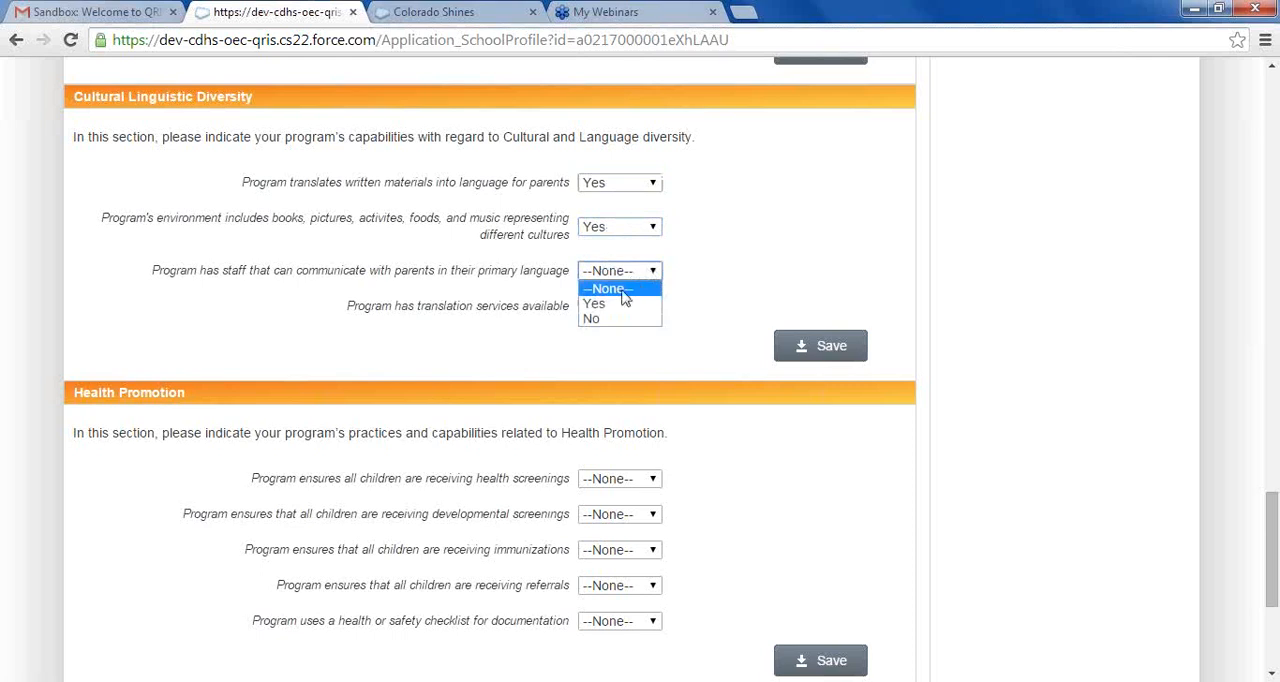
pyautogui.click(615, 302)
pyautogui.click(653, 307)
pyautogui.click(604, 355)
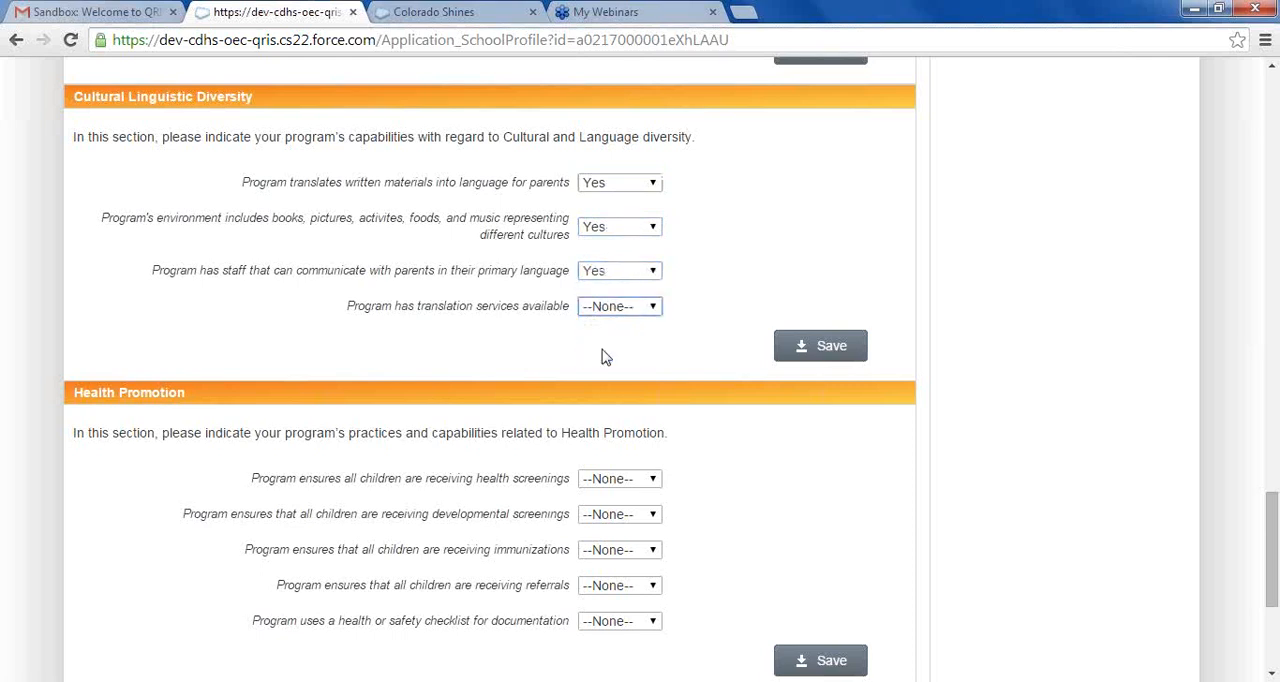
# Under Health Promotion, answer Yes for health screenings, developmental screenings, immunizations, referrals and the health or safety checklist, and save the section
pyautogui.click(654, 481)
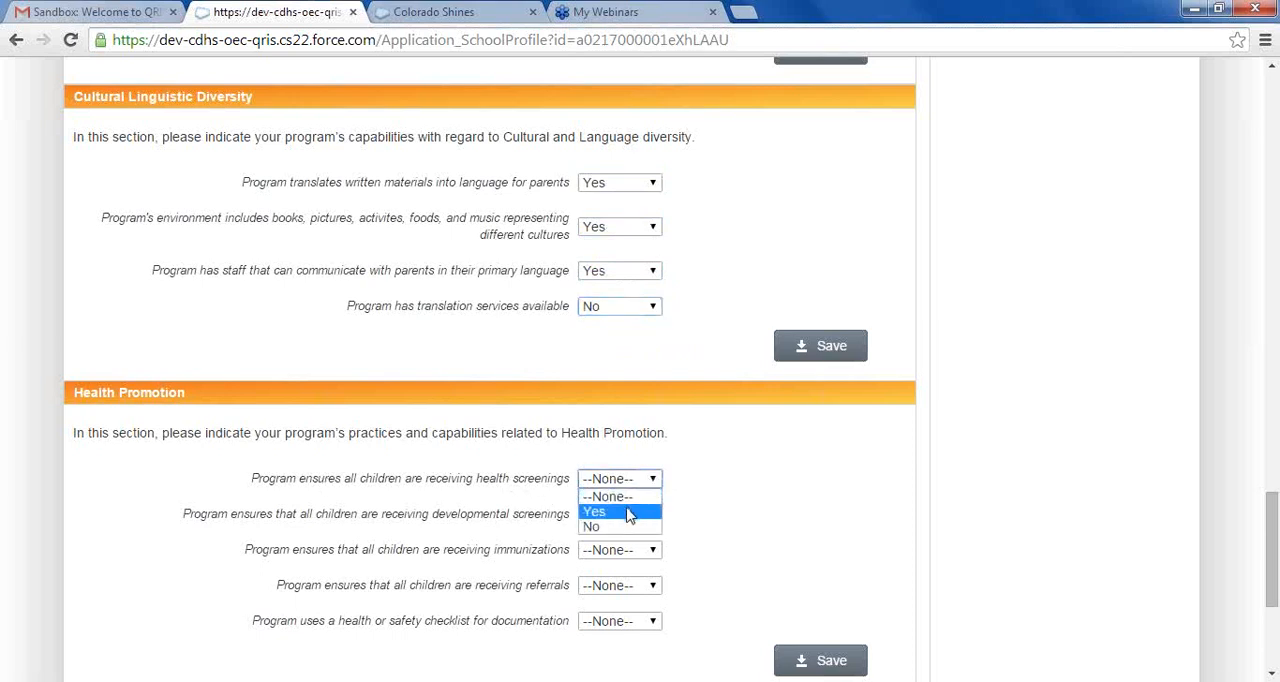
pyautogui.click(629, 512)
pyautogui.click(654, 516)
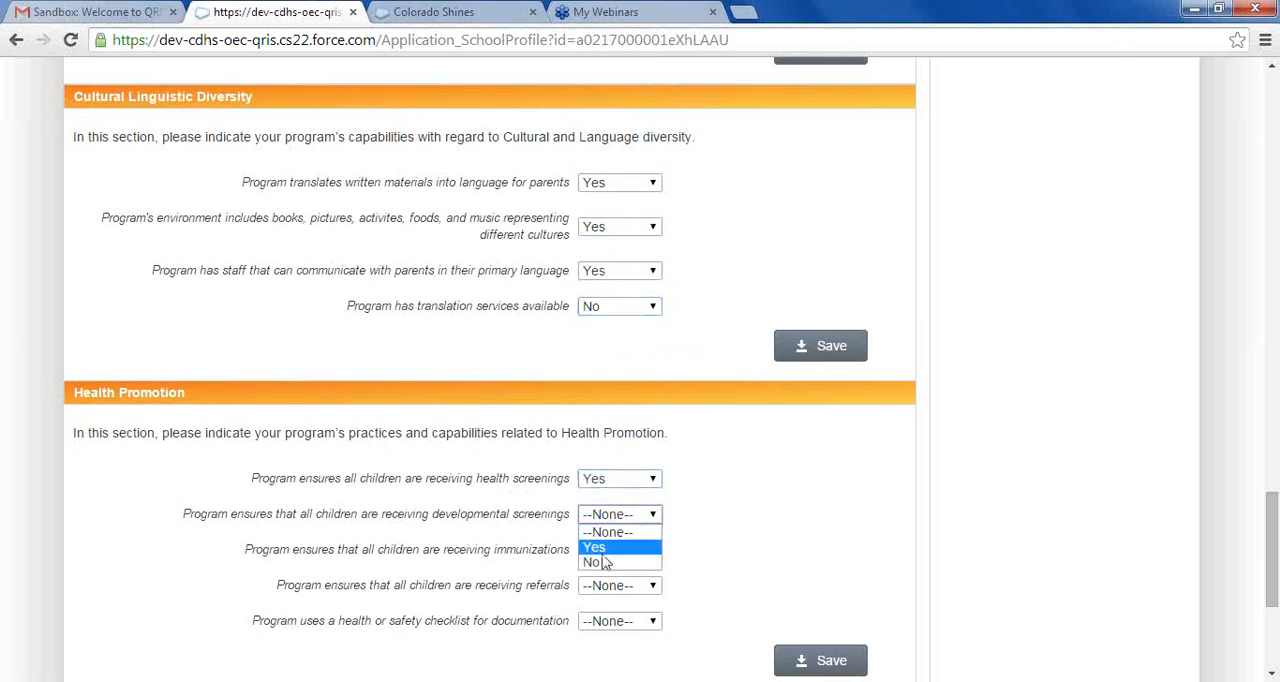
pyautogui.click(601, 552)
pyautogui.click(651, 585)
pyautogui.click(605, 618)
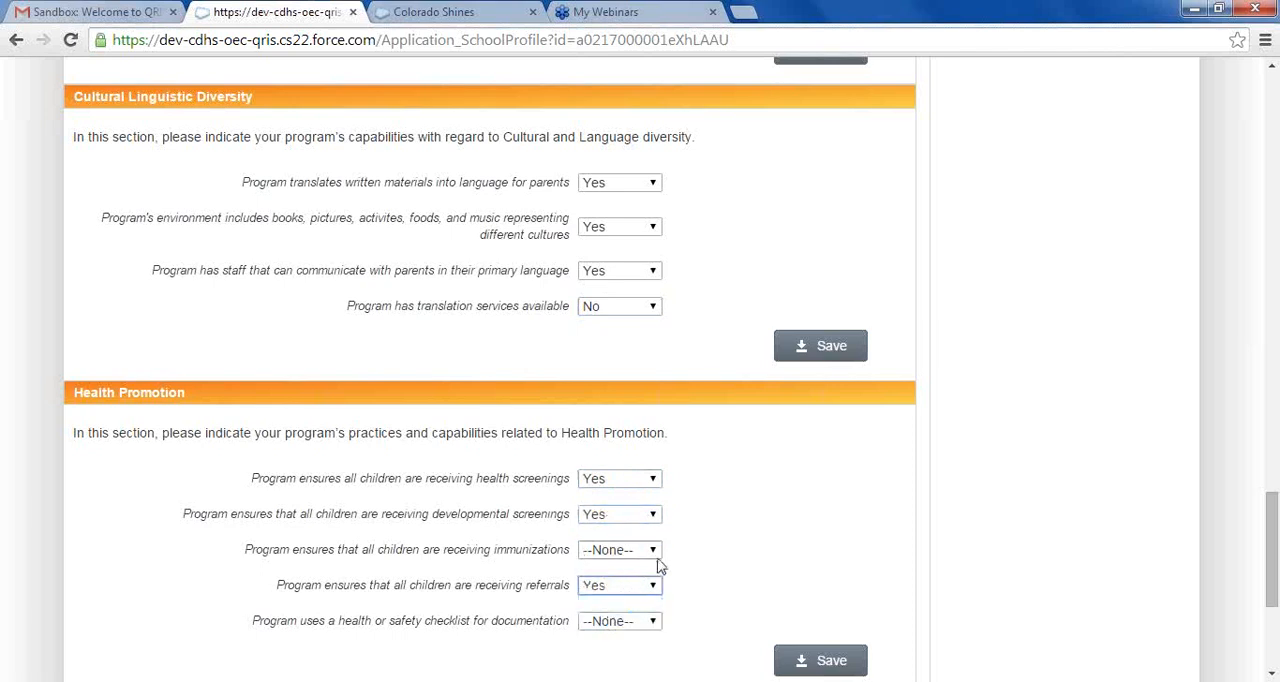
pyautogui.click(658, 556)
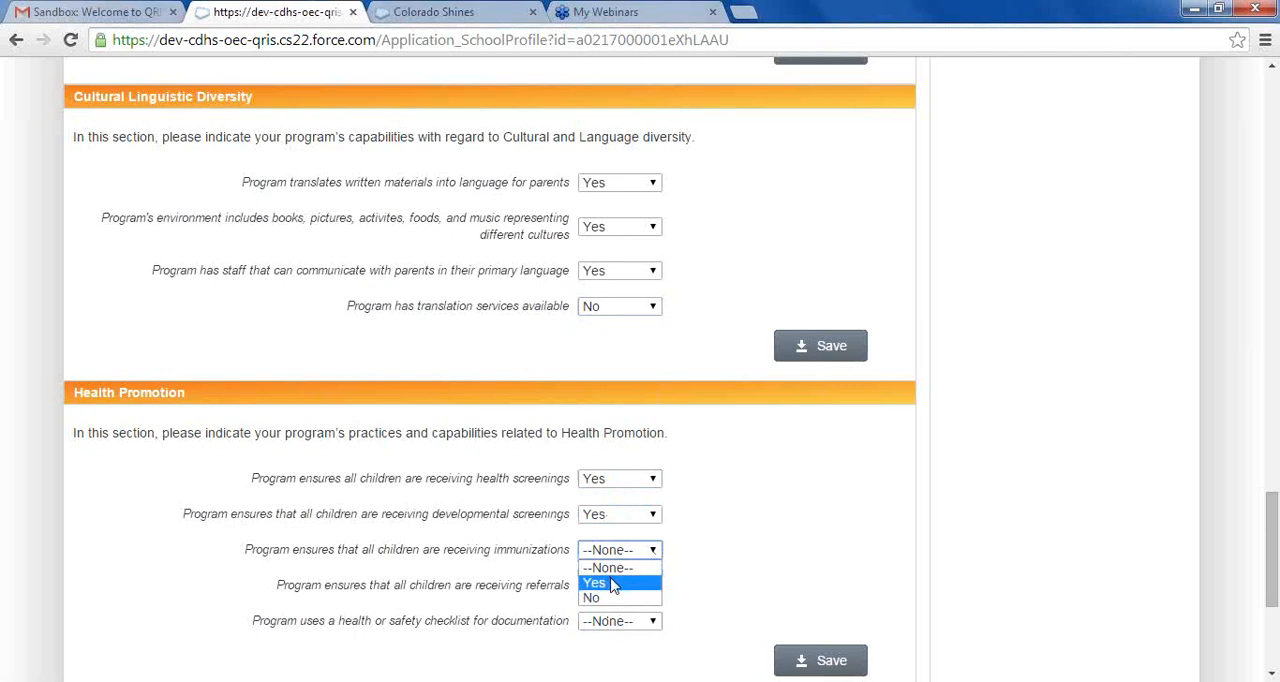
pyautogui.click(614, 584)
pyautogui.click(655, 623)
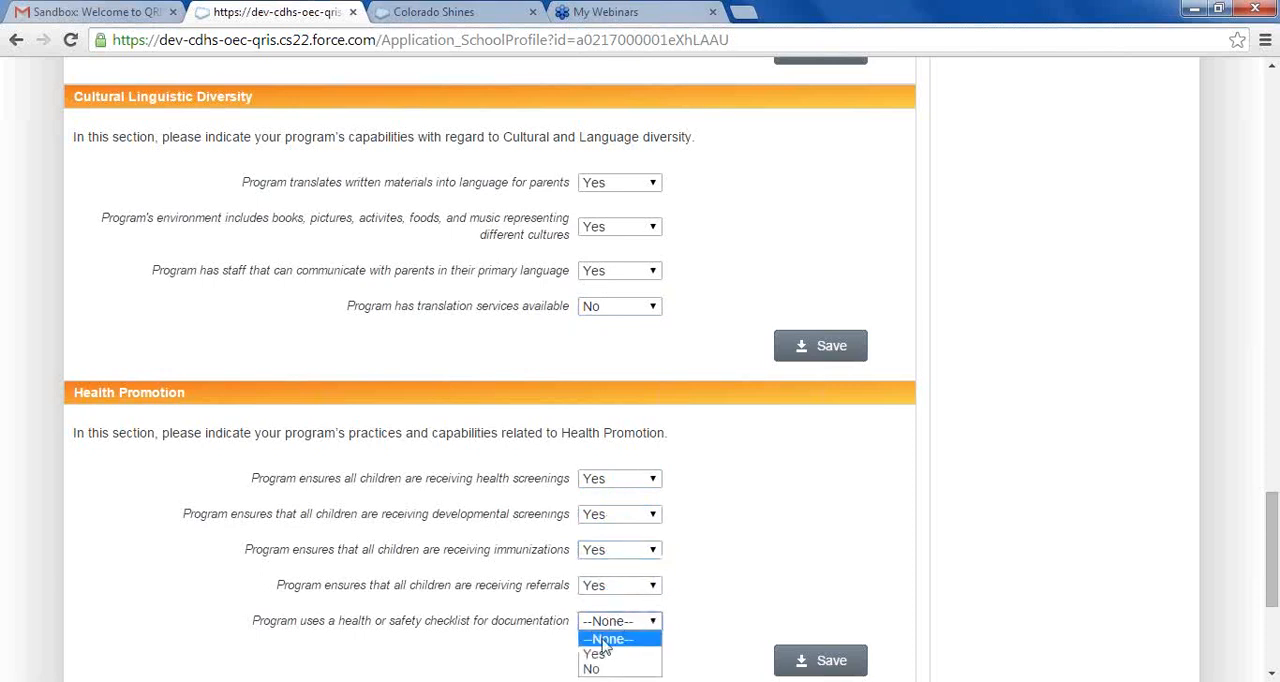
pyautogui.click(605, 652)
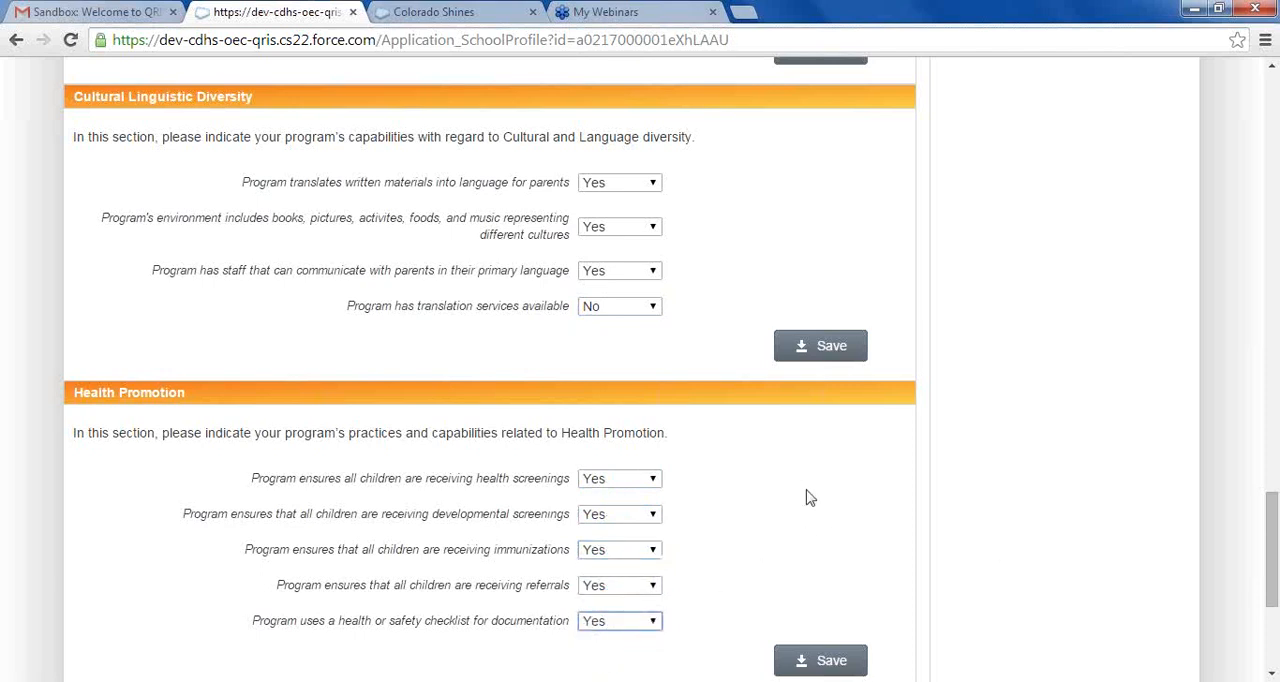
pyautogui.click(831, 661)
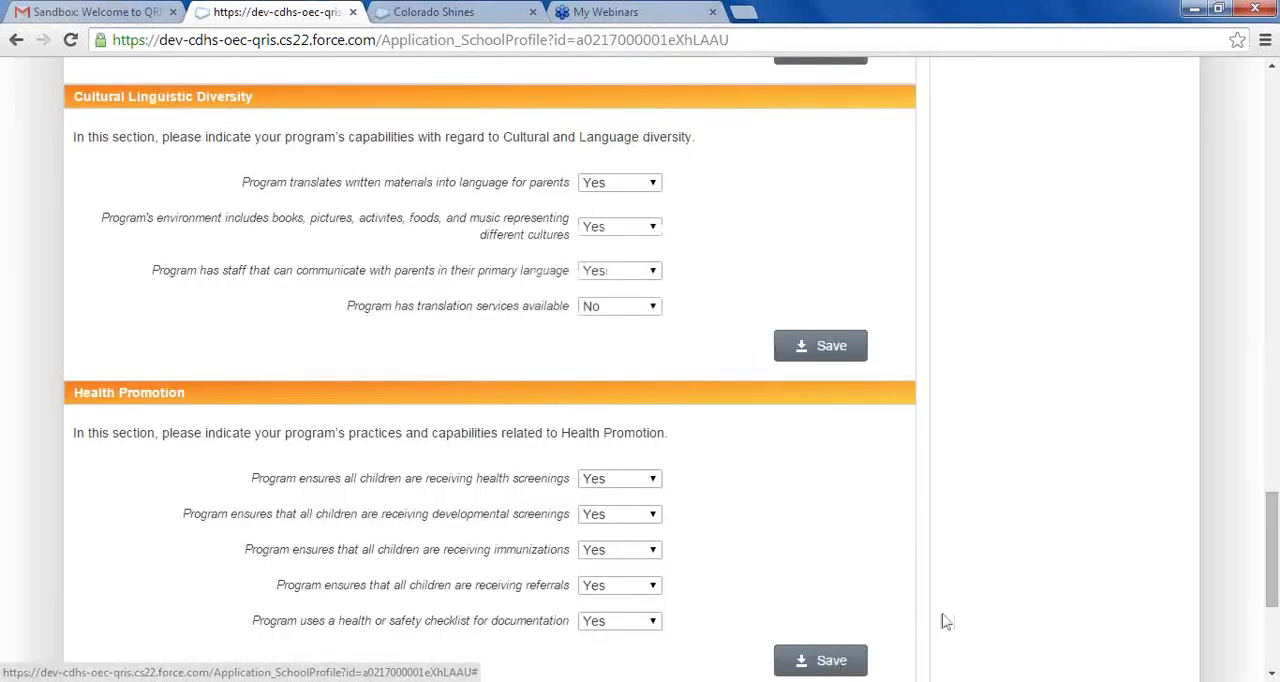
# Continue to the application's Children section and set the Youngest Age Authorized to Serve to 6 Week(s)
pyautogui.moveTo(1272, 602); pyautogui.dragTo(1273, 650)
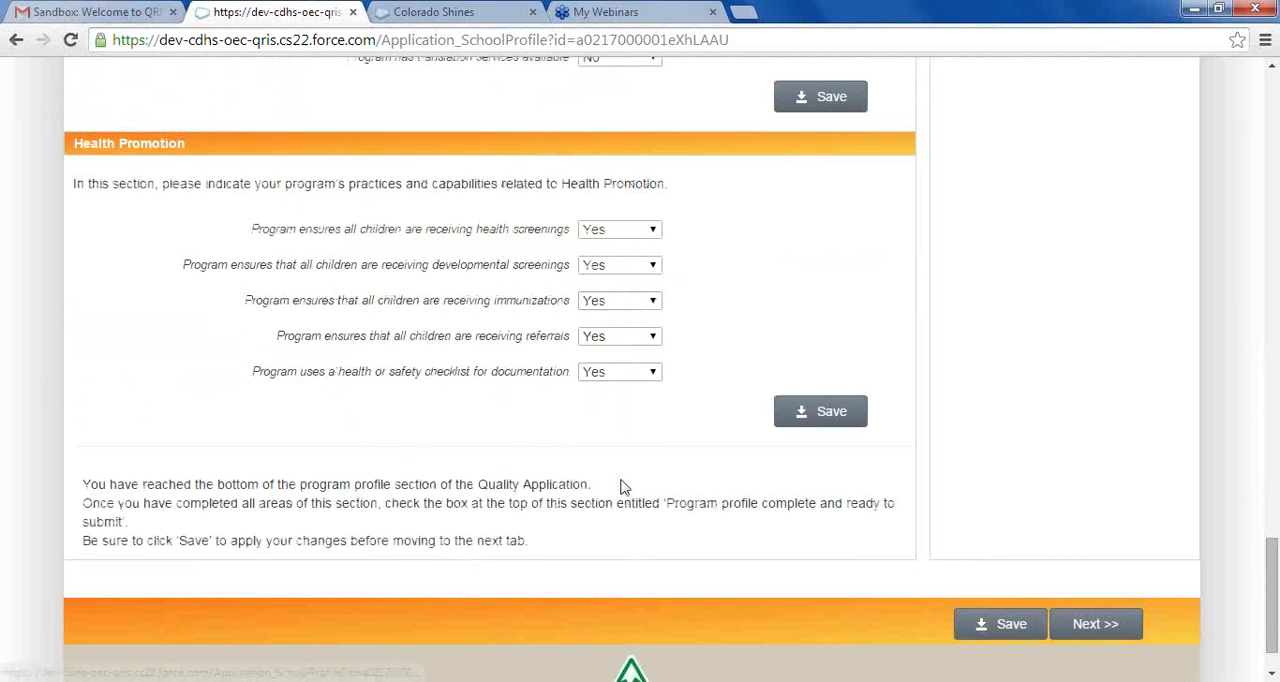
pyautogui.click(1094, 626)
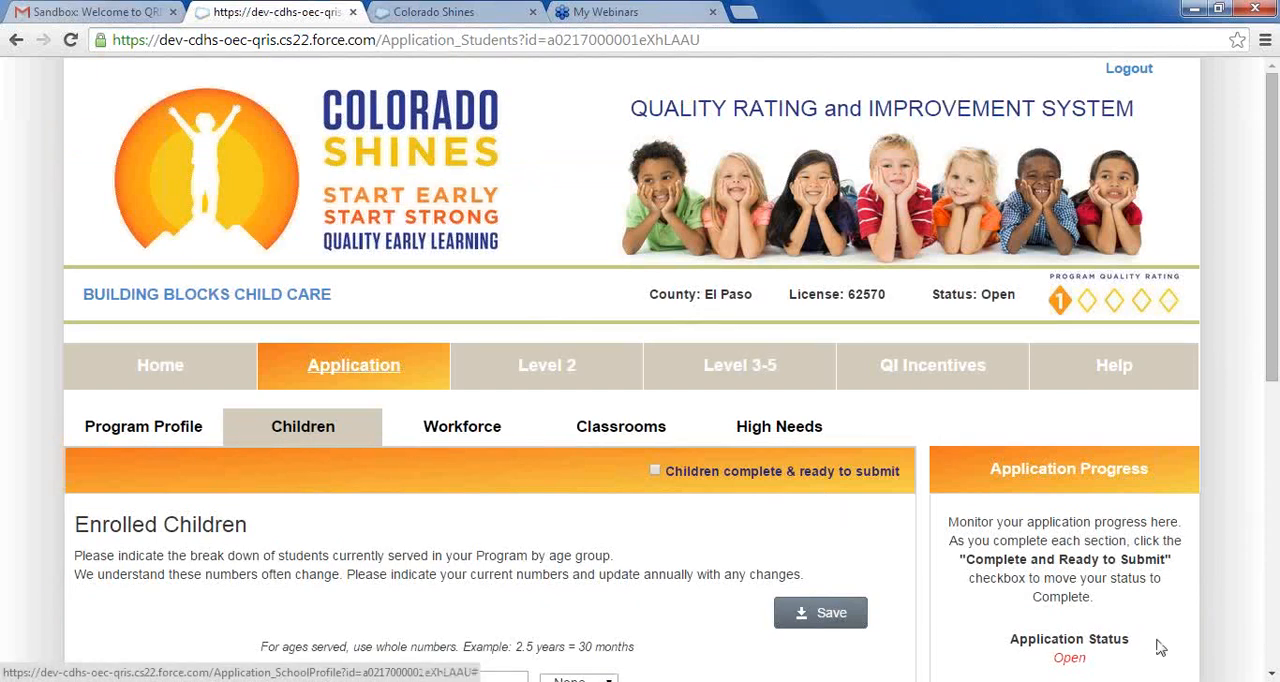
pyautogui.scroll(-3, 1158, 648)
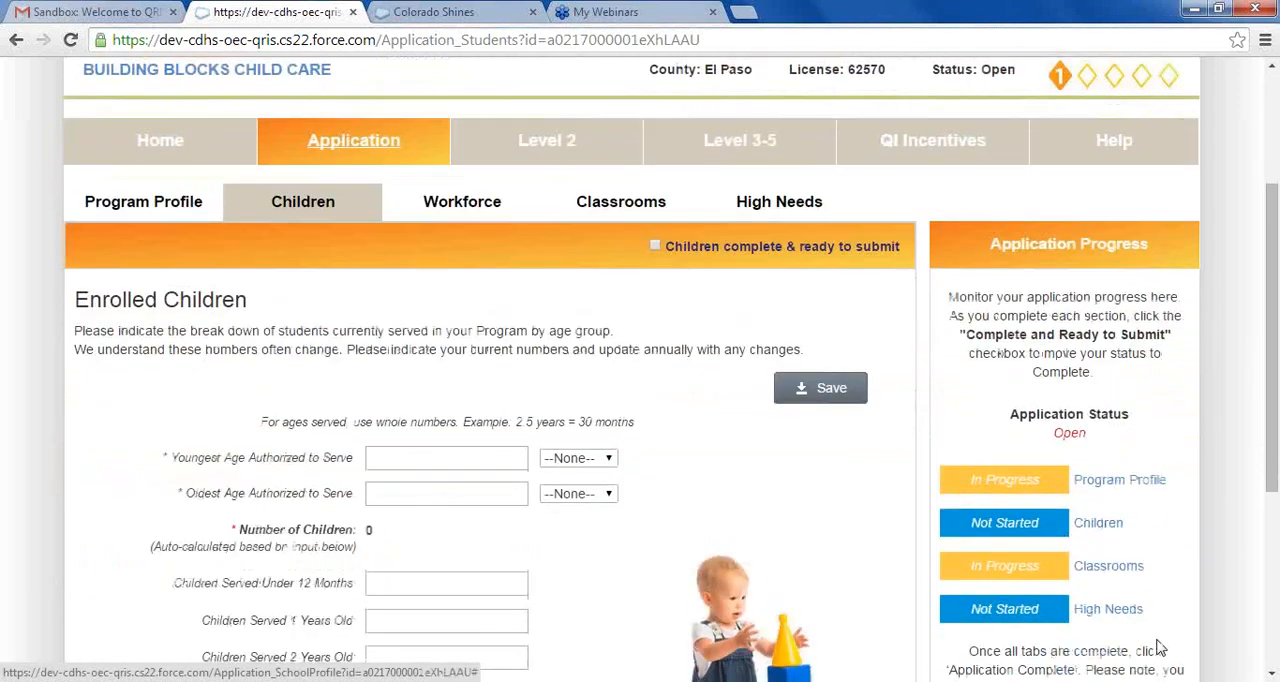
pyautogui.scroll(-2, 1158, 648)
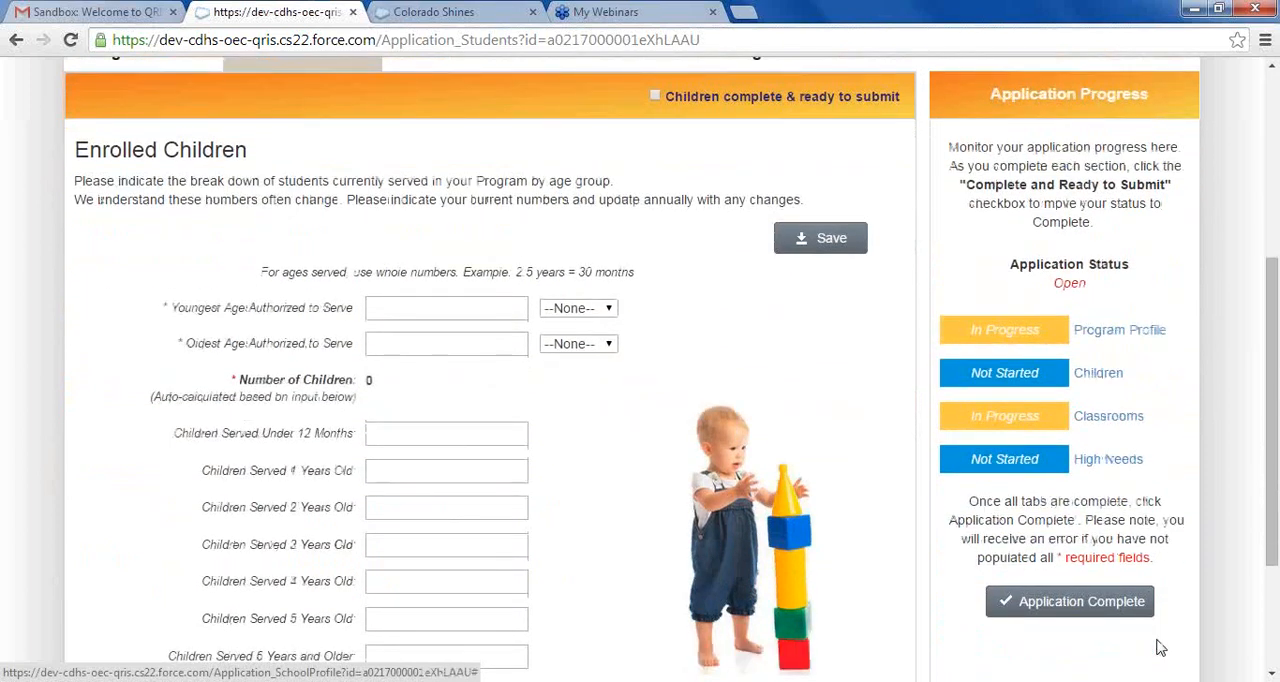
pyautogui.scroll(-1, 1158, 648)
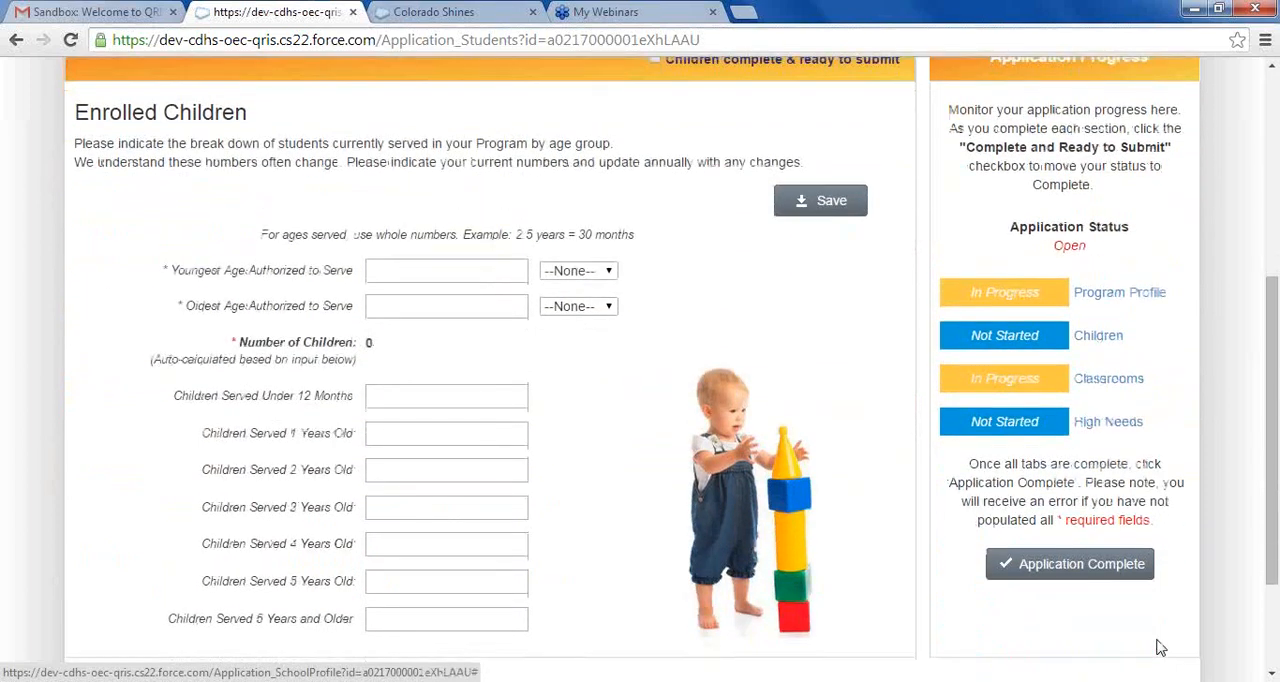
pyautogui.click(420, 274)
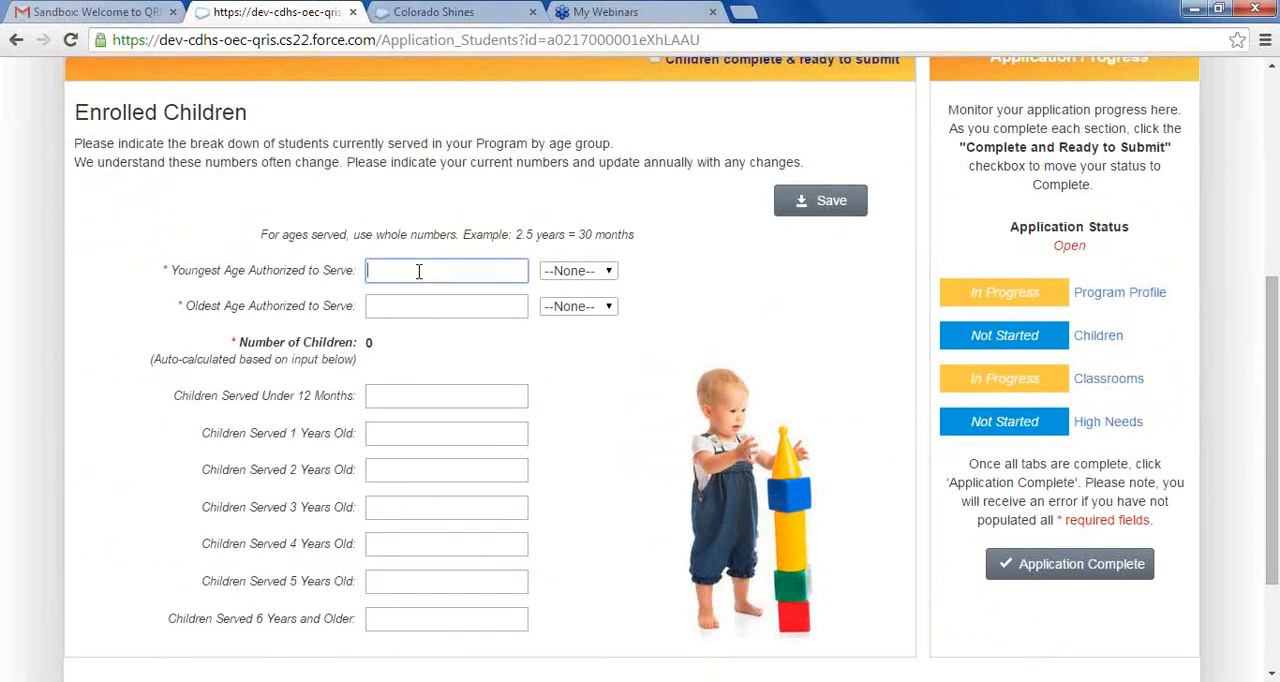
pyautogui.write('6')
pyautogui.click(611, 273)
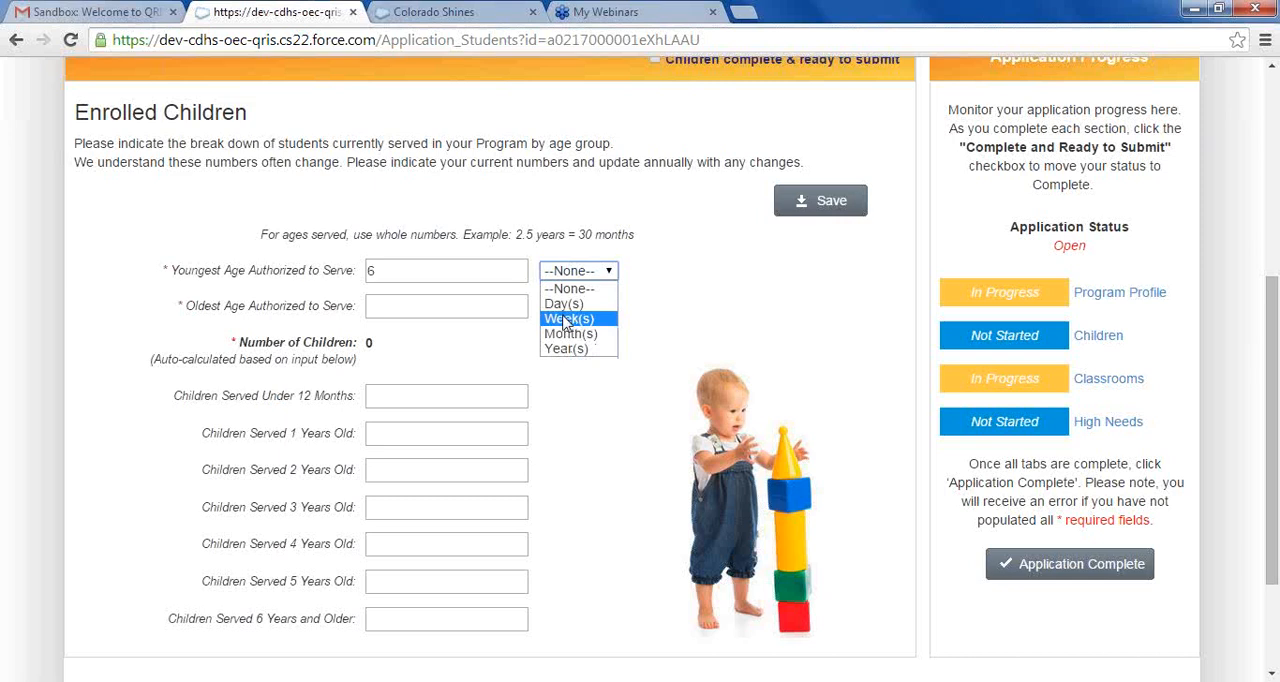
pyautogui.click(566, 319)
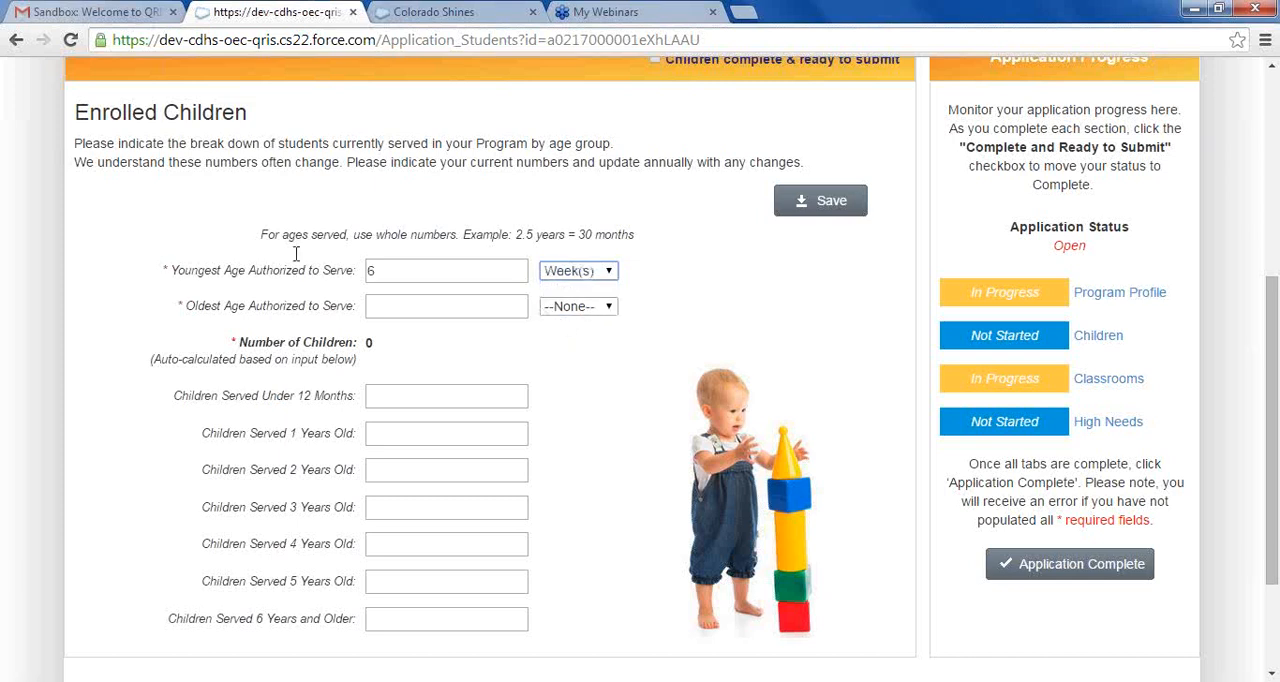
# Set the Oldest Age Authorized to Serve to 12 Year(s)
pyautogui.click(409, 311)
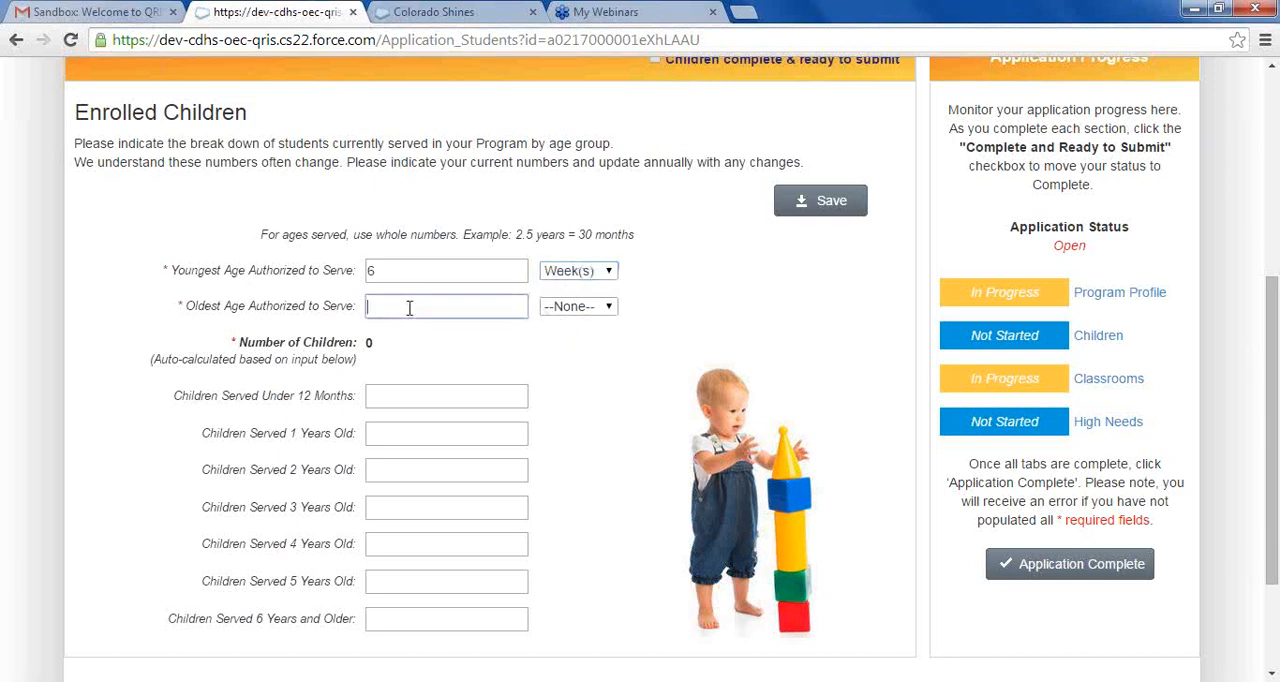
pyautogui.click(609, 309)
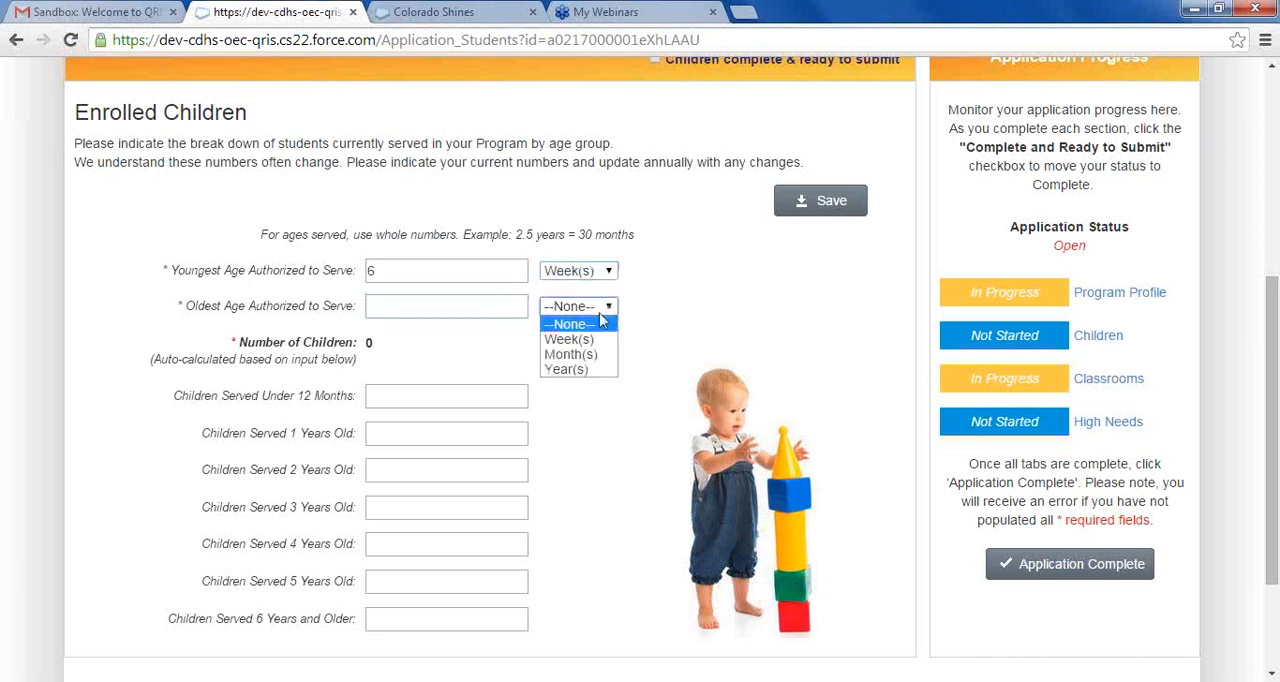
pyautogui.click(441, 305)
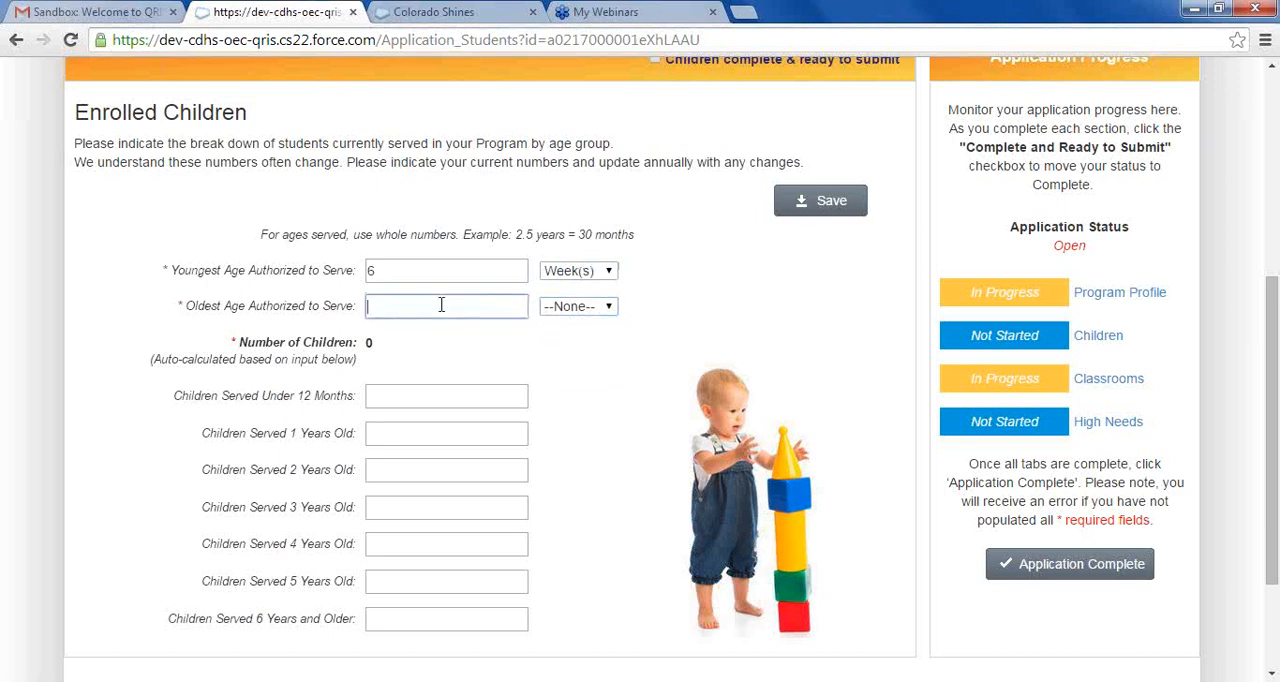
pyautogui.write('12')
pyautogui.click(612, 313)
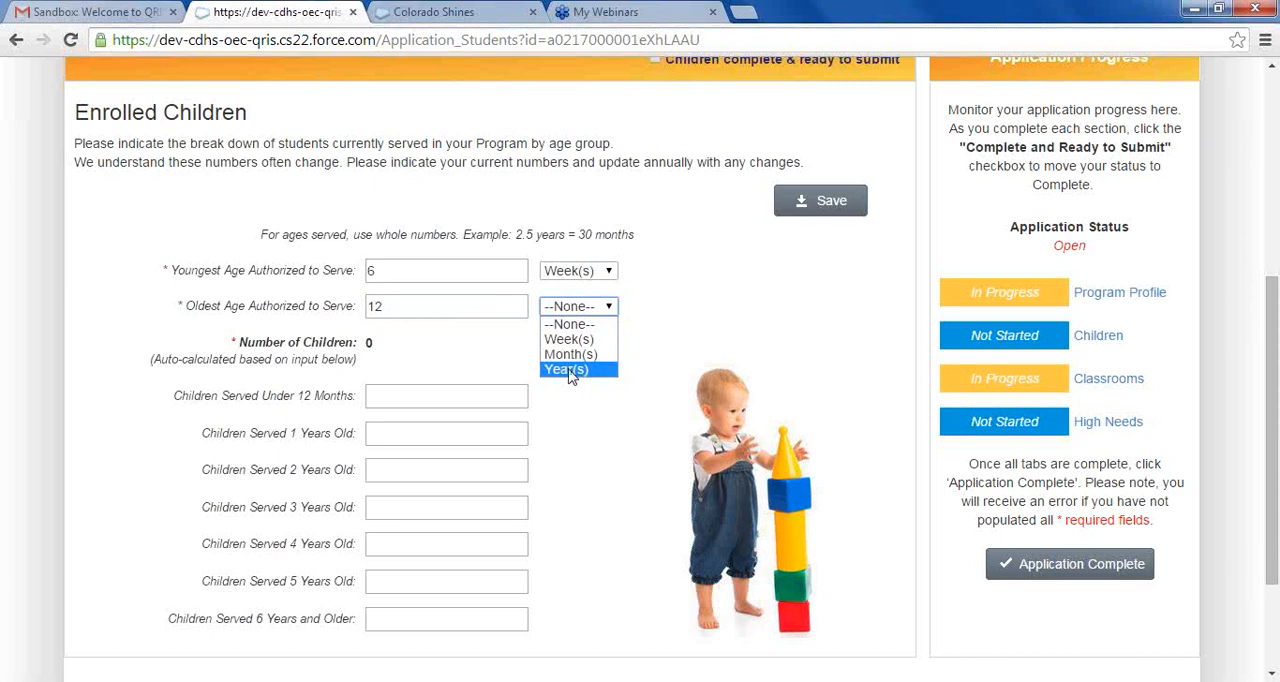
pyautogui.click(573, 372)
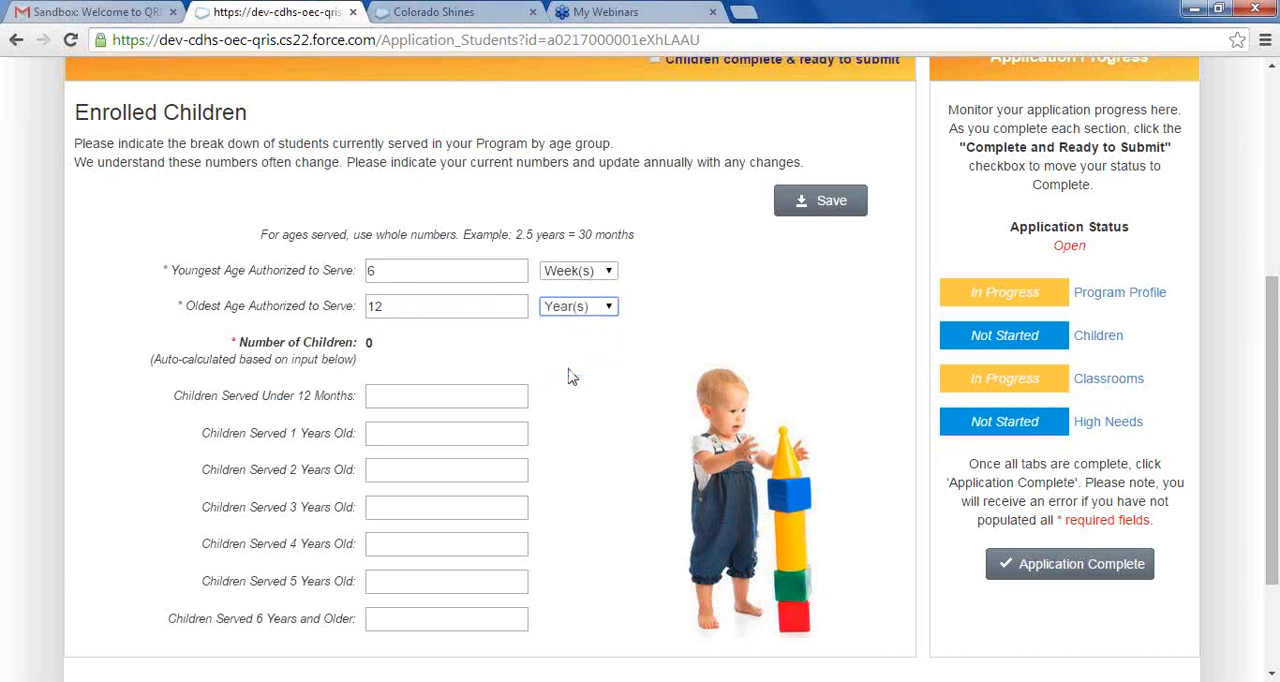
# Enter the children served as 5 under 12 months, 3 one-year-olds and 8 two-year-olds
pyautogui.click(416, 396)
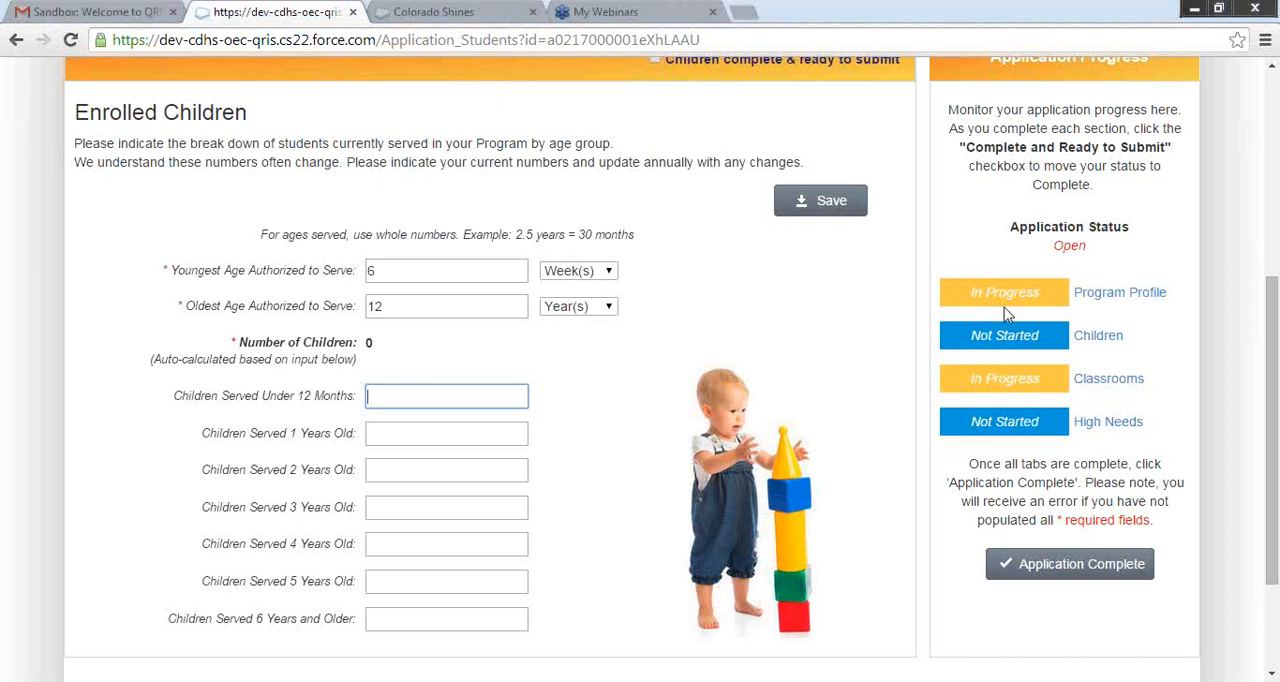
pyautogui.click(597, 454)
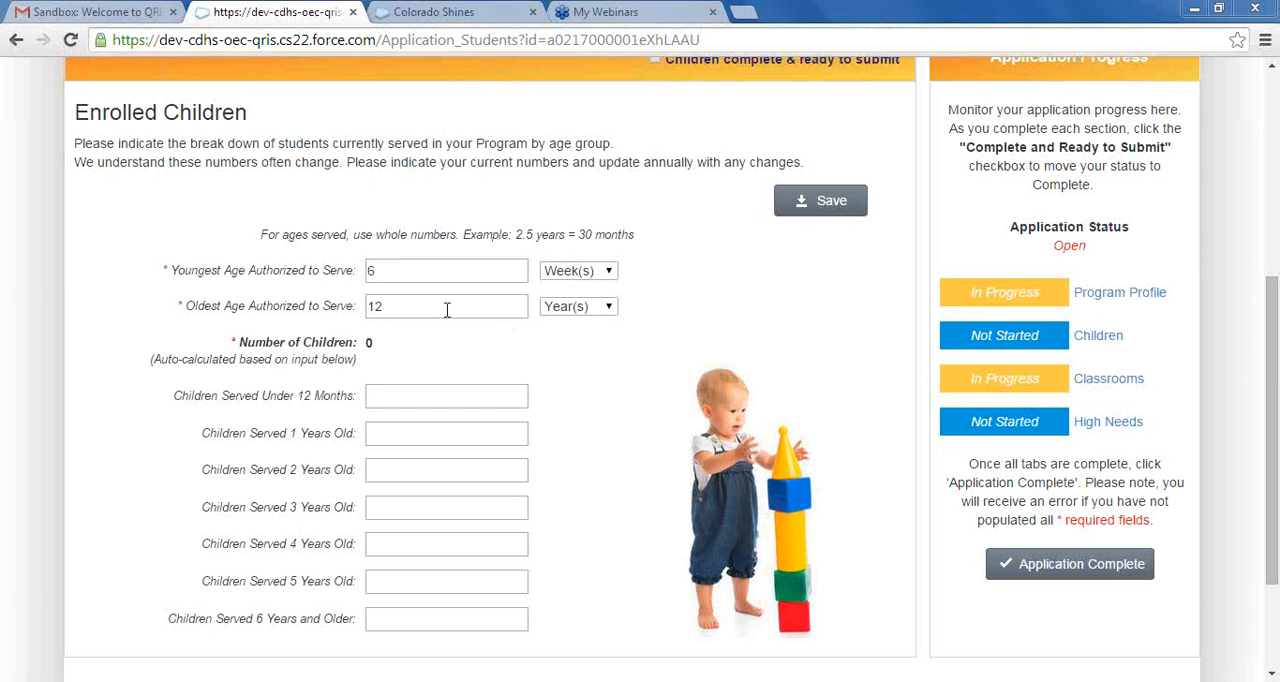
pyautogui.click(400, 395)
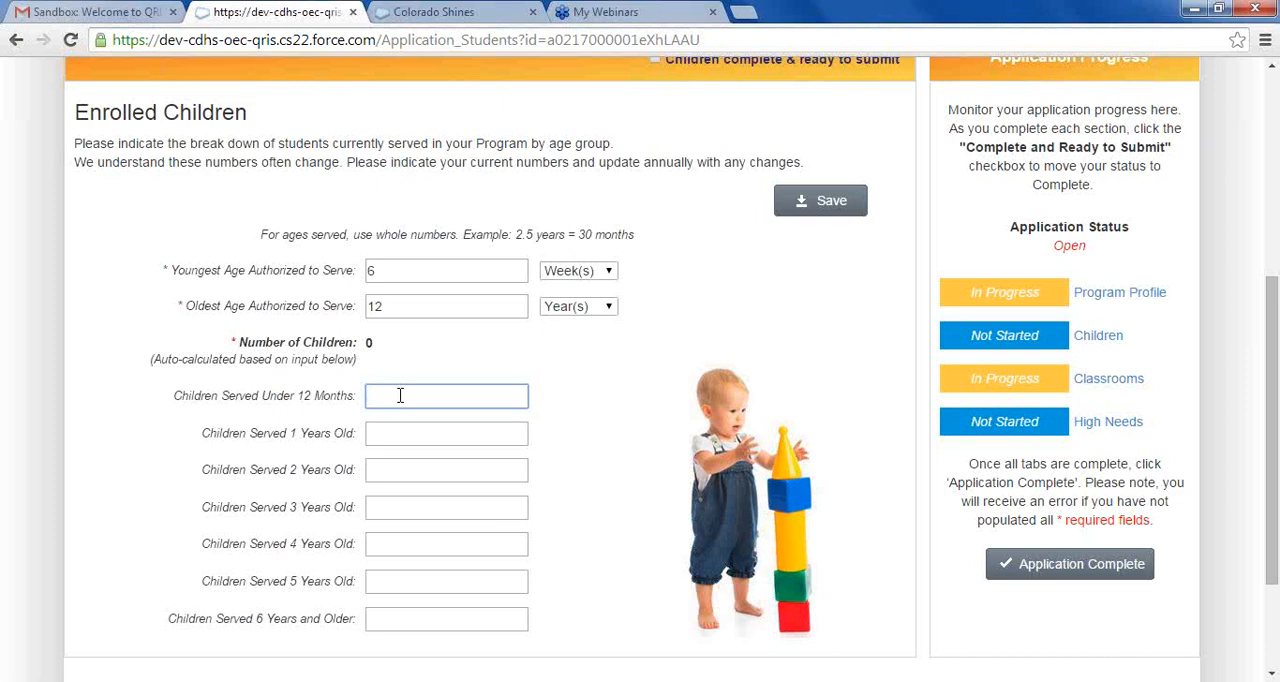
pyautogui.write('5')
pyautogui.click(394, 434)
pyautogui.write('3')
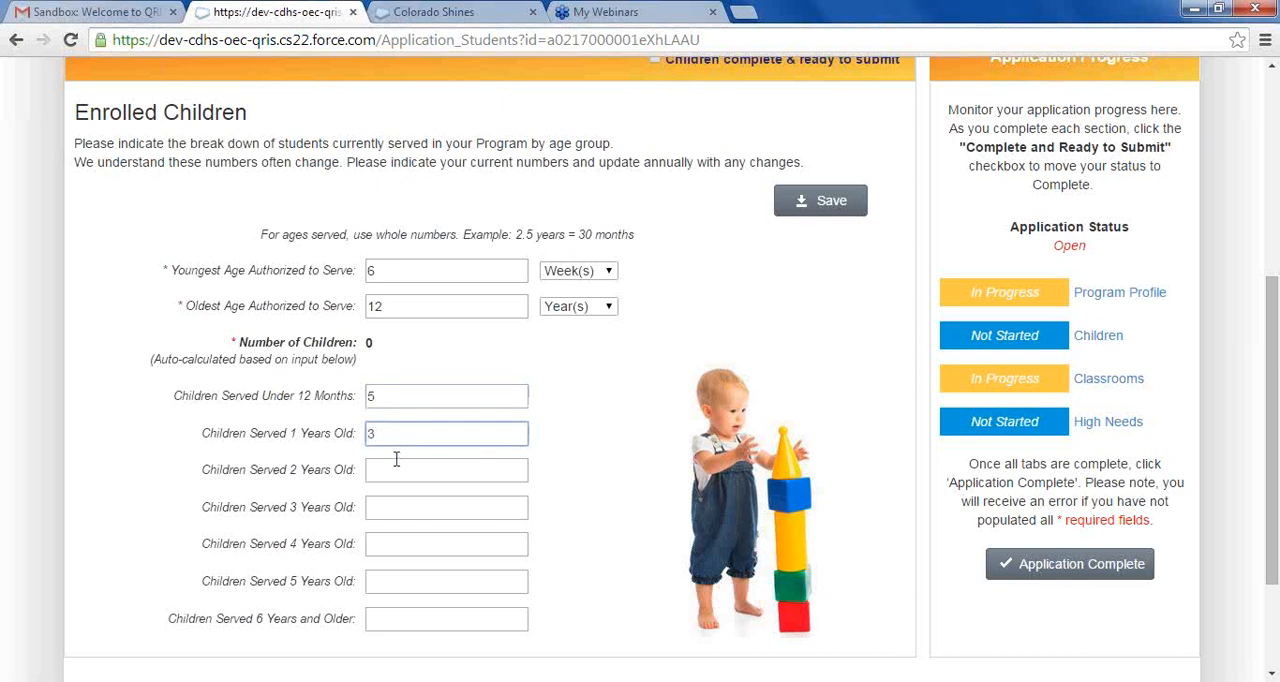
pyautogui.click(393, 473)
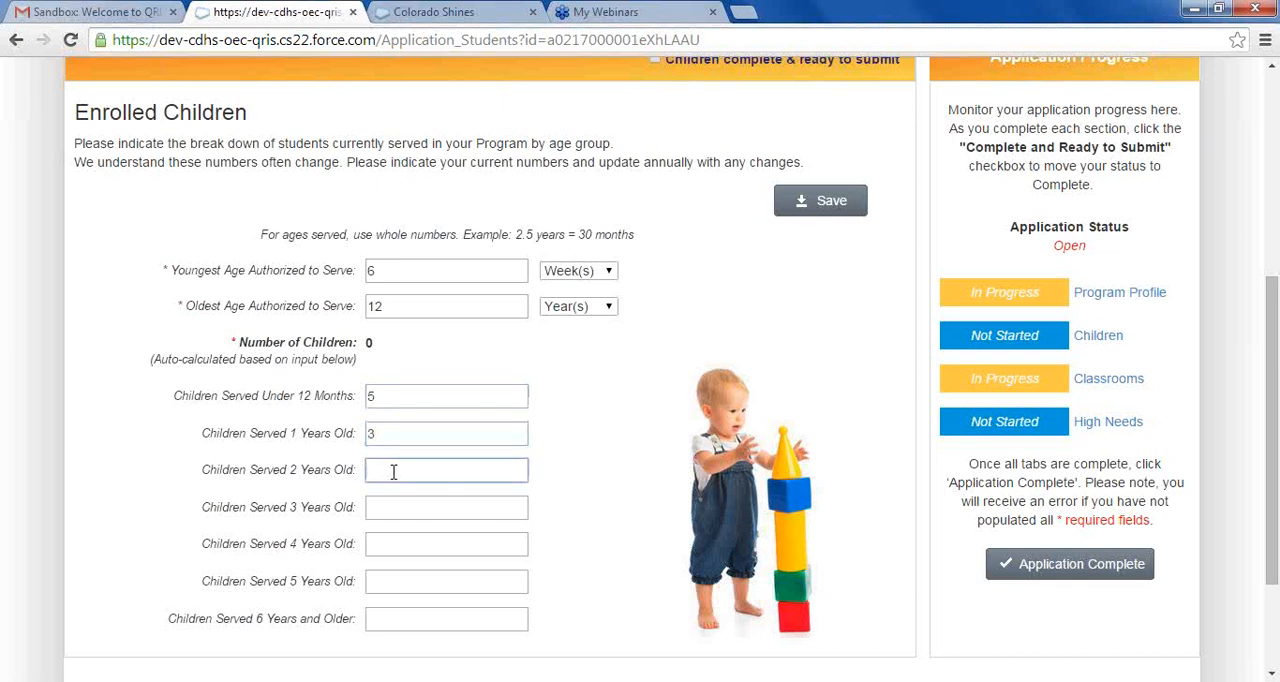
pyautogui.write('8')
# Enter 10 three-year-olds, 12 four-year-olds, 3 five-year-olds and 0 children aged 6 and older, and save the enrollment numbers
pyautogui.click(405, 500)
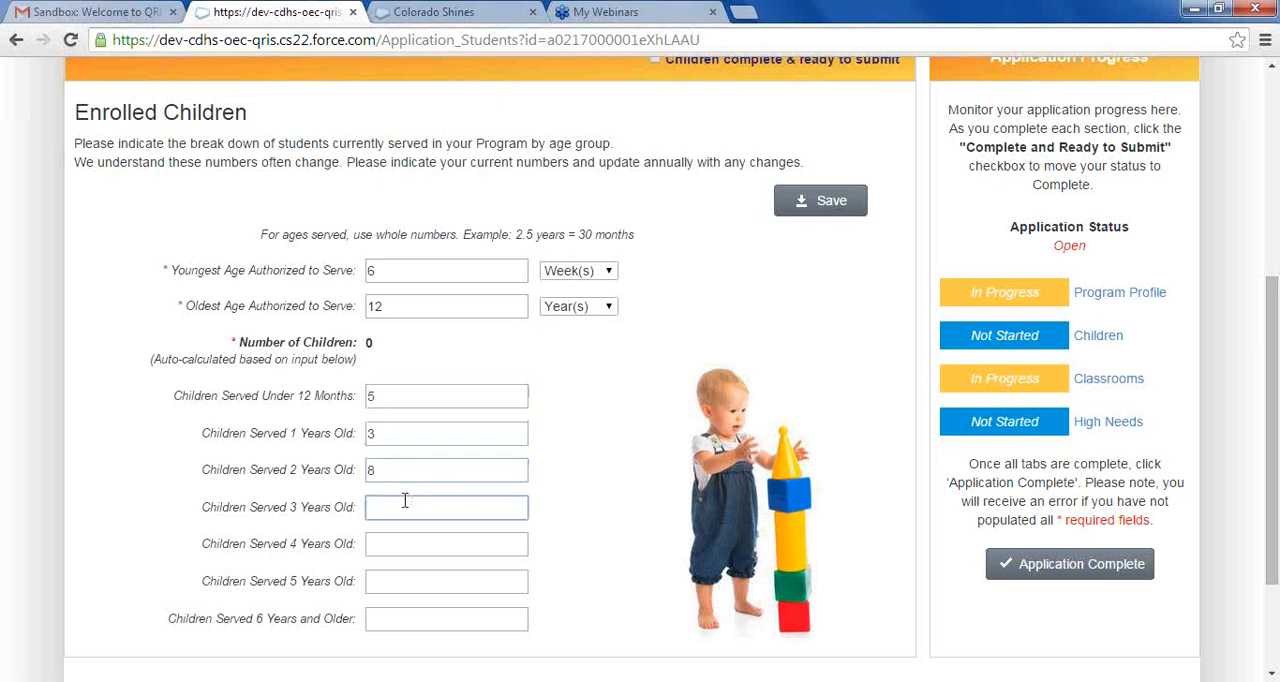
pyautogui.write('10')
pyautogui.click(399, 540)
pyautogui.write('12')
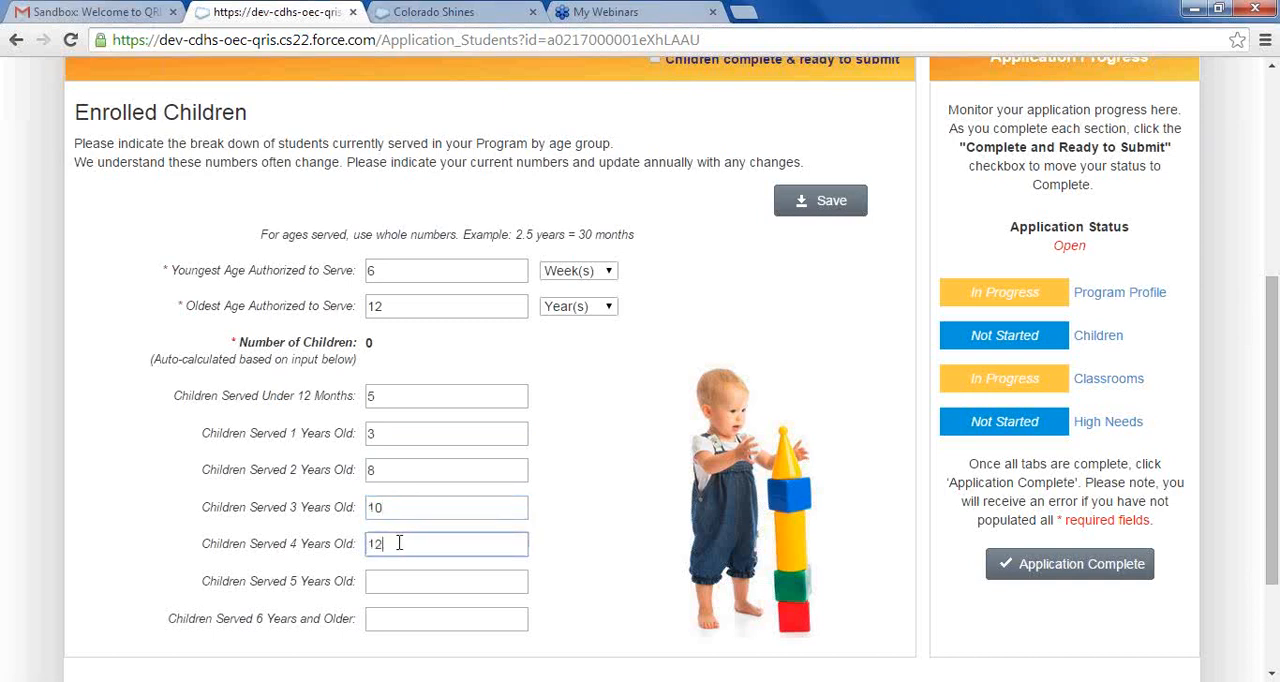
pyautogui.click(405, 584)
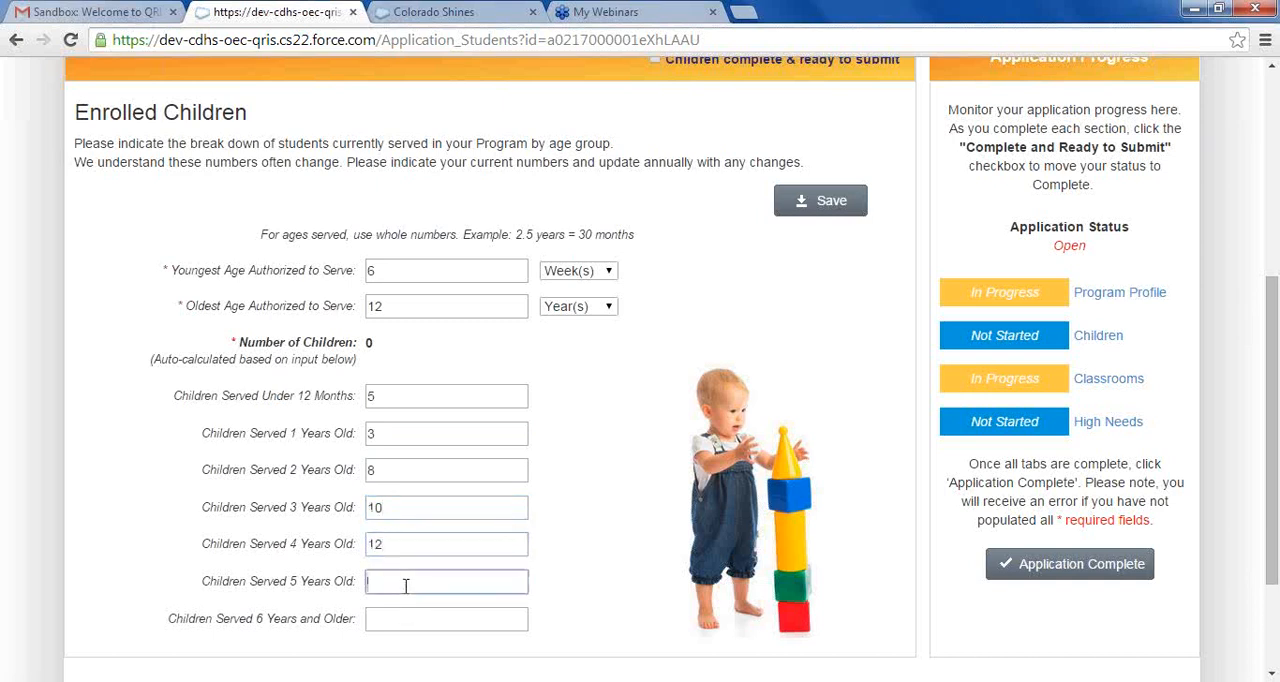
pyautogui.write('3')
pyautogui.click(395, 623)
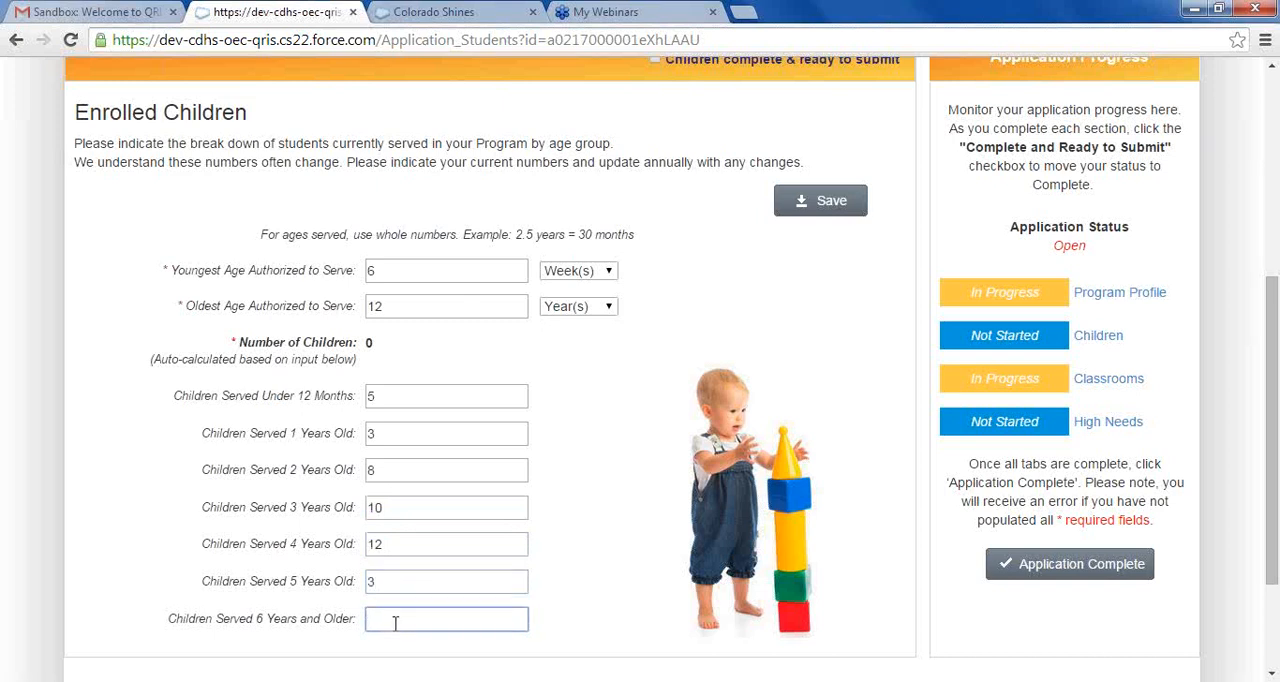
pyautogui.write('0')
pyautogui.click(818, 210)
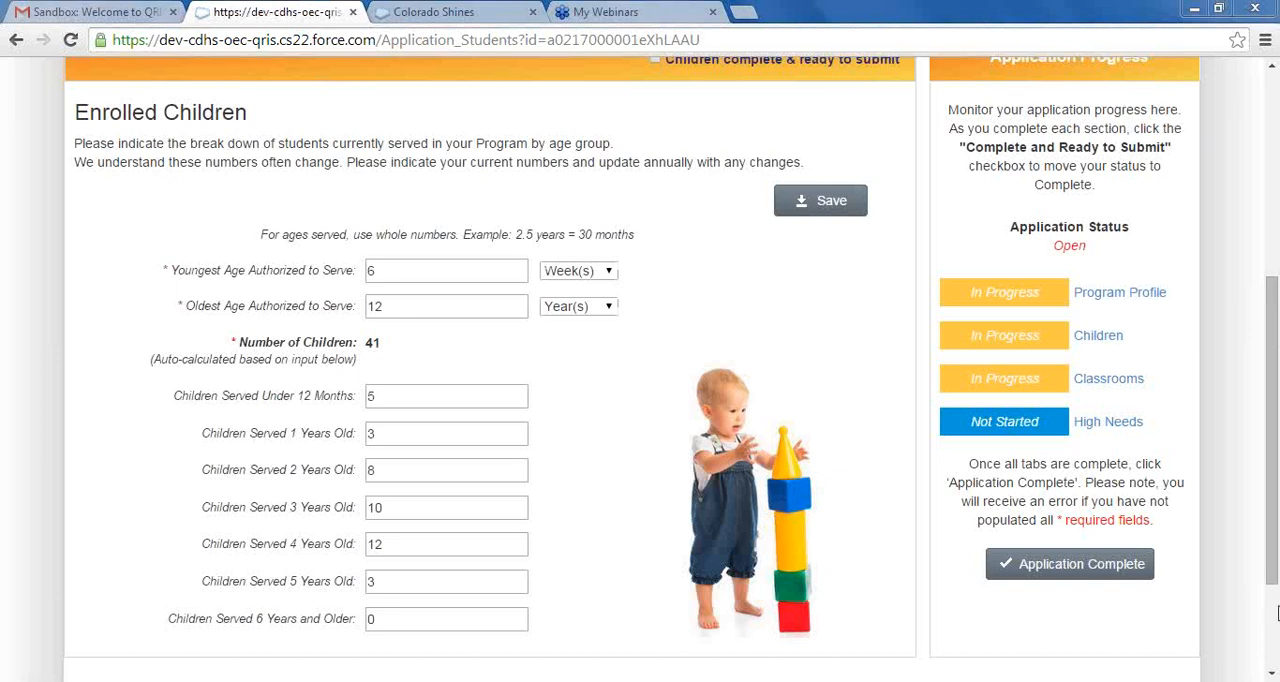
# Continue to the Workforce section and review the Level 2 qualification summary and the list of registered staff
pyautogui.moveTo(1268, 303); pyautogui.dragTo(1274, 555)
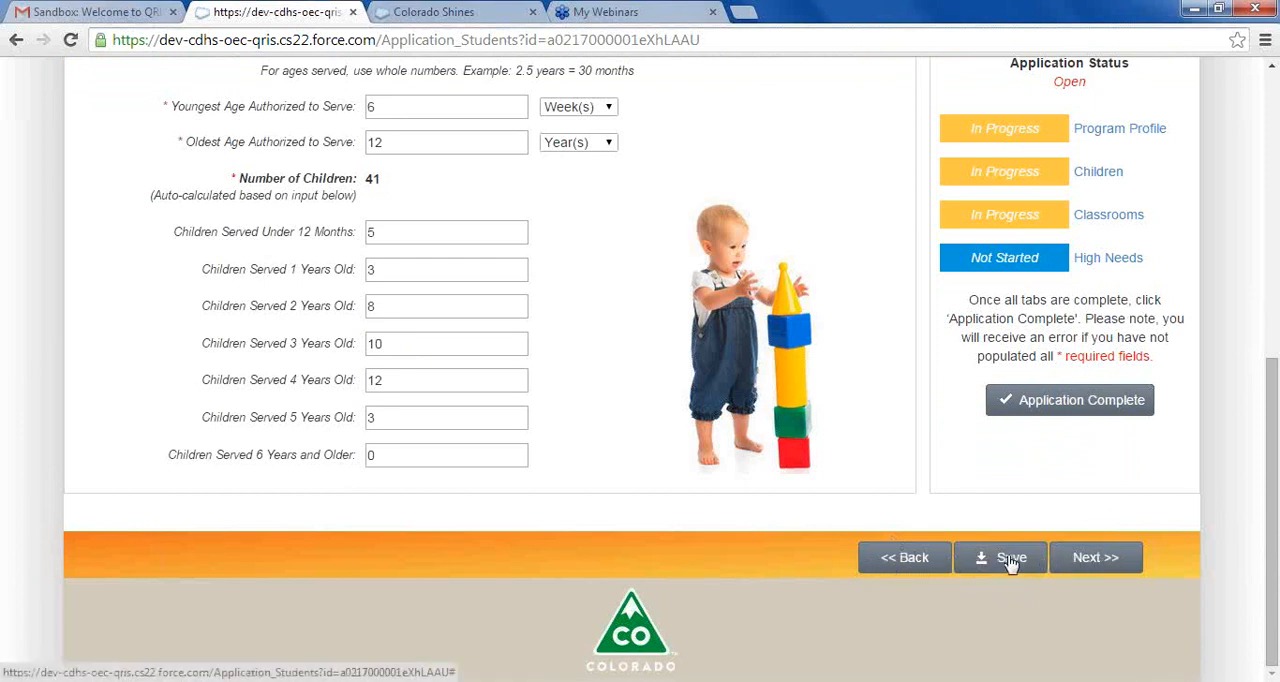
pyautogui.click(1097, 558)
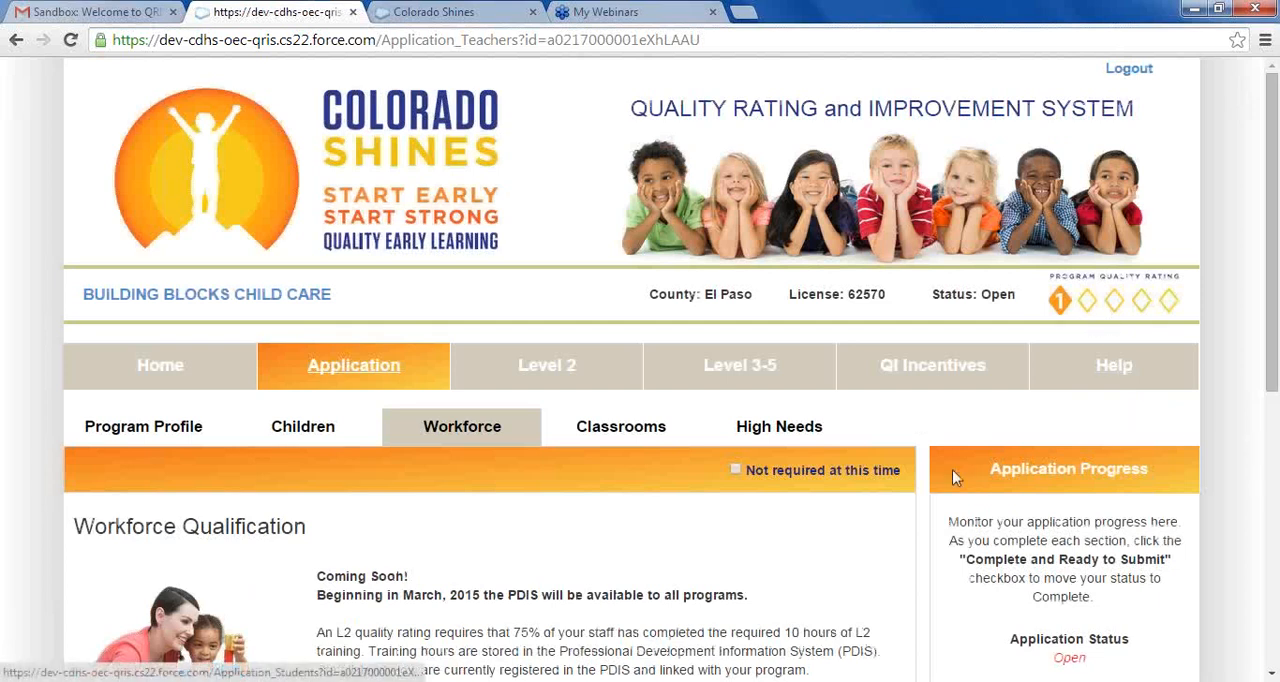
pyautogui.scroll(-1, 901, 571)
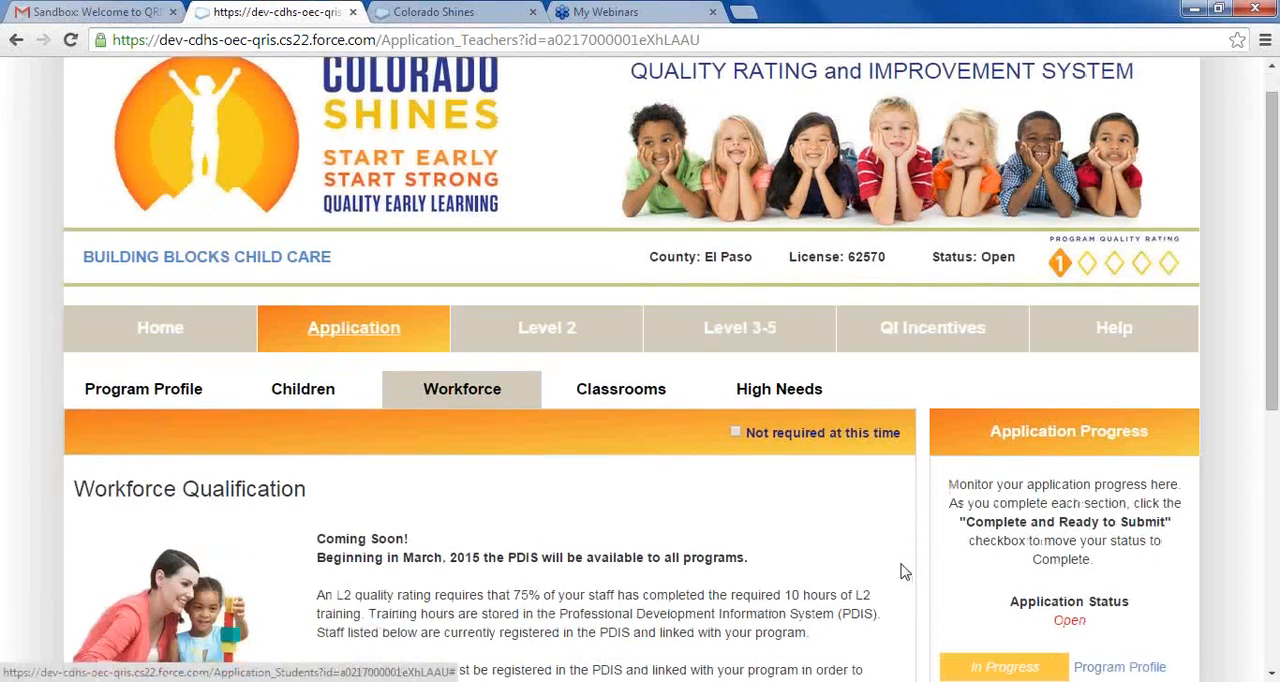
pyautogui.scroll(-2, 901, 571)
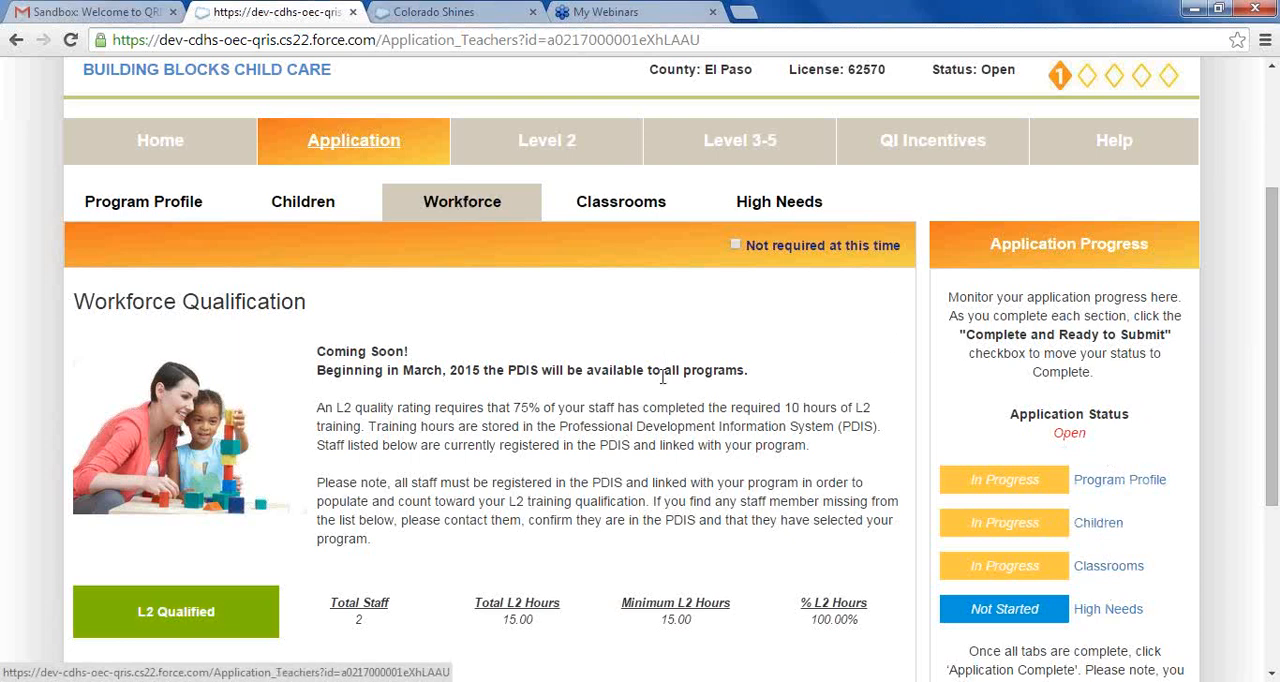
pyautogui.moveTo(1272, 432); pyautogui.dragTo(1274, 545)
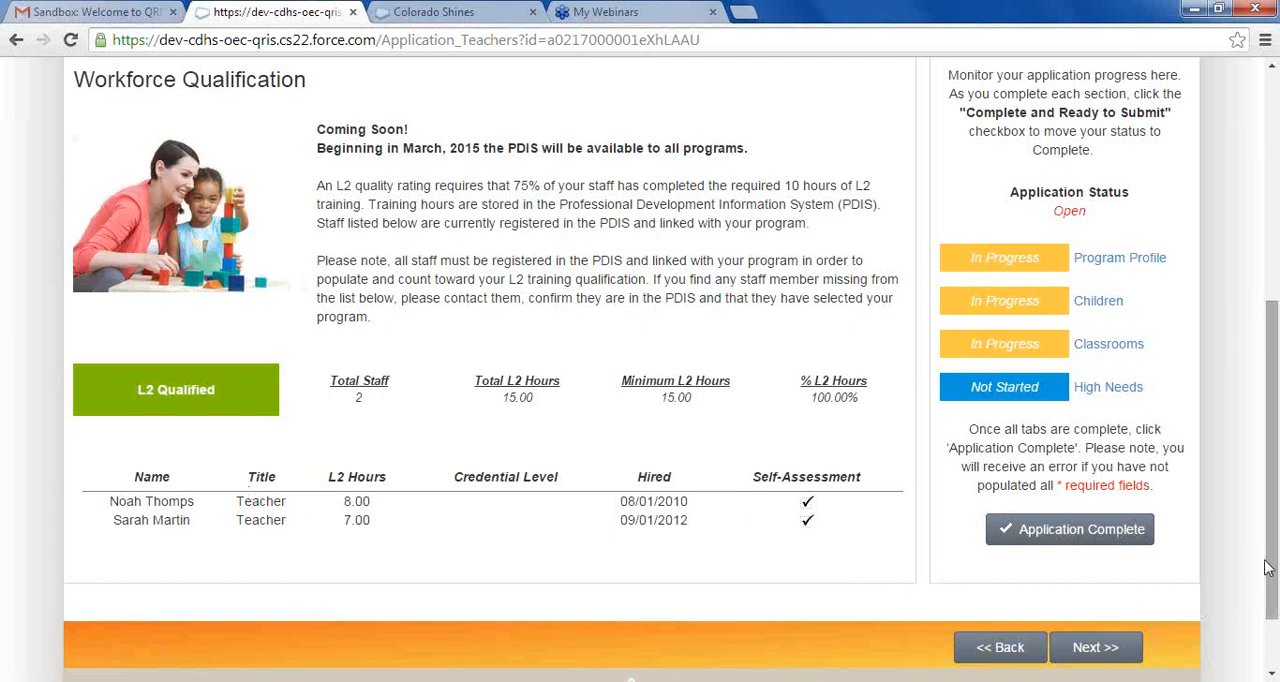
# Continue from the Workforce section to the Classrooms section and bring up the Program Classroom Wizard's room types
pyautogui.moveTo(1272, 543); pyautogui.dragTo(1272, 515)
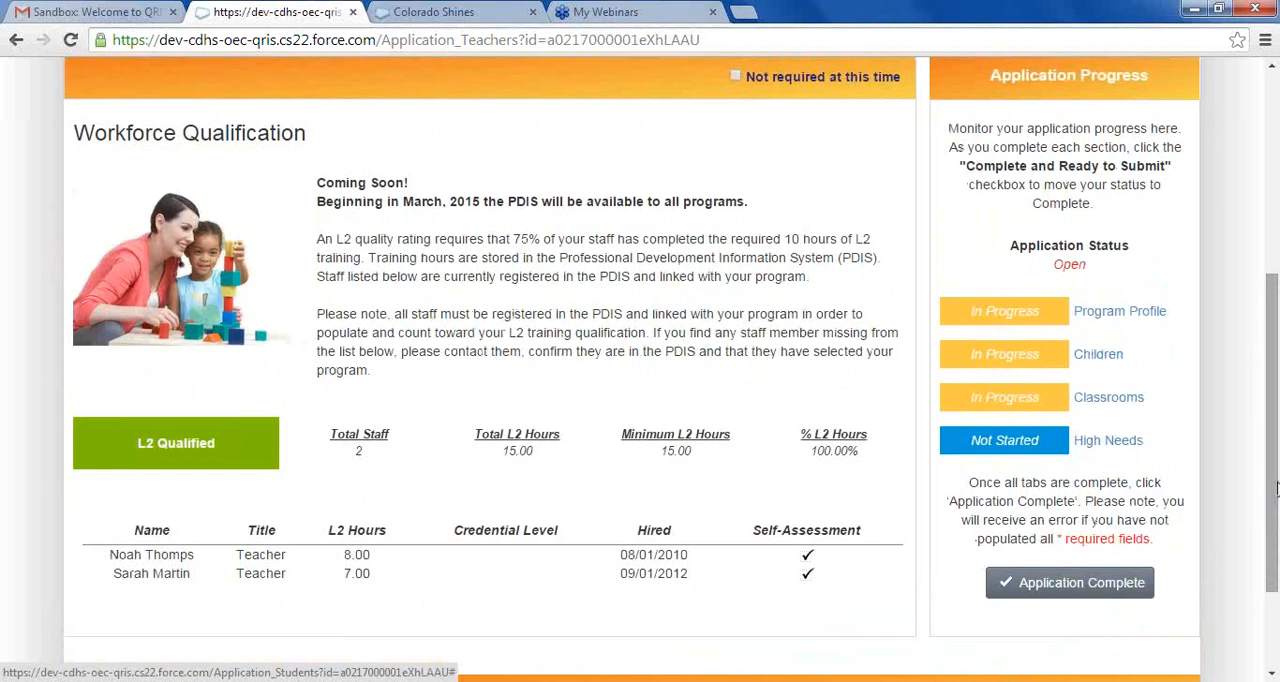
pyautogui.scroll(-1, 1276, 487)
pyautogui.click(1099, 630)
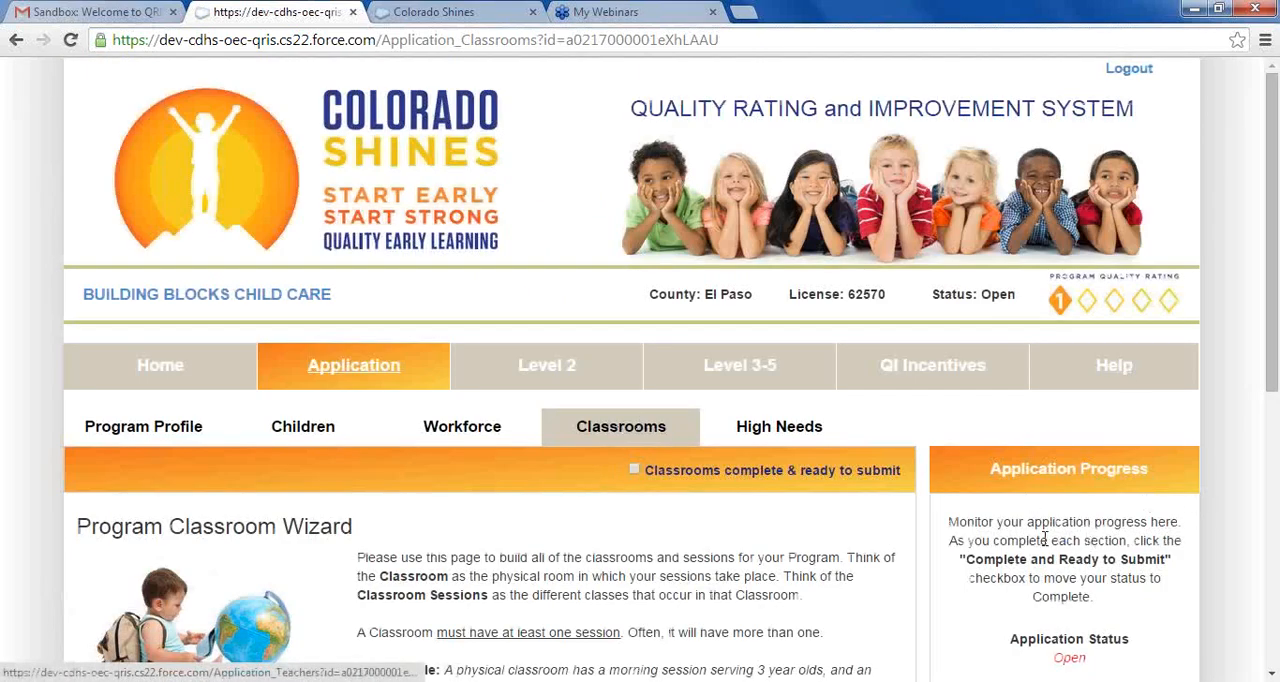
pyautogui.scroll(-3, 1045, 540)
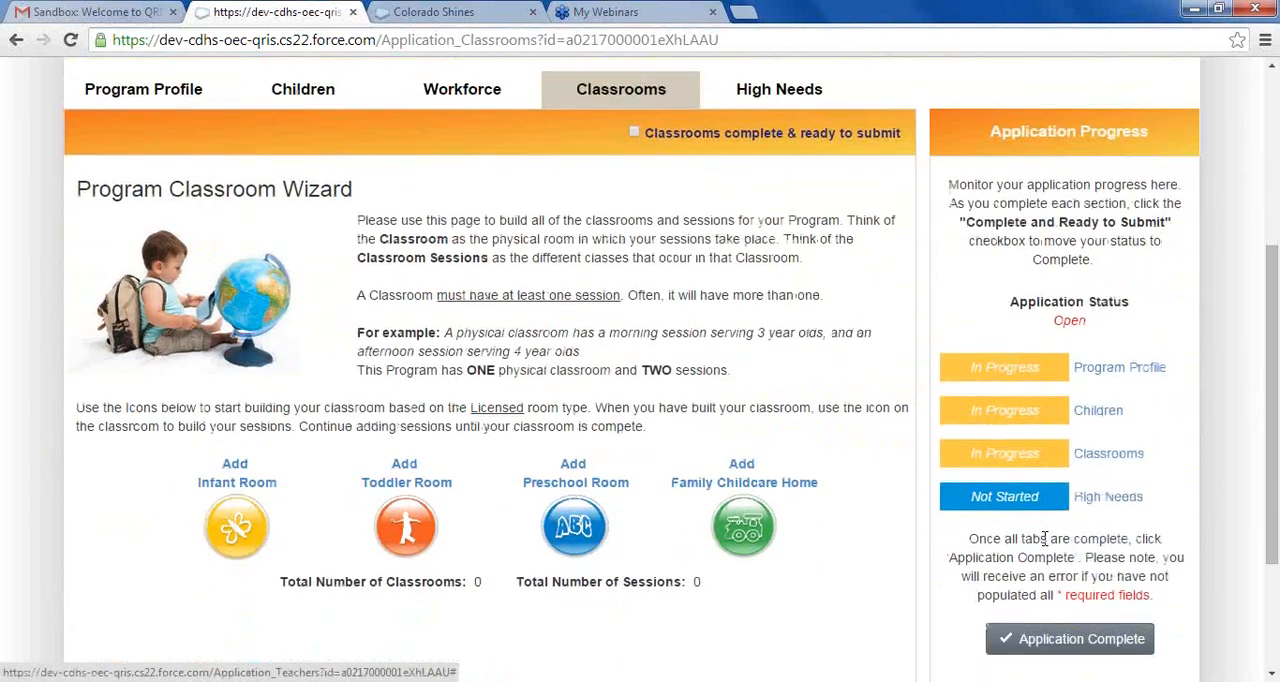
pyautogui.scroll(-1, 1045, 540)
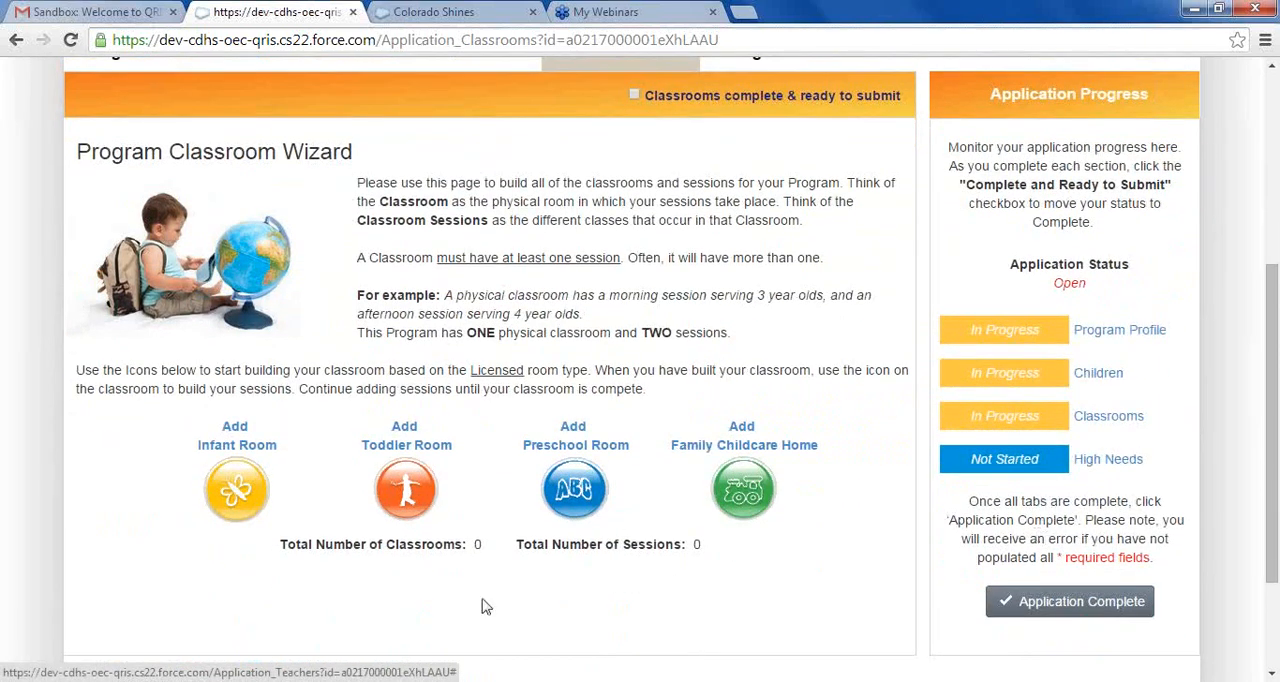
# Add an infant room named "Infant 1" with the description "South wing infant room" and save the classroom
pyautogui.click(240, 455)
pyautogui.click(257, 357)
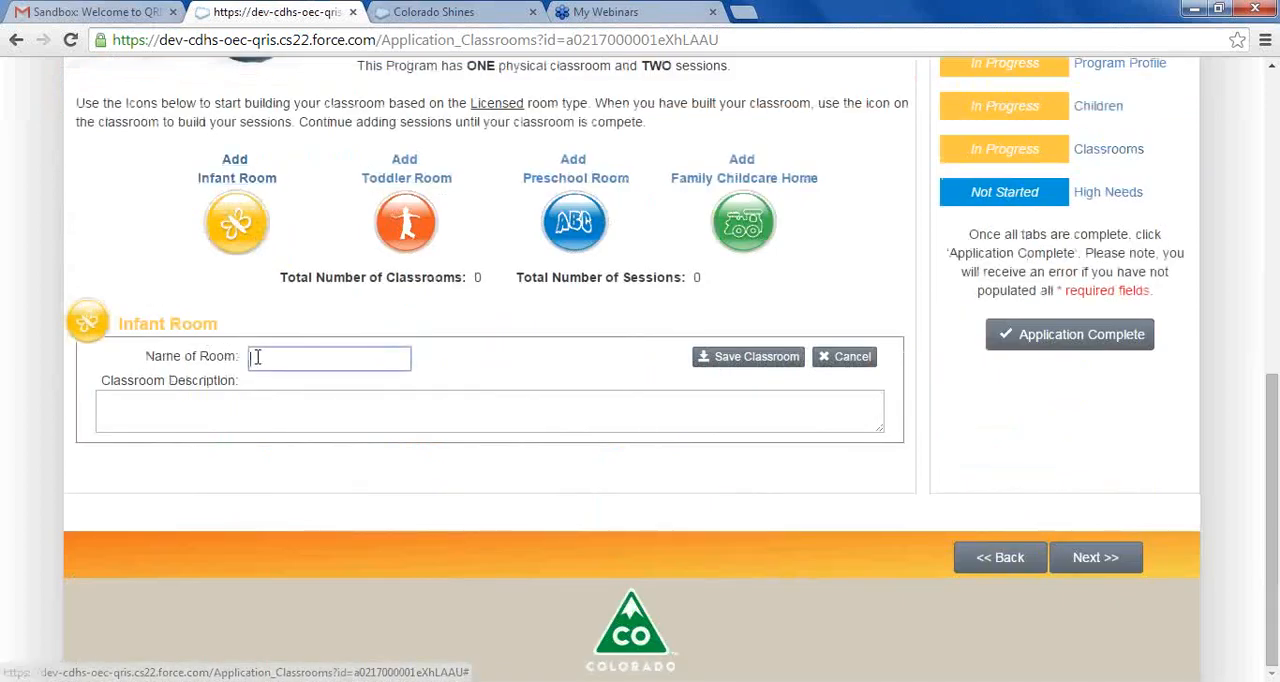
pyautogui.write('Infant 1')
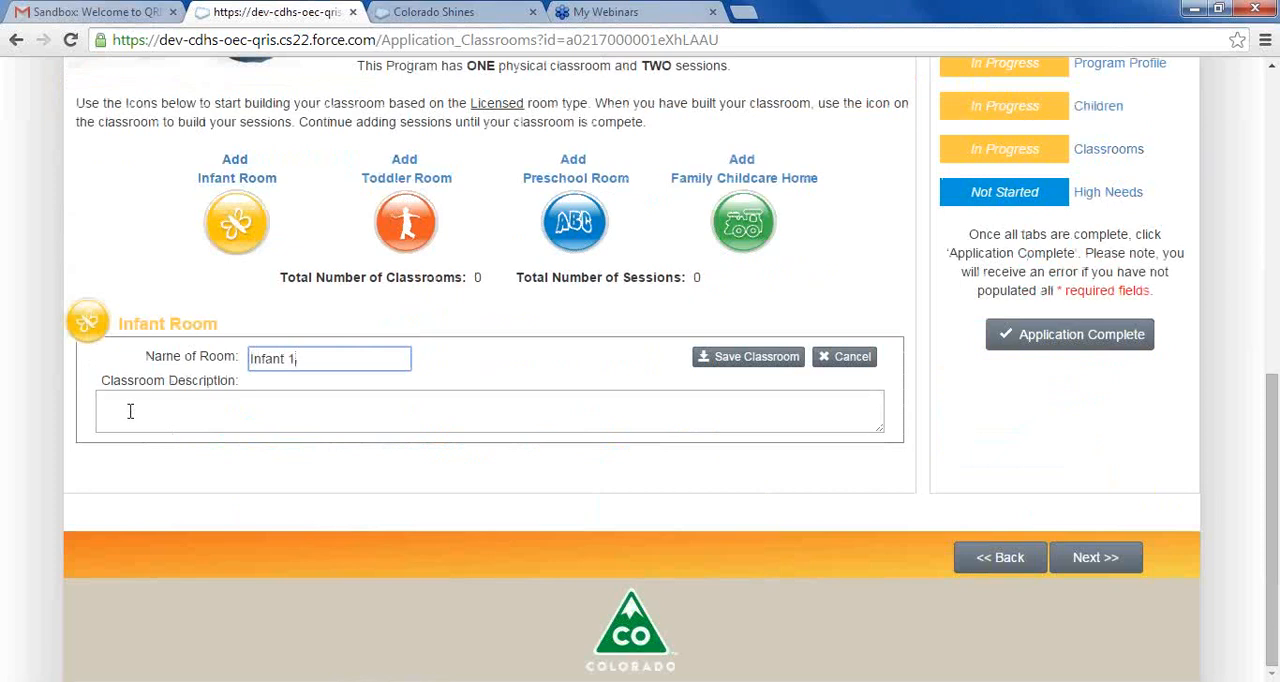
pyautogui.click(130, 407)
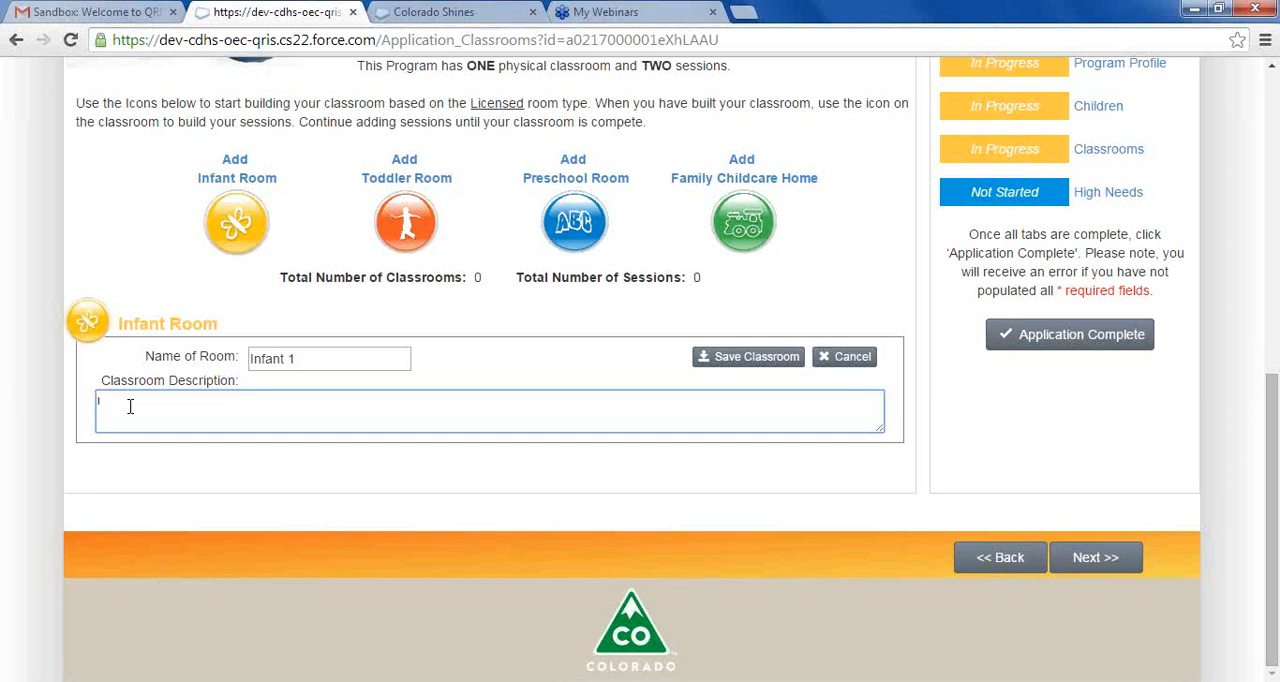
pyautogui.write('South wing infant room')
pyautogui.click(768, 362)
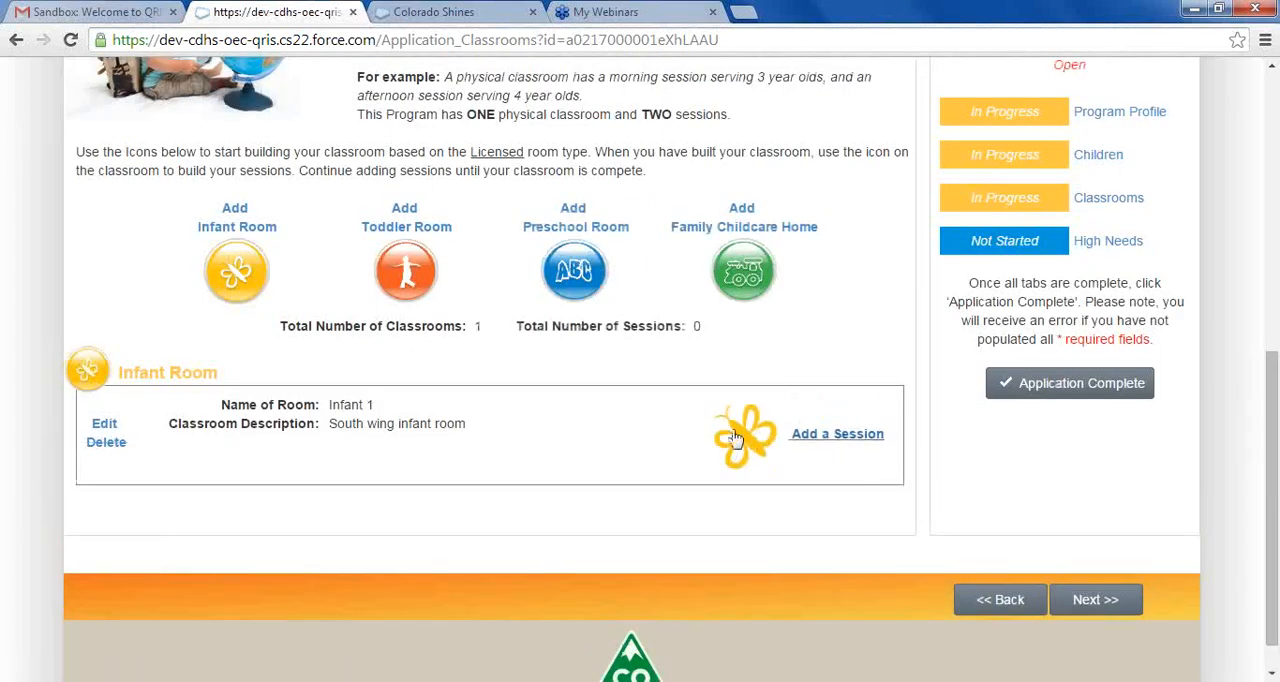
# Start a new session for the Infant 1 room, named "full day" with the description "full day infants"
pyautogui.click(830, 436)
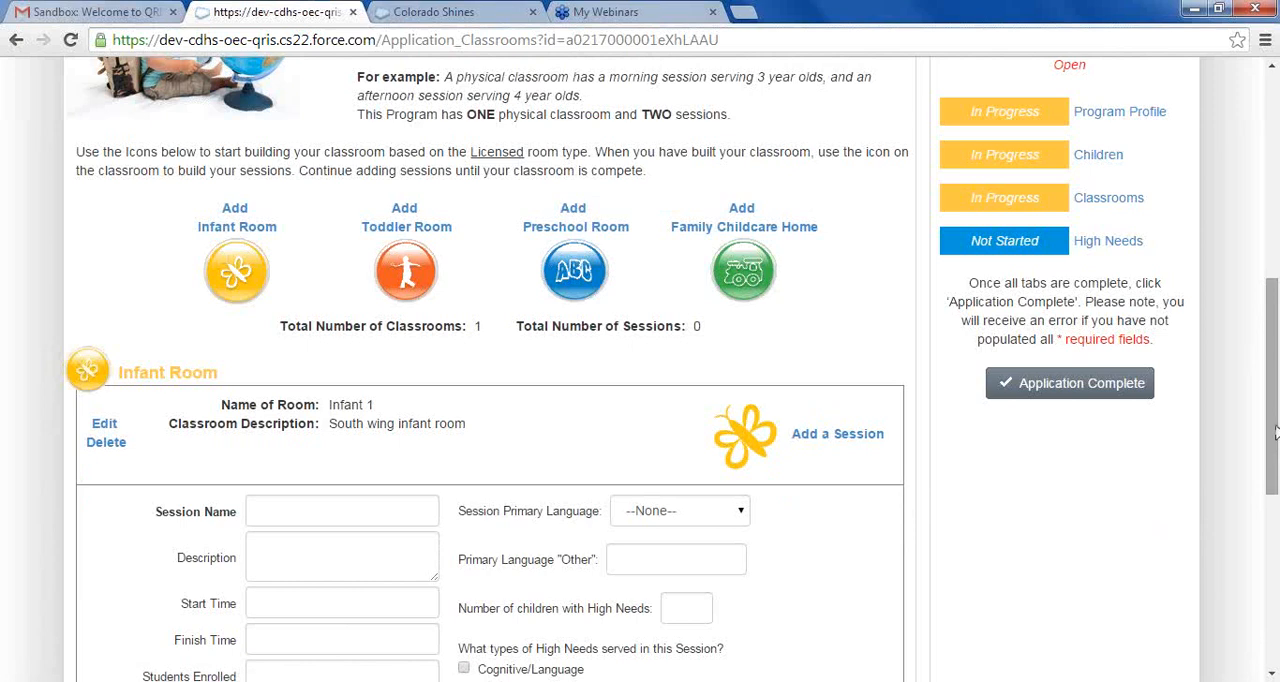
pyautogui.moveTo(1275, 441); pyautogui.dragTo(1275, 521)
pyautogui.click(281, 266)
pyautogui.write('full day')
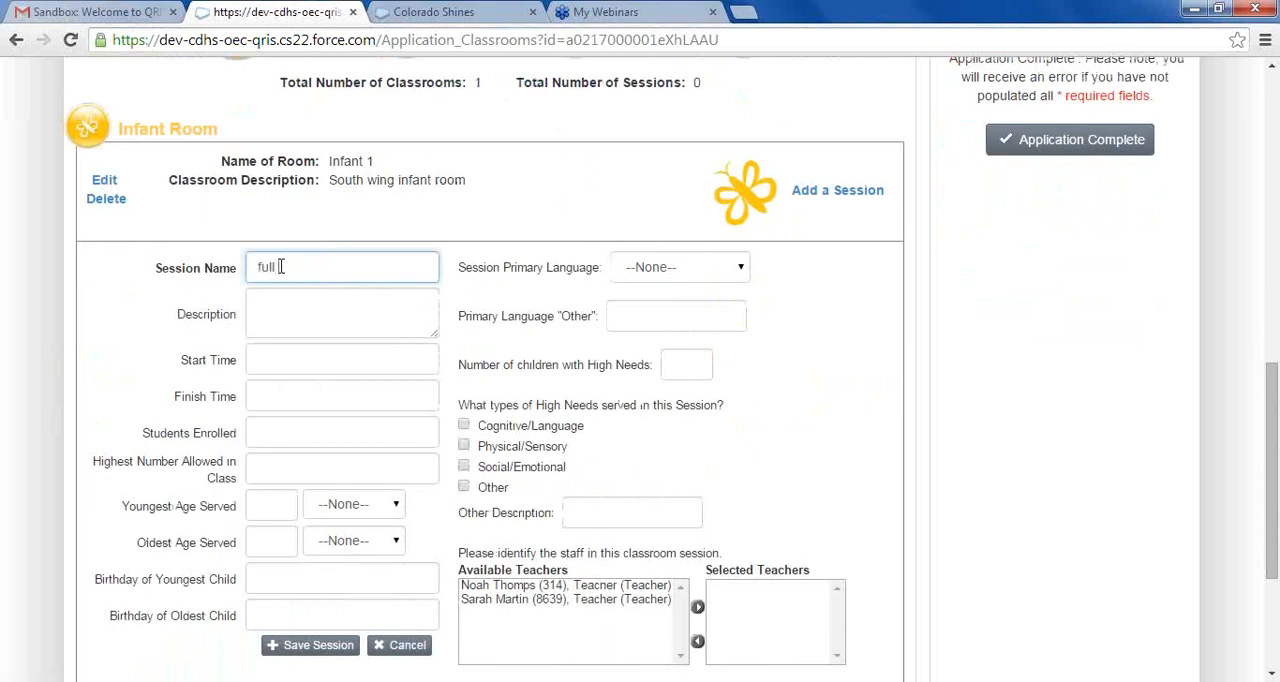
pyautogui.click(280, 320)
pyautogui.write('fu')
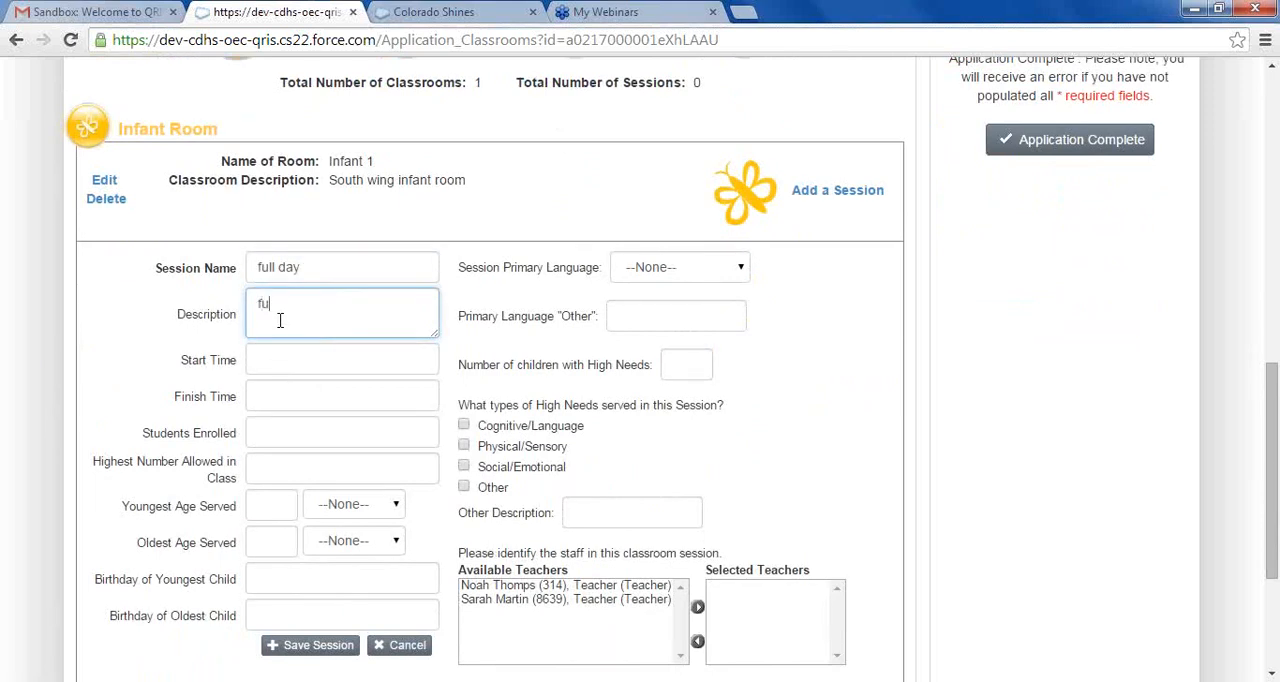
pyautogui.write('ll day infants')
# Set the session's Start Time to 6:45 AM
pyautogui.click(282, 359)
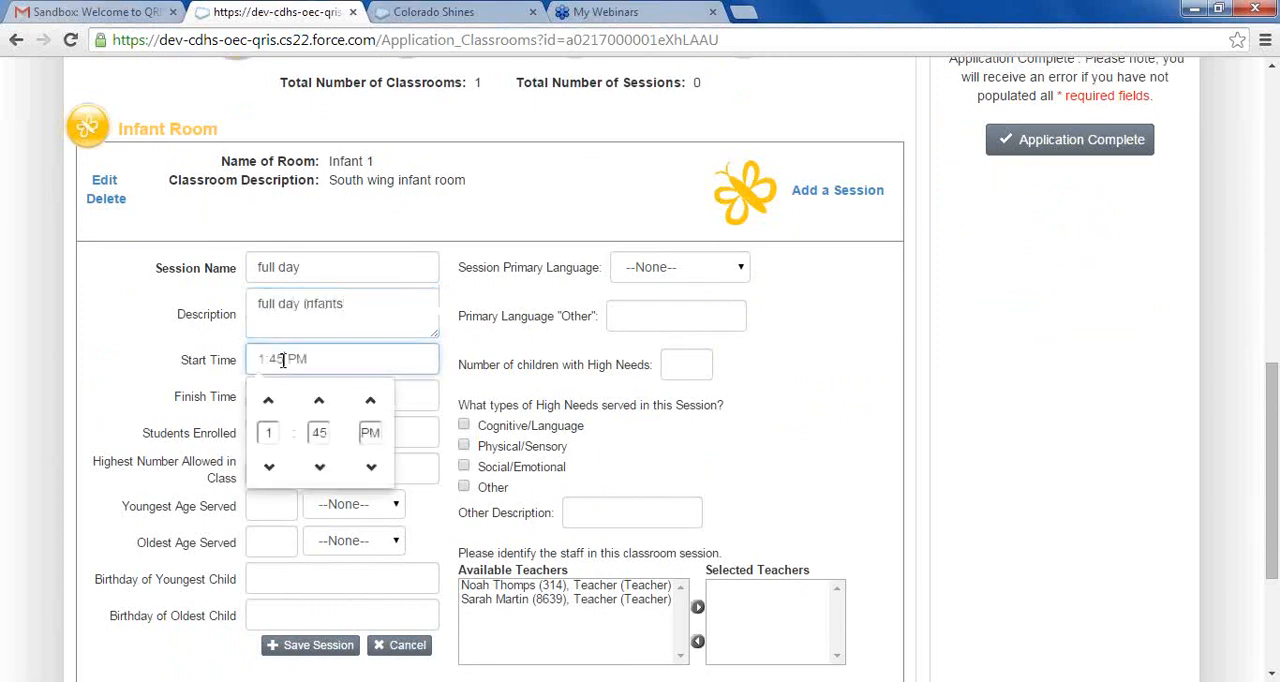
pyautogui.click(269, 467)
pyautogui.click(269, 467)
pyautogui.click(269, 467)
pyautogui.click(269, 467)
pyautogui.click(270, 467)
pyautogui.click(270, 467)
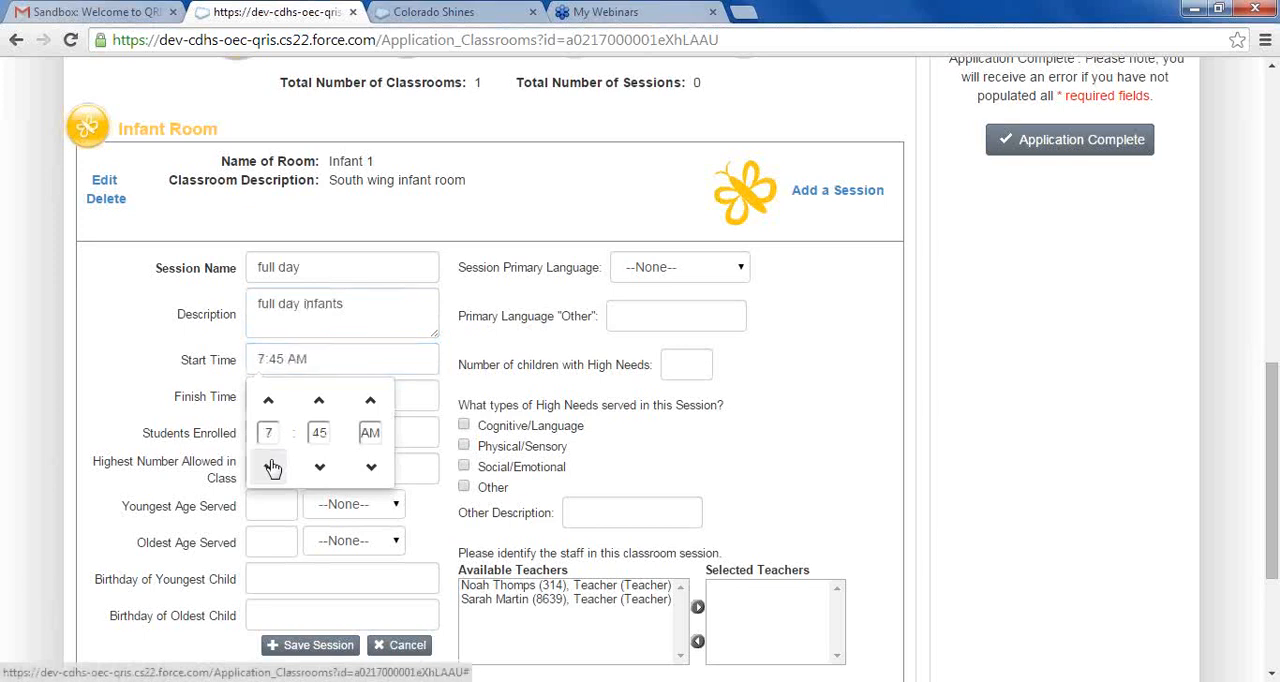
pyautogui.click(270, 467)
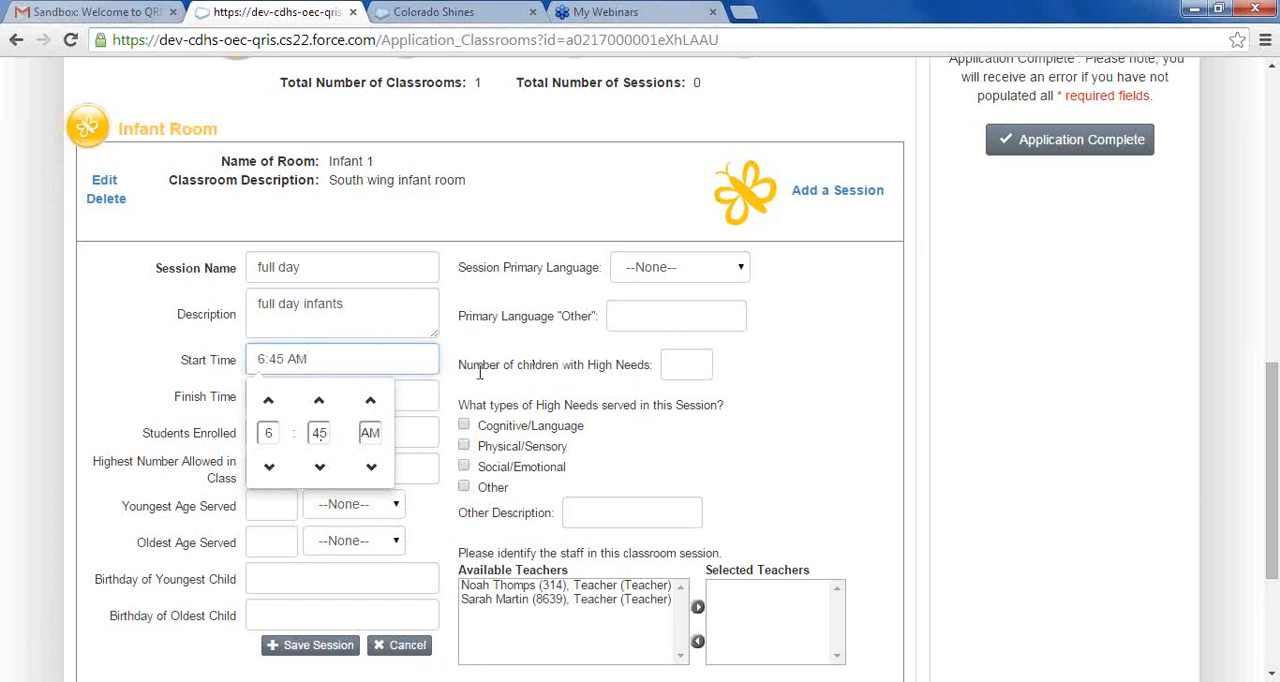
# Set the session's Finish Time to 7:45 PM
pyautogui.click(420, 398)
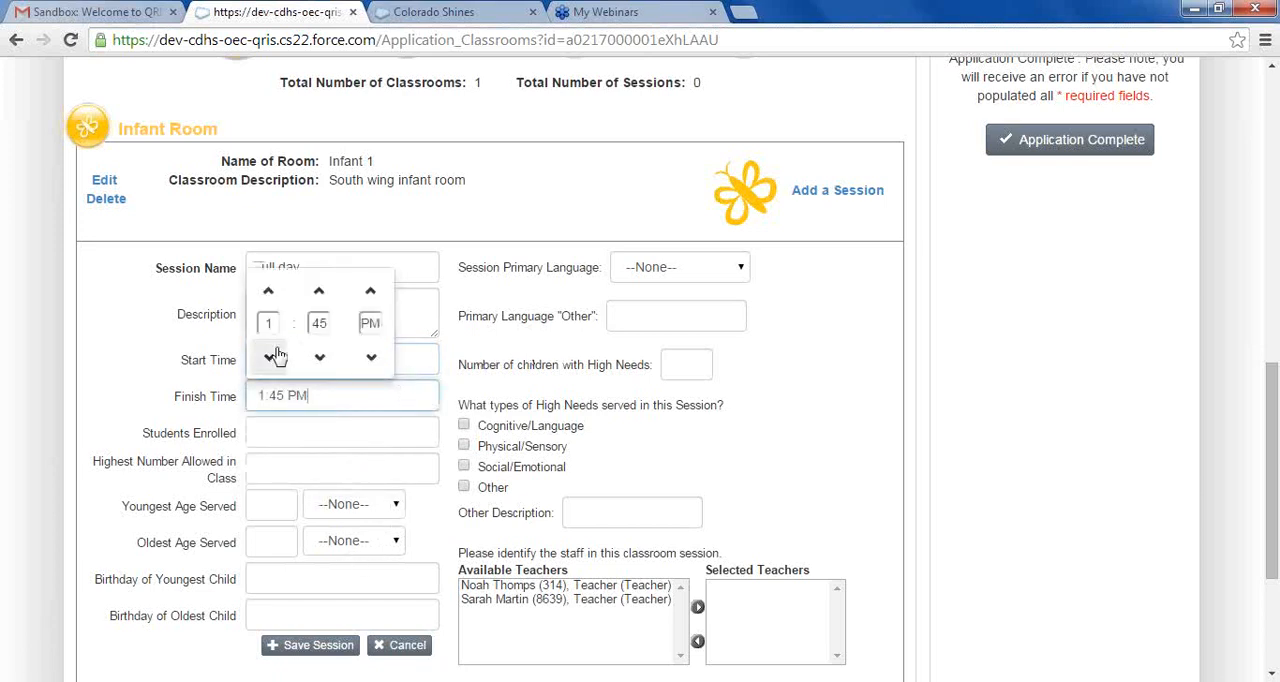
pyautogui.click(269, 360)
pyautogui.click(269, 360)
pyautogui.click(269, 360)
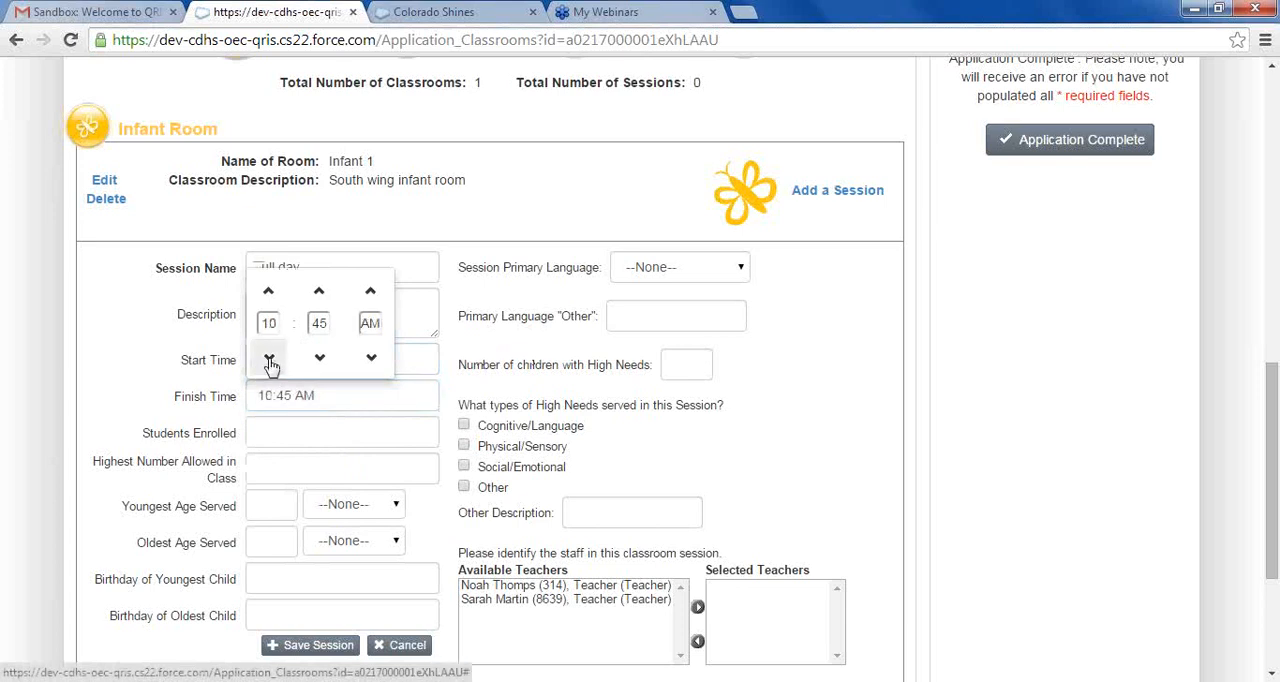
pyautogui.click(269, 360)
pyautogui.click(371, 357)
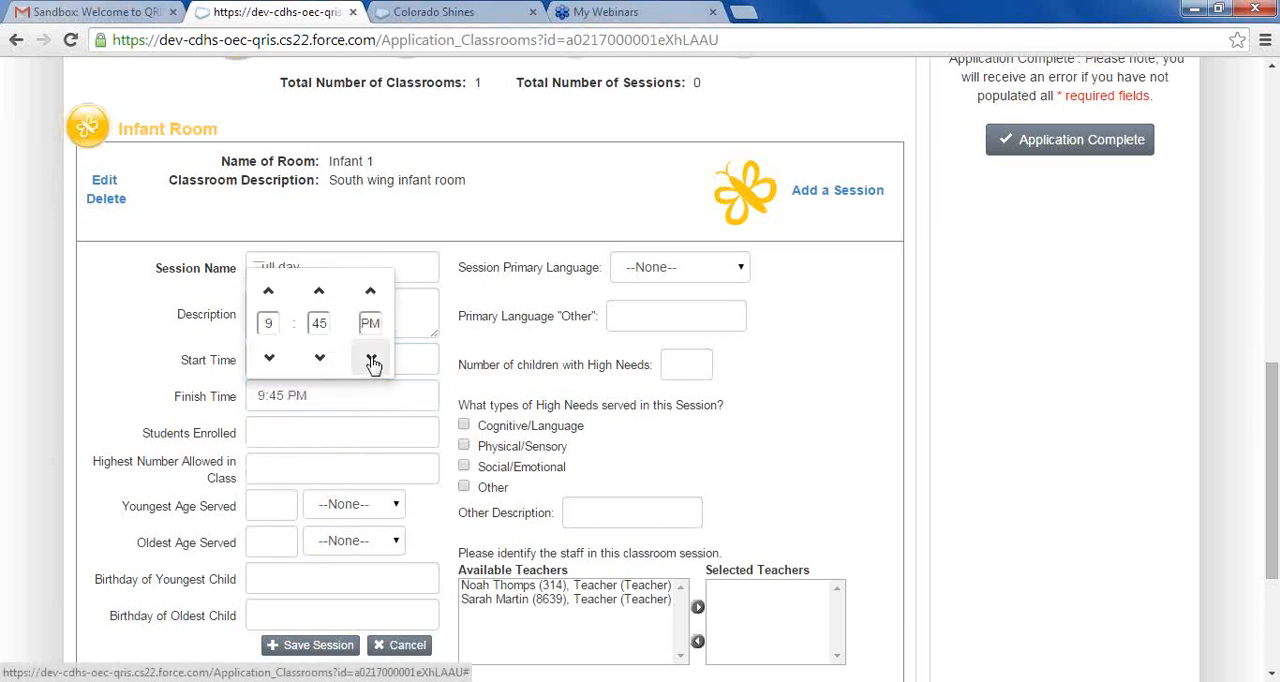
pyautogui.click(268, 293)
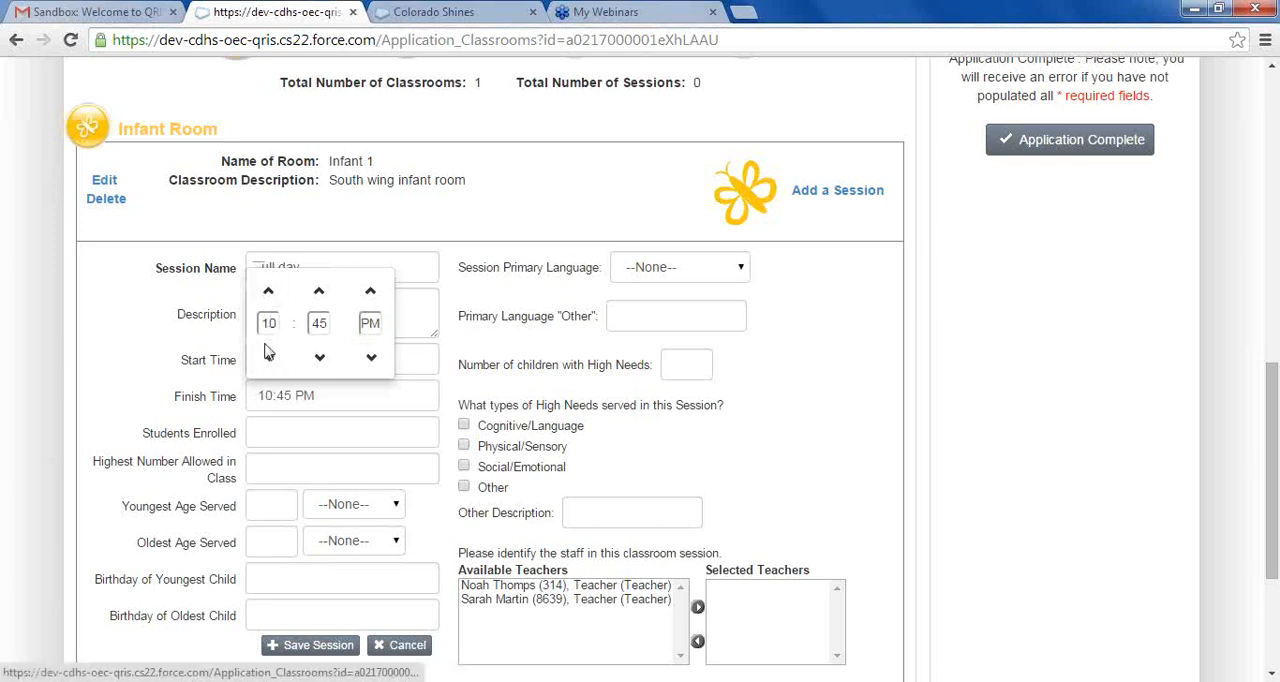
pyautogui.doubleClick(267, 353)
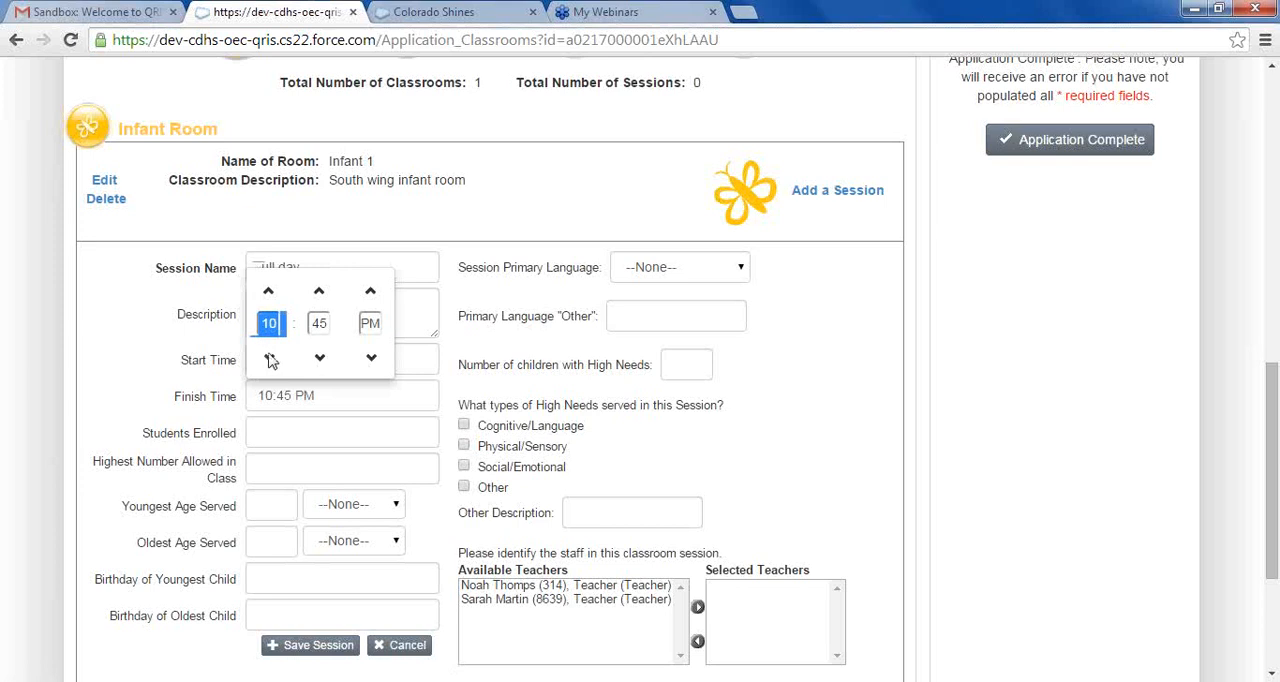
pyautogui.doubleClick(270, 360)
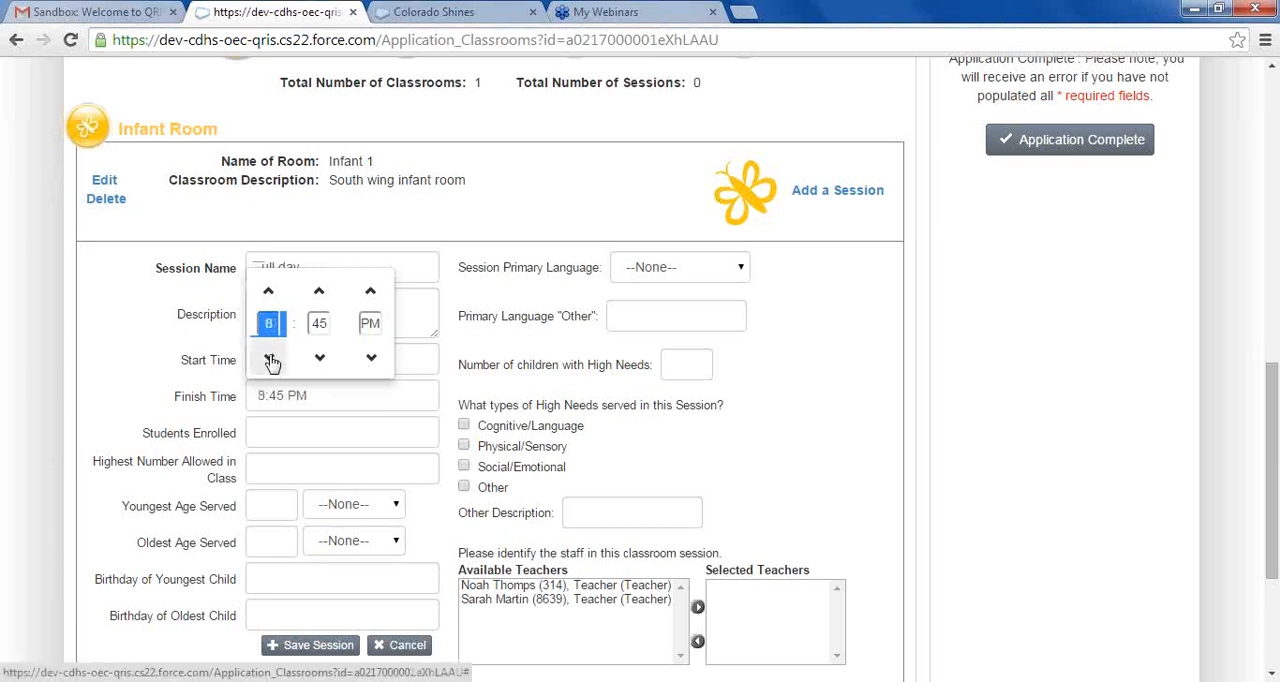
pyautogui.click(270, 360)
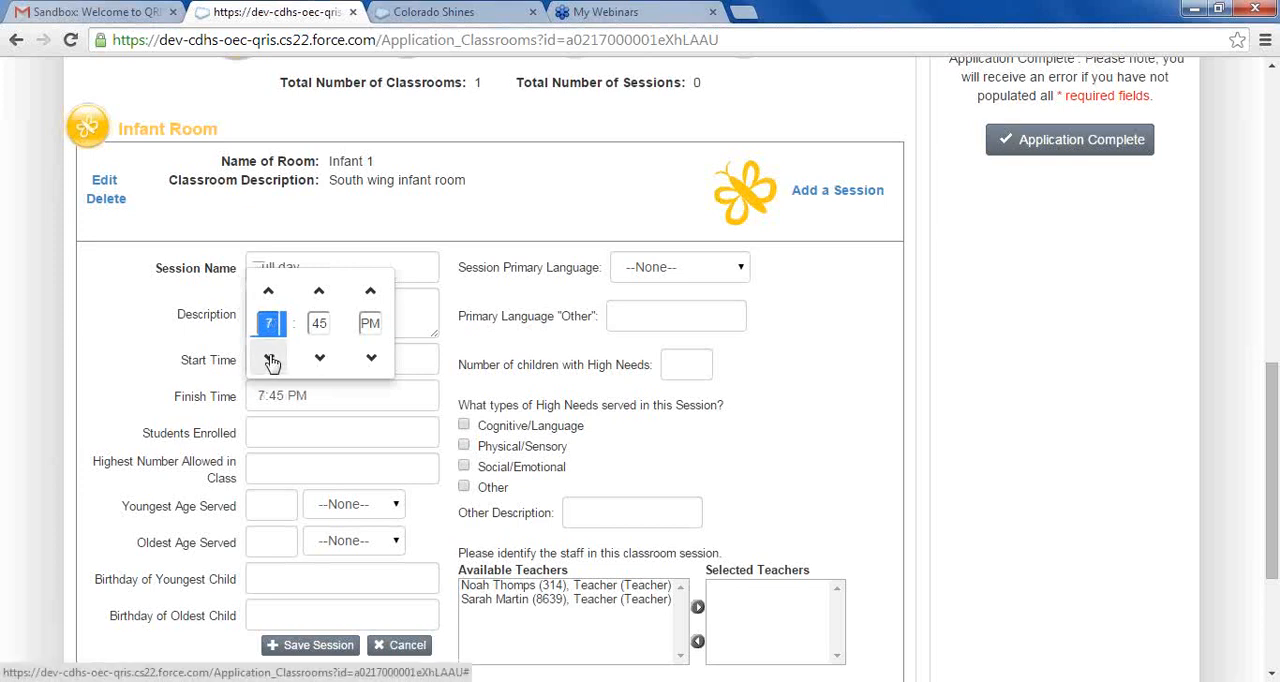
# Enter 8 for Students Enrolled and 5 for the Highest Number Allowed in Class
pyautogui.click(276, 427)
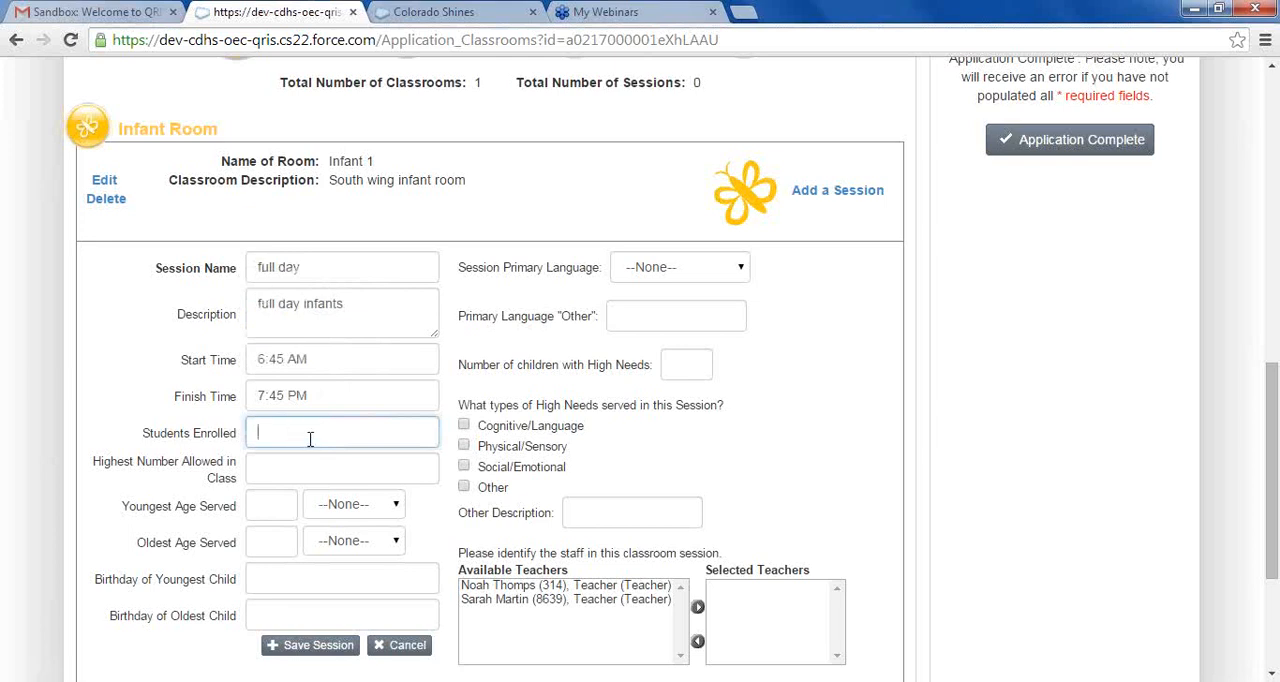
pyautogui.write('5')
pyautogui.press('BackSpace')
pyautogui.write('8')
pyautogui.click(264, 469)
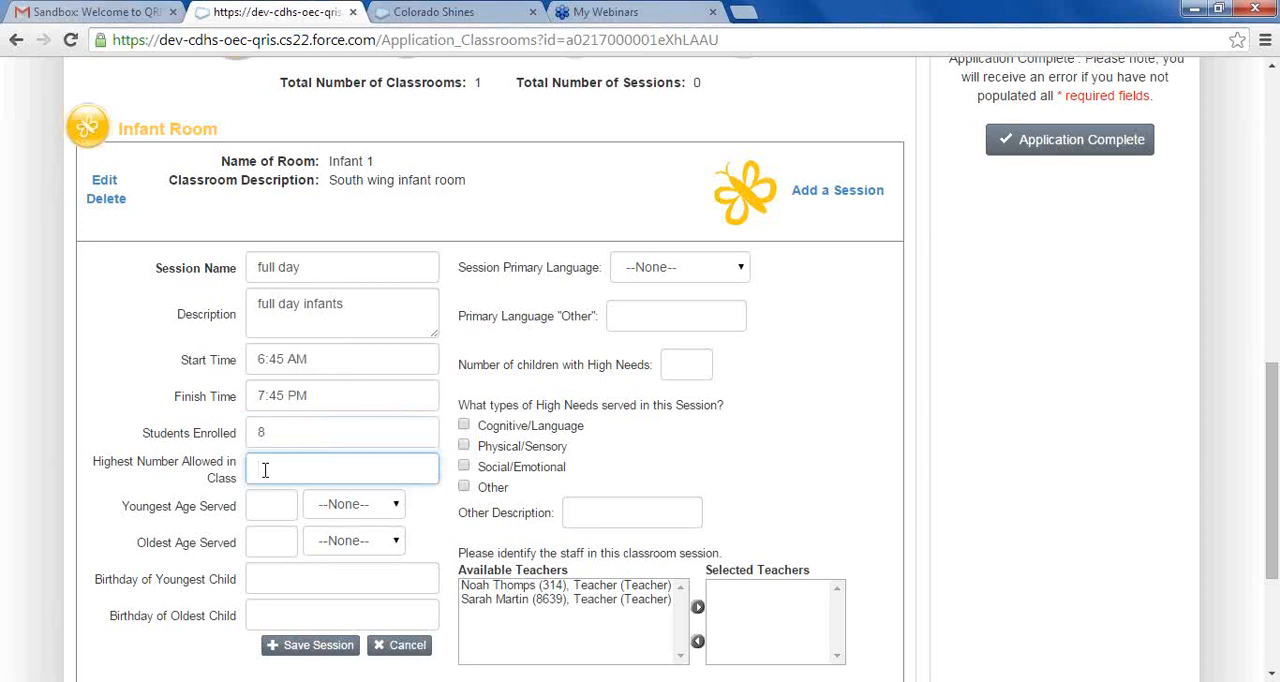
pyautogui.write('5')
# Set the session's Youngest Age Served to 6 Weeks and its Oldest Age Served to 14 Month(s)
pyautogui.click(261, 510)
pyautogui.write('6')
pyautogui.click(397, 508)
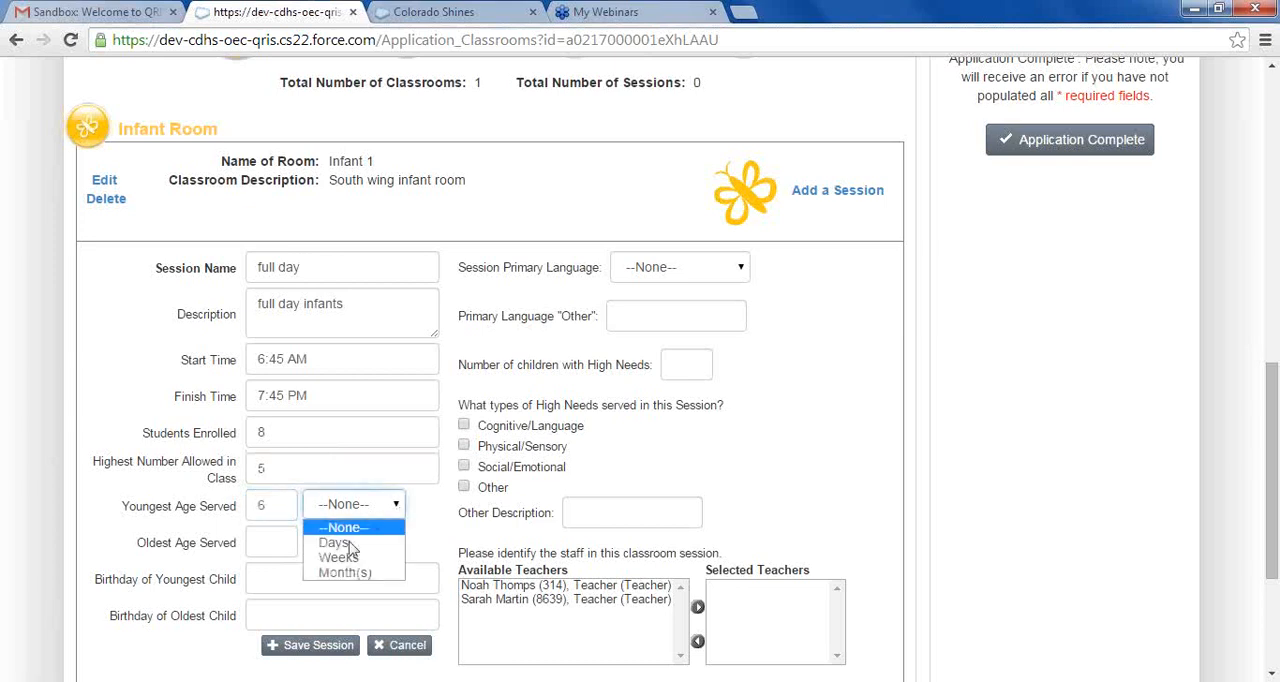
pyautogui.click(340, 557)
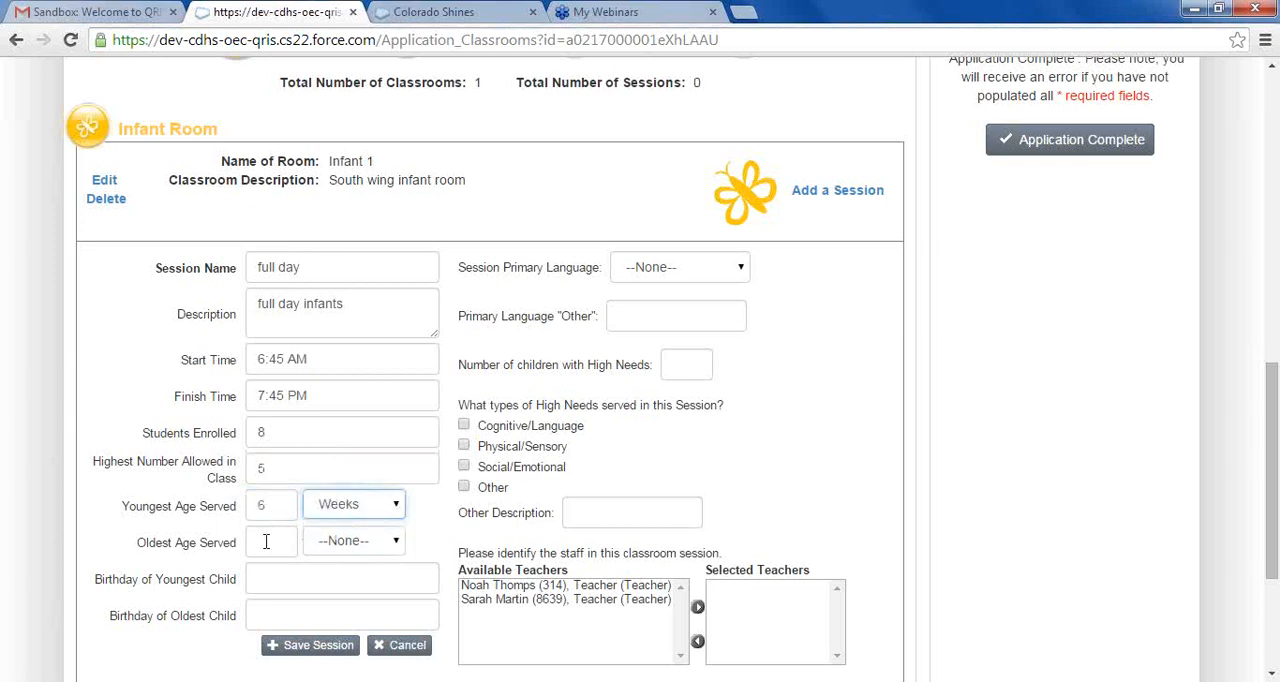
pyautogui.click(265, 541)
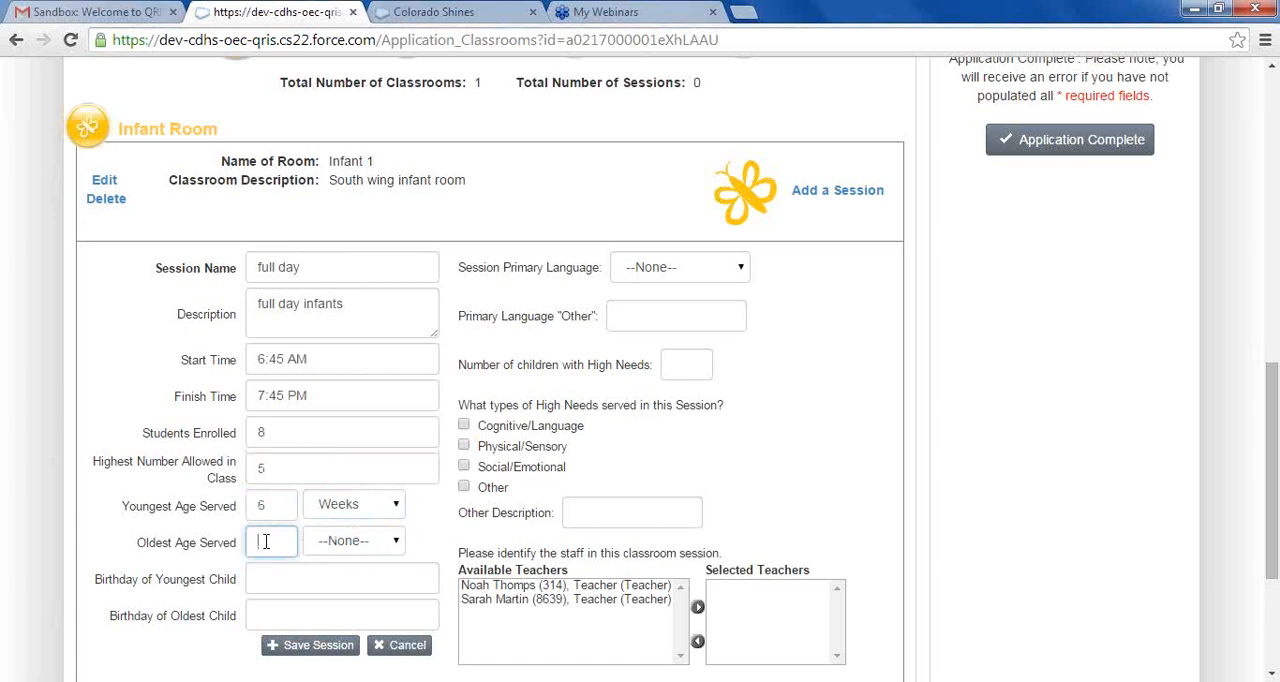
pyautogui.write('14')
pyautogui.click(395, 544)
pyautogui.click(355, 608)
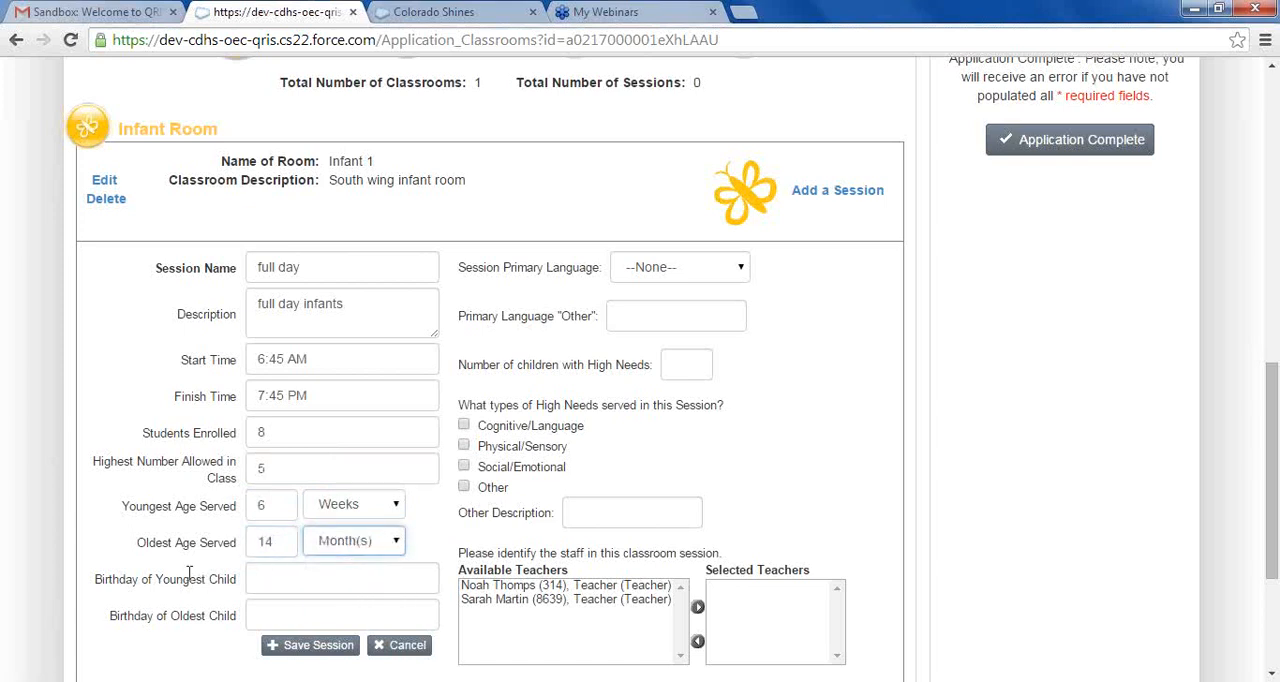
# Open the calendars for the birthdays of the youngest and oldest child in the session
pyautogui.click(291, 585)
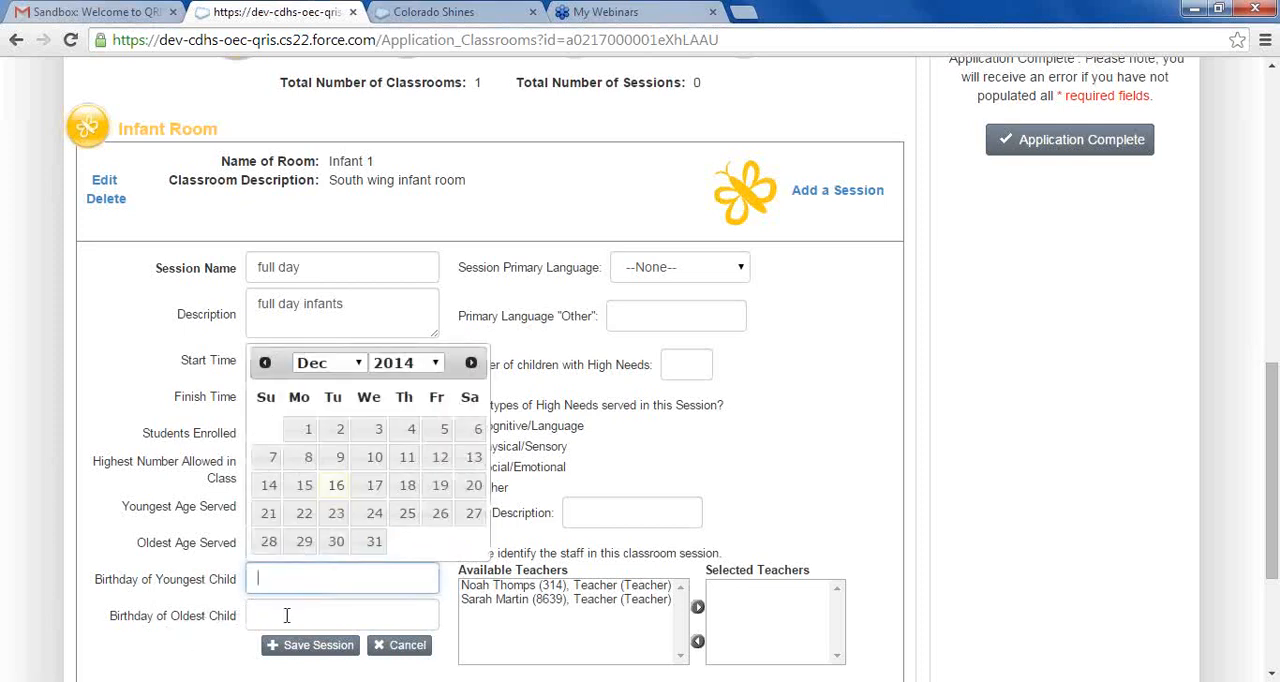
pyautogui.click(286, 614)
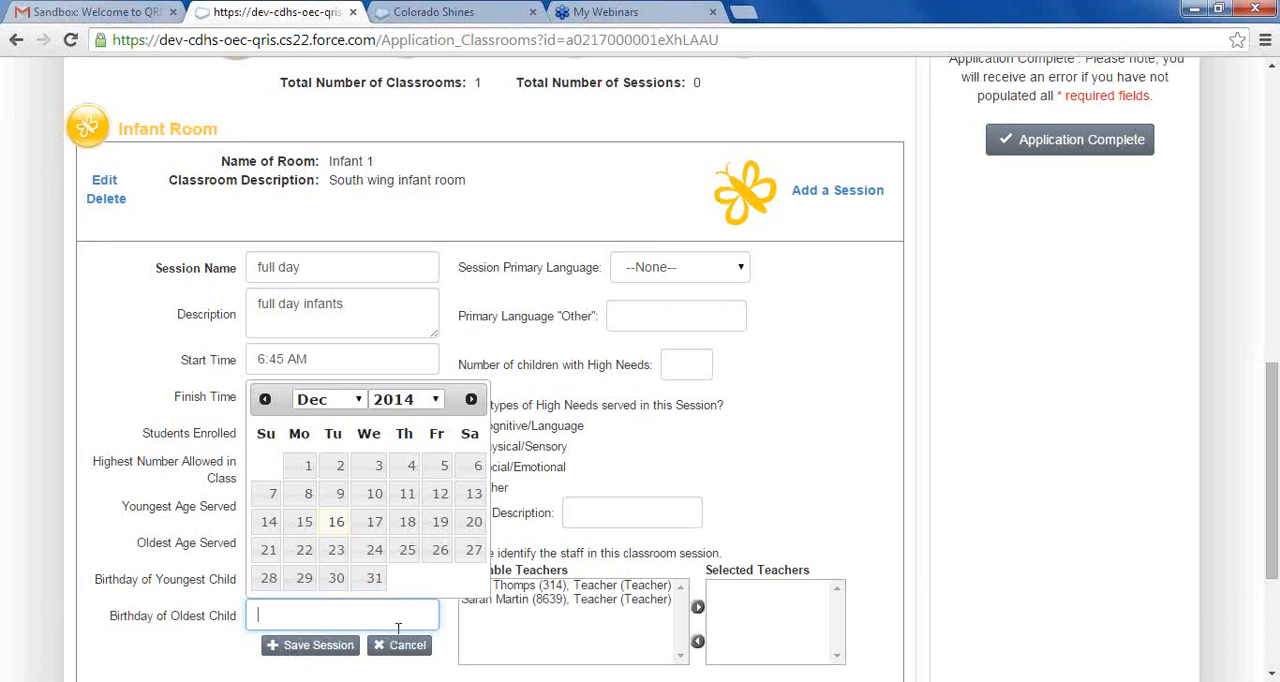
# Save the infant room session with both birthdays left blank and reopen it for editing
pyautogui.click(338, 646)
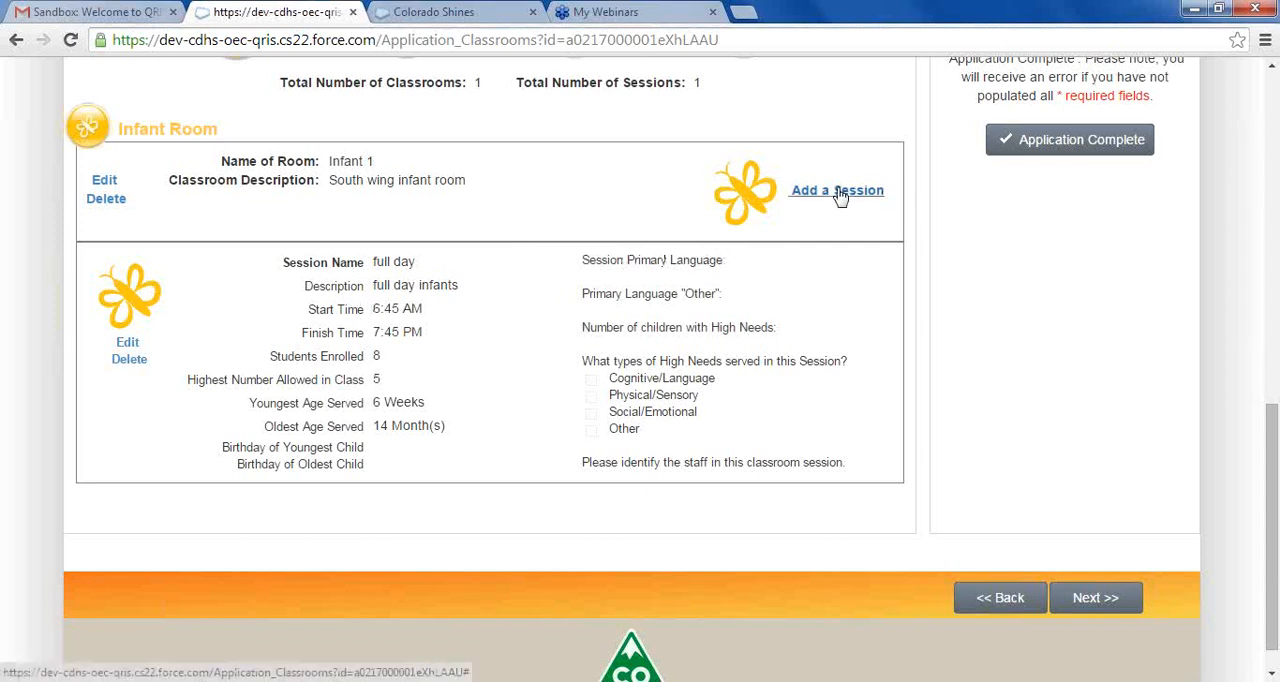
pyautogui.click(128, 344)
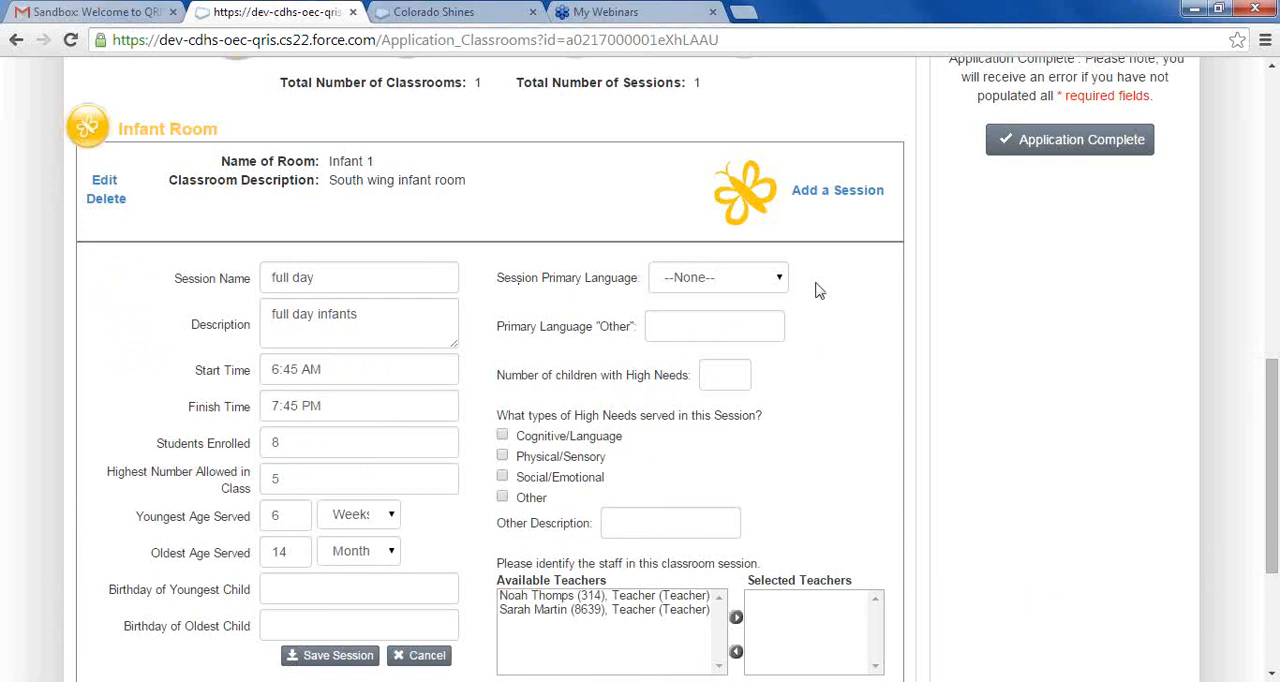
# Set the session's primary language to English and enter Spanish as the "Other" primary language
pyautogui.click(780, 280)
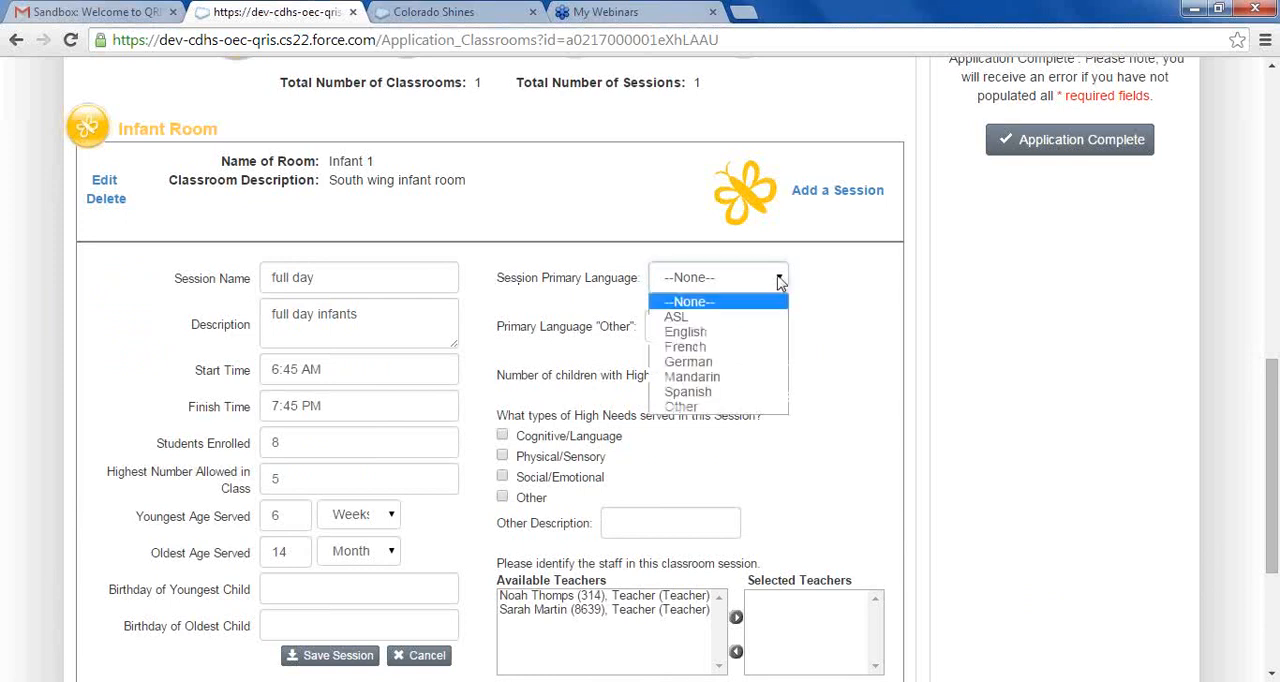
pyautogui.click(698, 340)
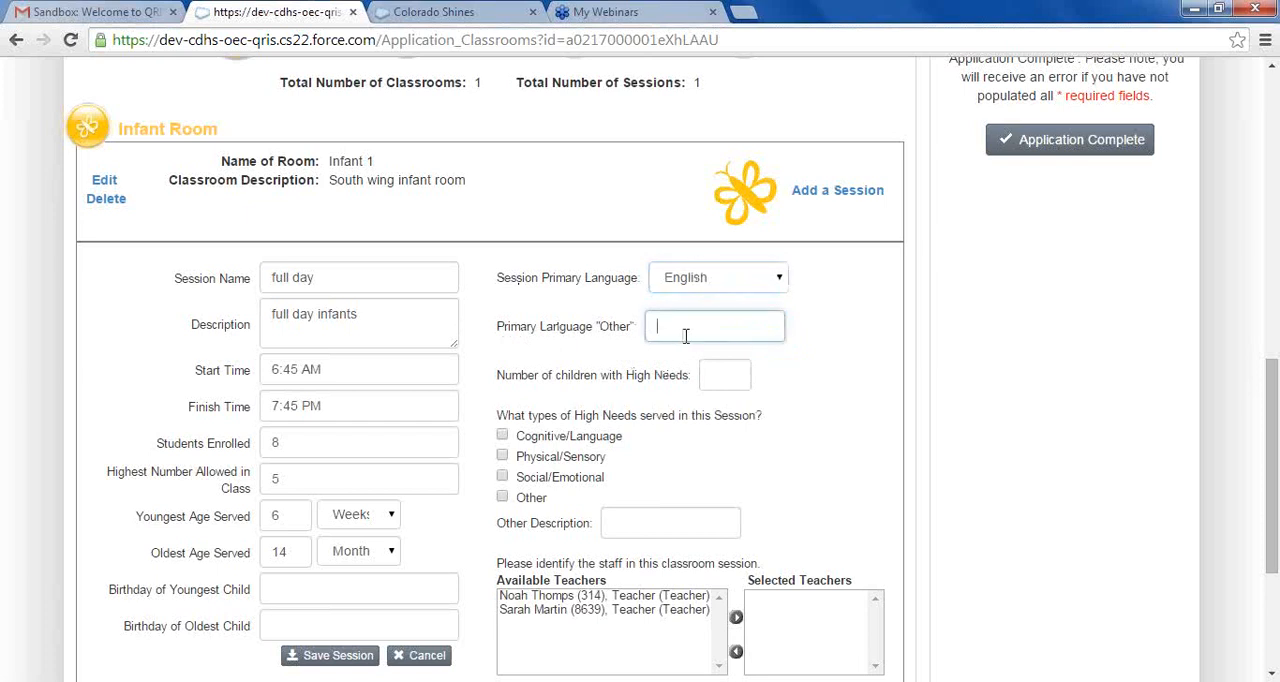
pyautogui.write('Spanish')
# Enter 1 child with High Needs for the session and mark Physical/Sensory as the type served
pyautogui.click(727, 379)
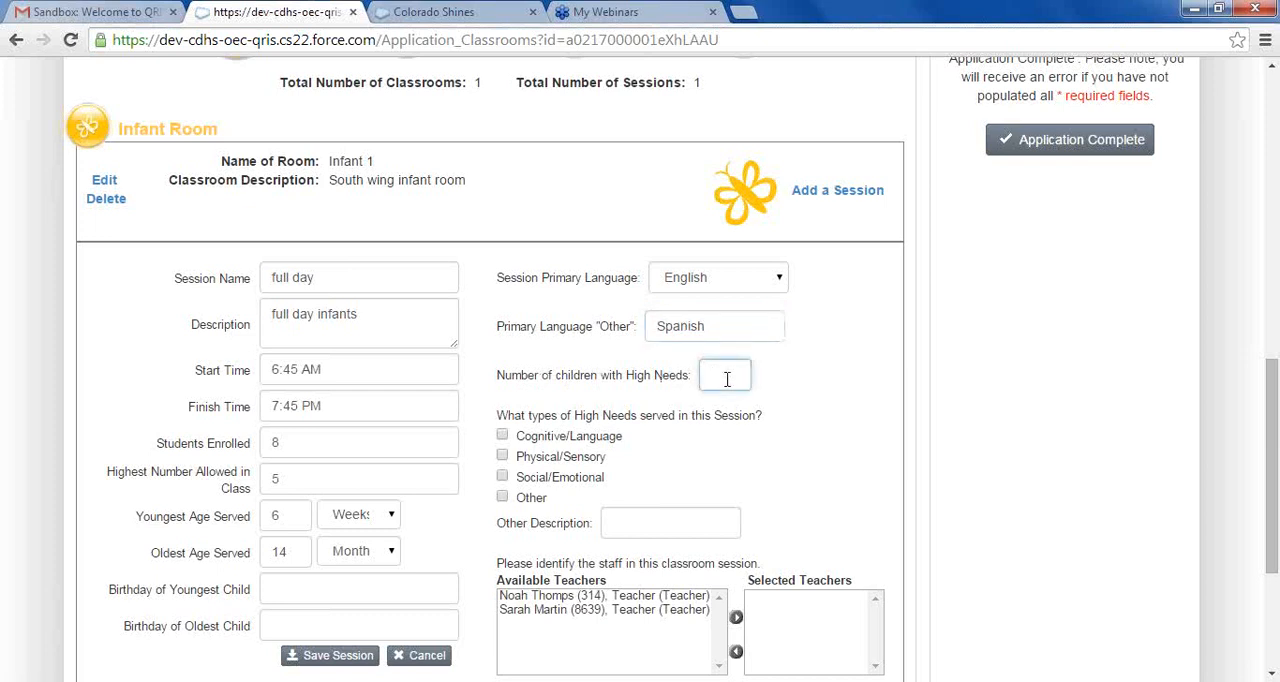
pyautogui.write('1')
pyautogui.click(503, 456)
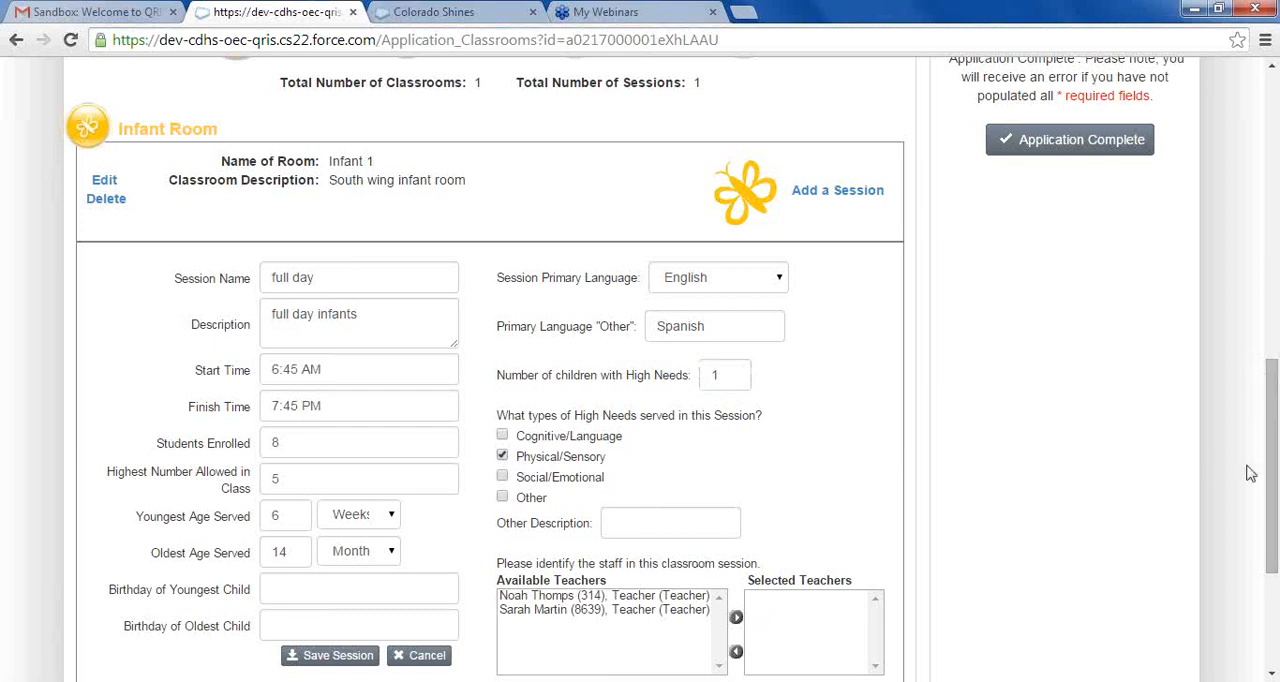
# Assign the first available teacher to the infant session and save the session
pyautogui.moveTo(1272, 450); pyautogui.dragTo(1272, 496)
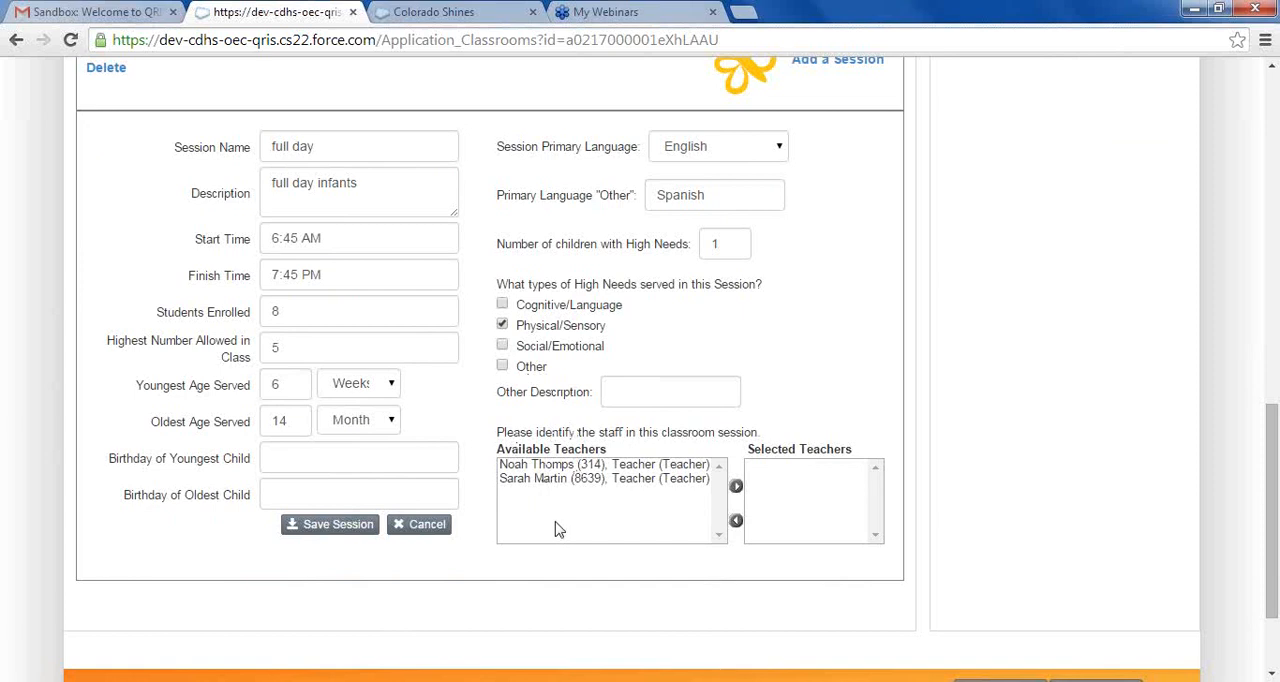
pyautogui.click(576, 468)
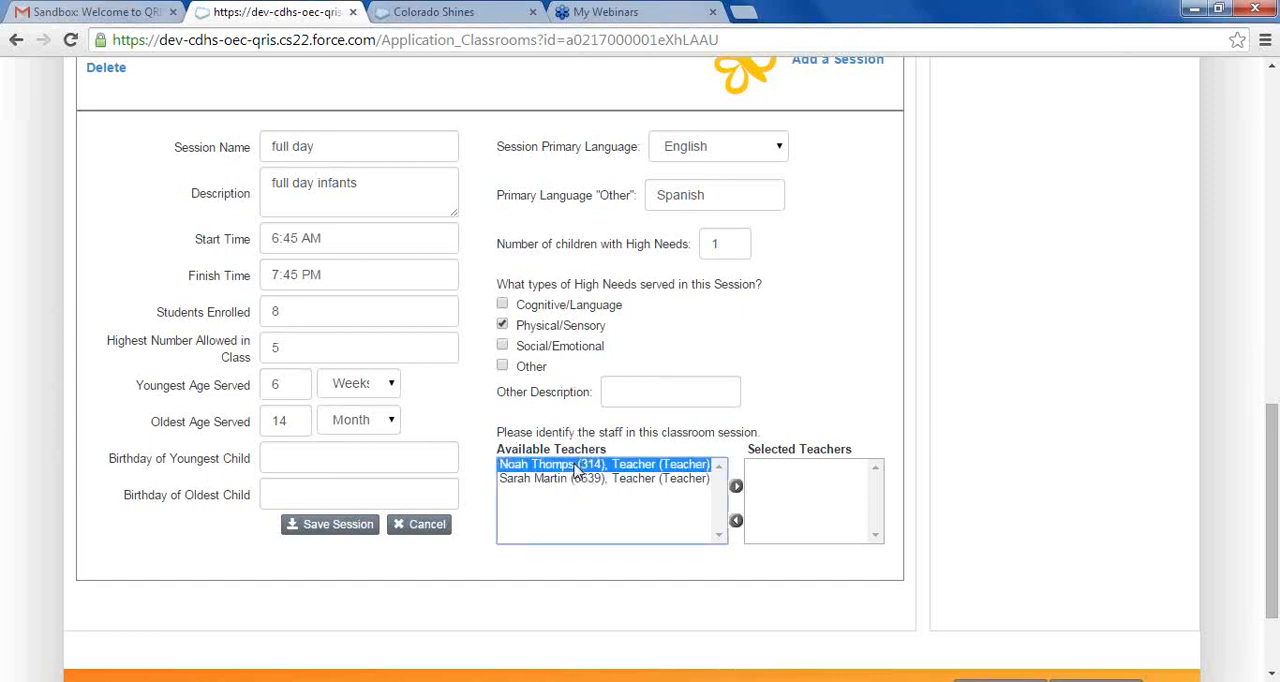
pyautogui.click(736, 489)
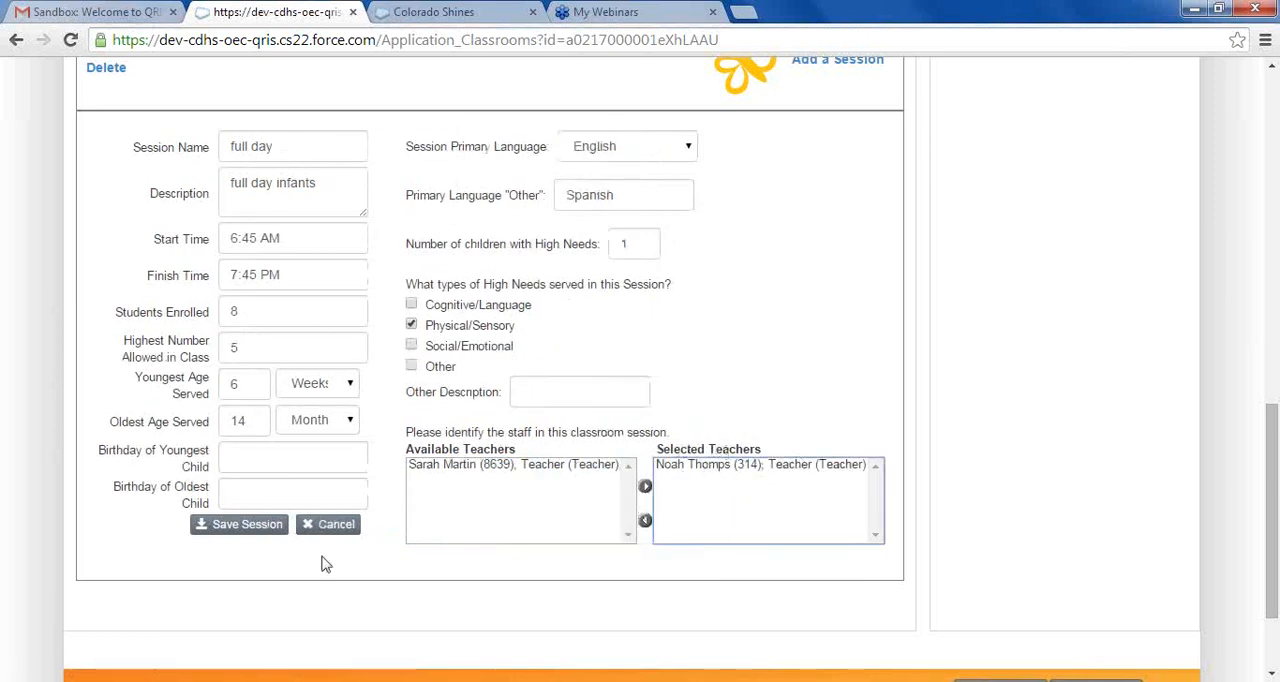
pyautogui.click(251, 530)
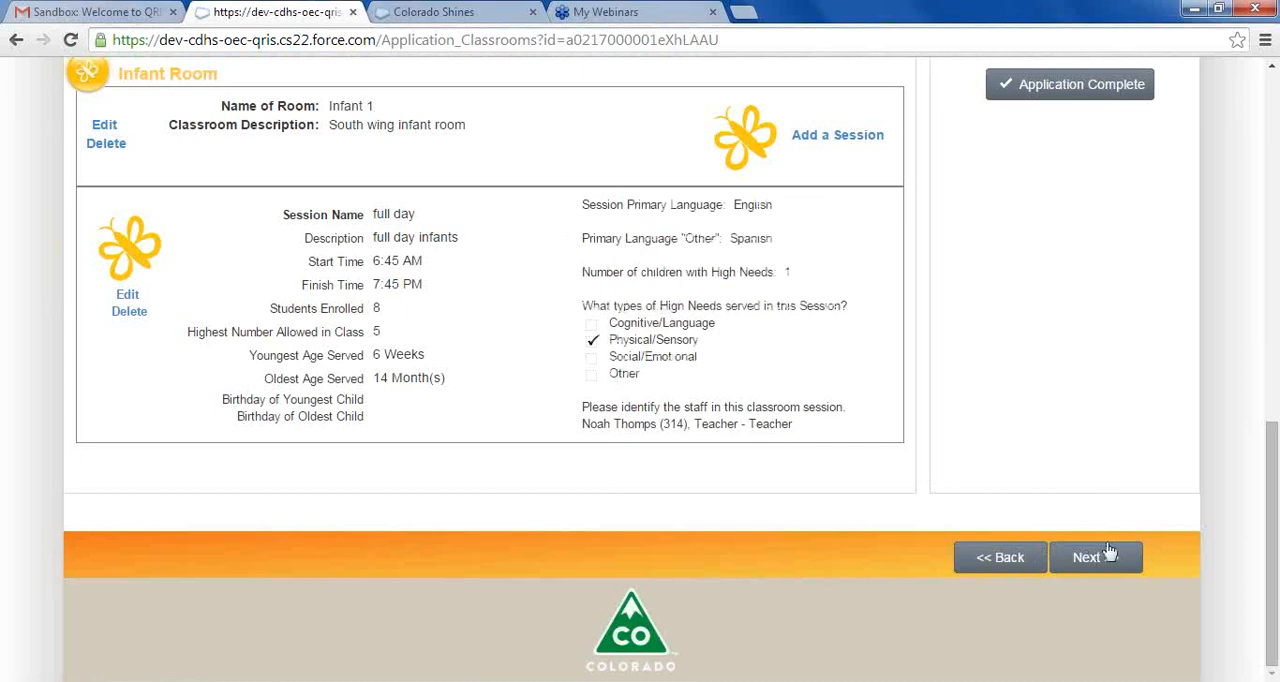
# Add a Preschool Room named ps 1 with the description "am/pm room" in the Classrooms section and save it
pyautogui.click(1092, 568)
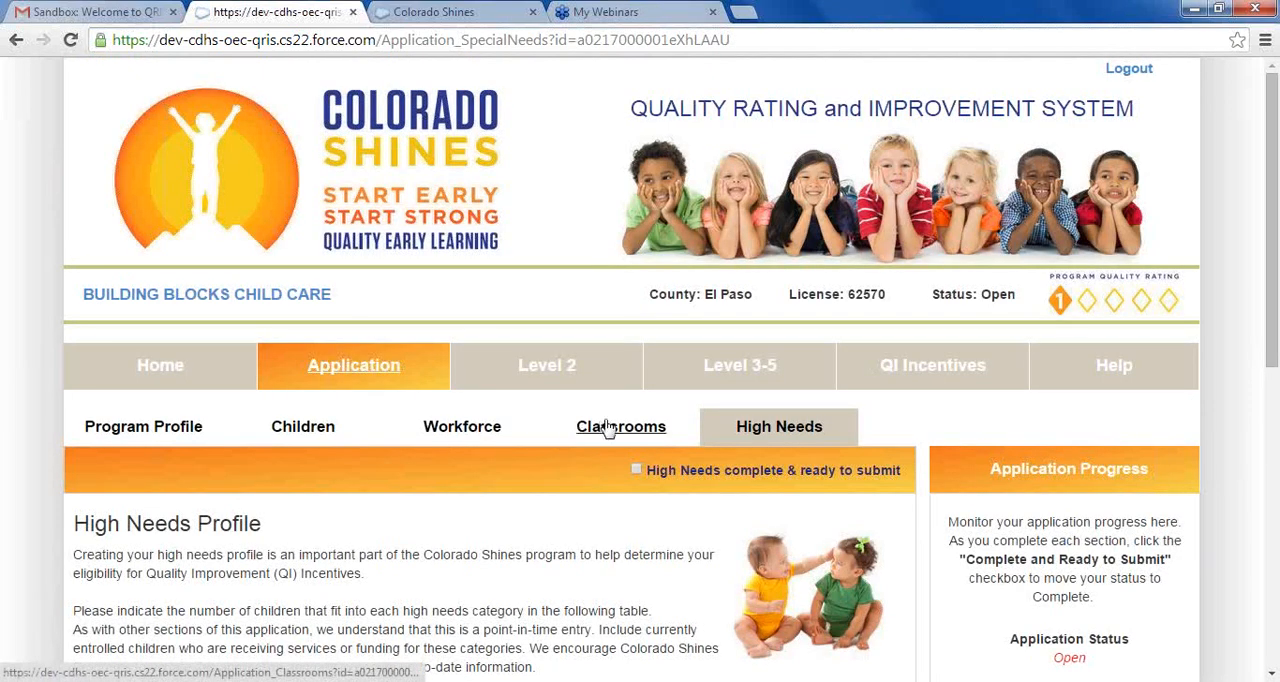
pyautogui.click(604, 428)
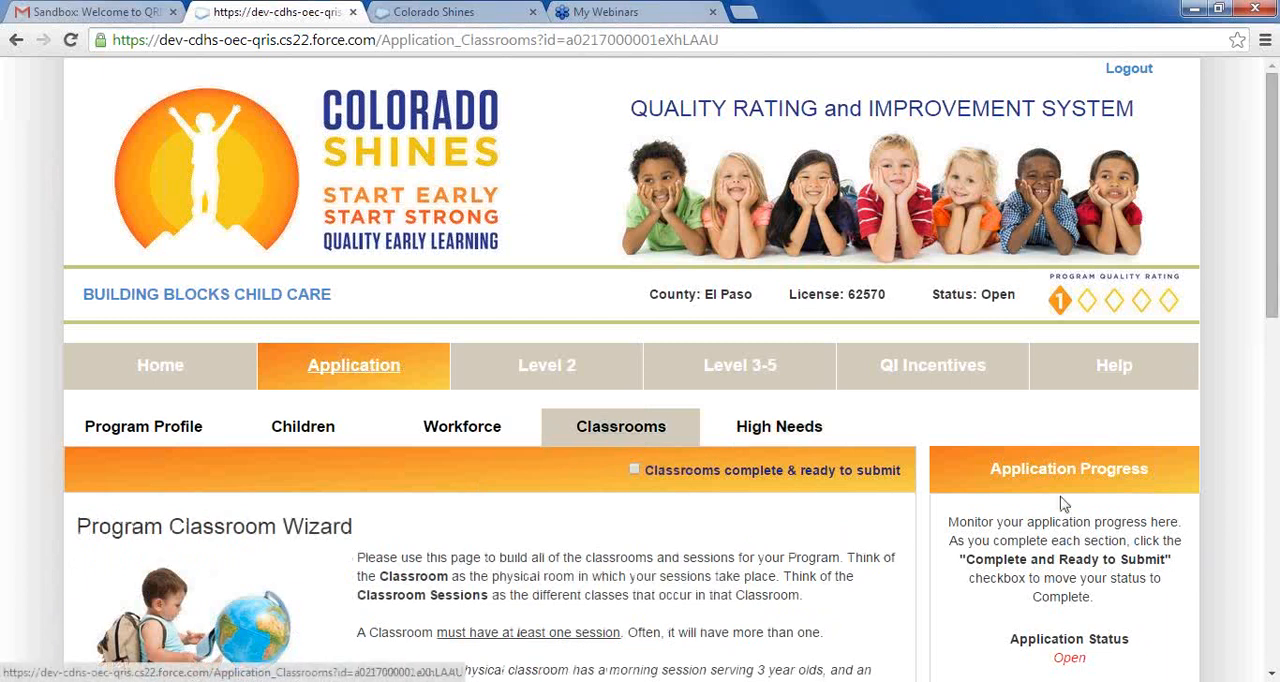
pyautogui.scroll(-4, 1063, 503)
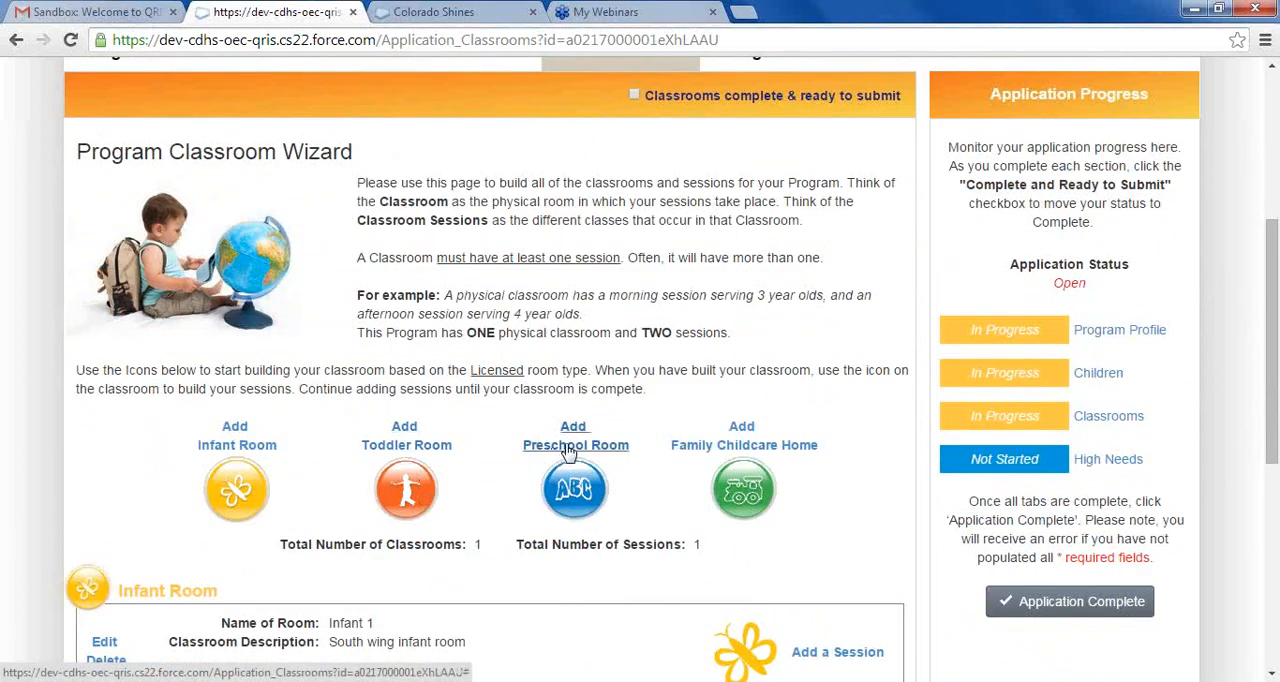
pyautogui.click(577, 444)
pyautogui.click(311, 356)
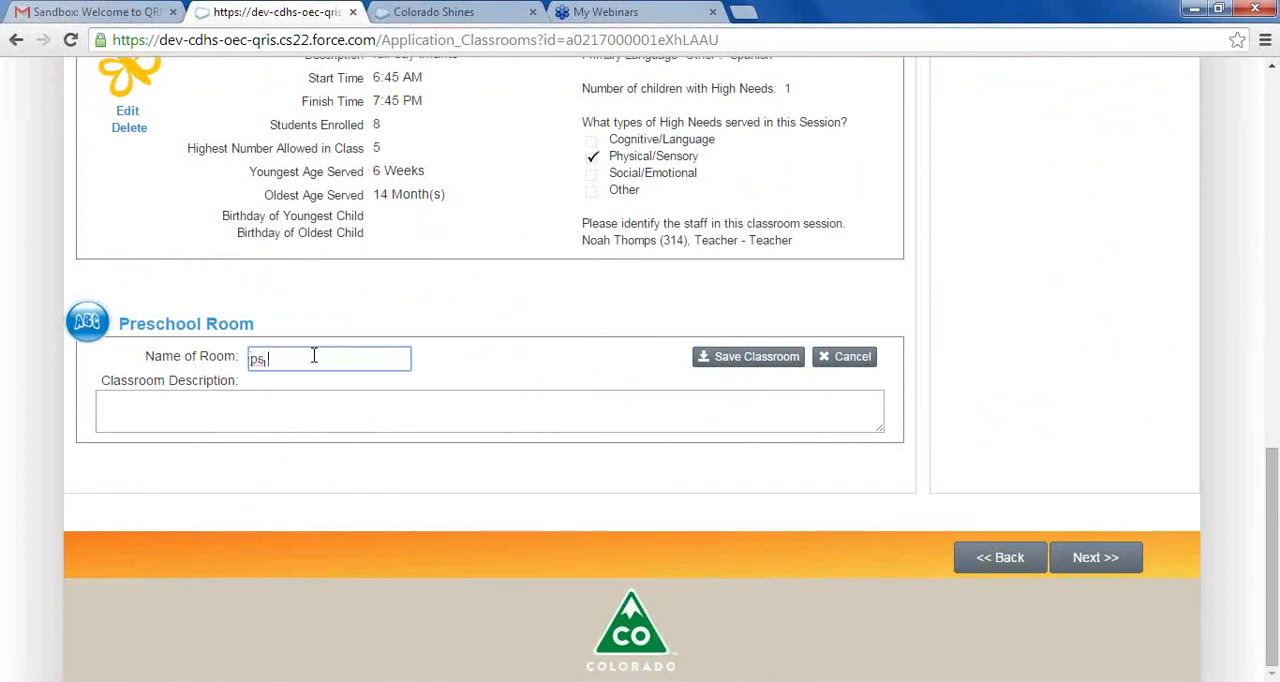
pyautogui.click(243, 399)
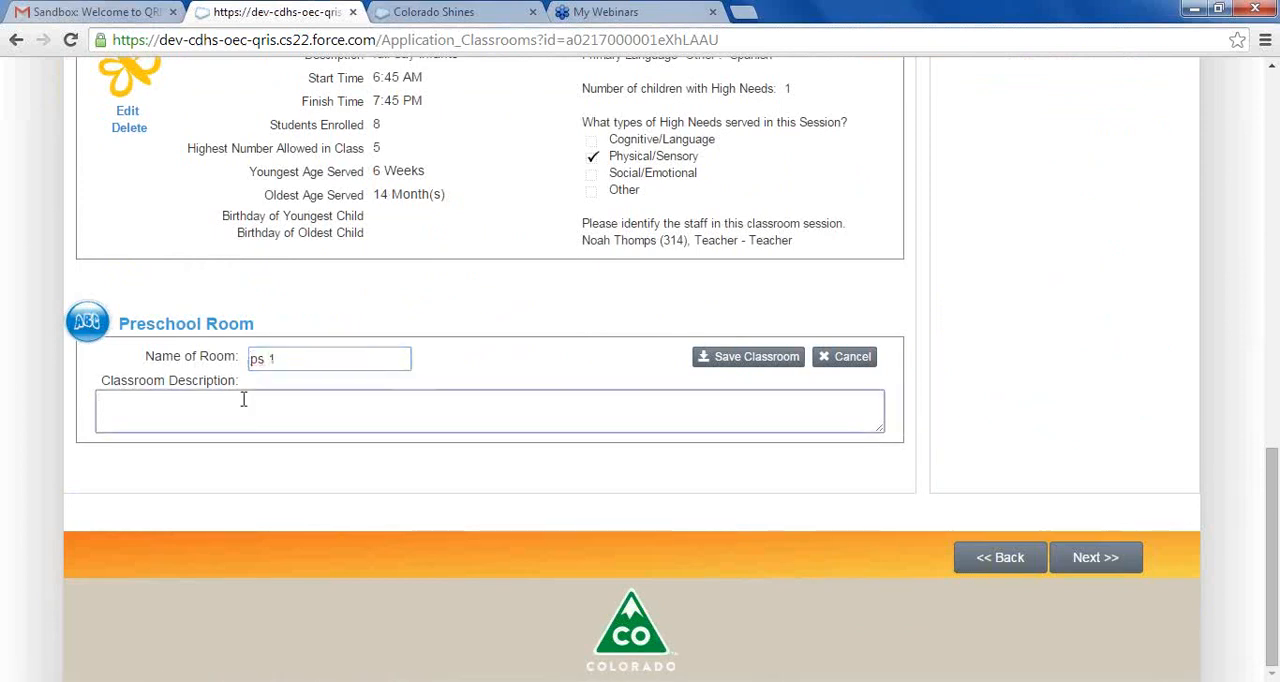
pyautogui.write('am/pm room')
pyautogui.click(757, 364)
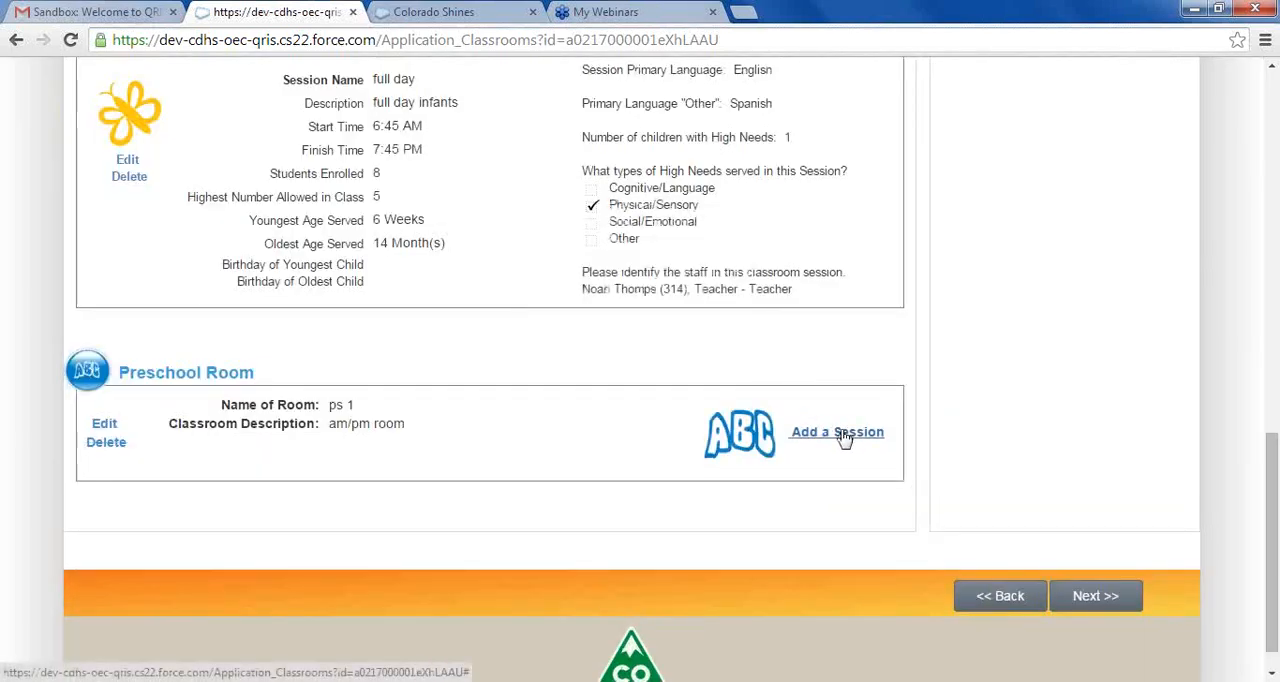
# Open a new session form for the ps 1 preschool room, leave it blank and move on to the High Needs section
pyautogui.click(845, 436)
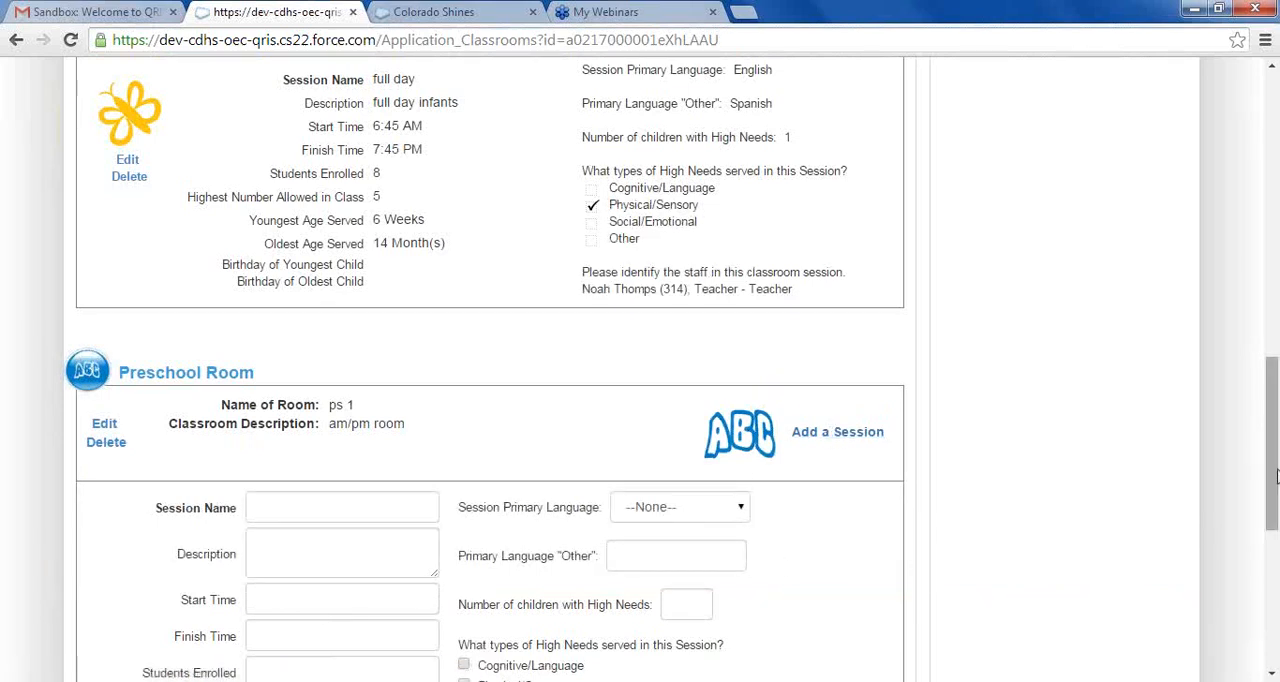
pyautogui.moveTo(1275, 468); pyautogui.dragTo(1240, 606)
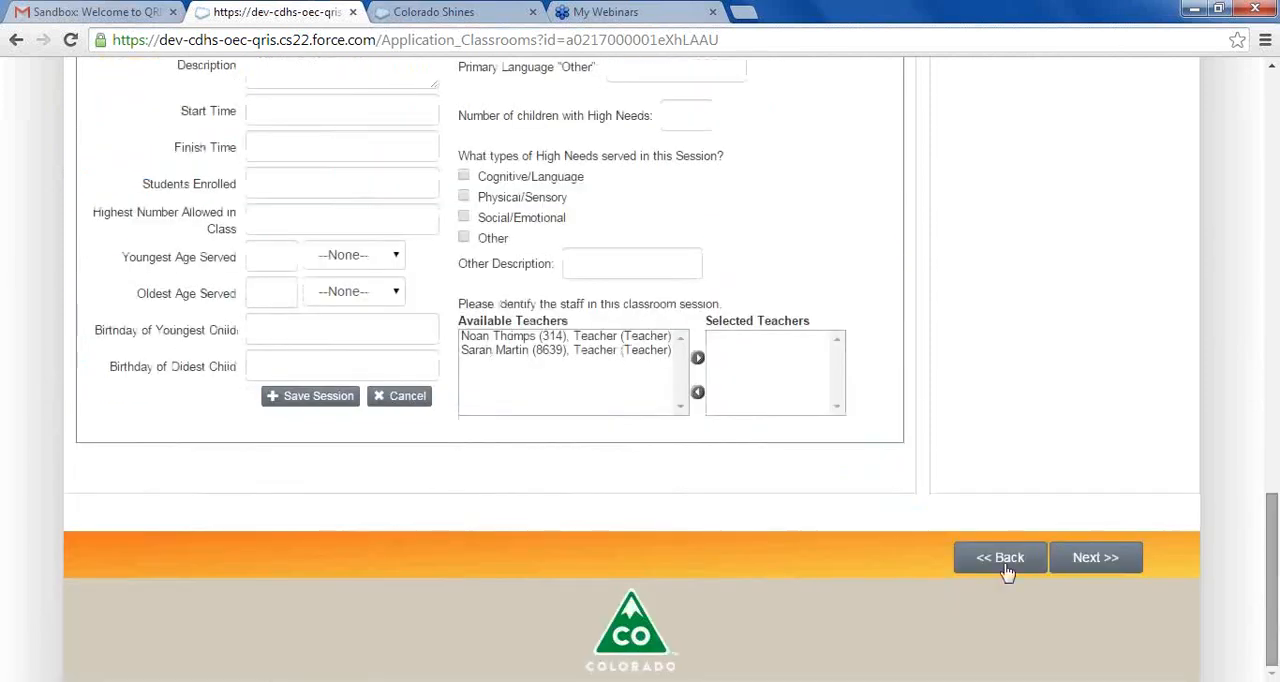
pyautogui.click(1096, 560)
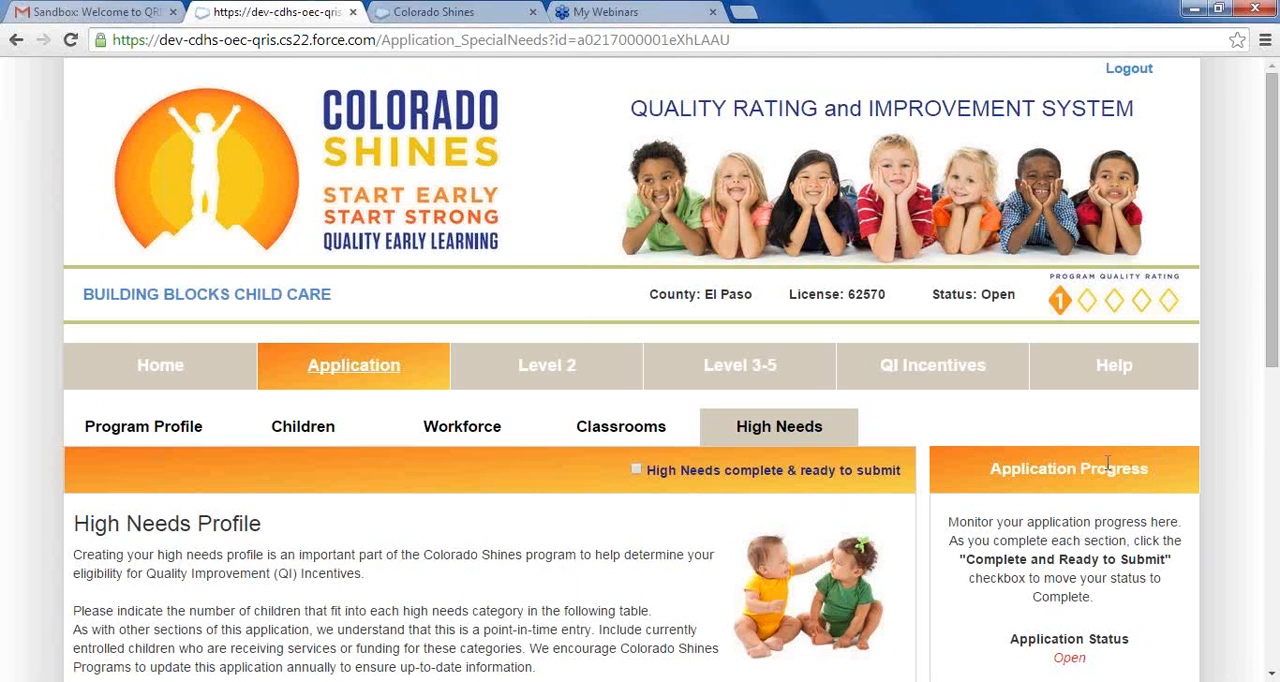
# Enter 1 infant, 2 toddlers and 6 preschoolers for CCCAP, and 4 preschoolers for the Colorado Preschool Program
pyautogui.scroll(-3, 1107, 462)
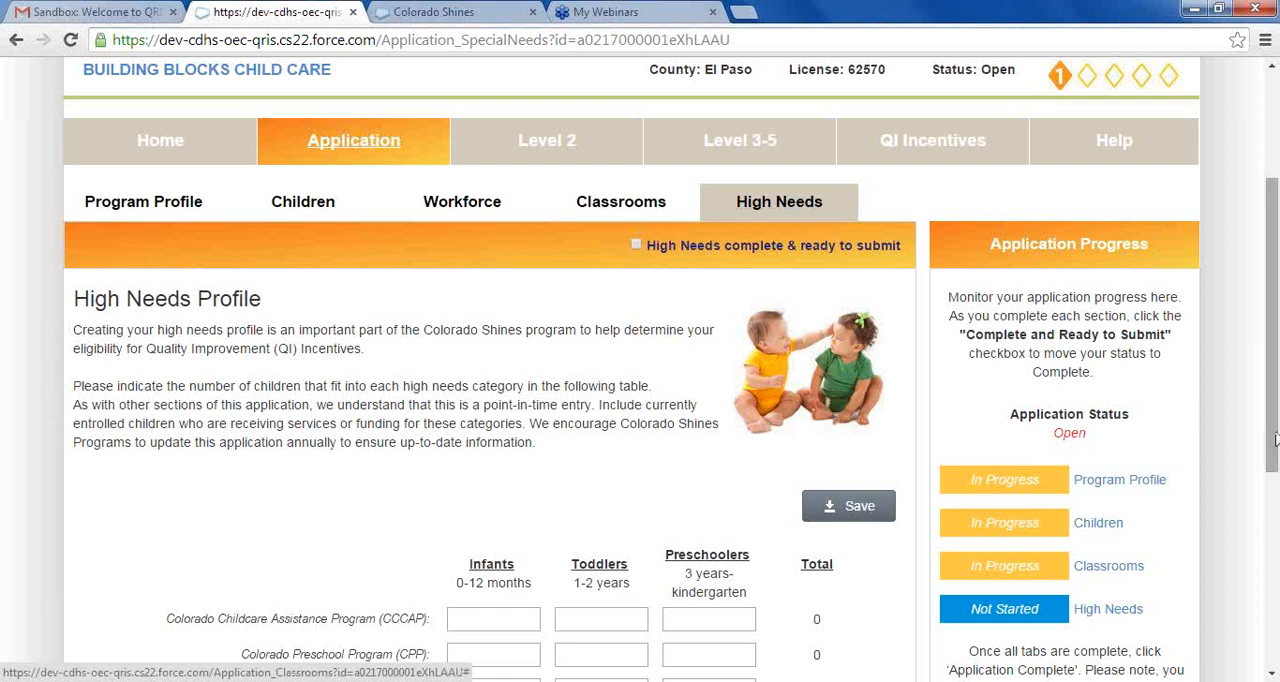
pyautogui.moveTo(1274, 432); pyautogui.dragTo(1272, 490)
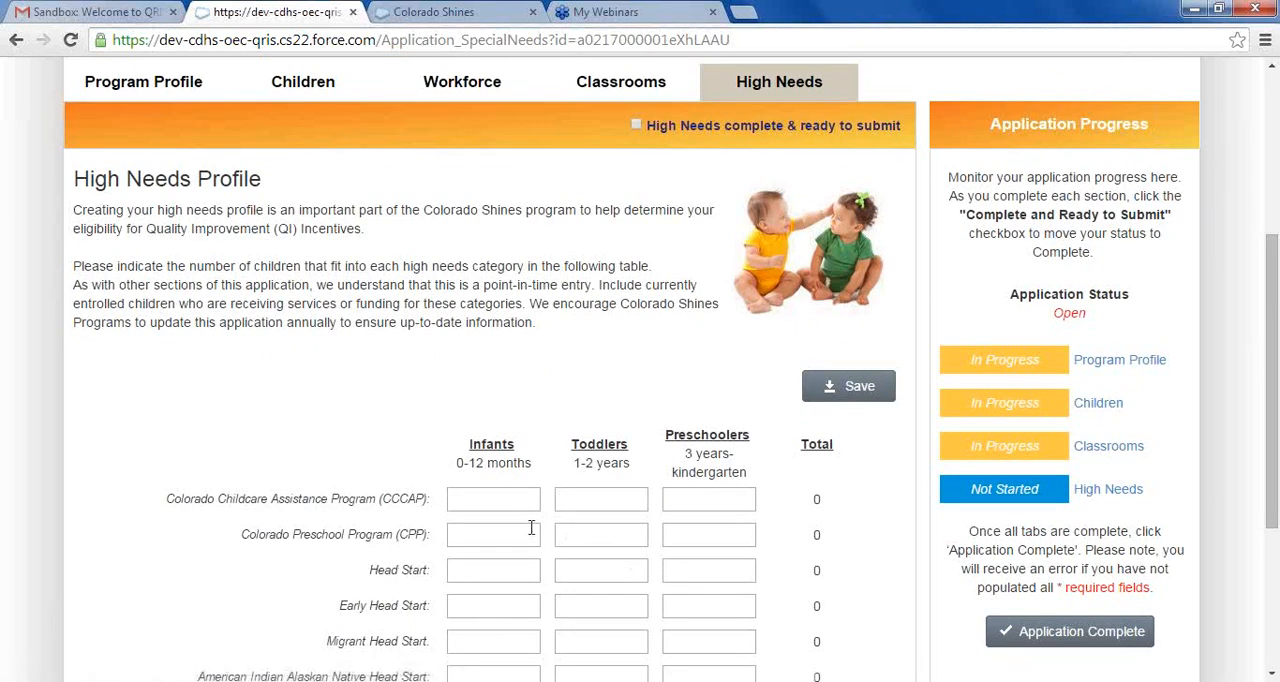
pyautogui.click(503, 499)
pyautogui.click(591, 499)
pyautogui.click(677, 498)
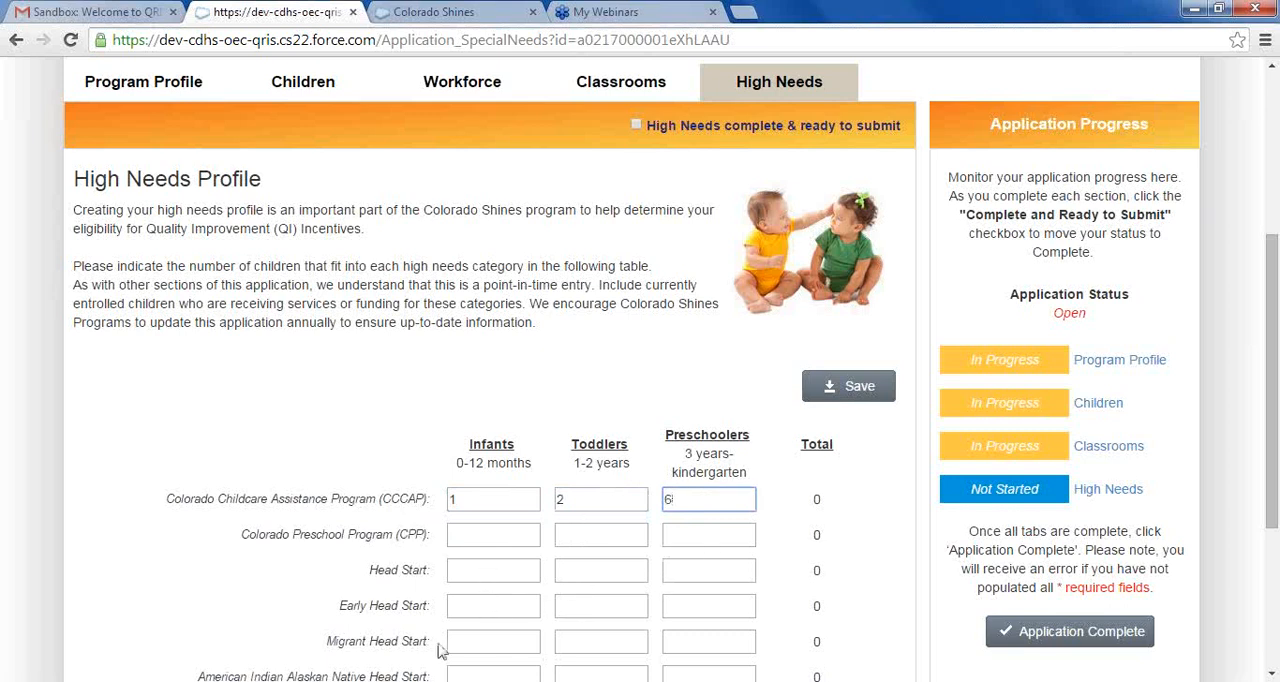
pyautogui.click(691, 535)
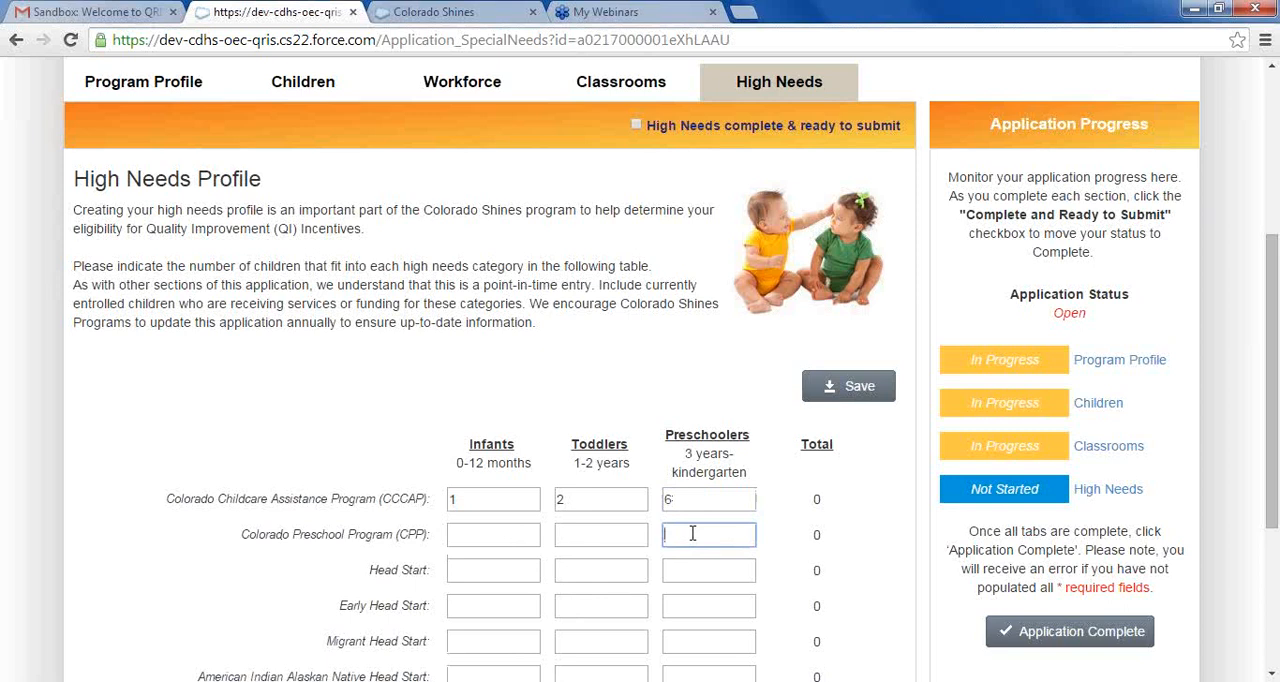
pyautogui.write('4')
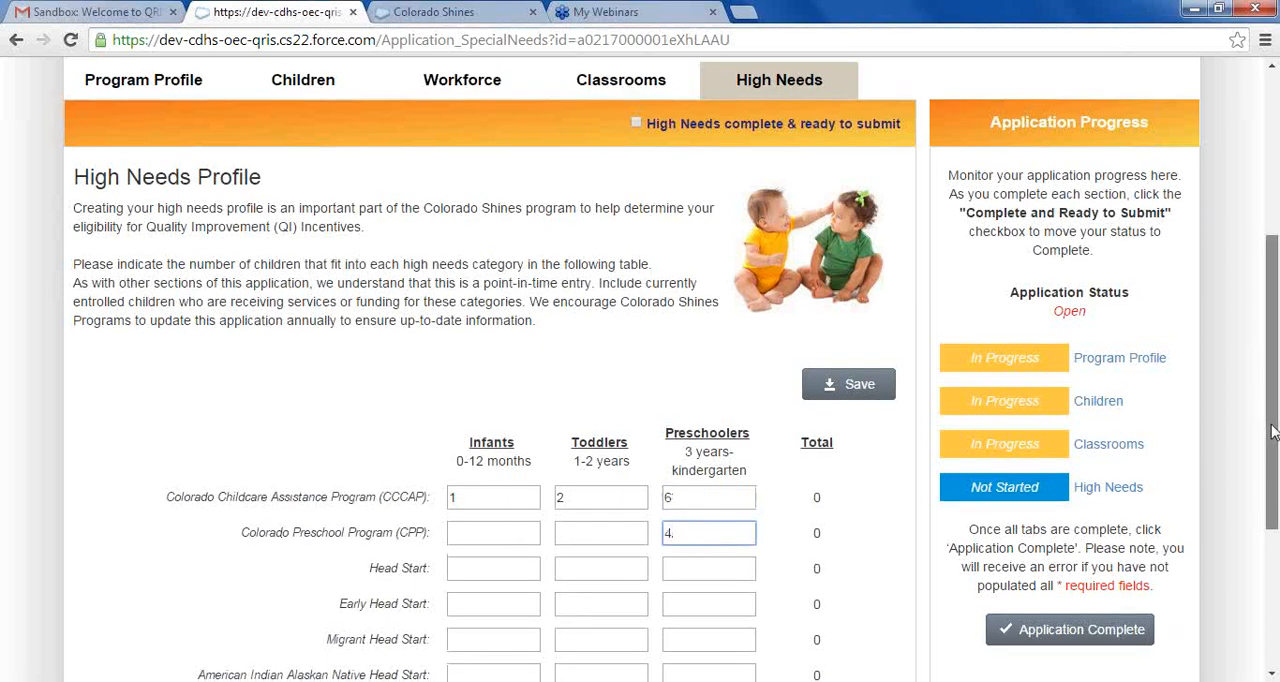
# Enter 1 infant receiving services through an IFSP and 2 preschoolers through an IEP, and save the High Needs profile
pyautogui.scroll(-3, 405, 515)
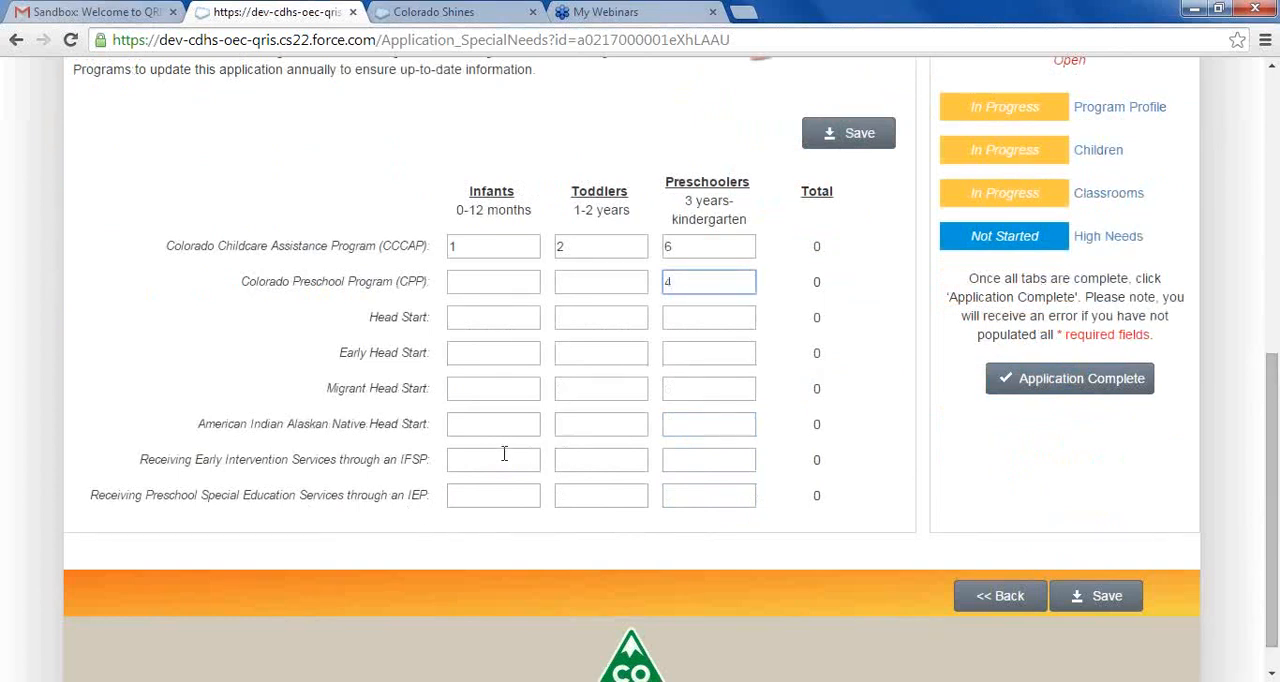
pyautogui.click(500, 459)
pyautogui.click(632, 499)
pyautogui.click(678, 488)
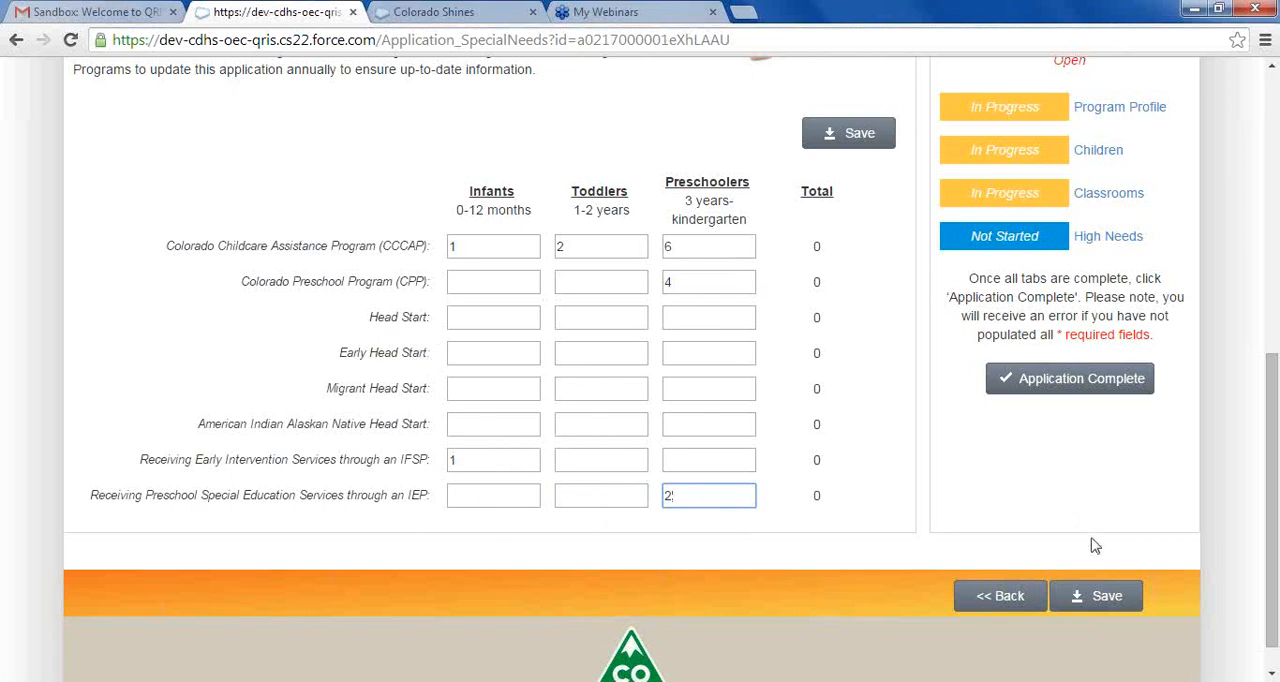
pyautogui.click(1099, 600)
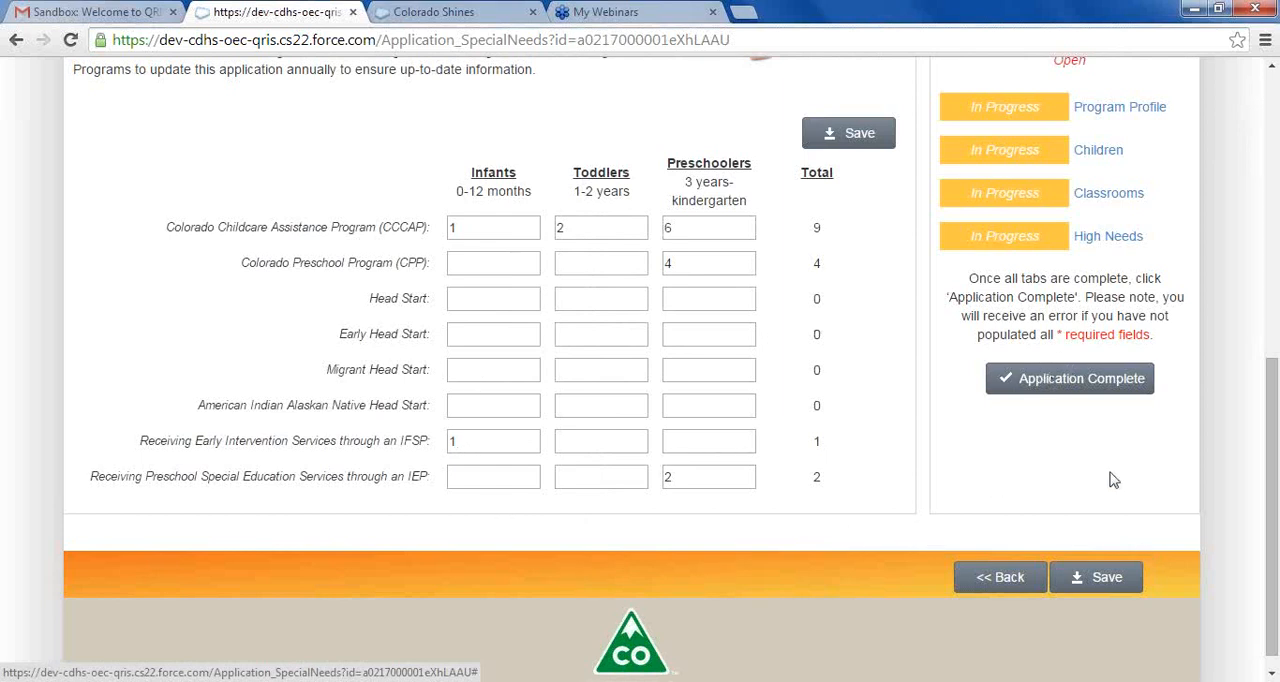
# Mark the High Needs and Classrooms sections as complete and ready to submit
pyautogui.moveTo(1274, 570); pyautogui.dragTo(1274, 453)
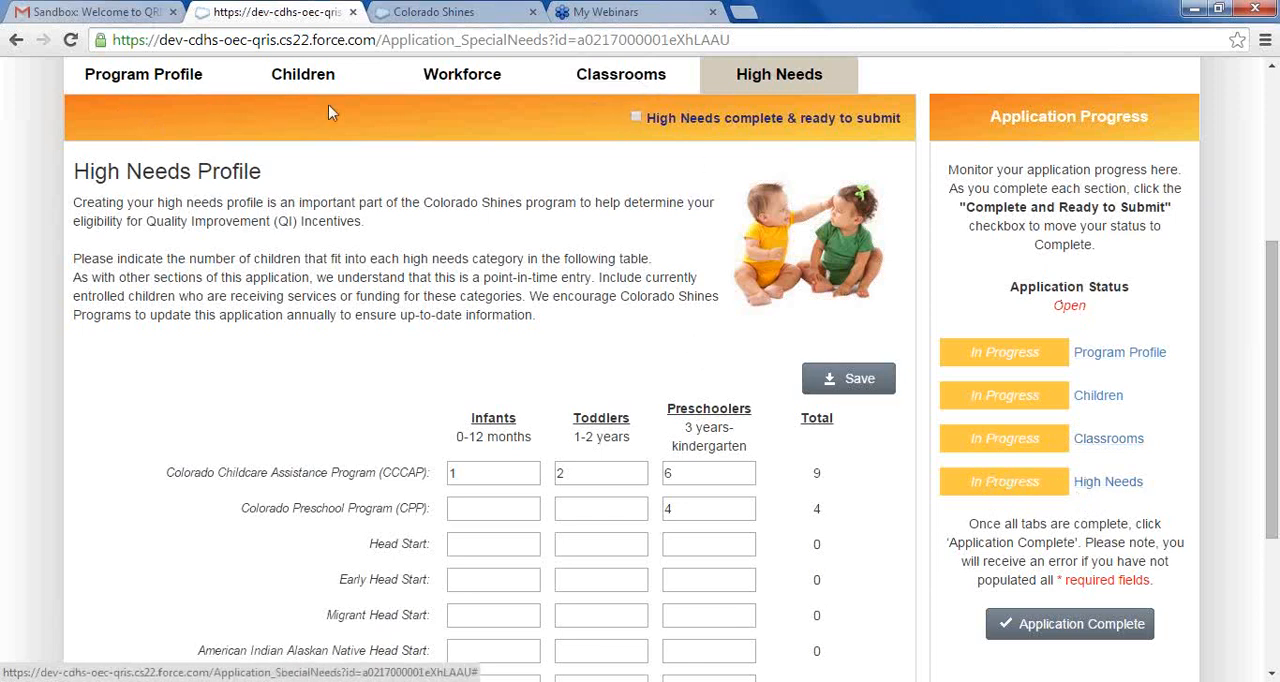
pyautogui.click(636, 120)
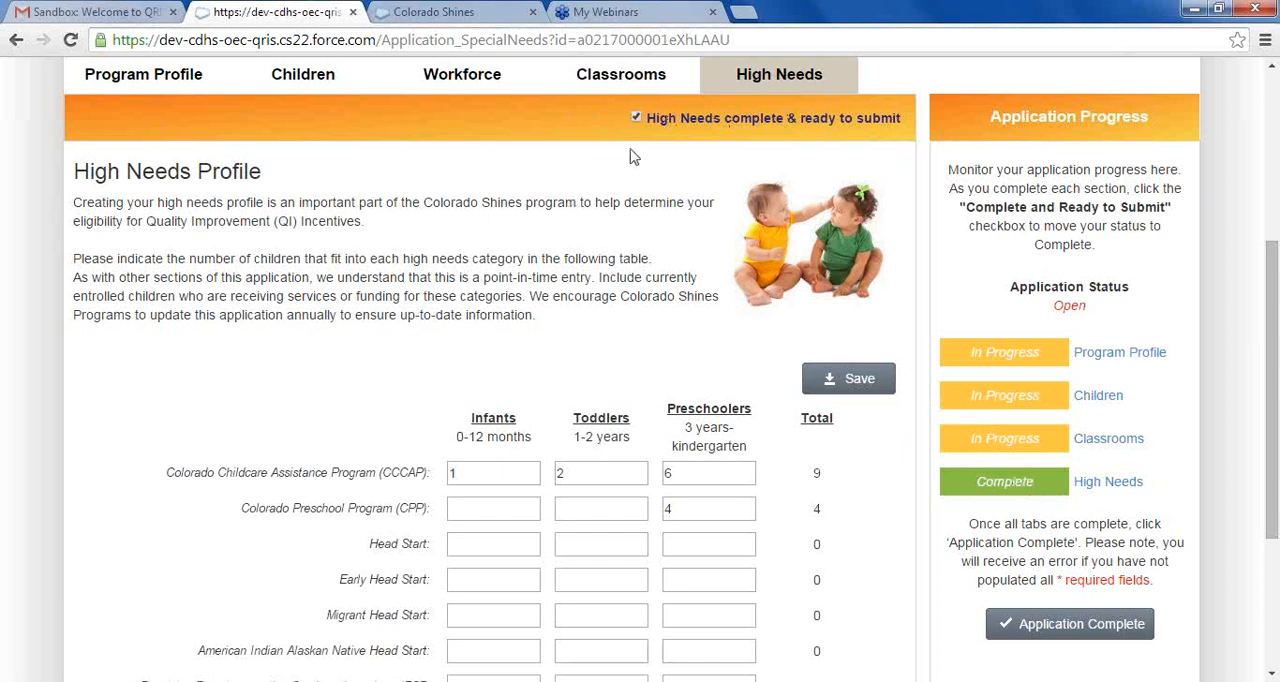
pyautogui.click(622, 78)
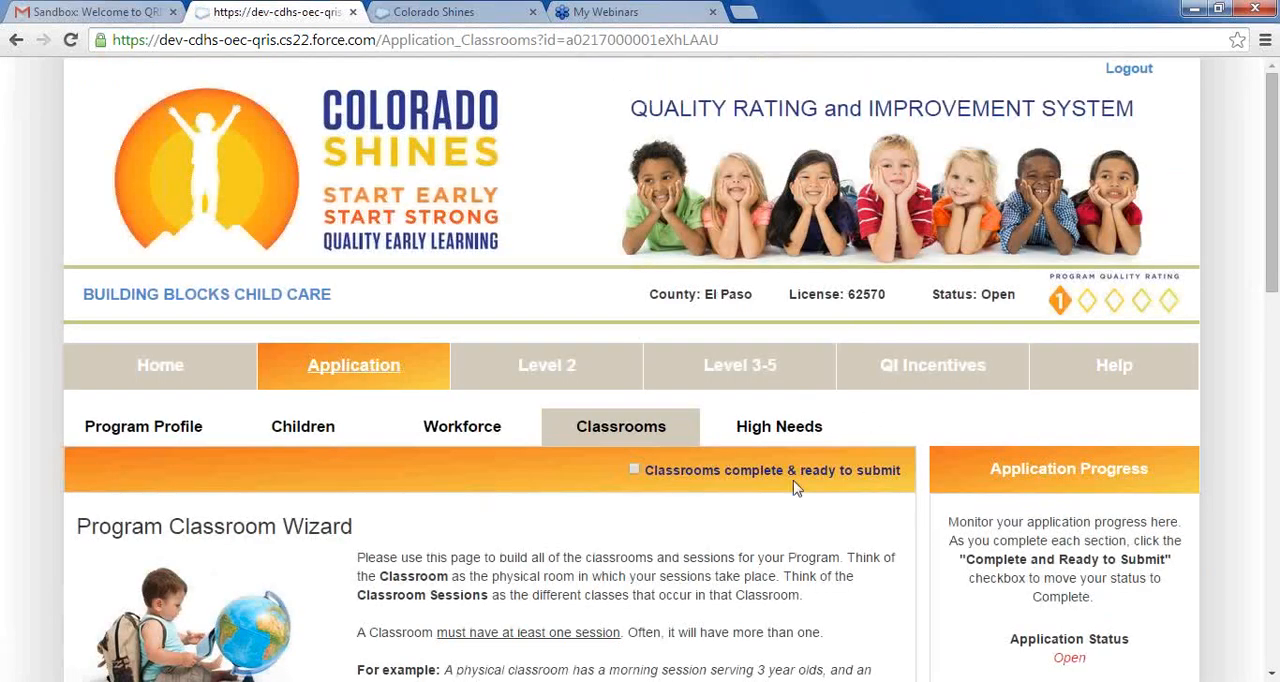
pyautogui.click(636, 471)
# Mark the Children section as complete and ready to submit and check the application progress
pyautogui.click(332, 434)
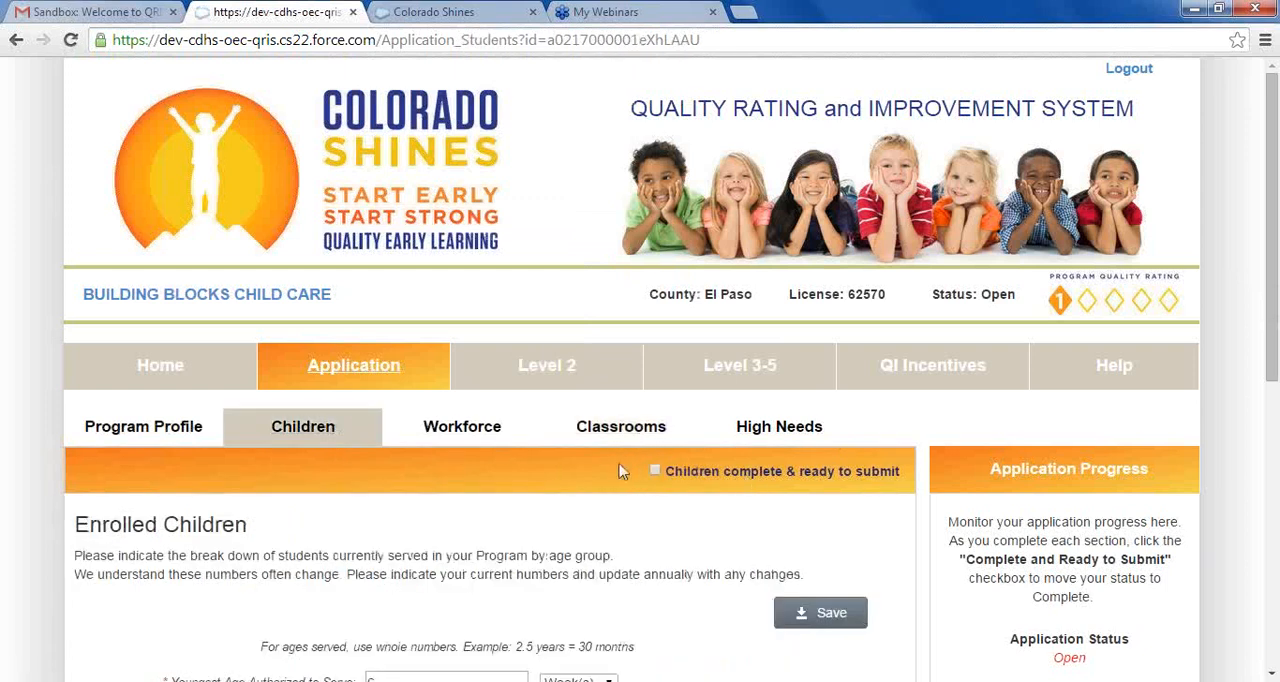
pyautogui.click(655, 471)
pyautogui.scroll(-4, 1073, 553)
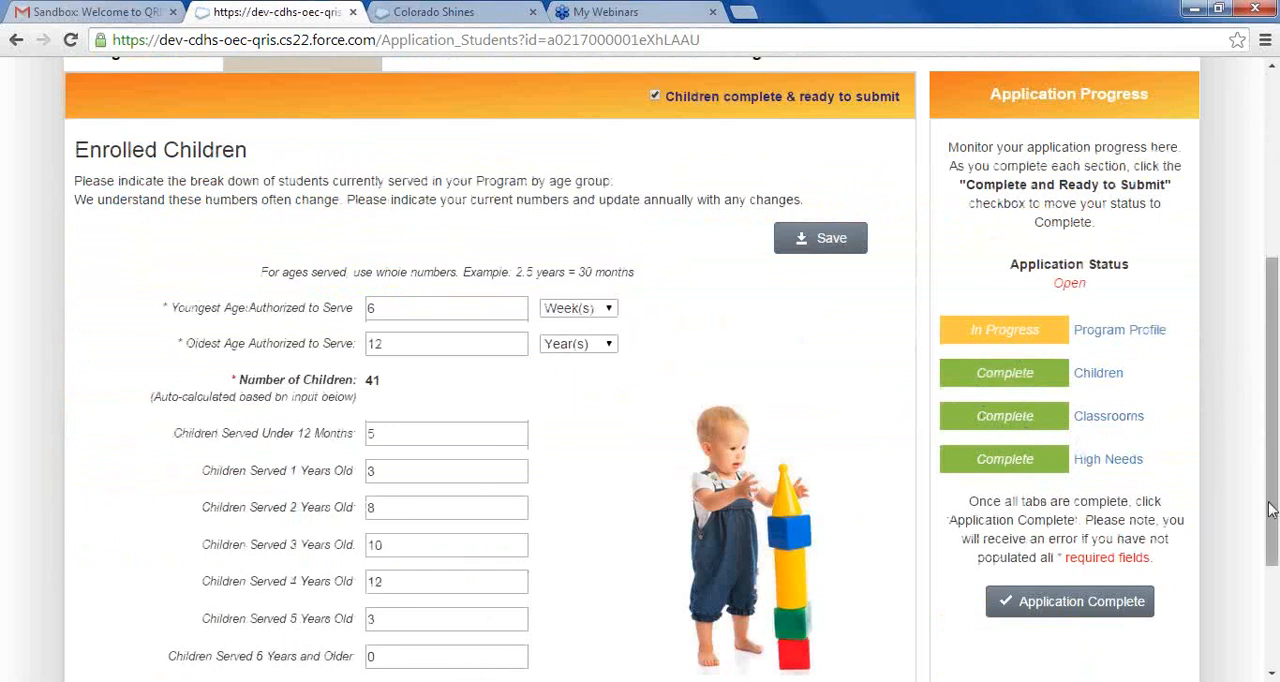
pyautogui.scroll(1, 700, 380)
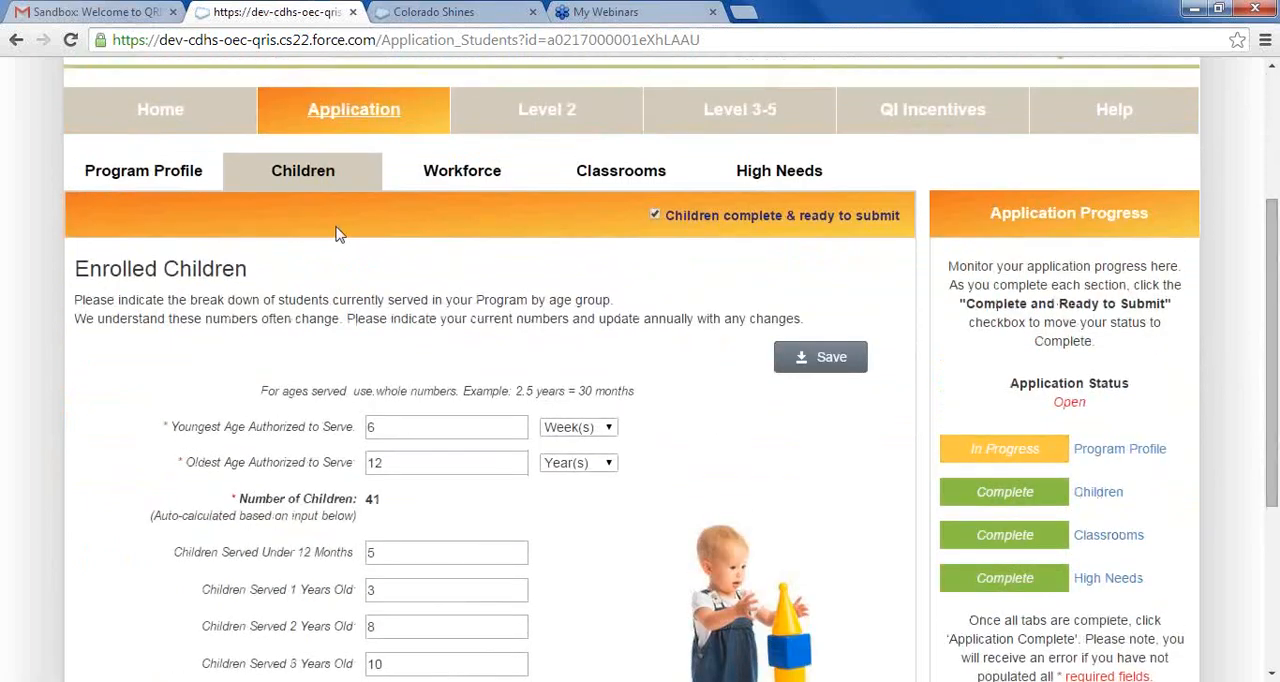
# Mark the Program Profile section as complete and ready to submit and review the progress of all sections
pyautogui.click(168, 173)
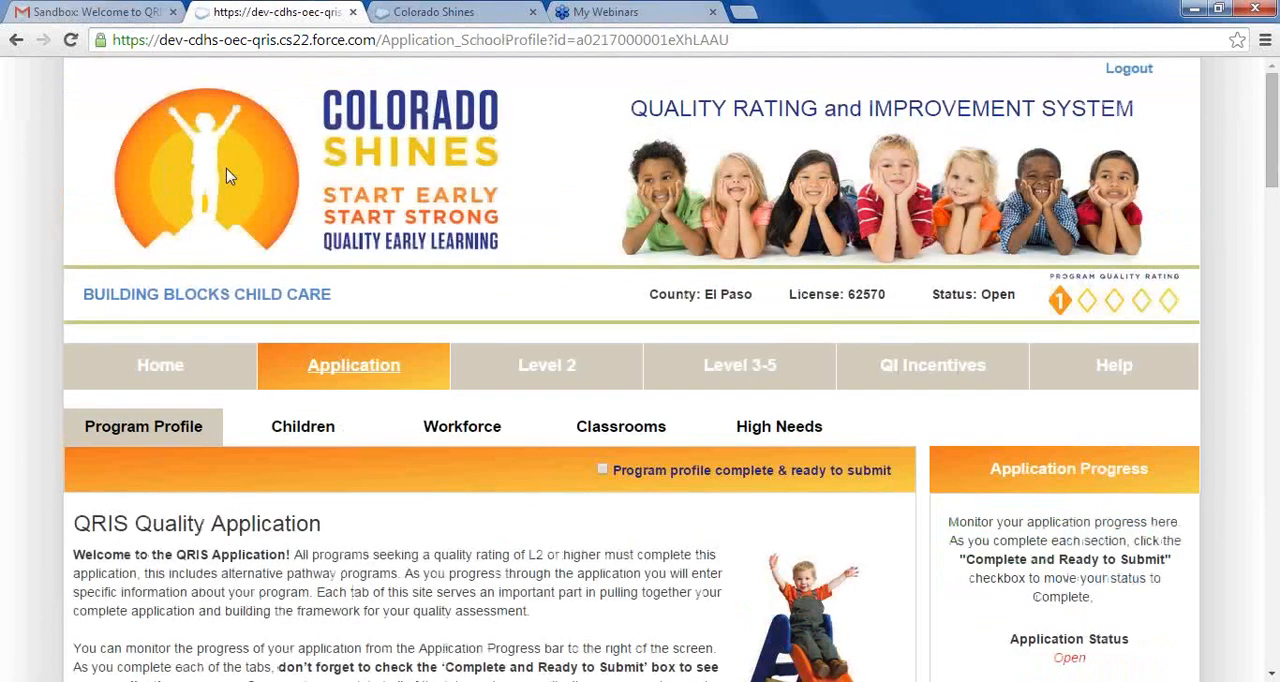
pyautogui.click(603, 470)
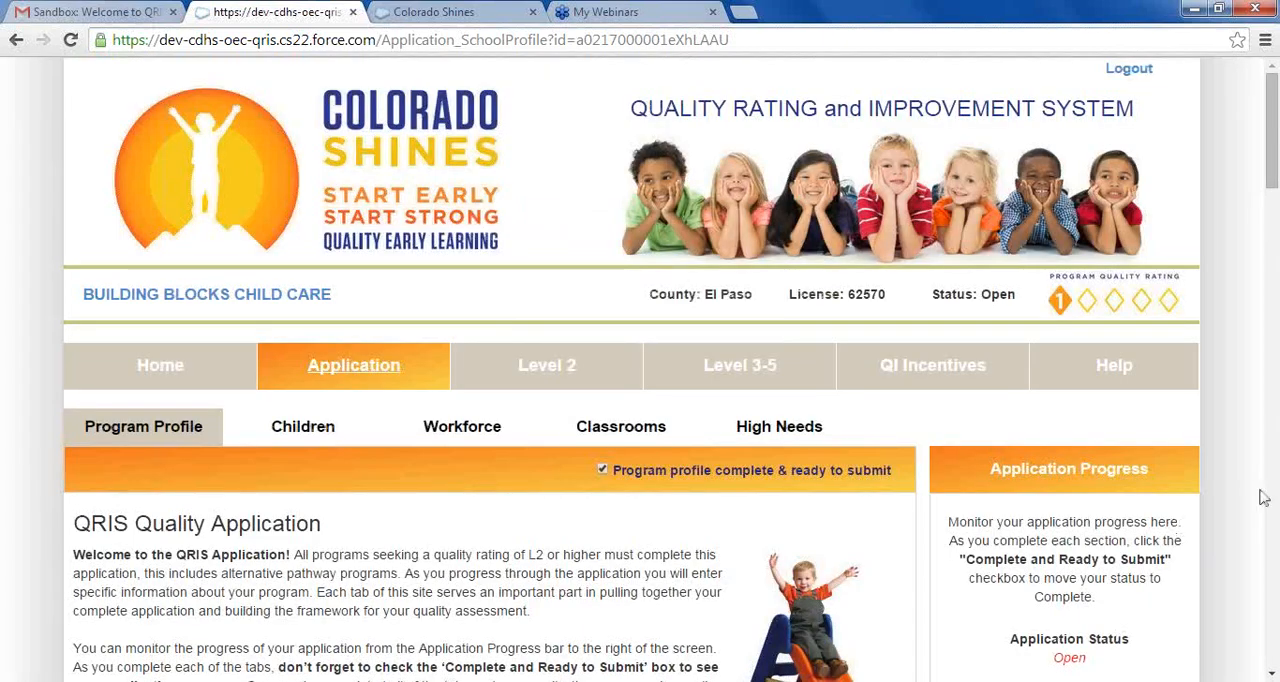
pyautogui.scroll(-3, 1262, 498)
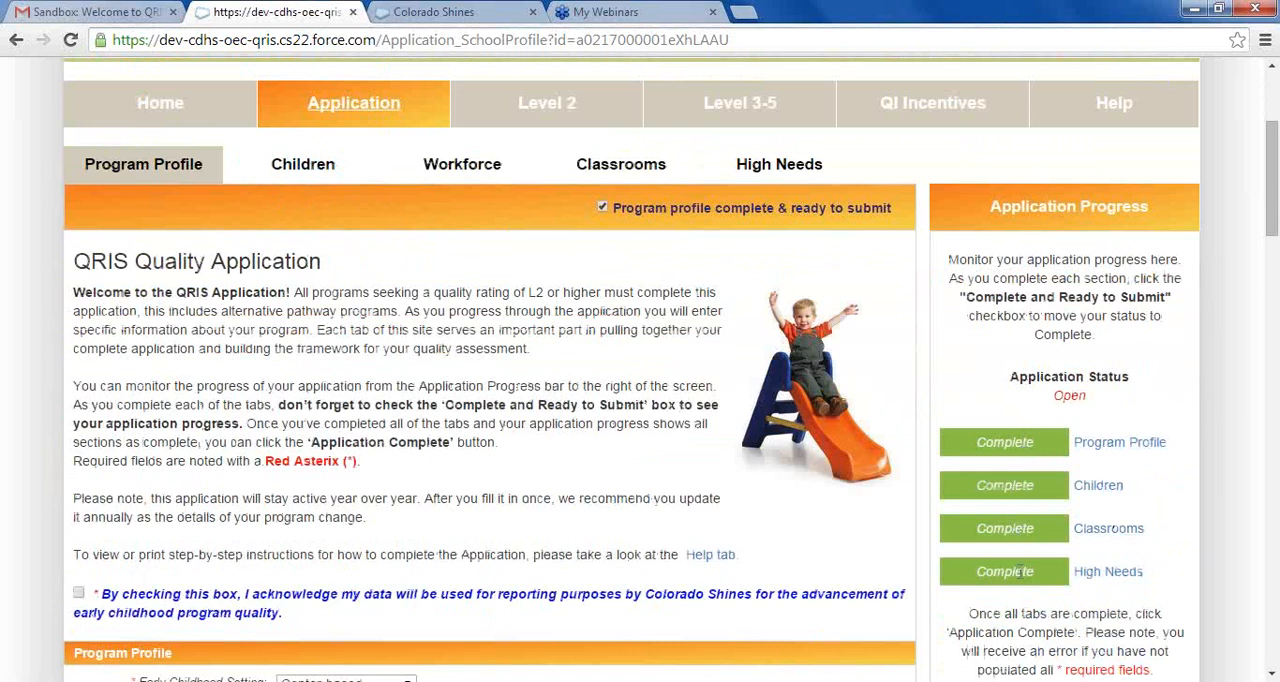
# Try to submit the application as complete and dismiss the resulting message
pyautogui.scroll(-2, 1018, 571)
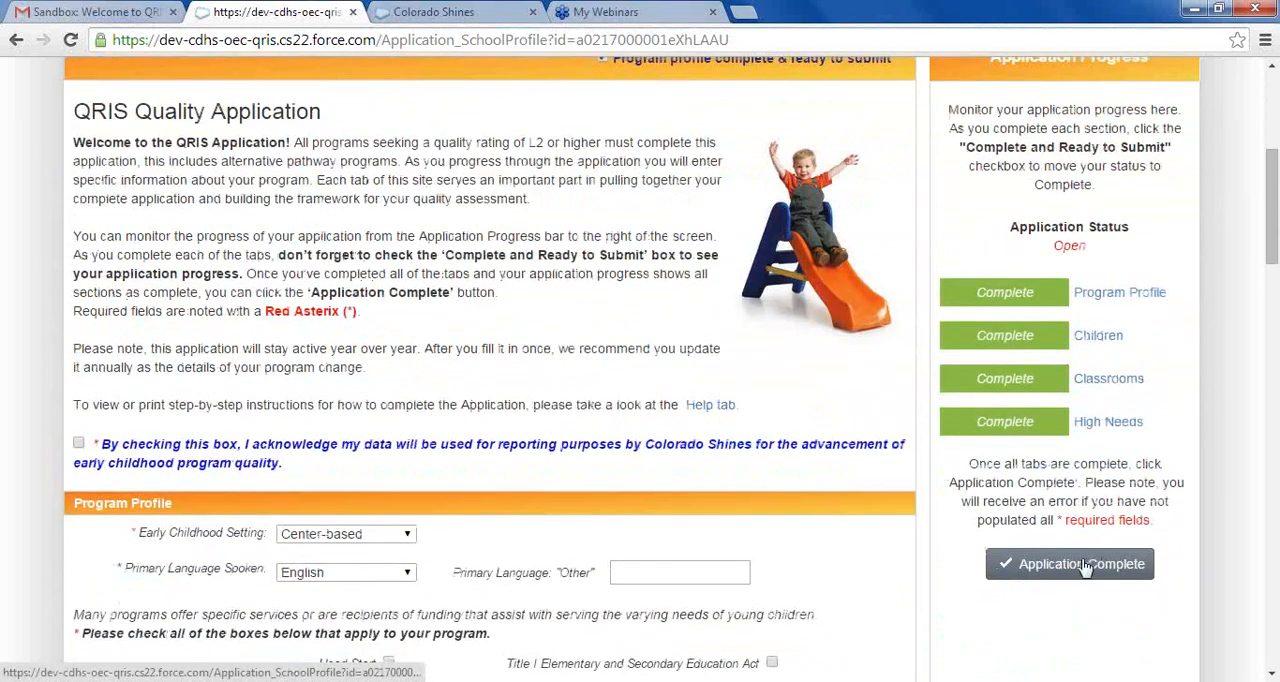
pyautogui.click(1085, 566)
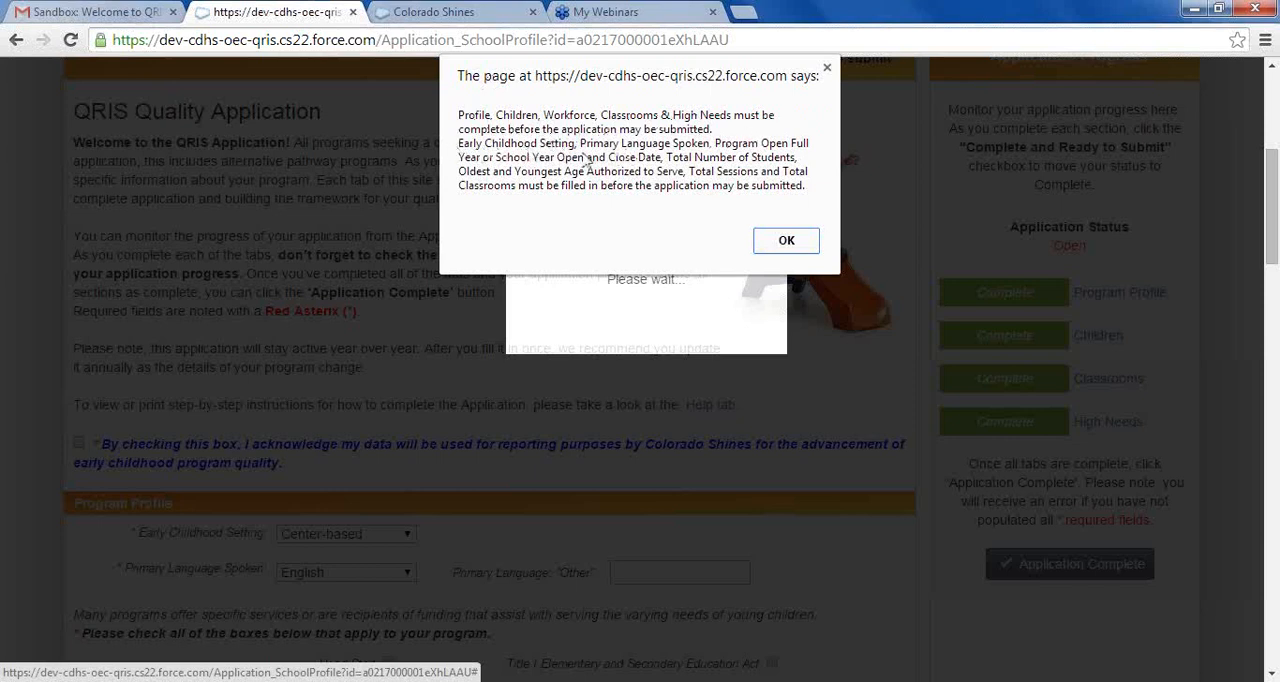
pyautogui.click(787, 241)
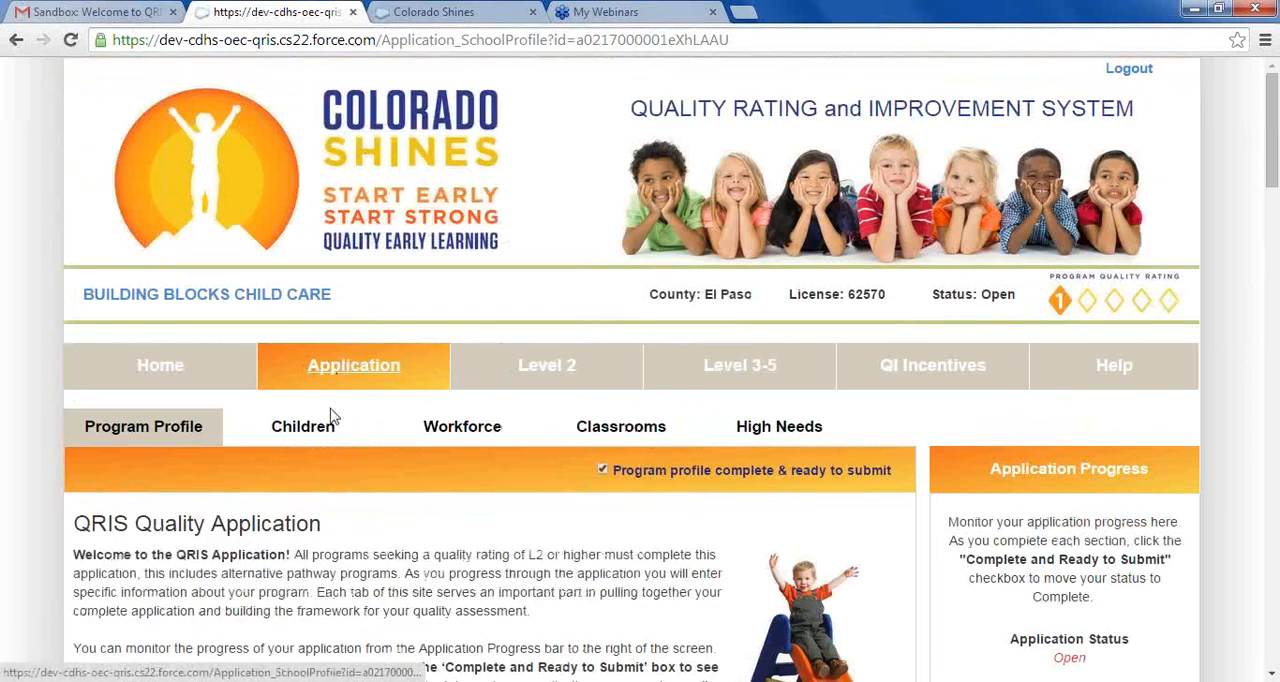
# Open the Level 2 Quality Indicator Program Assessment and go through its directions to the Infant/Toddler indicators
pyautogui.click(551, 371)
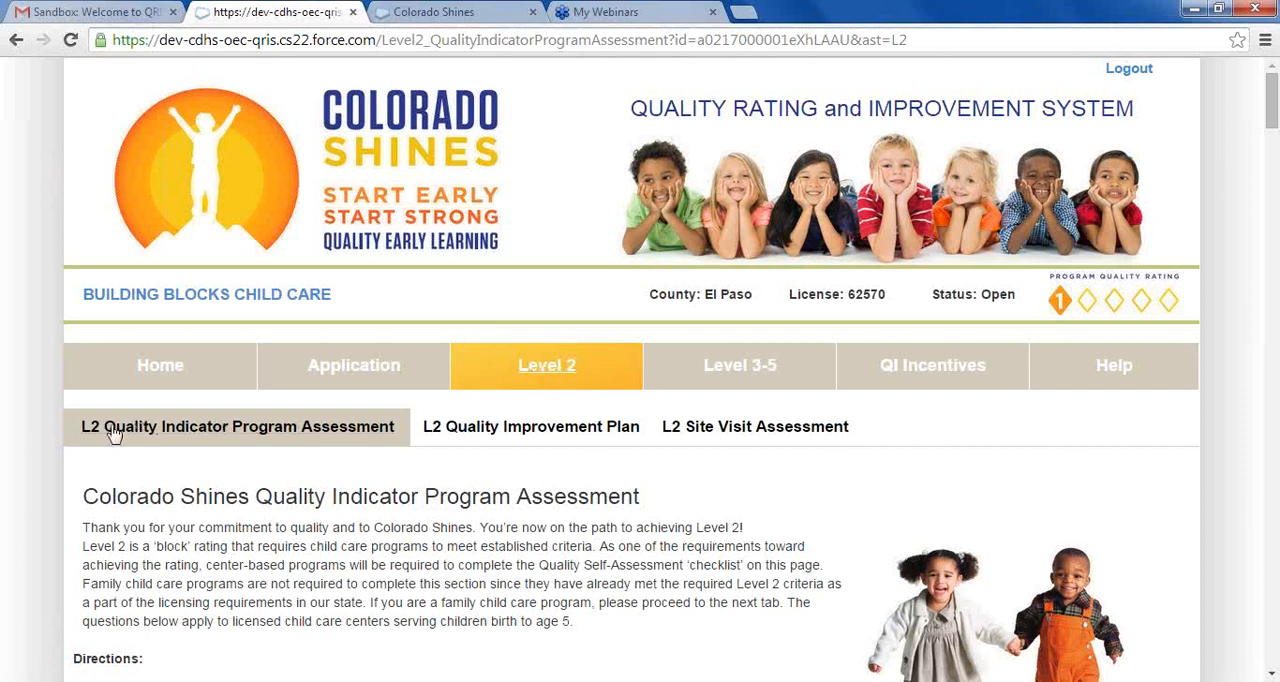
pyautogui.click(292, 430)
pyautogui.scroll(-4, 940, 476)
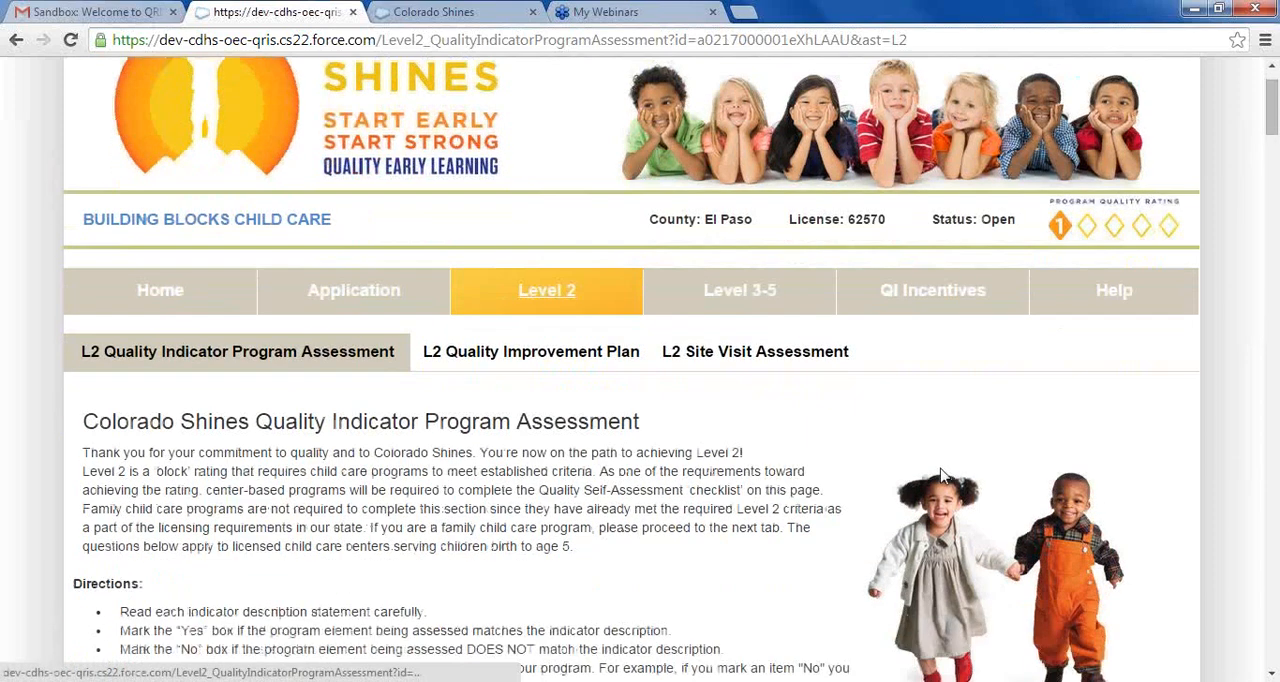
pyautogui.scroll(-4, 940, 476)
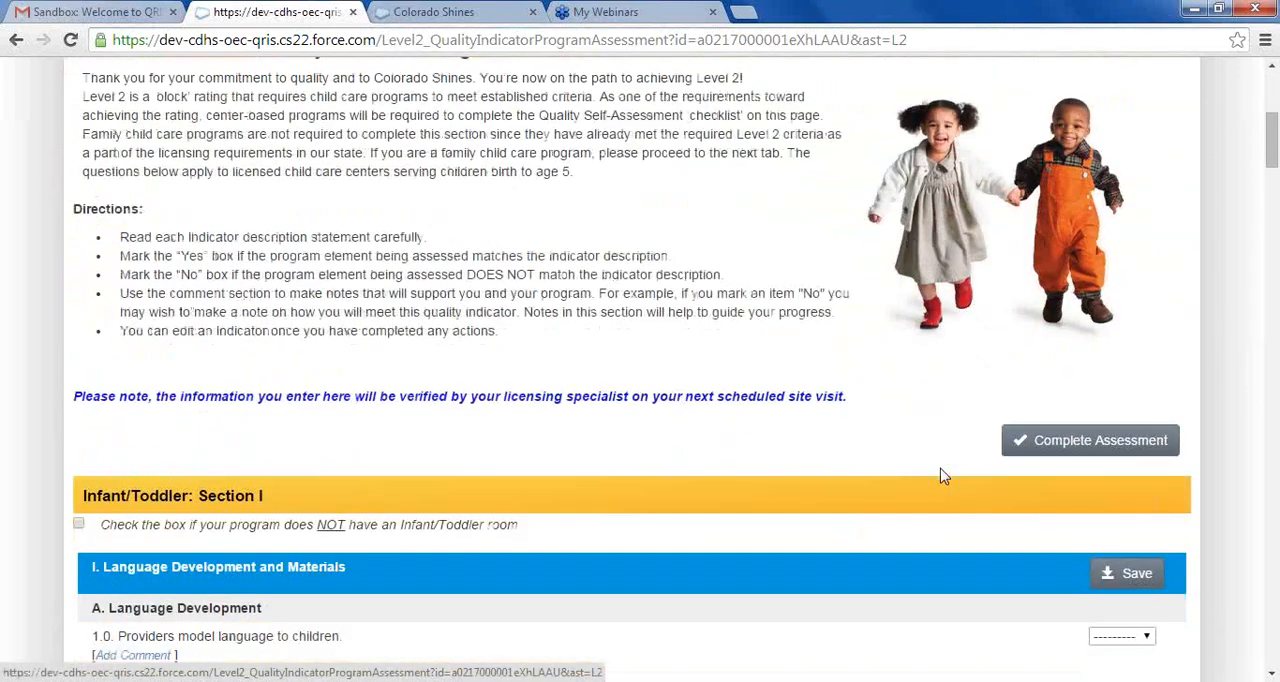
pyautogui.scroll(-1, 940, 476)
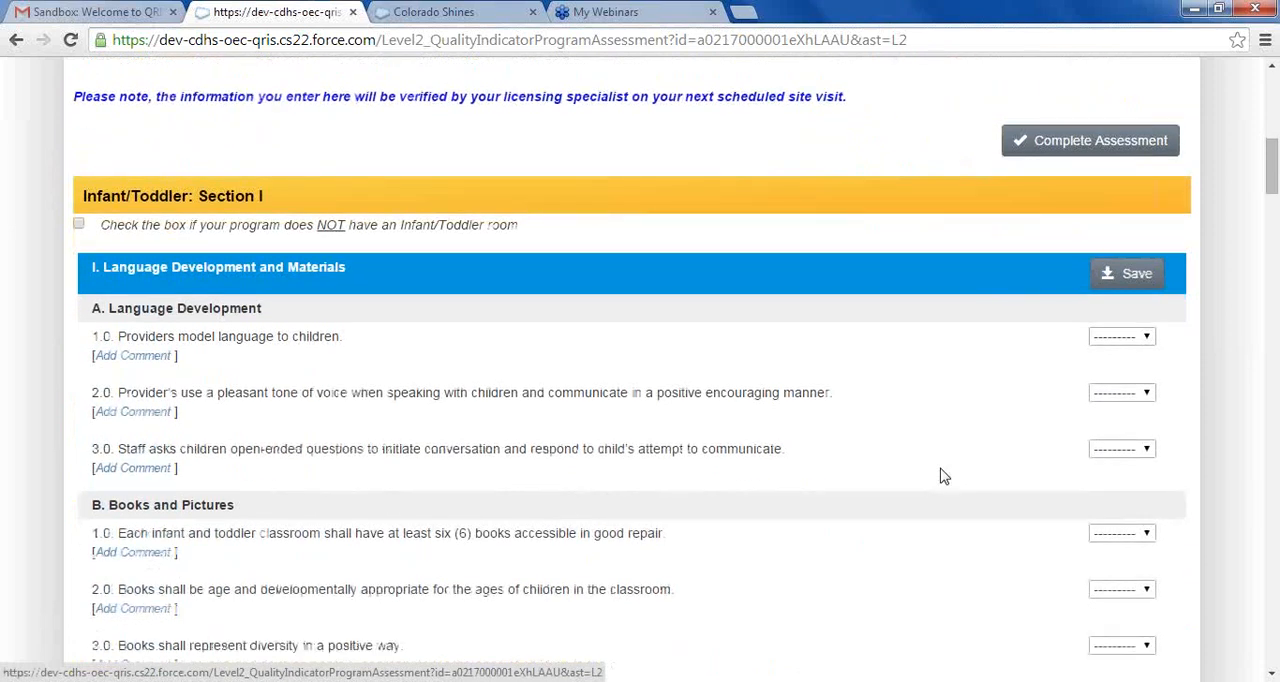
pyautogui.scroll(-1, 940, 476)
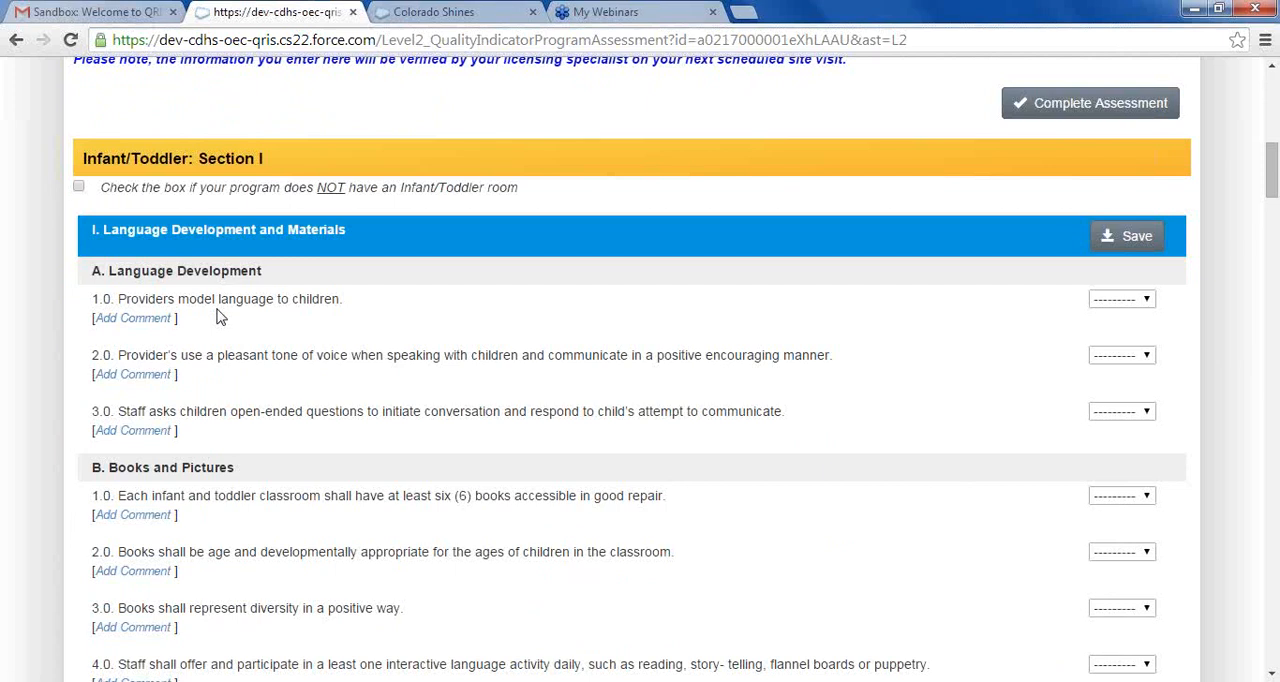
# Try marking the program as having no Infant/Toddler room and restore that section's indicators
pyautogui.click(1148, 302)
pyautogui.click(1130, 333)
pyautogui.click(1147, 360)
pyautogui.click(1110, 389)
pyautogui.click(79, 188)
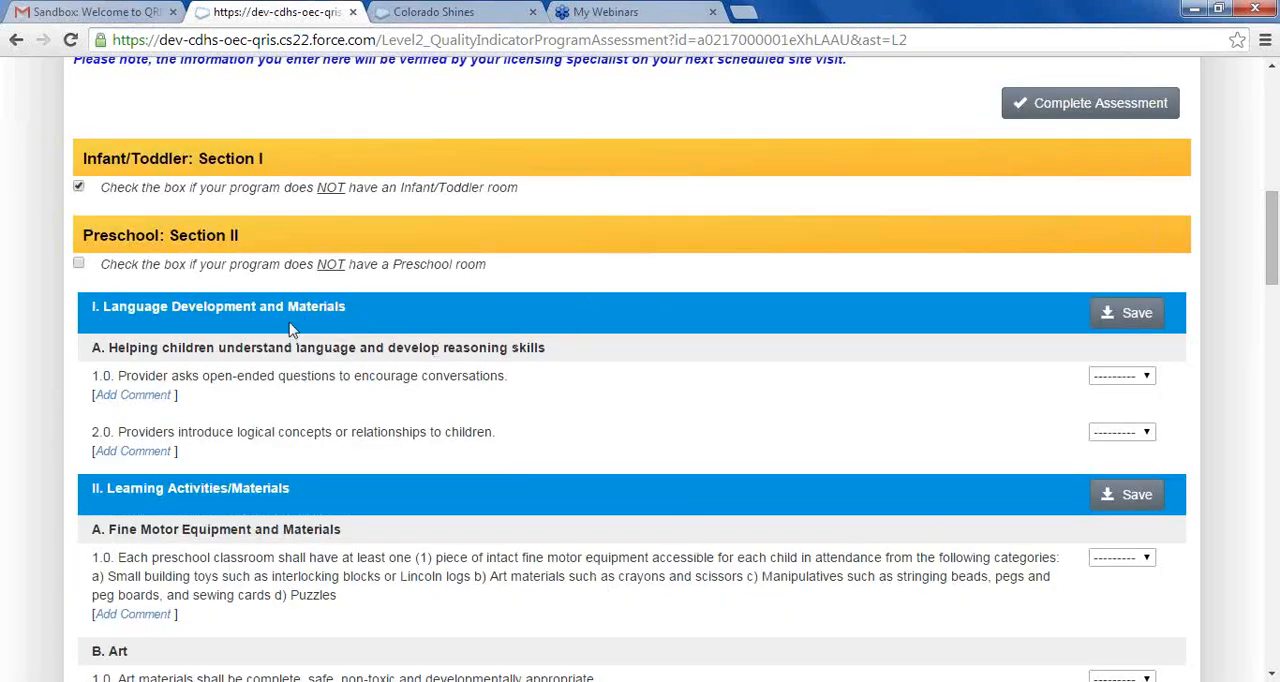
pyautogui.click(79, 189)
pyautogui.click(79, 189)
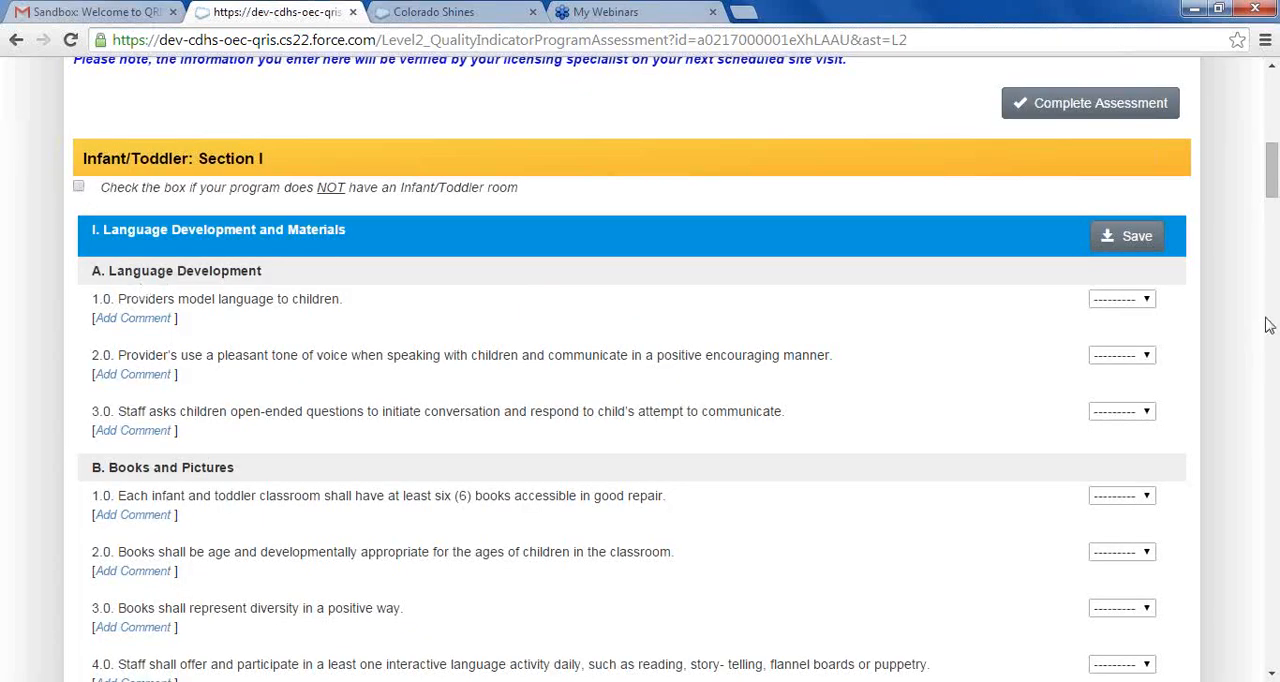
# Mark the program as not having a Preschool room in Section II of the assessment
pyautogui.scroll(-10, 926, 427)
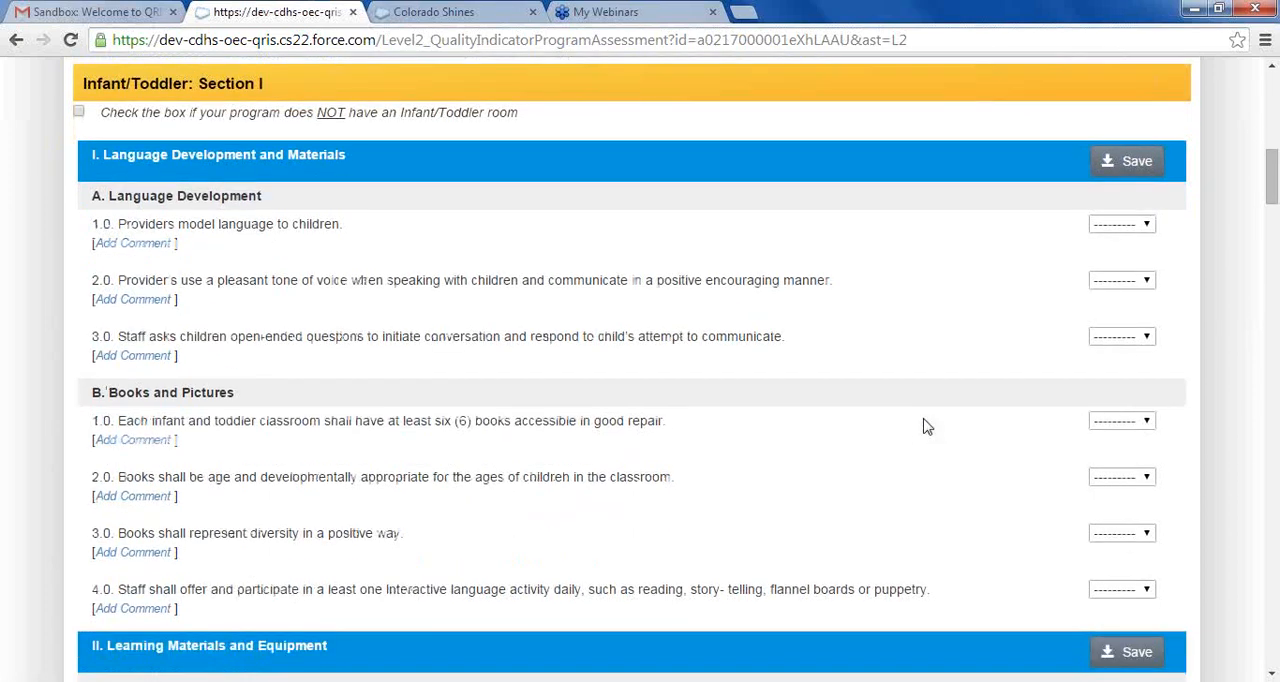
pyautogui.scroll(-15, 926, 427)
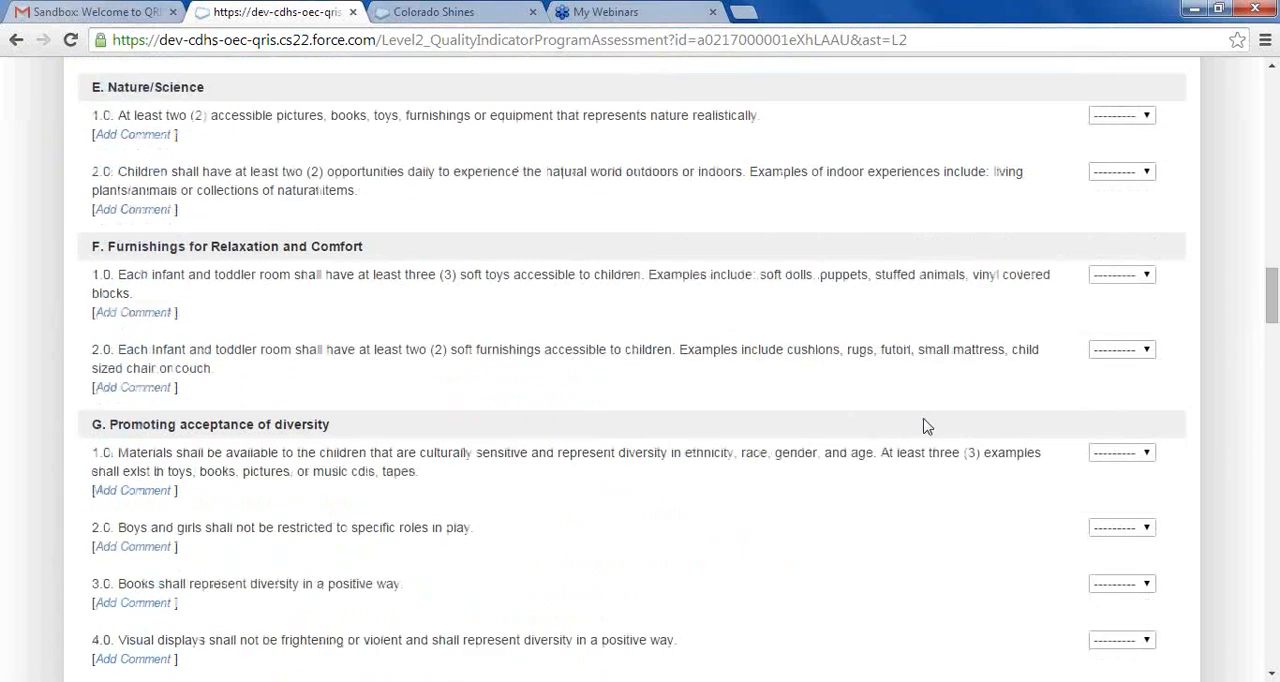
pyautogui.scroll(-8, 926, 427)
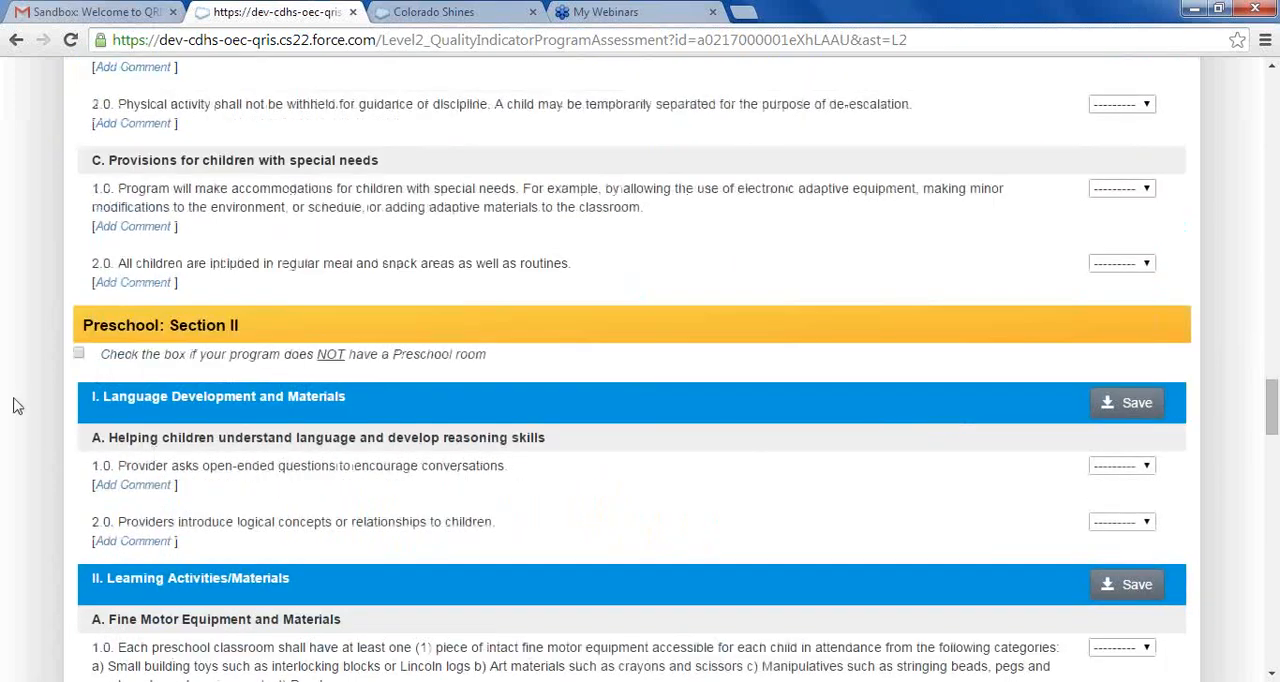
pyautogui.click(80, 354)
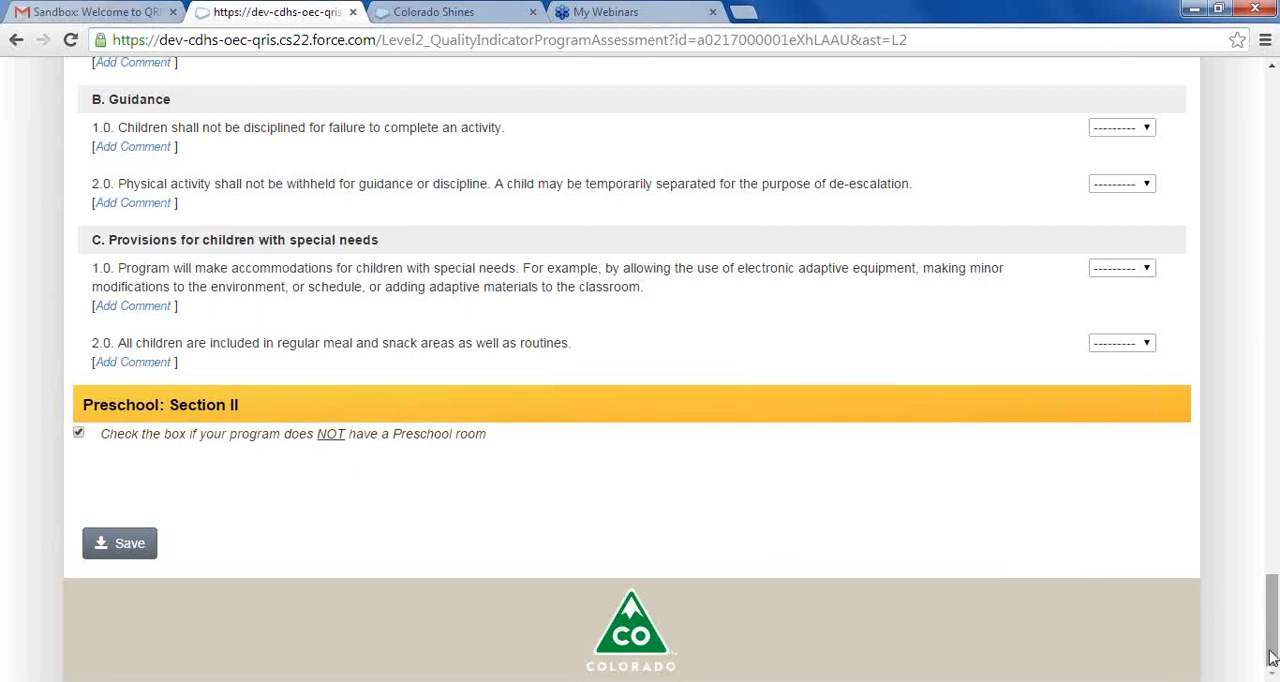
# Answer Yes to all three Language Development indicators in the Infant/Toddler section
pyautogui.moveTo(1272, 655); pyautogui.dragTo(1272, 286)
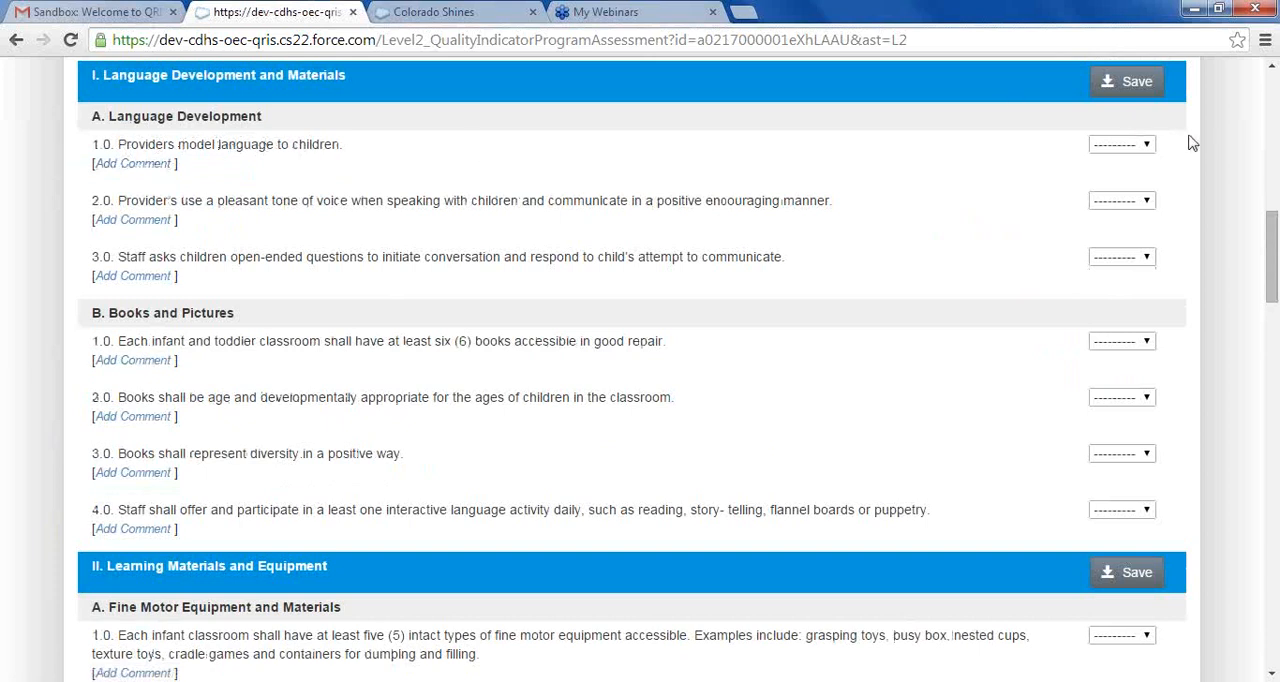
pyautogui.click(1146, 146)
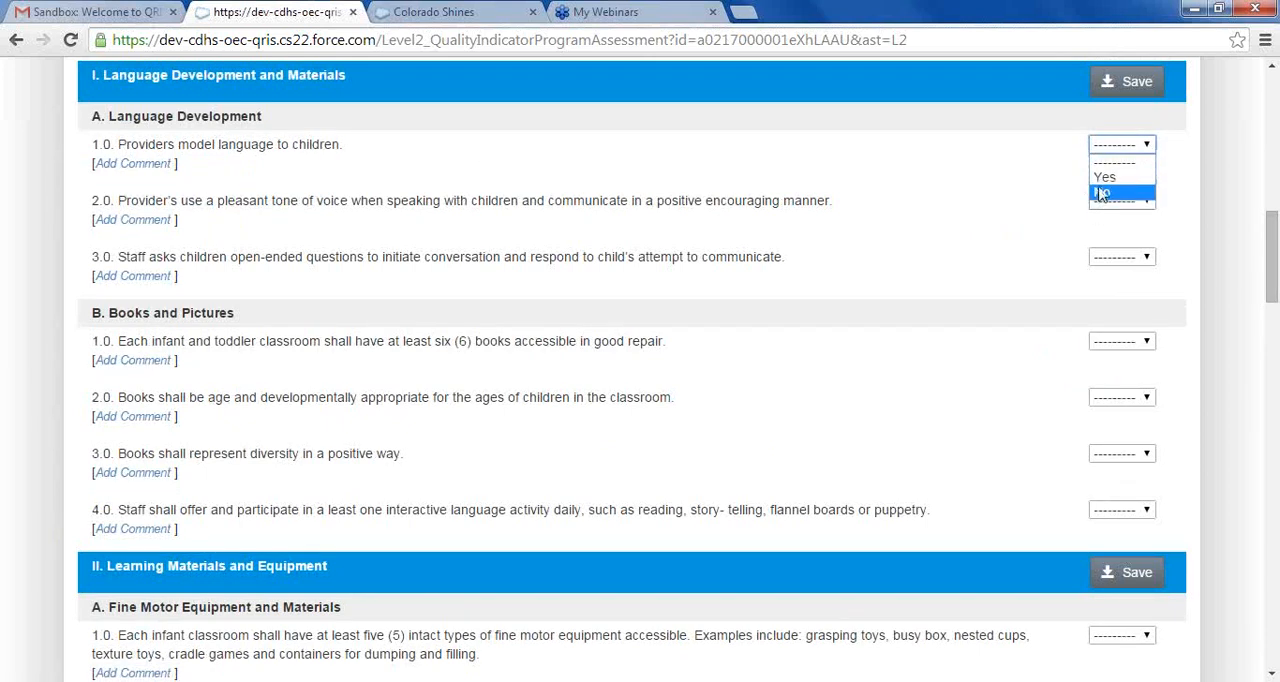
pyautogui.click(1104, 177)
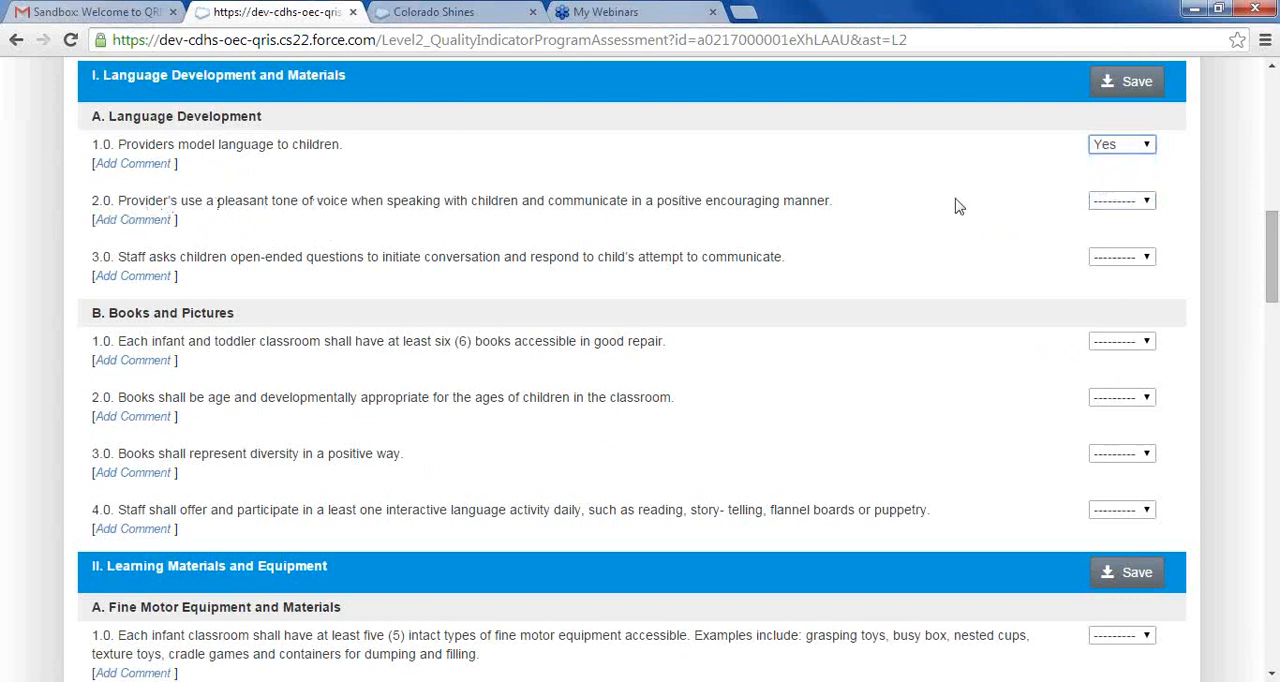
pyautogui.click(1148, 202)
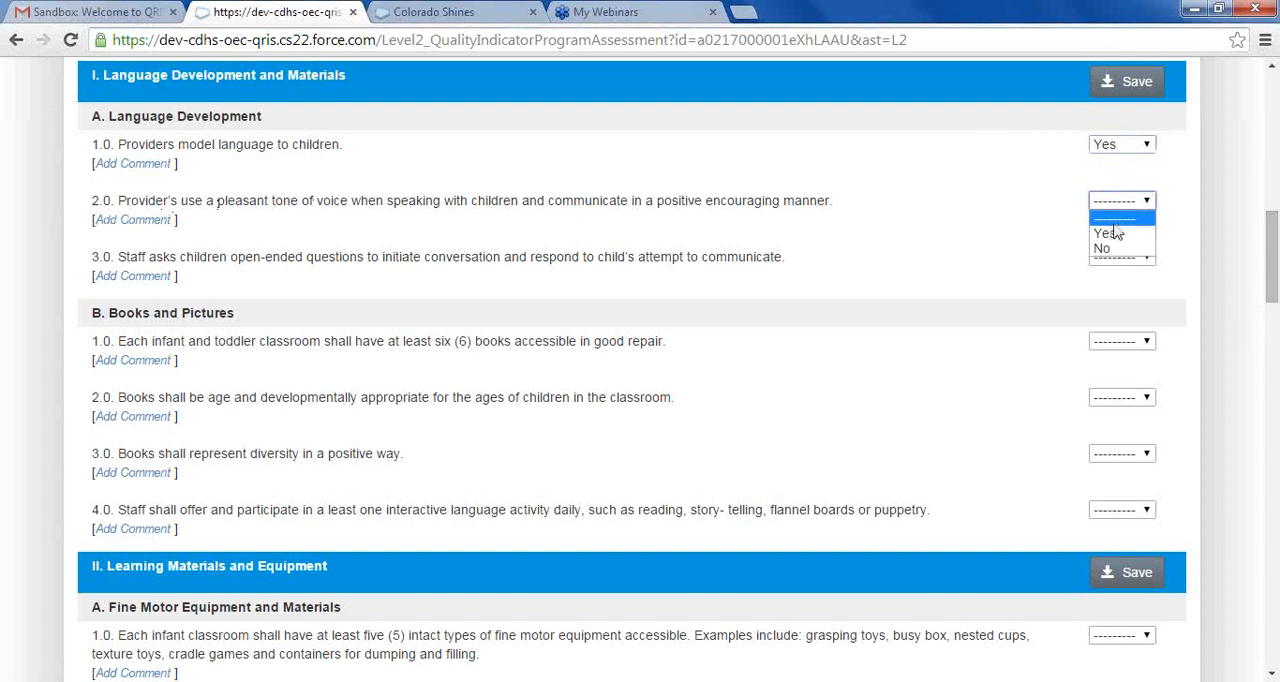
pyautogui.click(1115, 231)
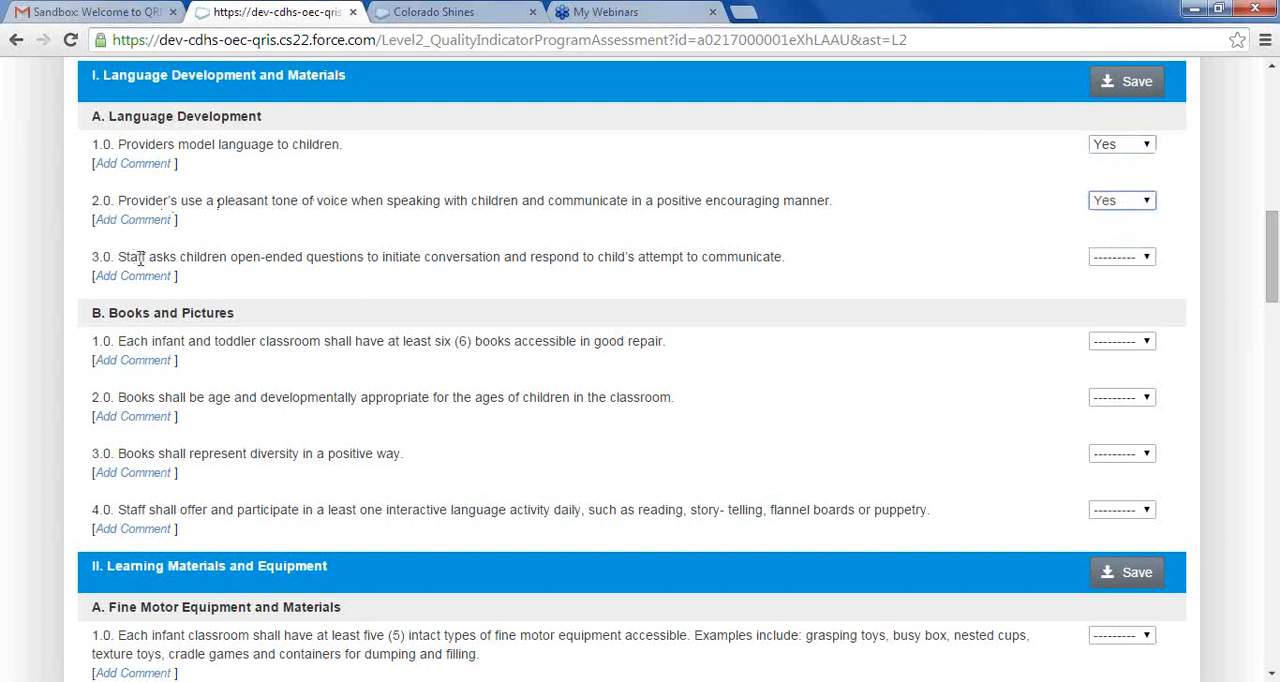
pyautogui.click(1146, 257)
pyautogui.click(1128, 289)
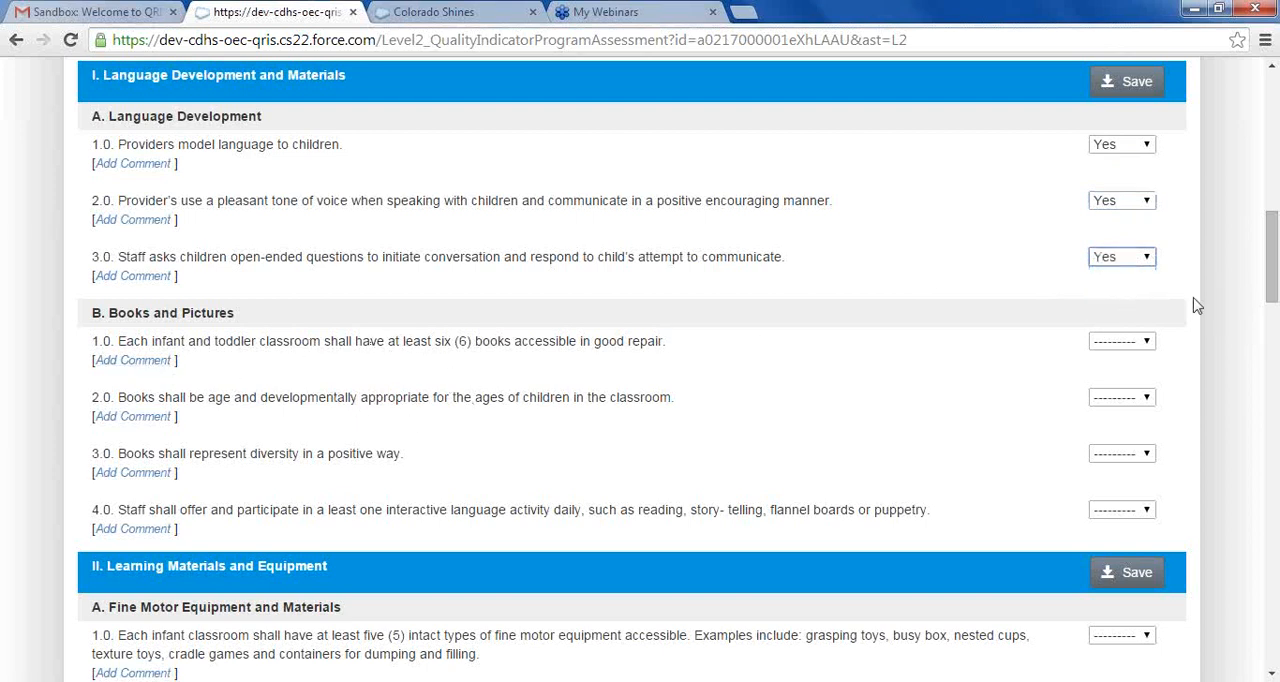
# Answer No to Books and Pictures indicator 1.0 and save the comment "Order additional infant books" for it
pyautogui.click(1146, 342)
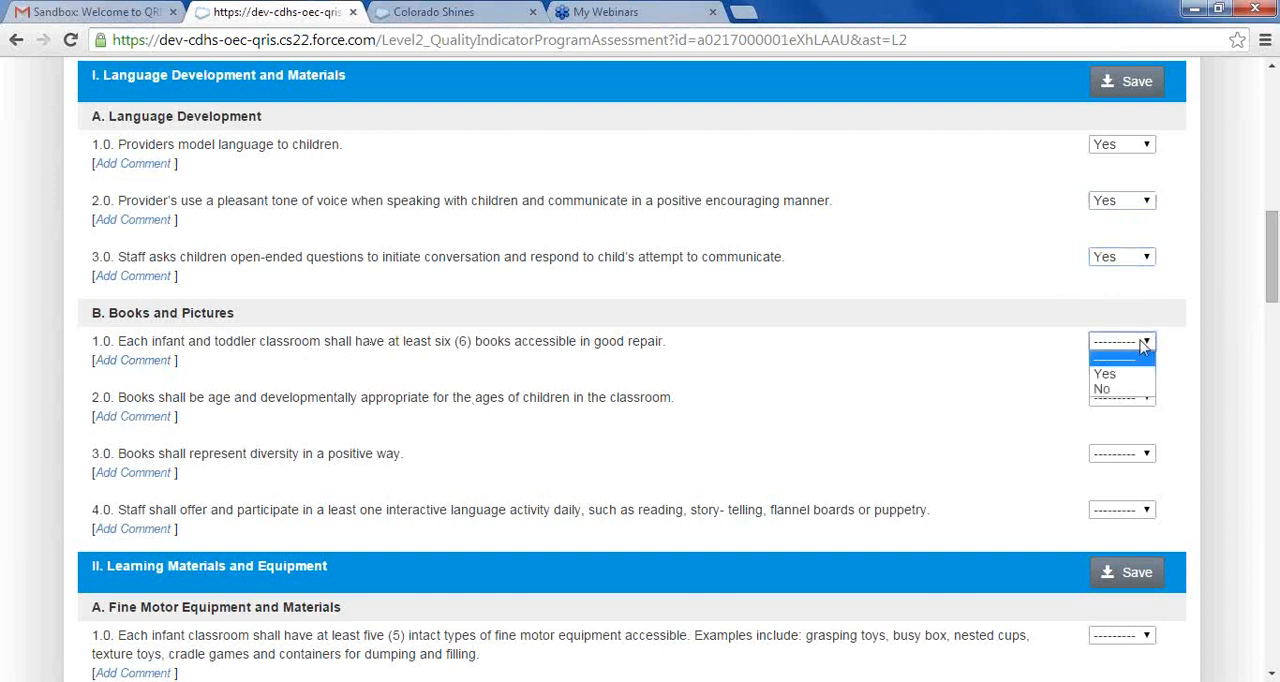
pyautogui.click(1104, 390)
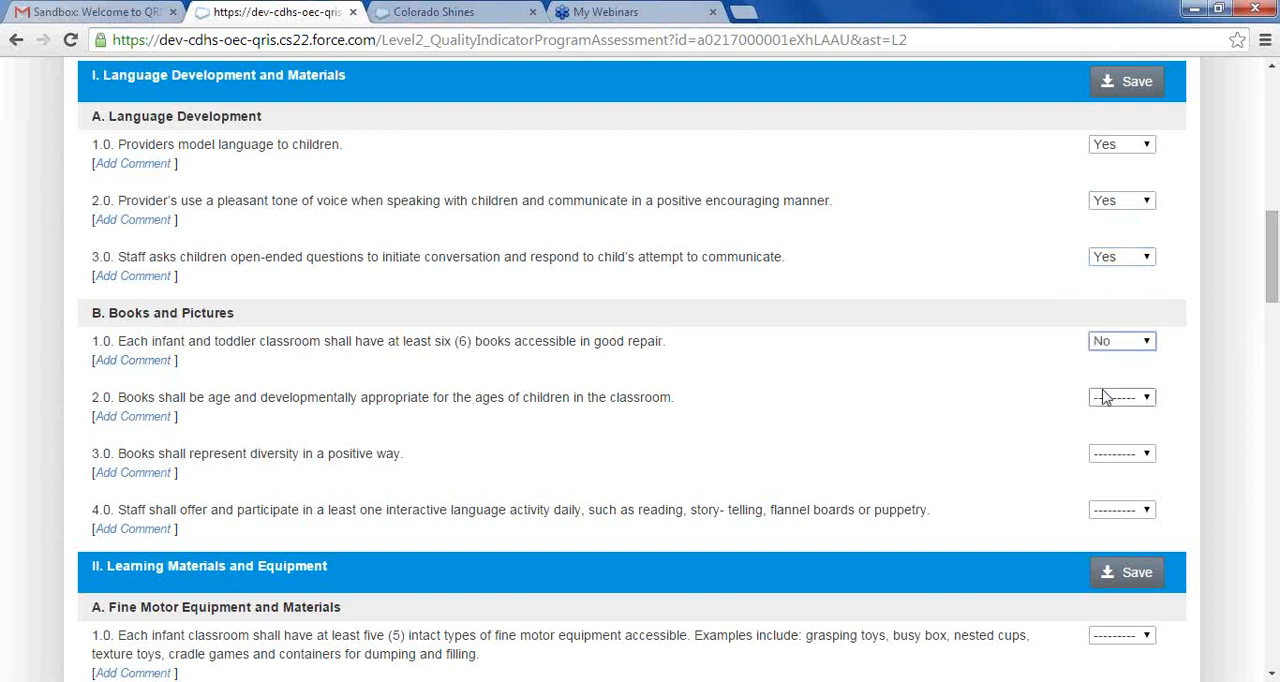
pyautogui.click(151, 365)
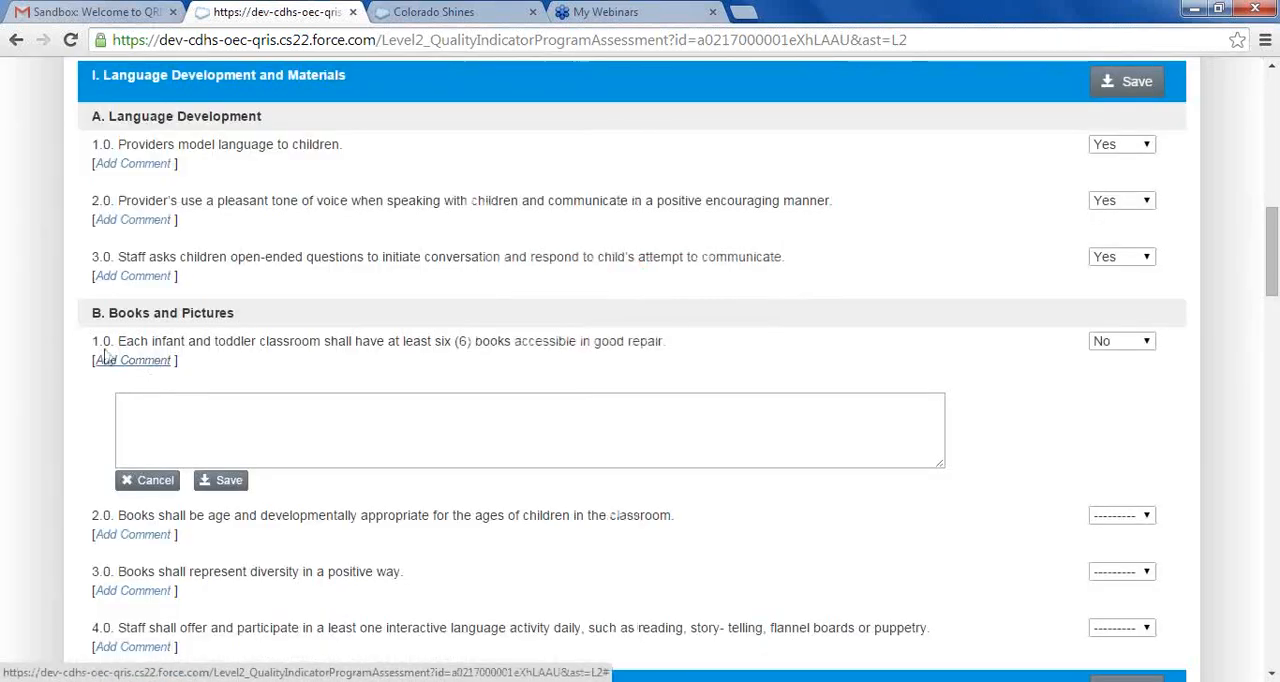
pyautogui.click(143, 404)
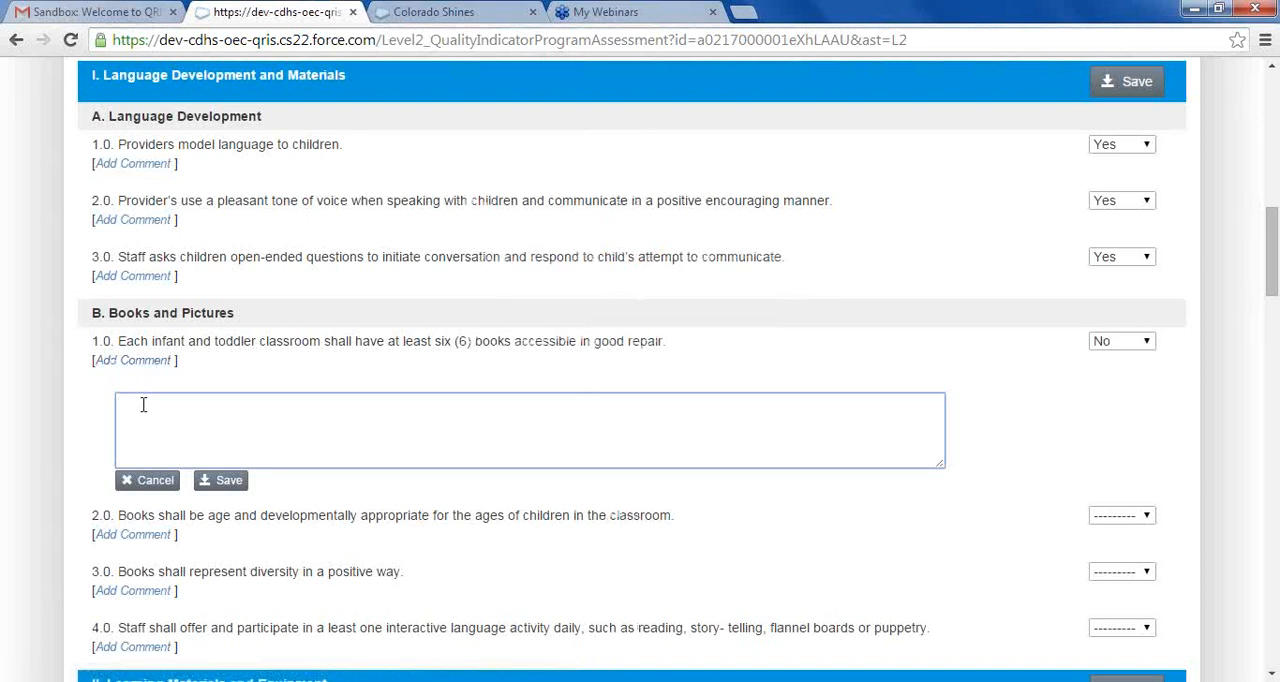
pyautogui.write('Order anddition')
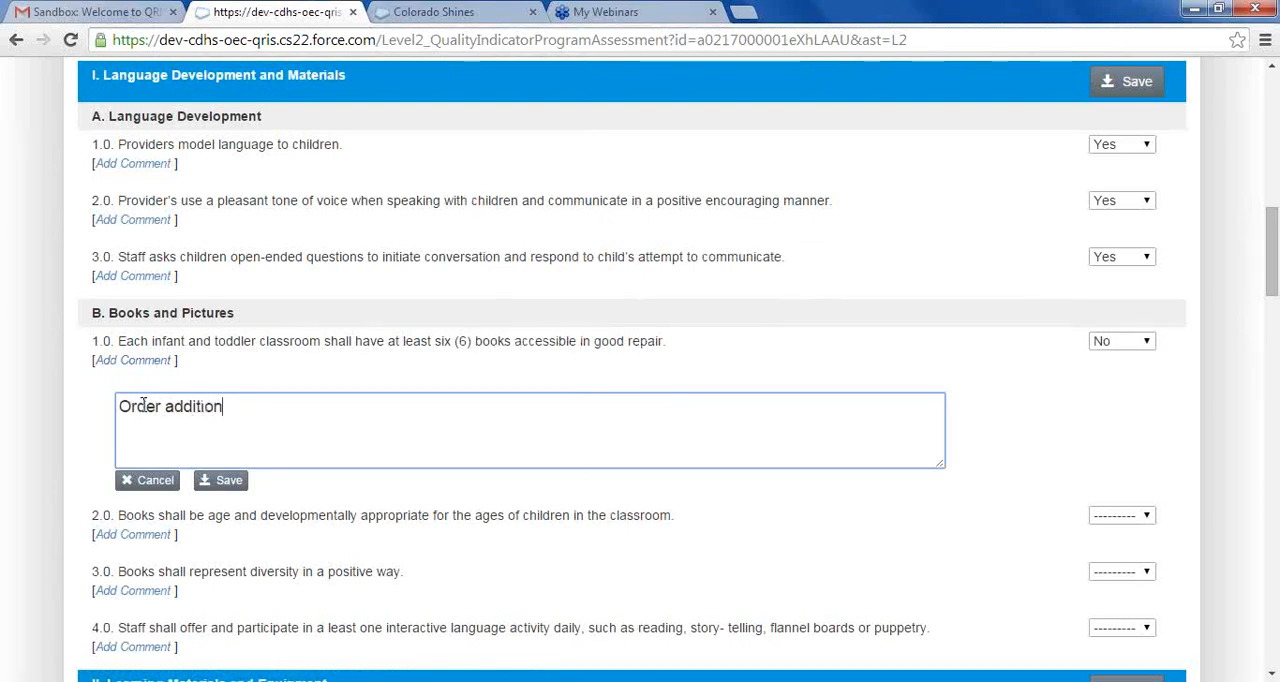
pyautogui.write('al infant books')
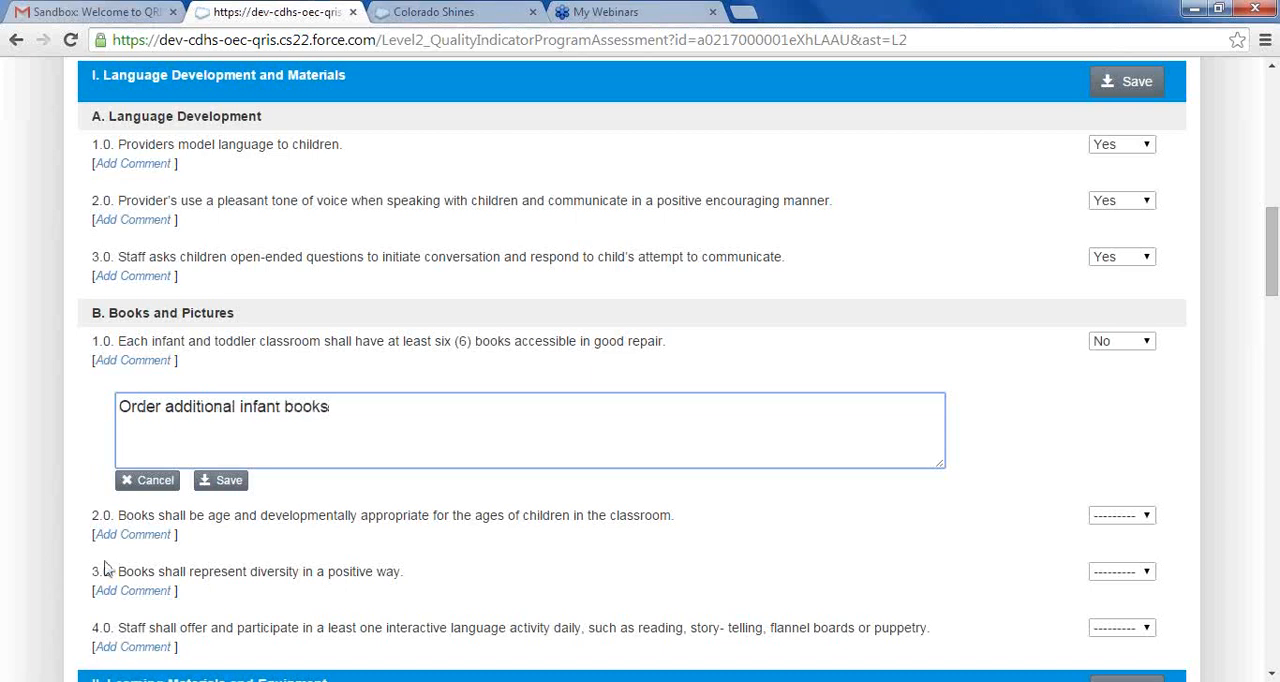
pyautogui.click(226, 481)
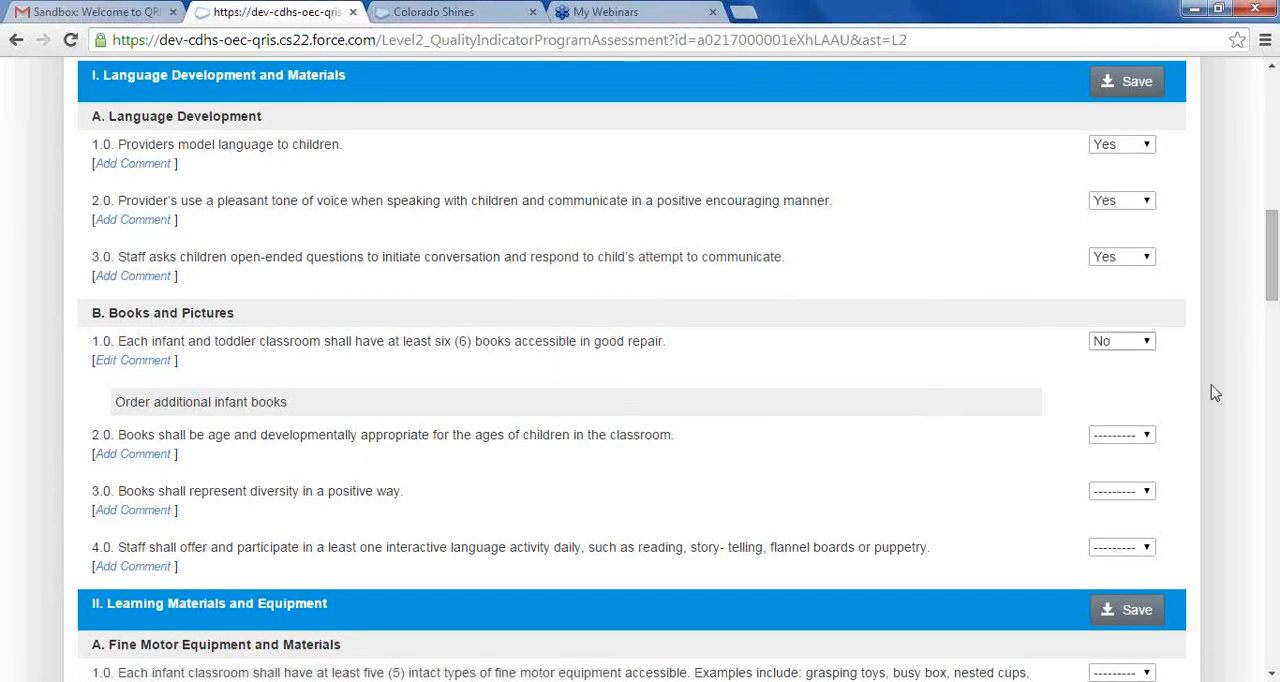
# Answer Yes to Books and Pictures indicators 2.0 and 3.0 in the Infant/Toddler section
pyautogui.click(1148, 436)
pyautogui.click(1130, 470)
pyautogui.click(1149, 492)
pyautogui.click(1110, 519)
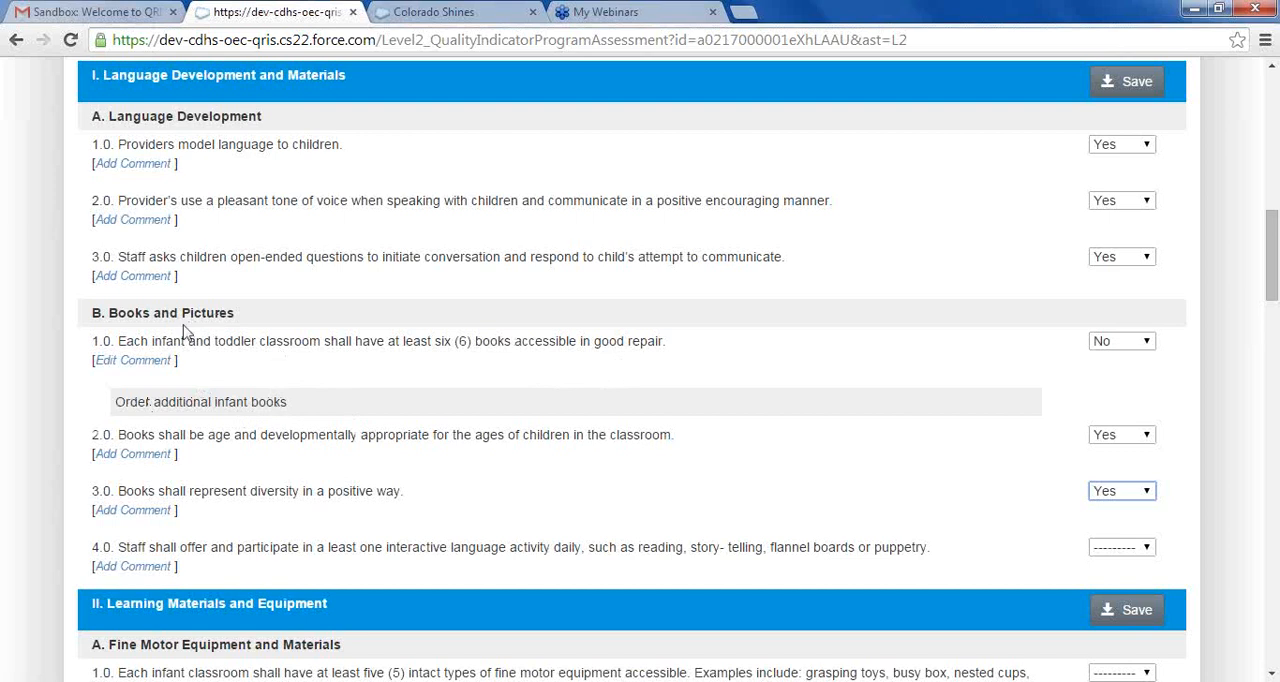
# Append "Books have been placed in the classroom" to the Books and Pictures 1.0 comment, change its answer to Yes and save the comment
pyautogui.click(132, 362)
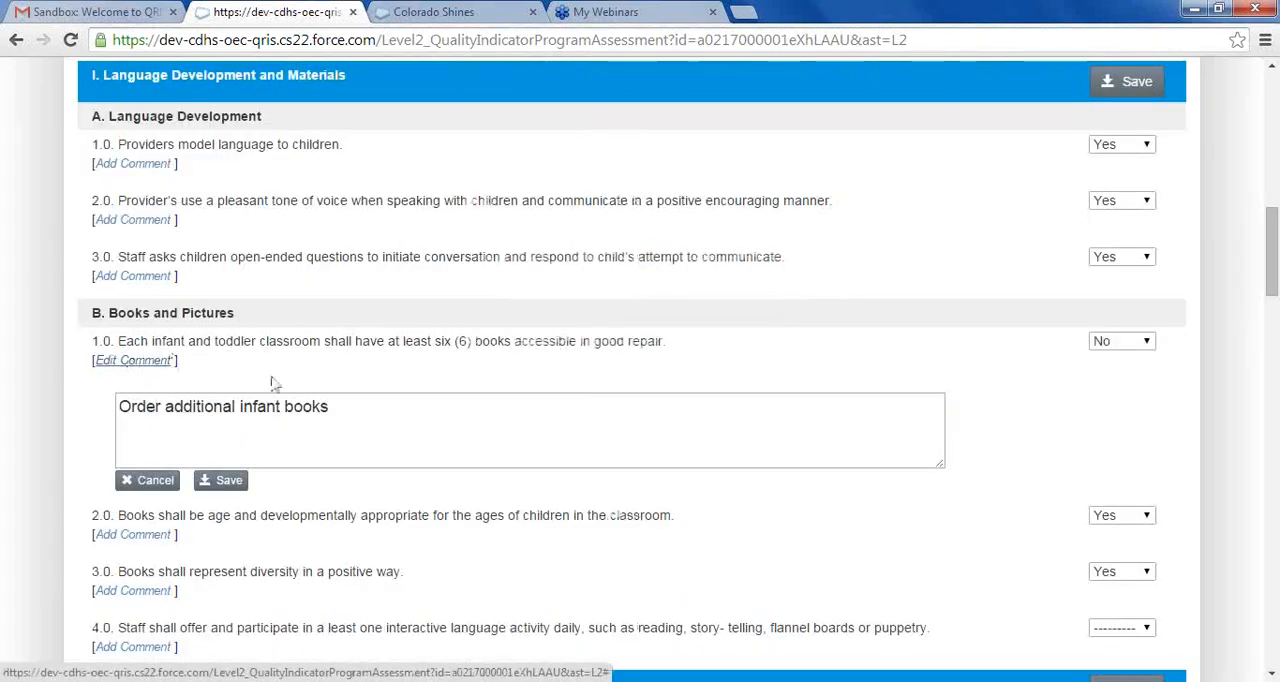
pyautogui.click(364, 404)
pyautogui.write('Books have been pla')
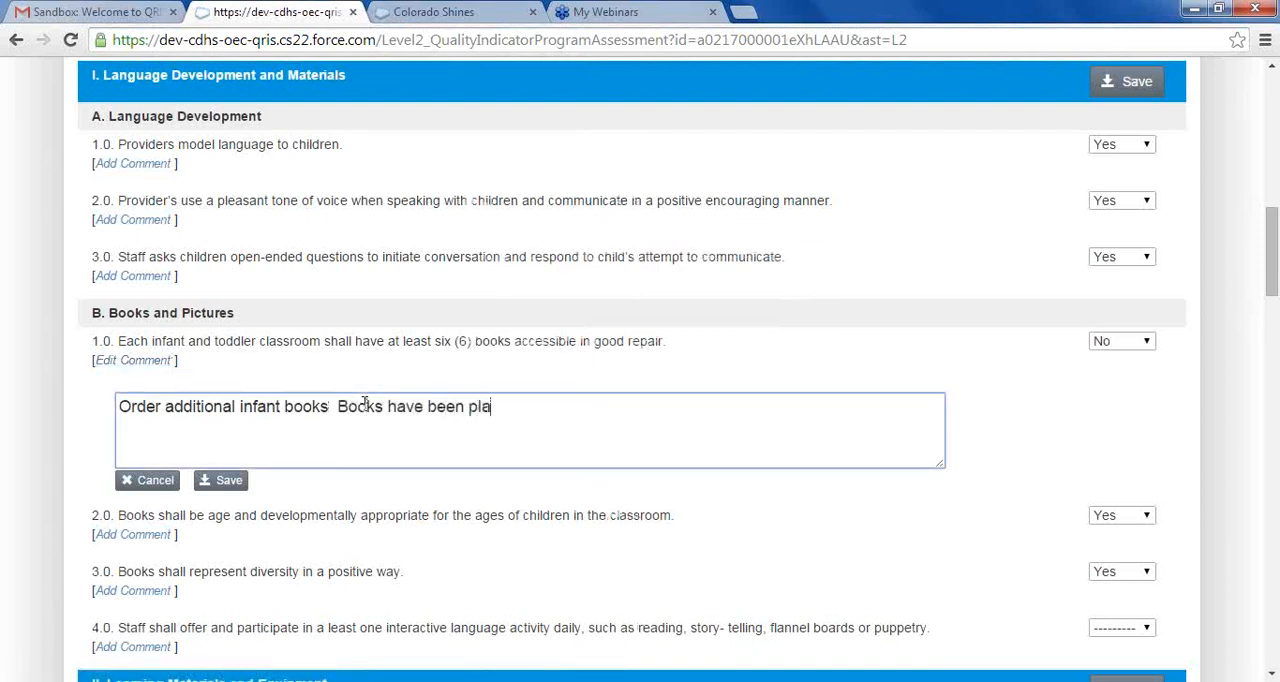
pyautogui.write('ced in the classroom')
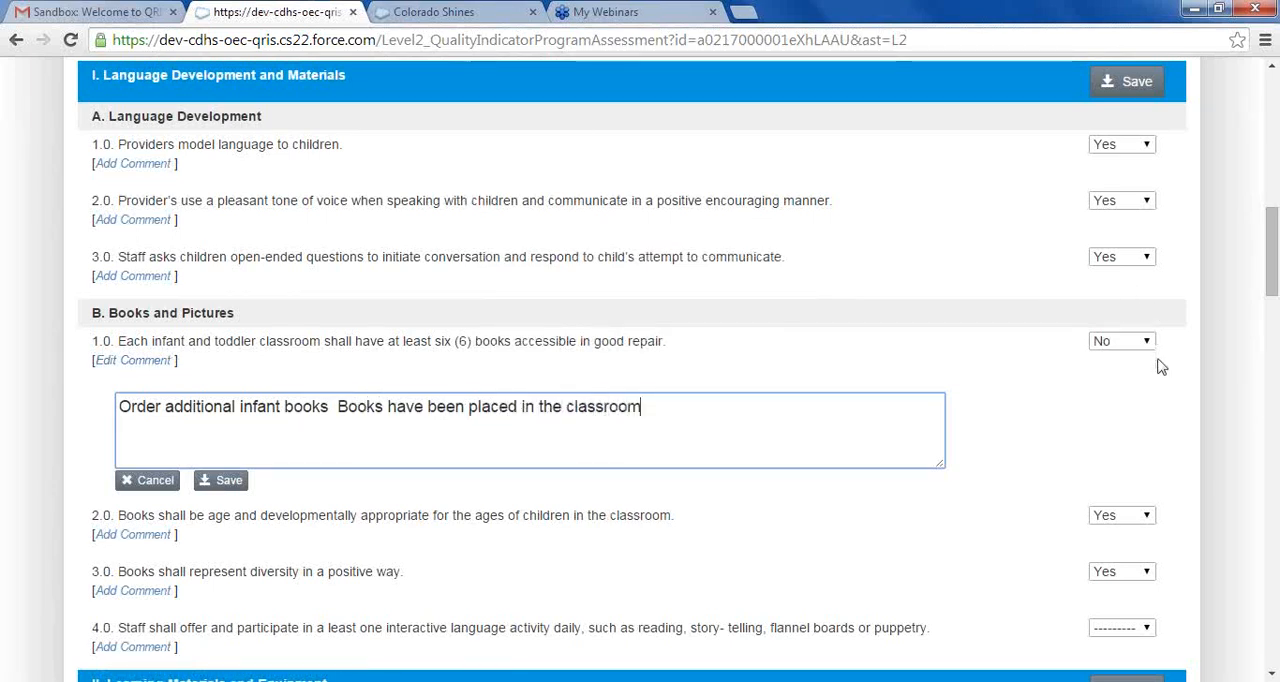
pyautogui.click(1128, 341)
pyautogui.click(1105, 373)
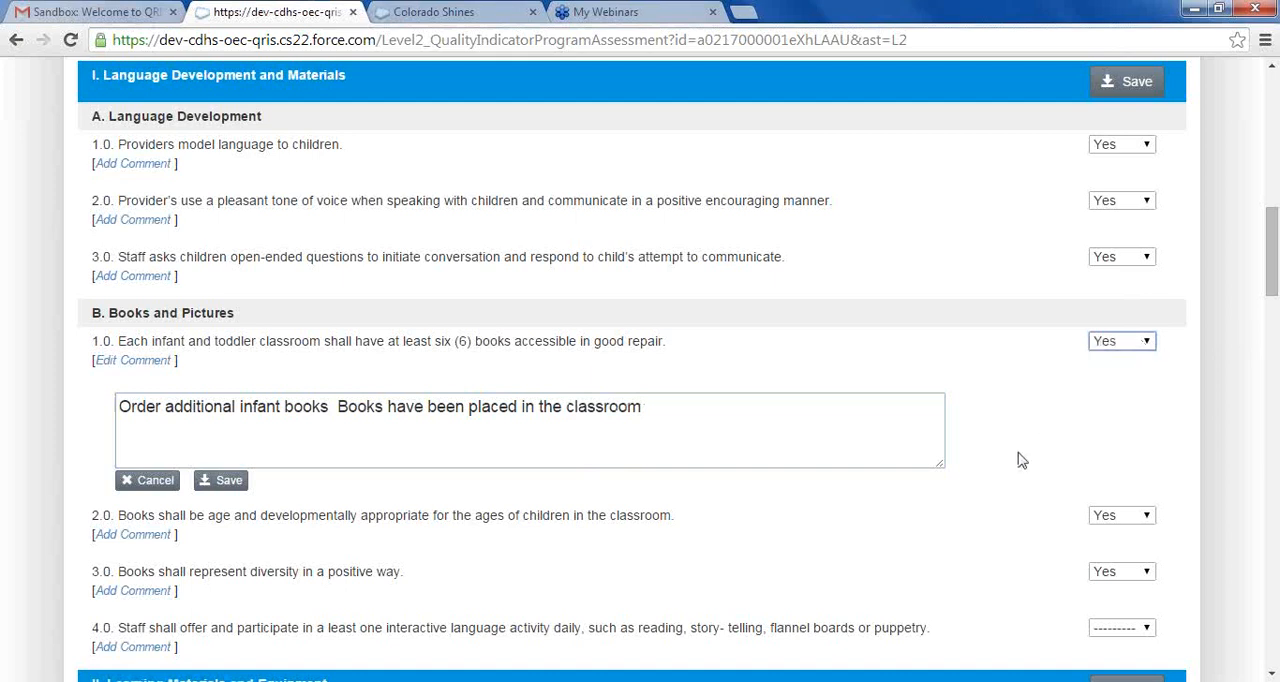
pyautogui.click(237, 483)
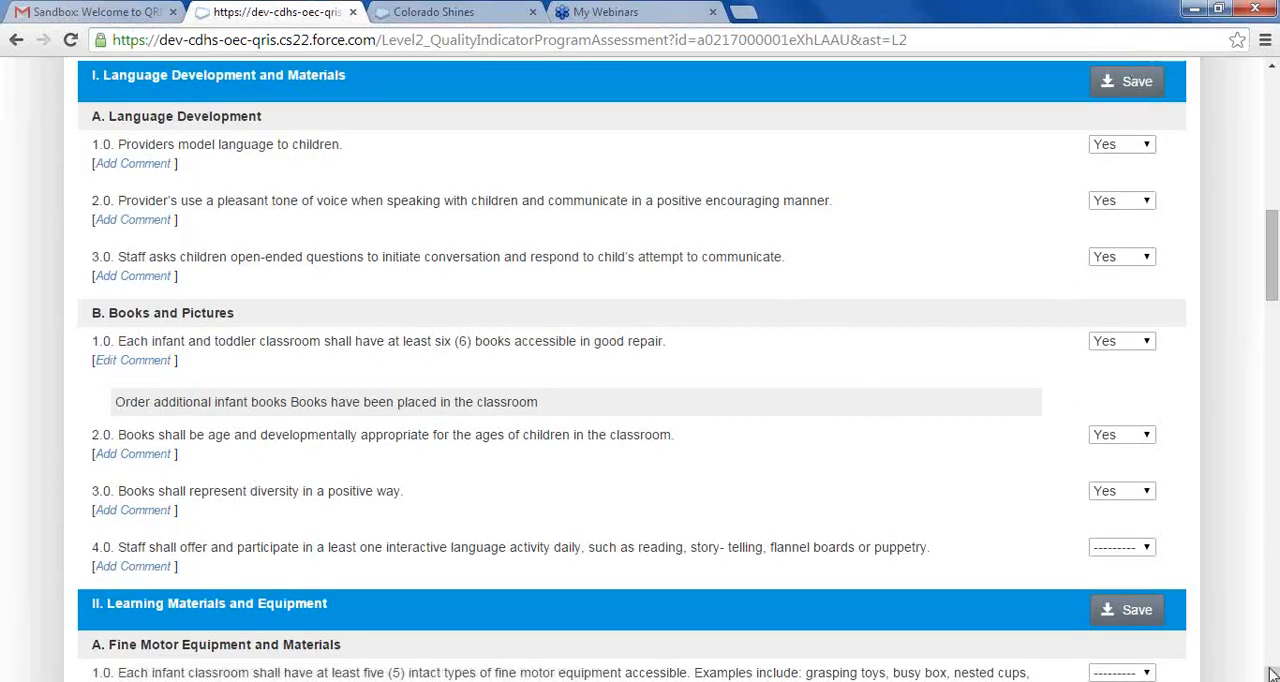
# Save the whole Quality Indicator Program Assessment at the end of the page
pyautogui.moveTo(1272, 676); pyautogui.dragTo(1272, 676)
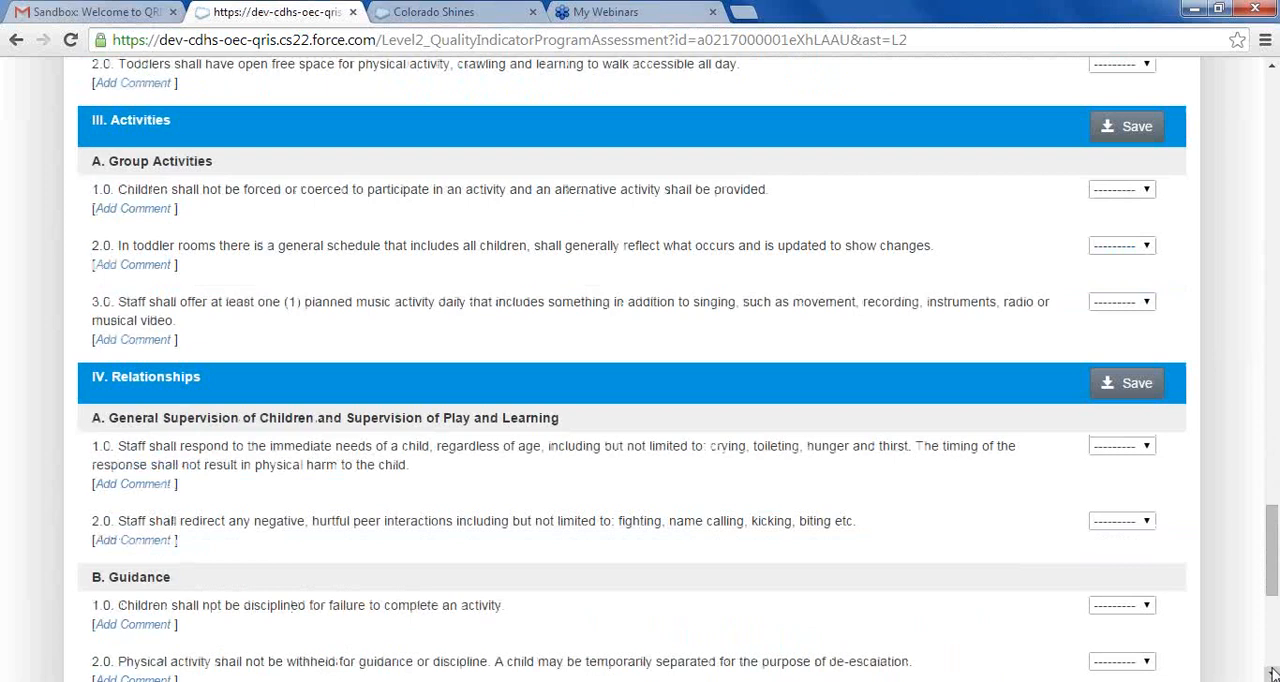
pyautogui.moveTo(1272, 676); pyautogui.dragTo(1272, 676)
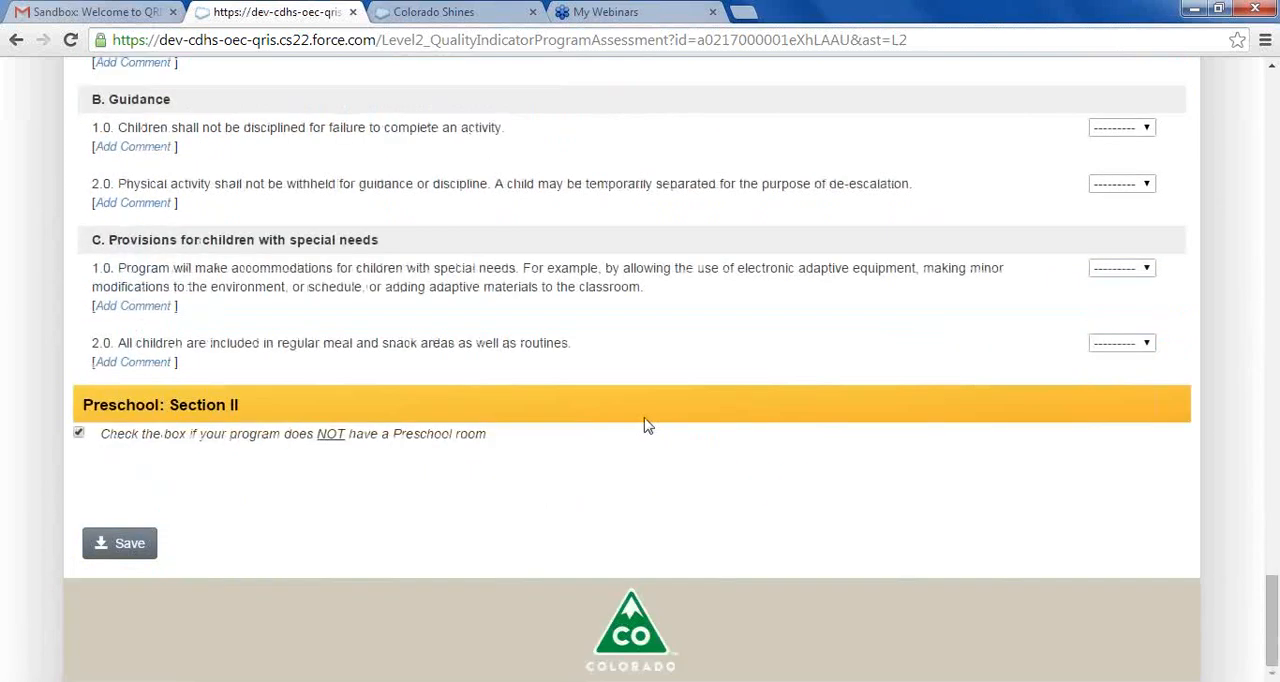
pyautogui.click(126, 543)
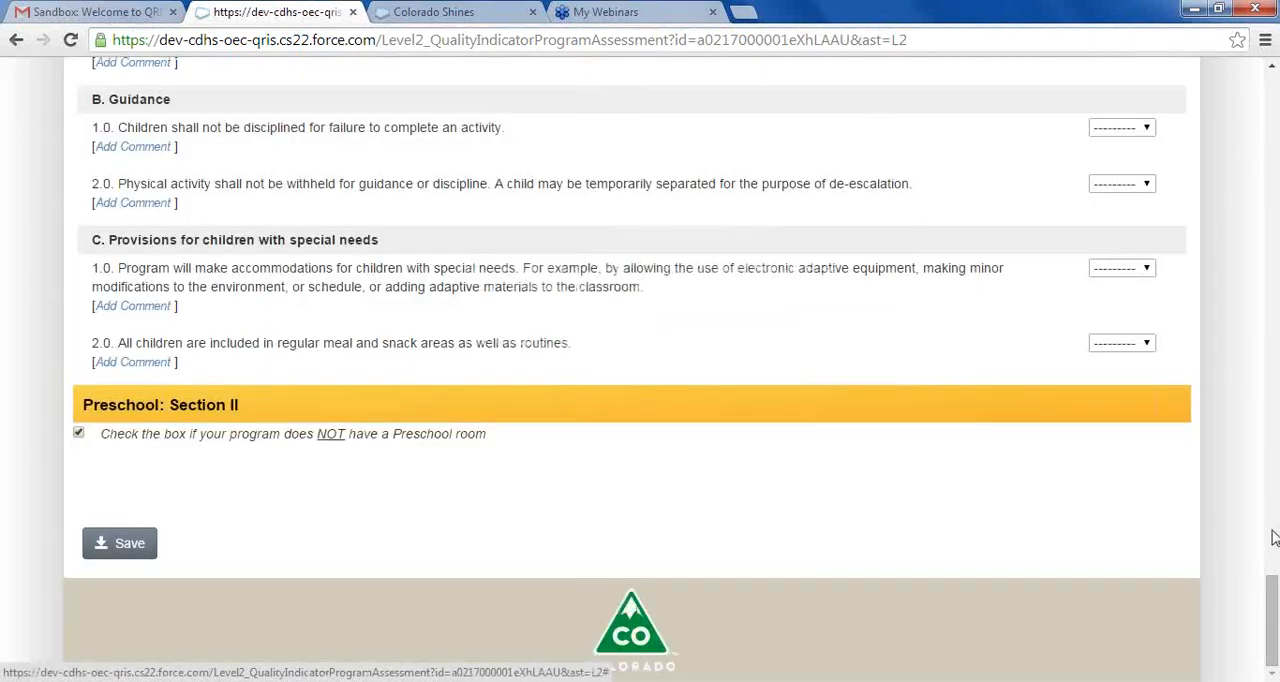
# Try to submit the Quality Indicator Program Assessment as complete
pyautogui.moveTo(1272, 615); pyautogui.dragTo(1276, 169)
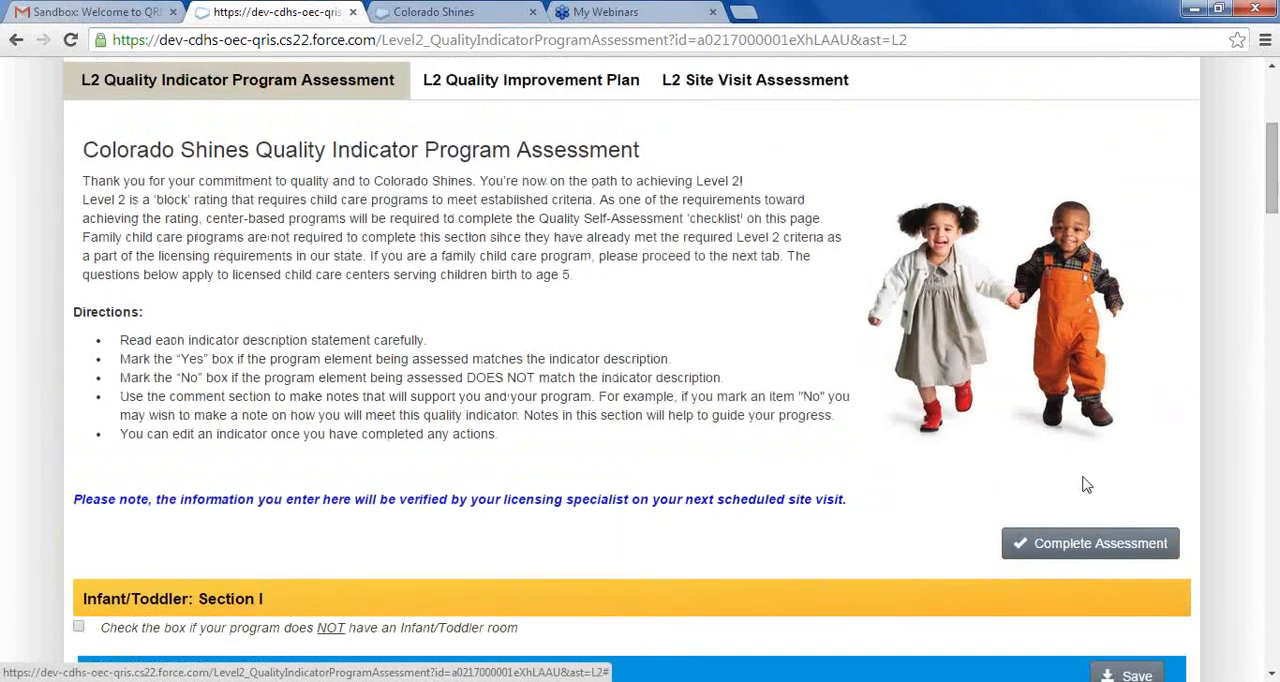
pyautogui.click(1107, 546)
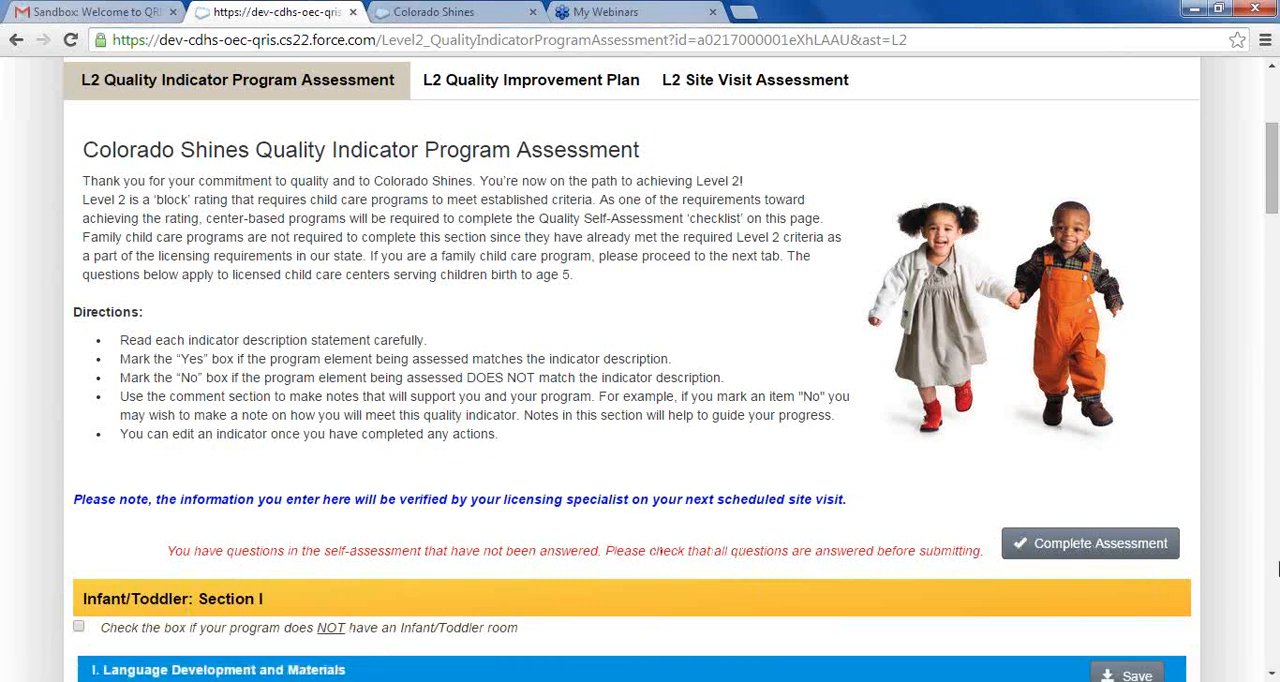
# Answer Yes to Books and Pictures indicator 4.0 on daily interactive language activities in the Infant/Toddler section
pyautogui.scroll(-6, 1277, 568)
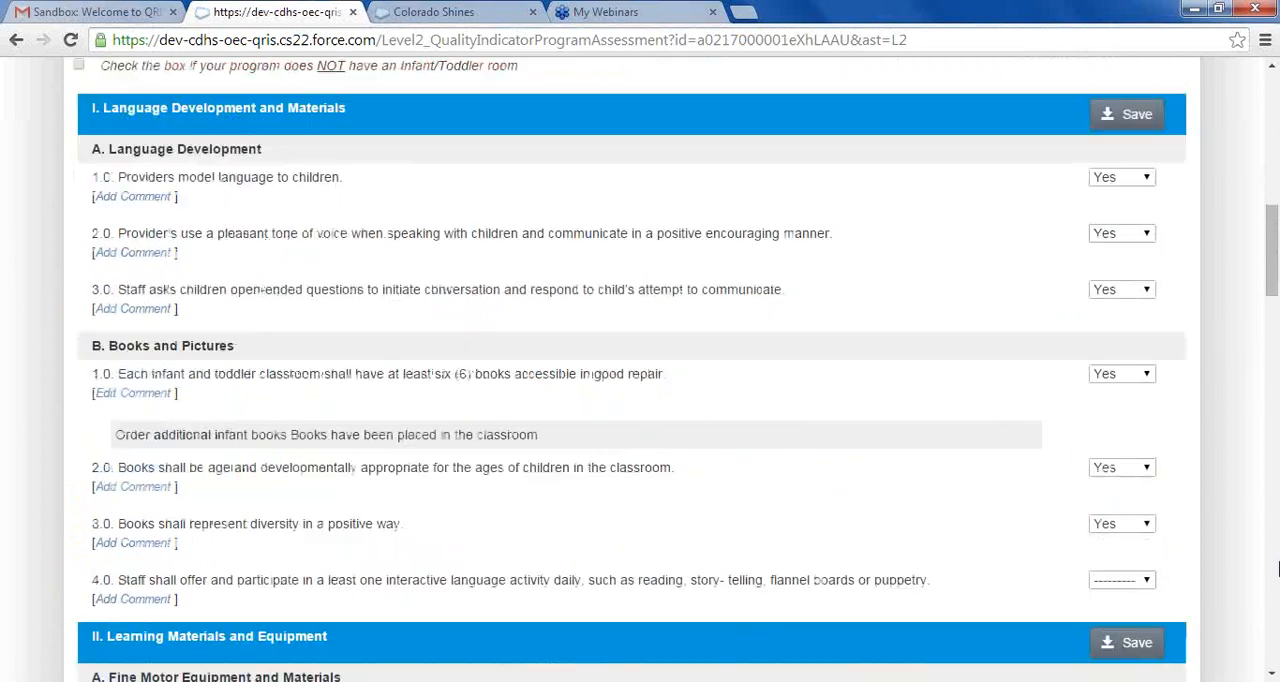
pyautogui.scroll(-1, 1277, 568)
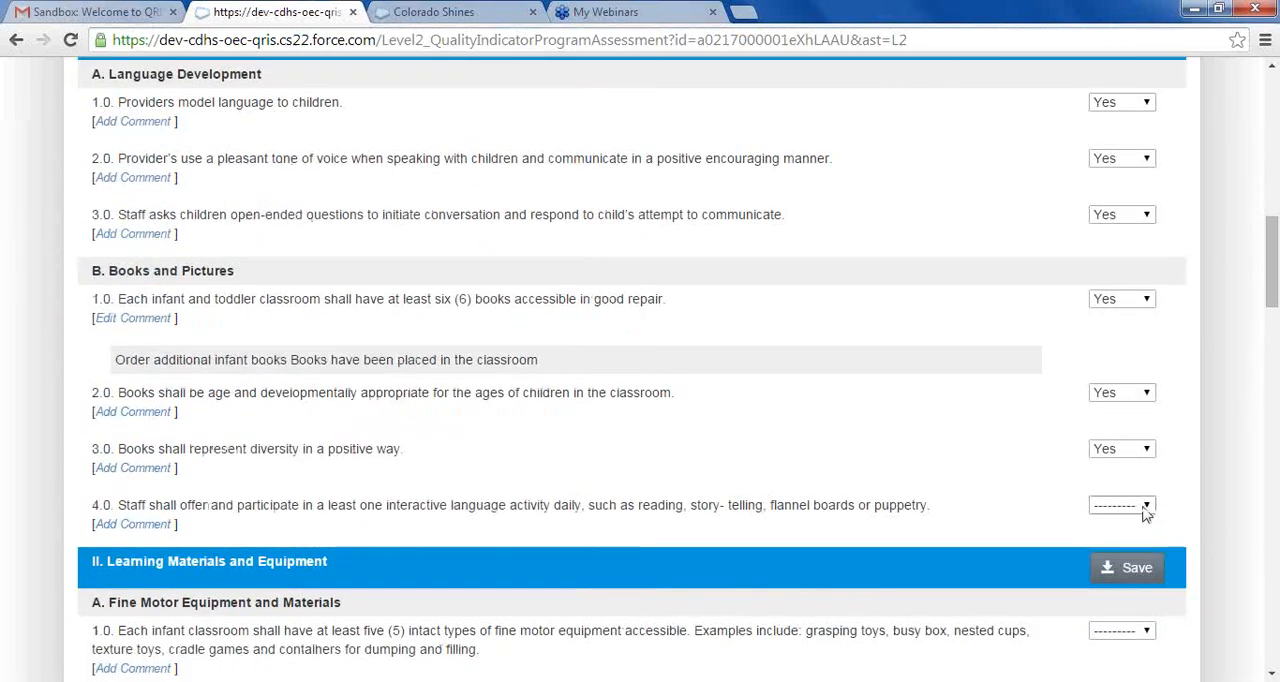
pyautogui.click(1146, 508)
pyautogui.click(1136, 532)
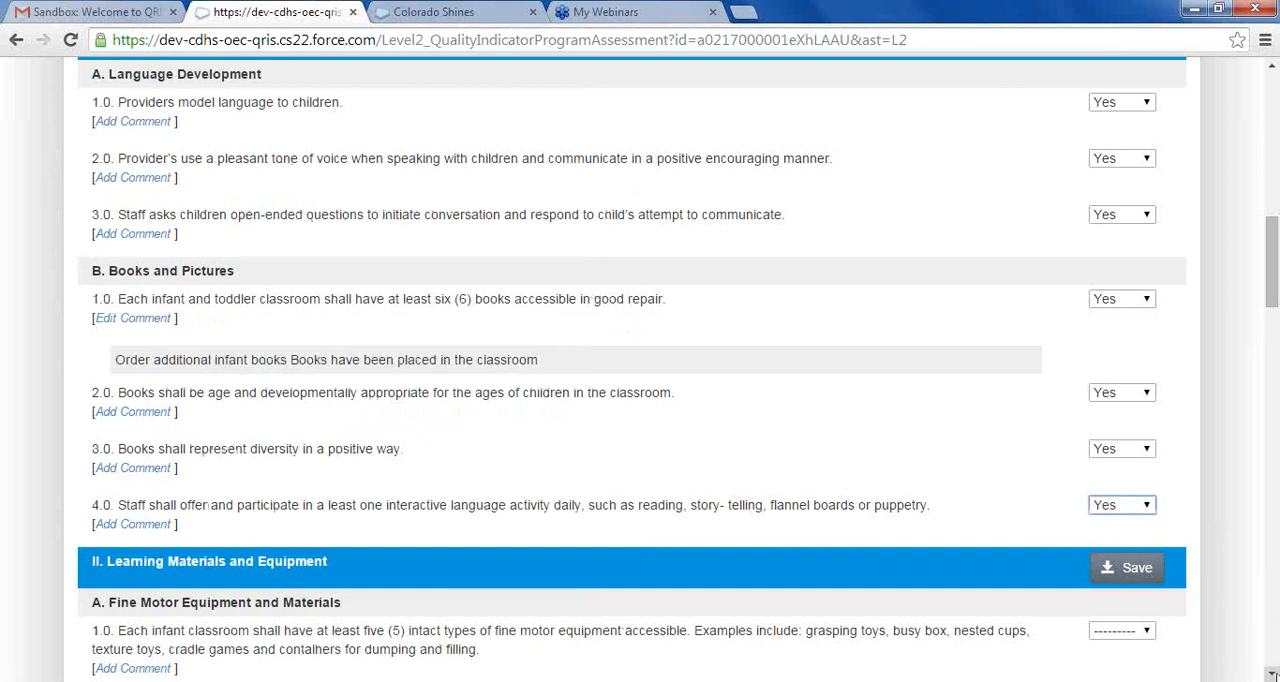
# Answer Yes to Fine Motor Equipment and Materials indicators 1.0, 2.0 and 3.0 under Learning Materials and Equipment
pyautogui.scroll(-3, 1273, 676)
pyautogui.click(1147, 295)
pyautogui.click(1147, 318)
pyautogui.click(1147, 368)
pyautogui.click(1134, 396)
pyautogui.click(1155, 443)
pyautogui.click(1134, 472)
# Answer Yes to Art indicators 1.0 and 2.0 under Learning Materials and Equipment
pyautogui.click(1148, 529)
pyautogui.click(1136, 559)
pyautogui.click(1150, 585)
pyautogui.click(1136, 612)
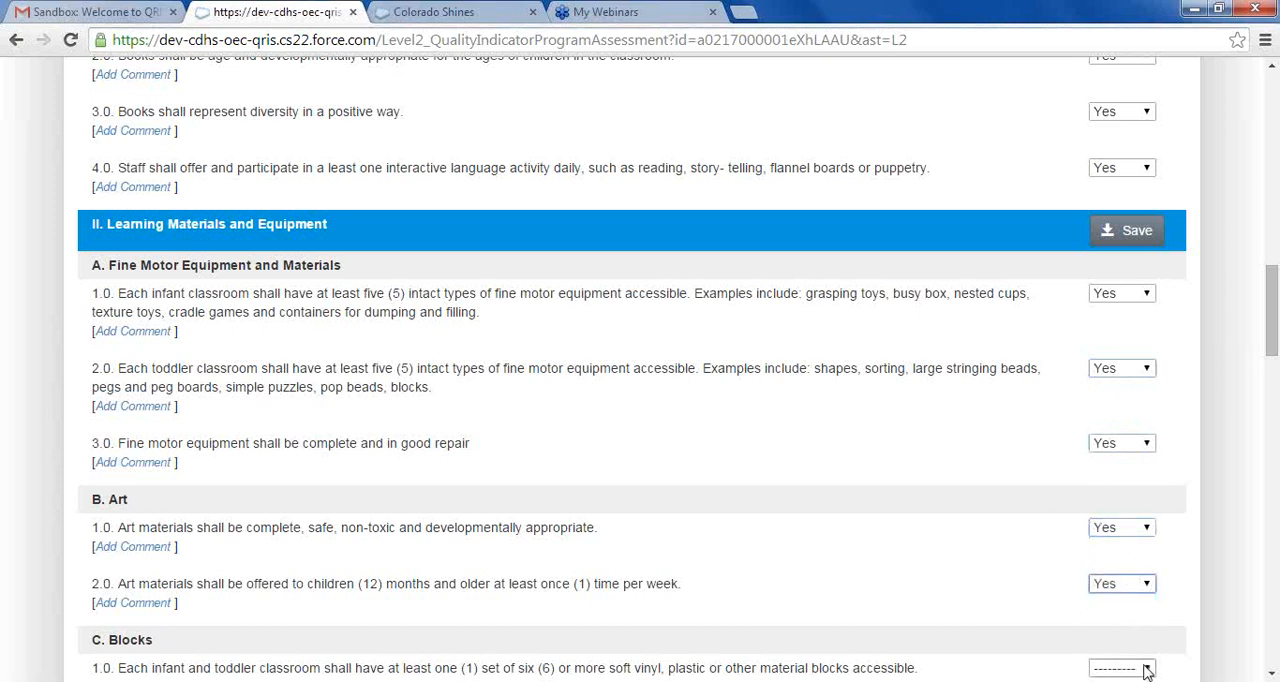
# Answer Yes to Blocks indicators 1.0, 2.0 and 3.0 under Learning Materials and Equipment
pyautogui.click(1146, 670)
pyautogui.click(1108, 635)
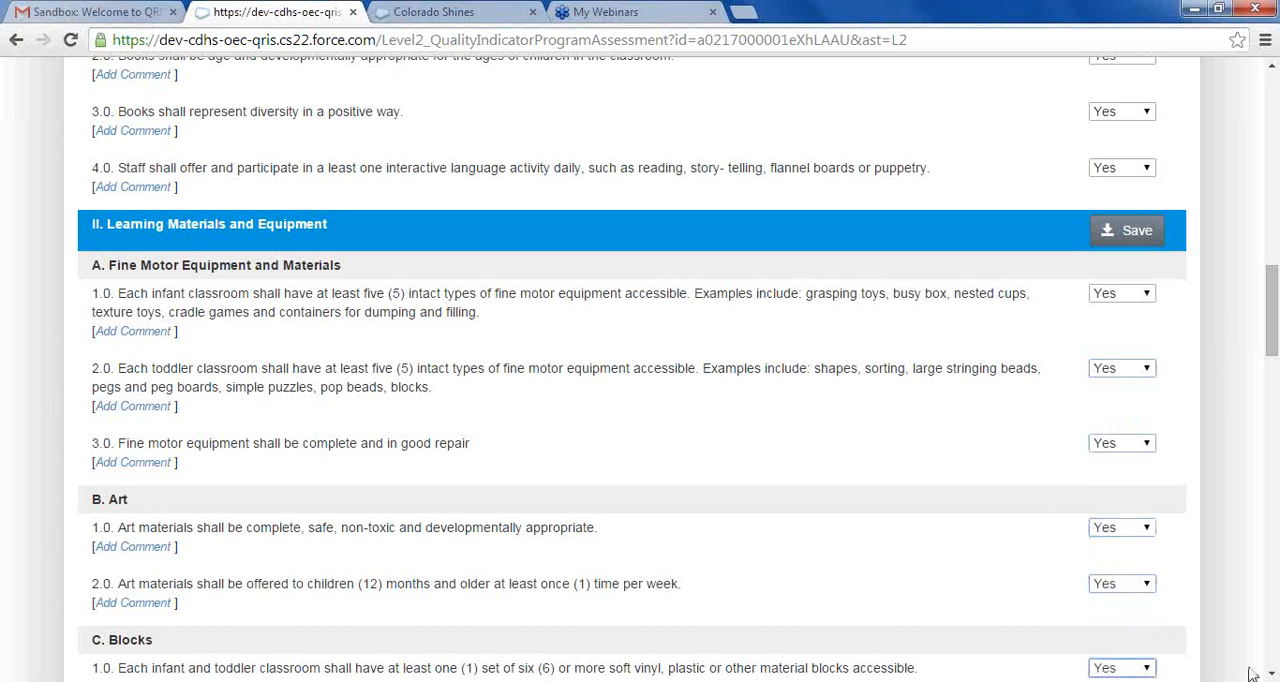
pyautogui.scroll(-5, 1272, 676)
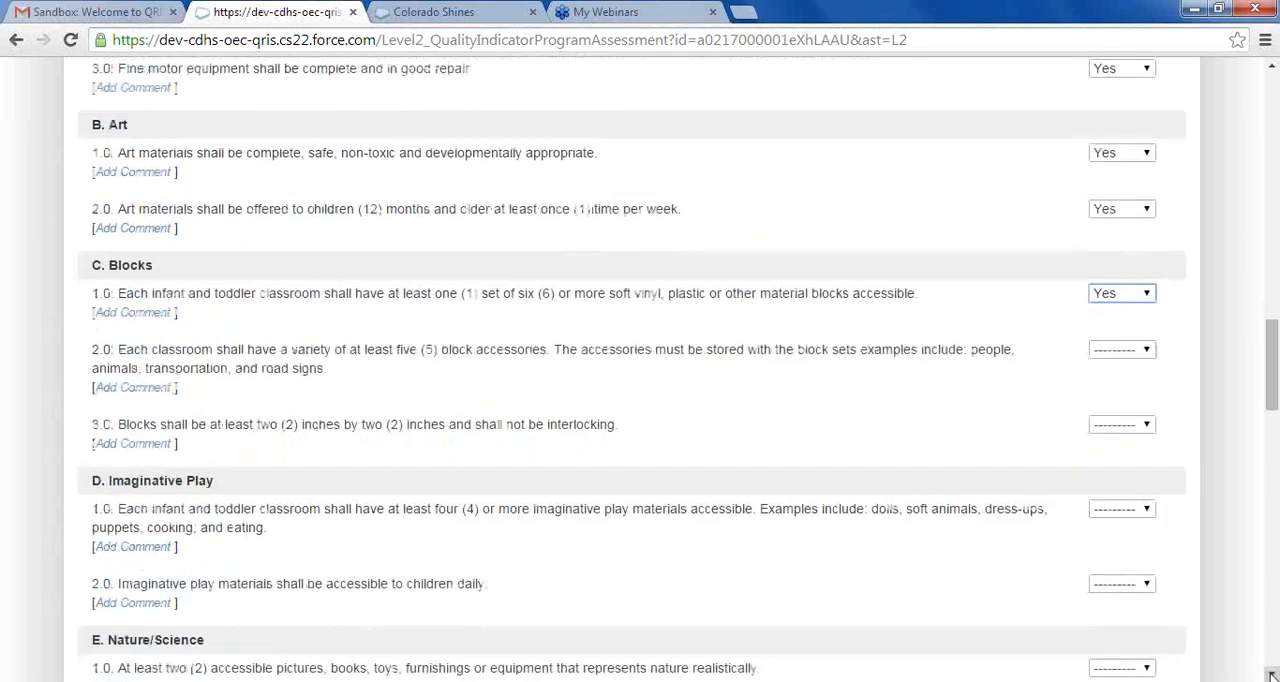
pyautogui.click(1147, 349)
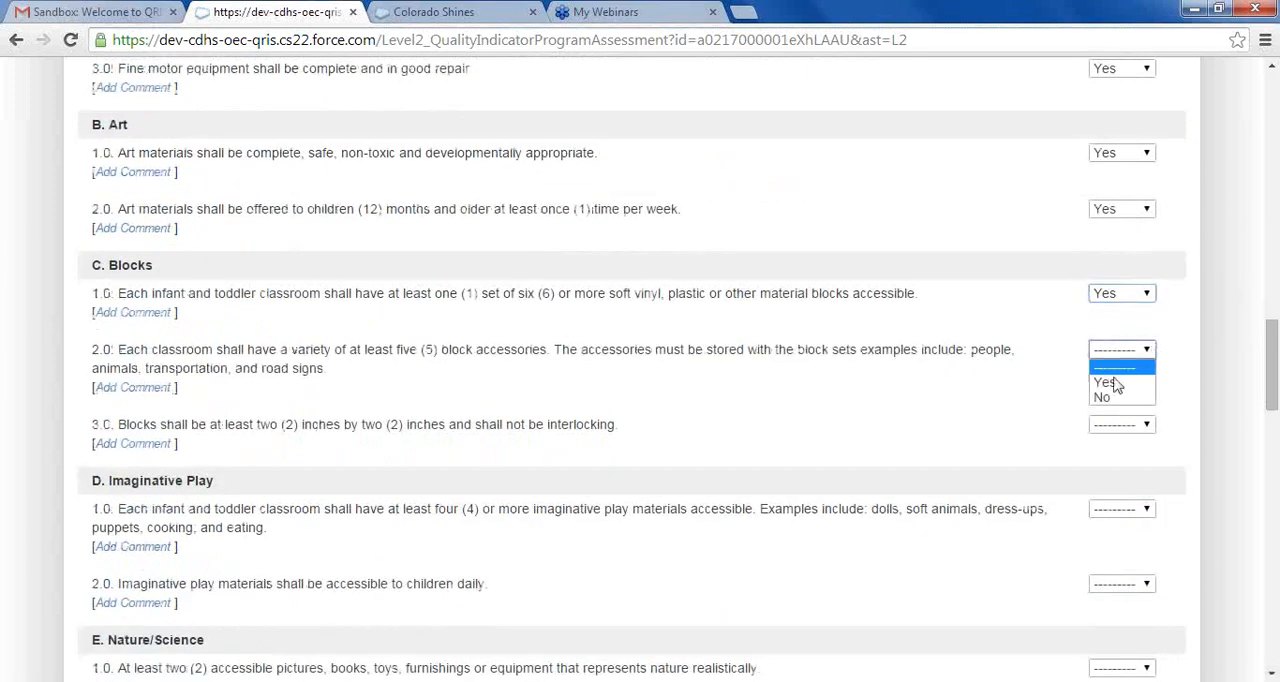
pyautogui.click(1108, 377)
pyautogui.click(1137, 424)
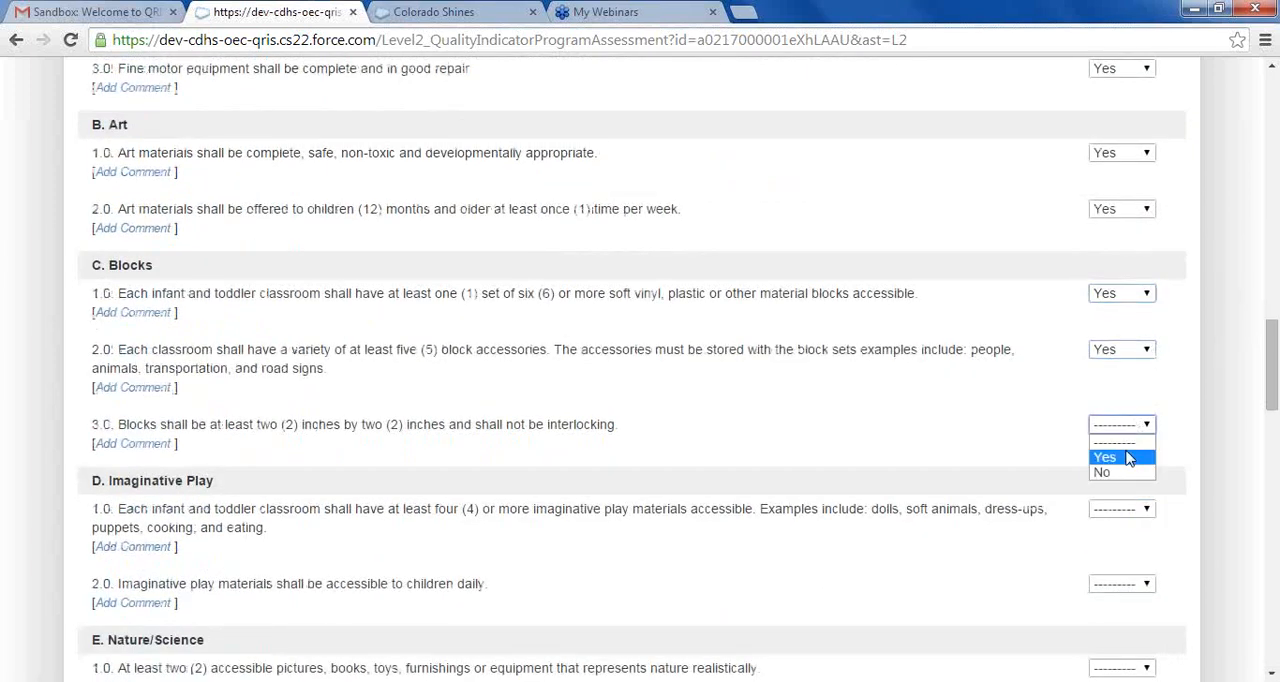
pyautogui.click(1131, 455)
# Answer Yes to Imaginative Play indicators 1.0 and 2.0 in the Infant/Toddler section
pyautogui.click(1143, 511)
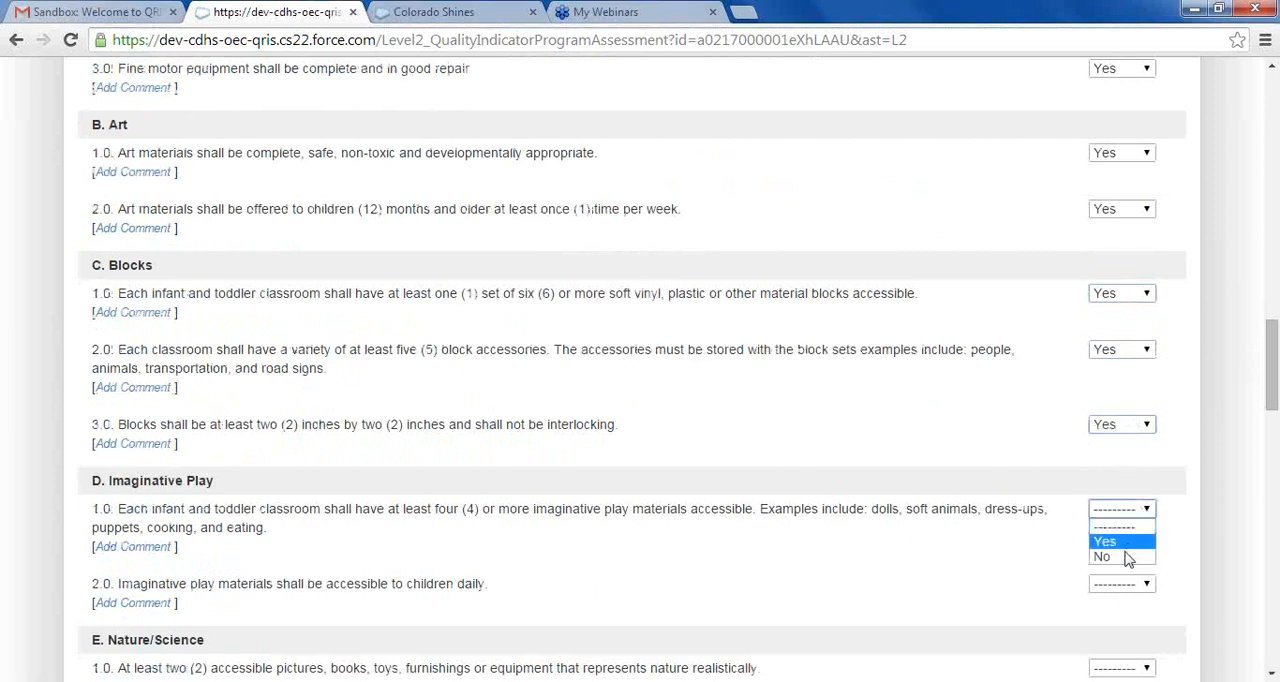
pyautogui.click(1131, 540)
pyautogui.click(1146, 584)
pyautogui.click(1112, 613)
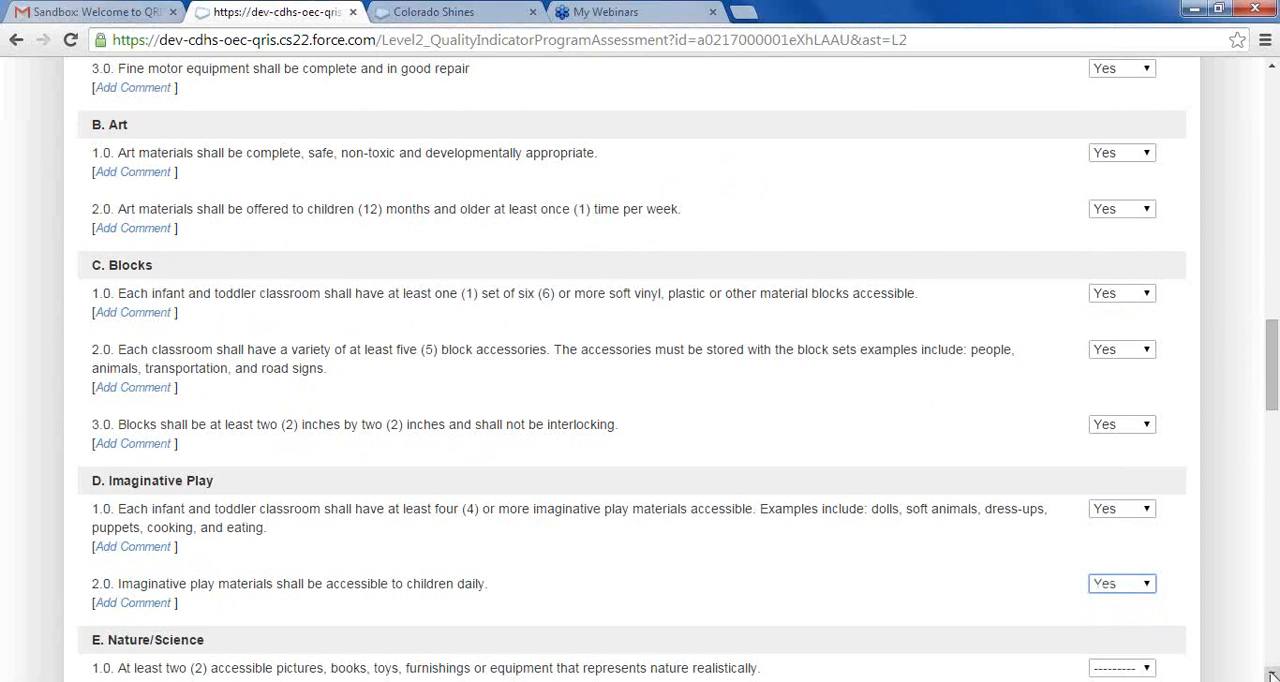
# Answer Yes to Nature/Science indicators 1.0 and 2.0 in the Infant/Toddler section
pyautogui.click(1271, 674)
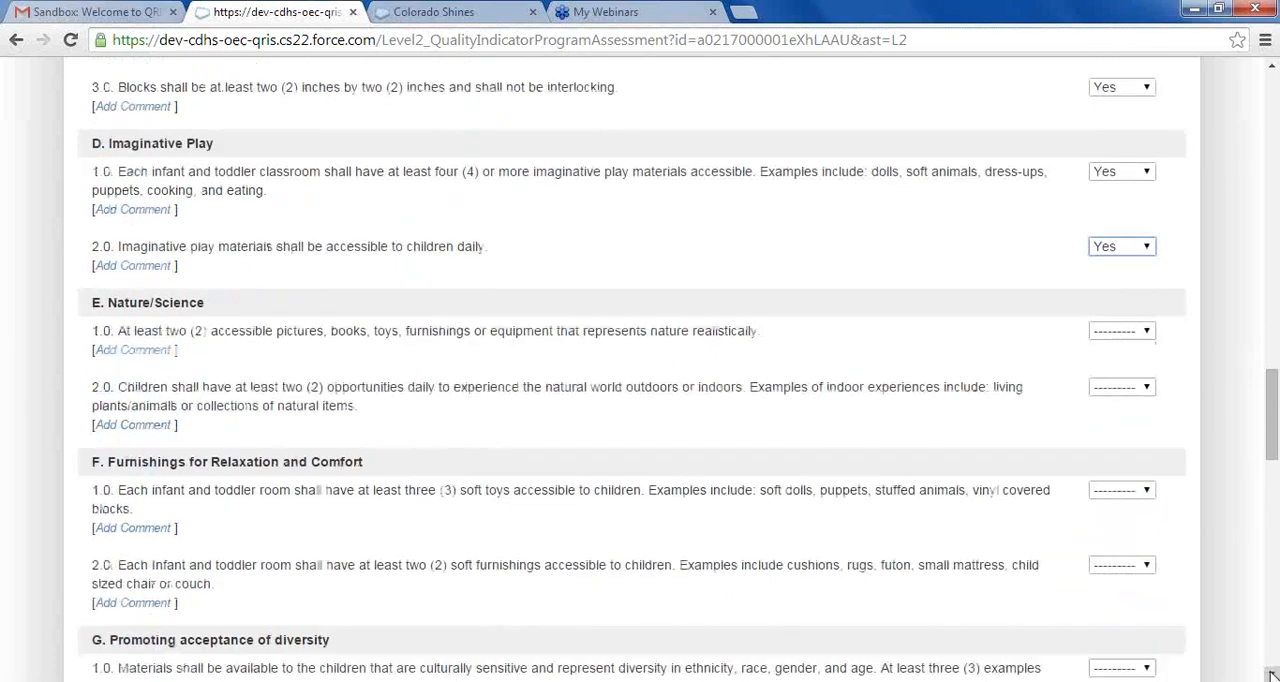
pyautogui.click(1272, 675)
pyautogui.click(1272, 675)
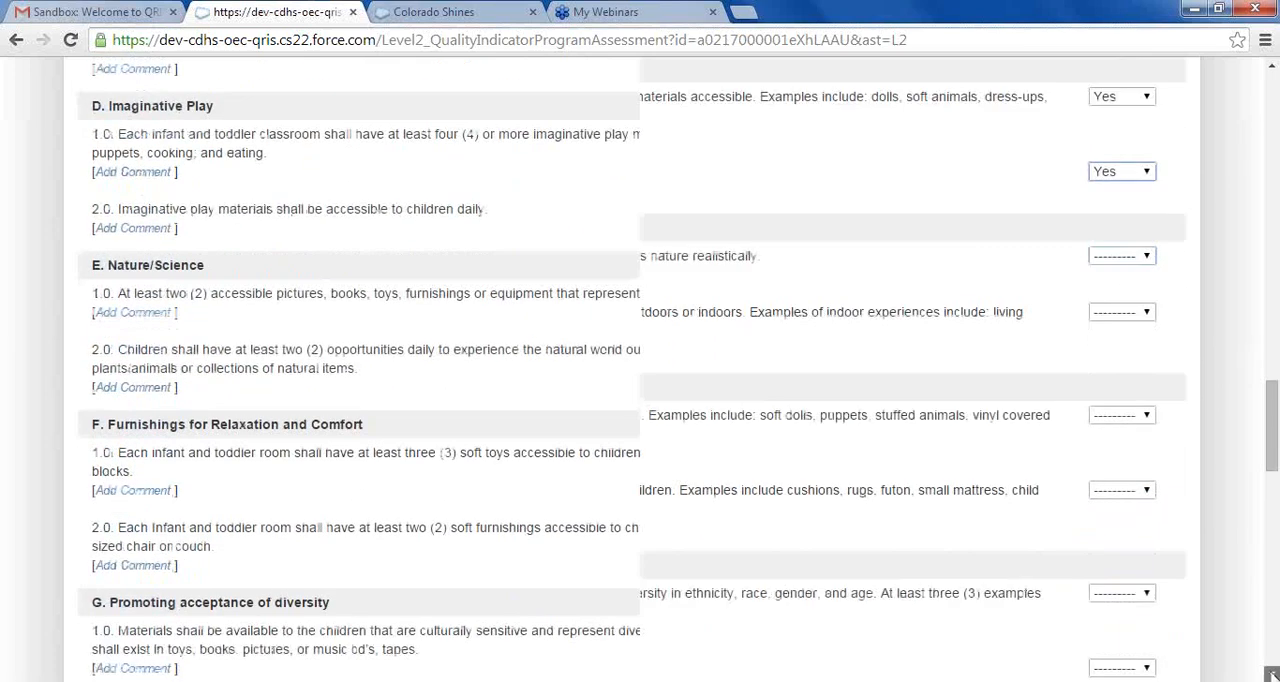
pyautogui.click(1272, 675)
pyautogui.click(1272, 675)
pyautogui.click(1272, 675)
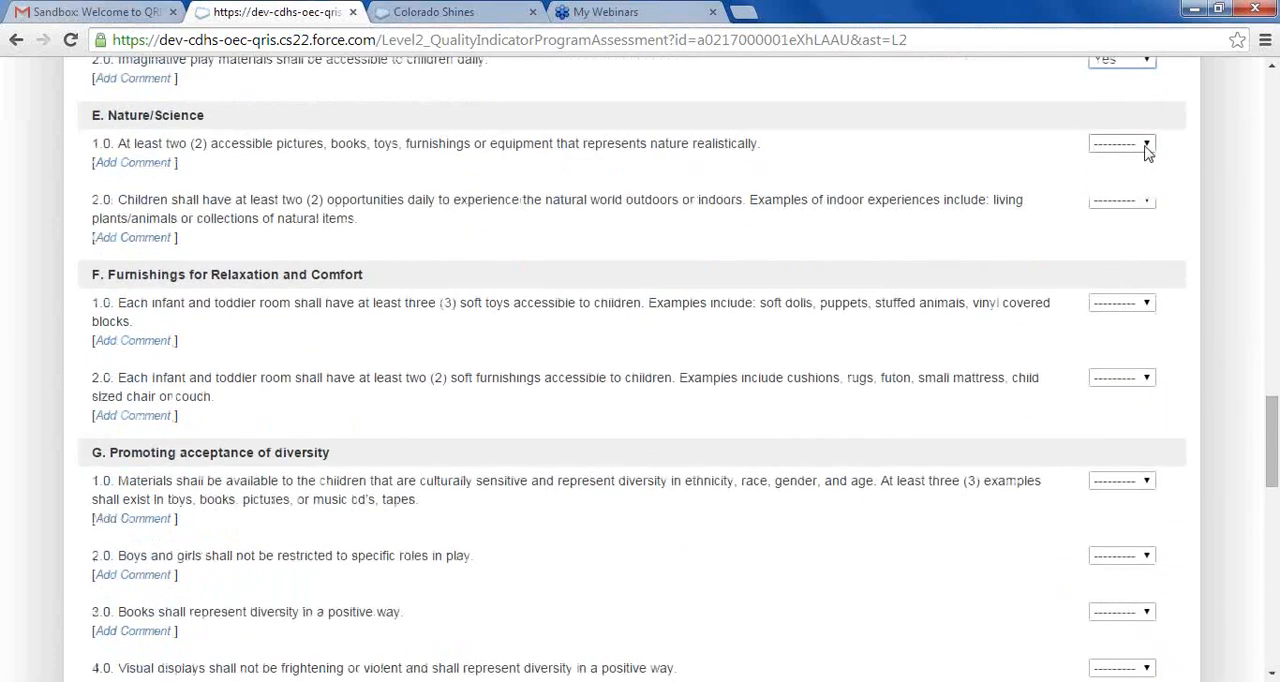
pyautogui.click(1147, 147)
pyautogui.click(1141, 178)
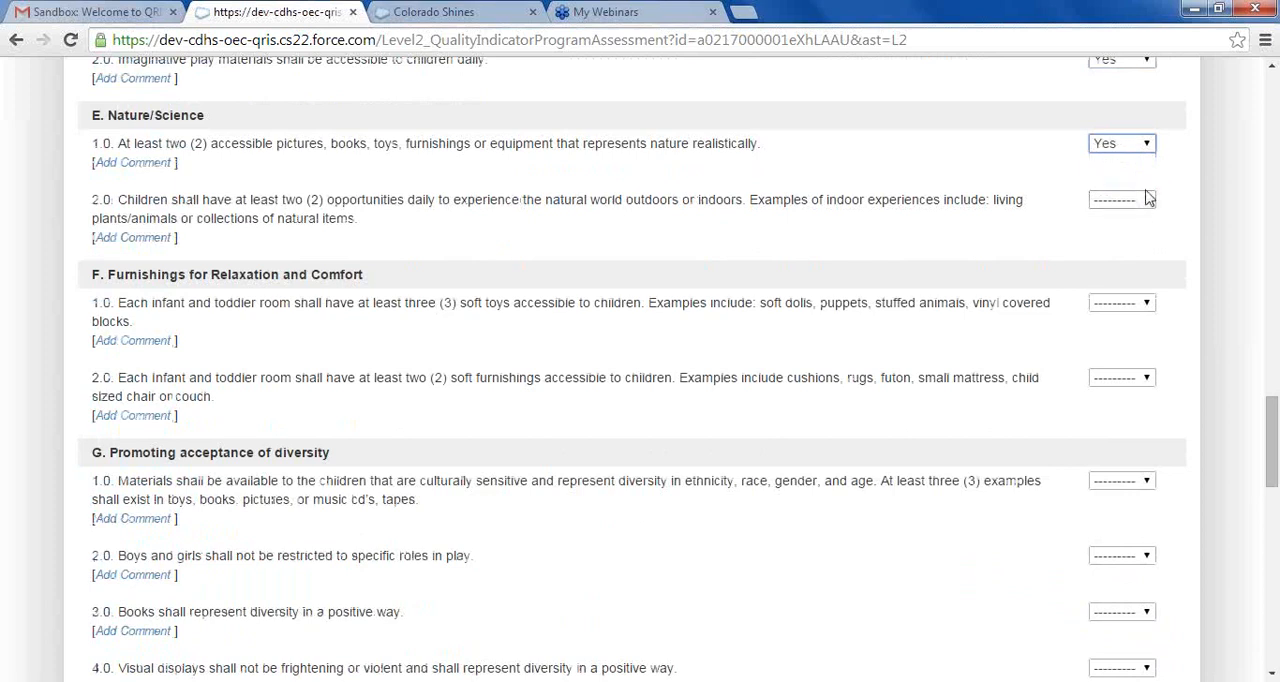
pyautogui.click(1148, 202)
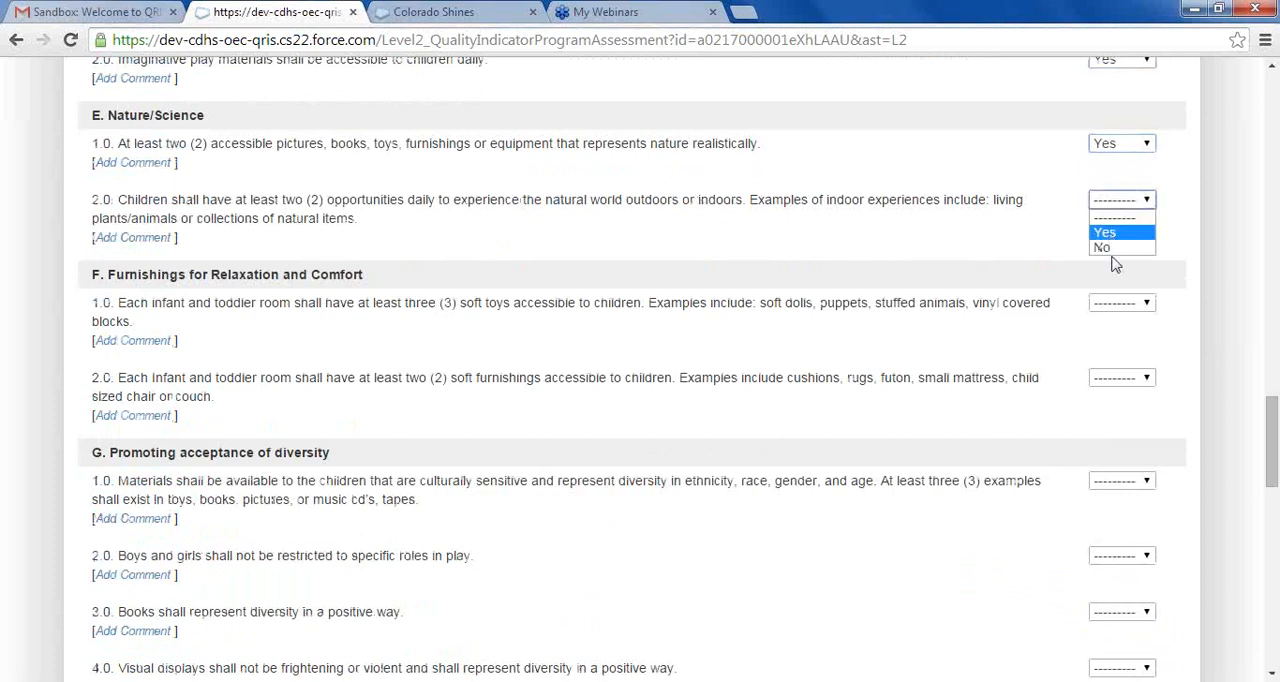
pyautogui.click(1112, 234)
# Answer Yes to Furnishings for Relaxation and Comfort indicators 1.0 and 2.0
pyautogui.click(1147, 306)
pyautogui.click(1123, 337)
pyautogui.click(1148, 383)
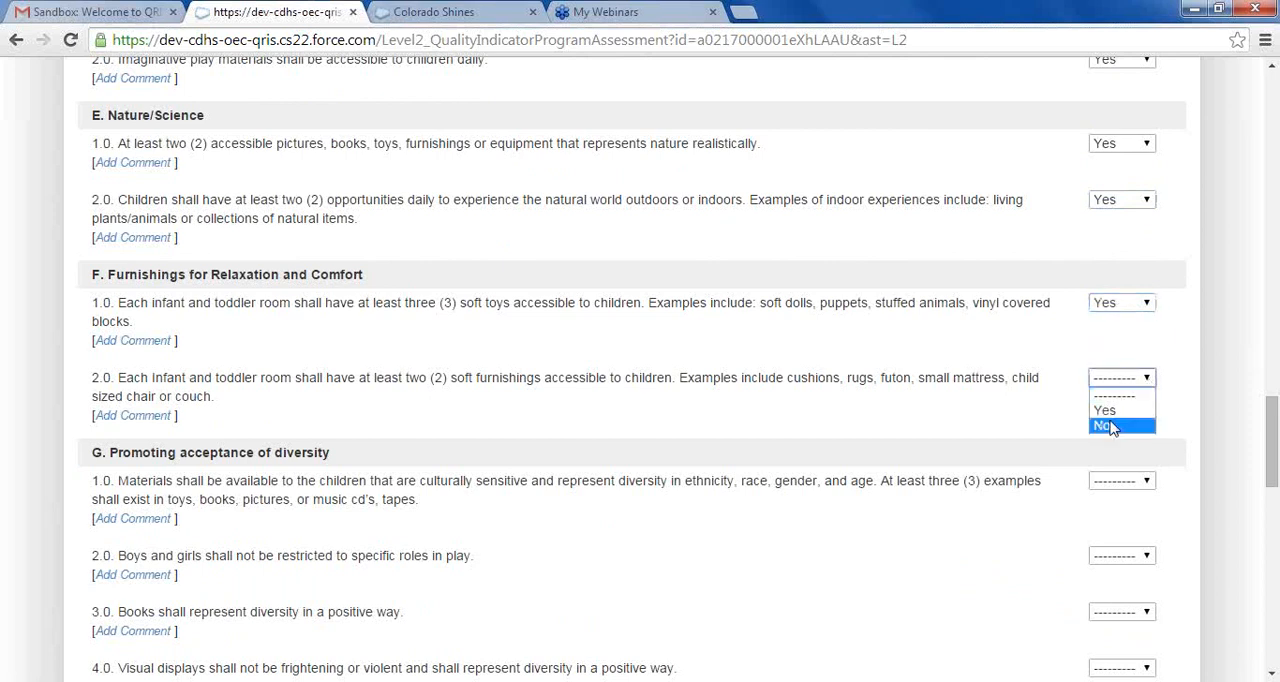
pyautogui.click(1108, 411)
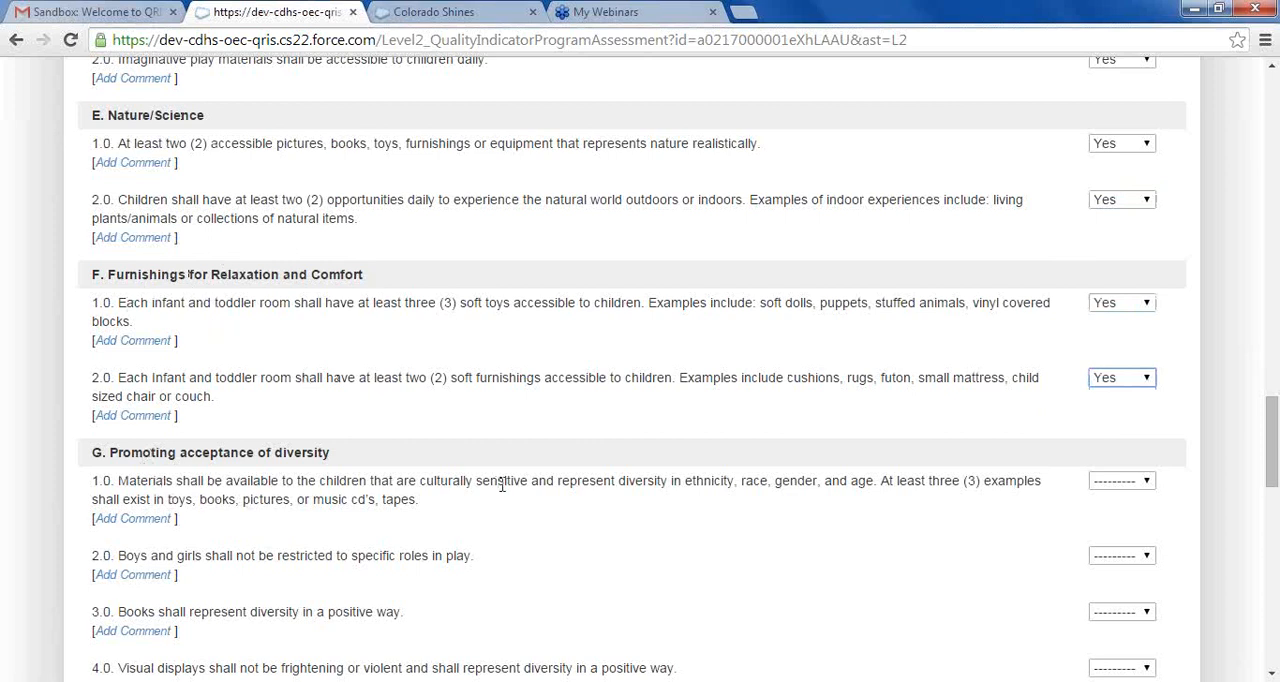
# Answer Yes to Promoting acceptance of diversity indicators 1.0 through 4.0
pyautogui.click(1145, 481)
pyautogui.click(1123, 514)
pyautogui.click(1145, 556)
pyautogui.click(1126, 588)
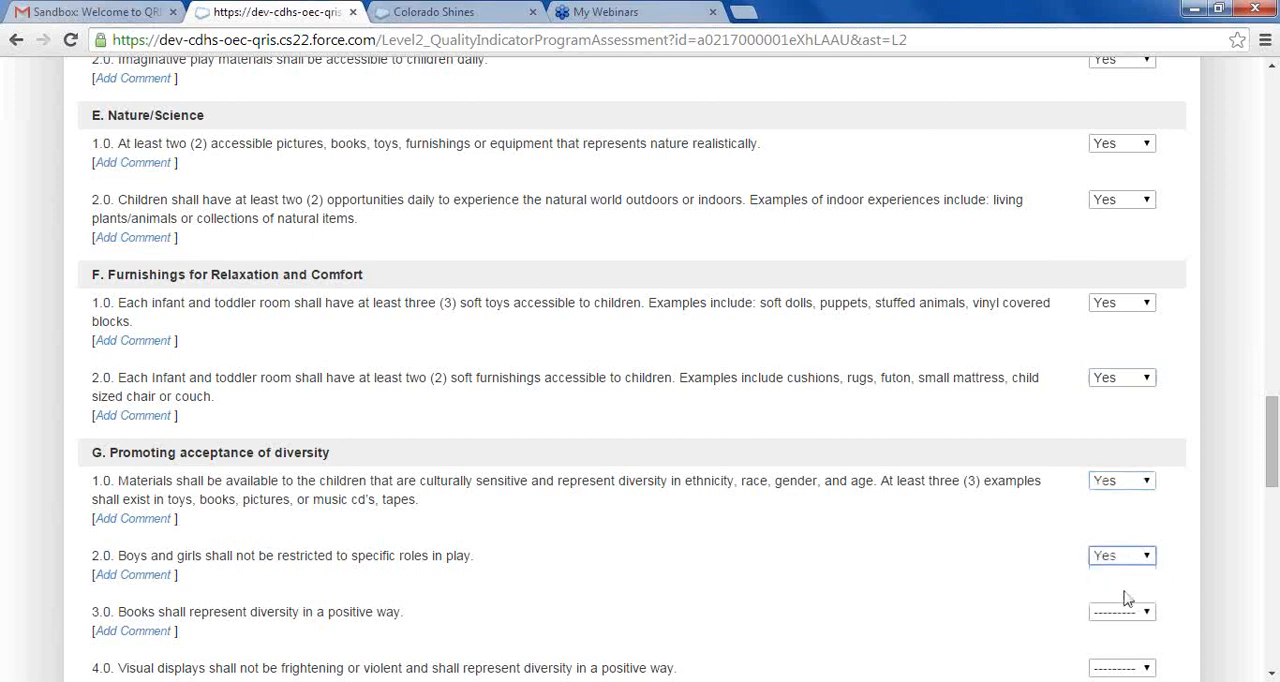
pyautogui.click(1146, 611)
pyautogui.click(1132, 641)
pyautogui.click(1272, 673)
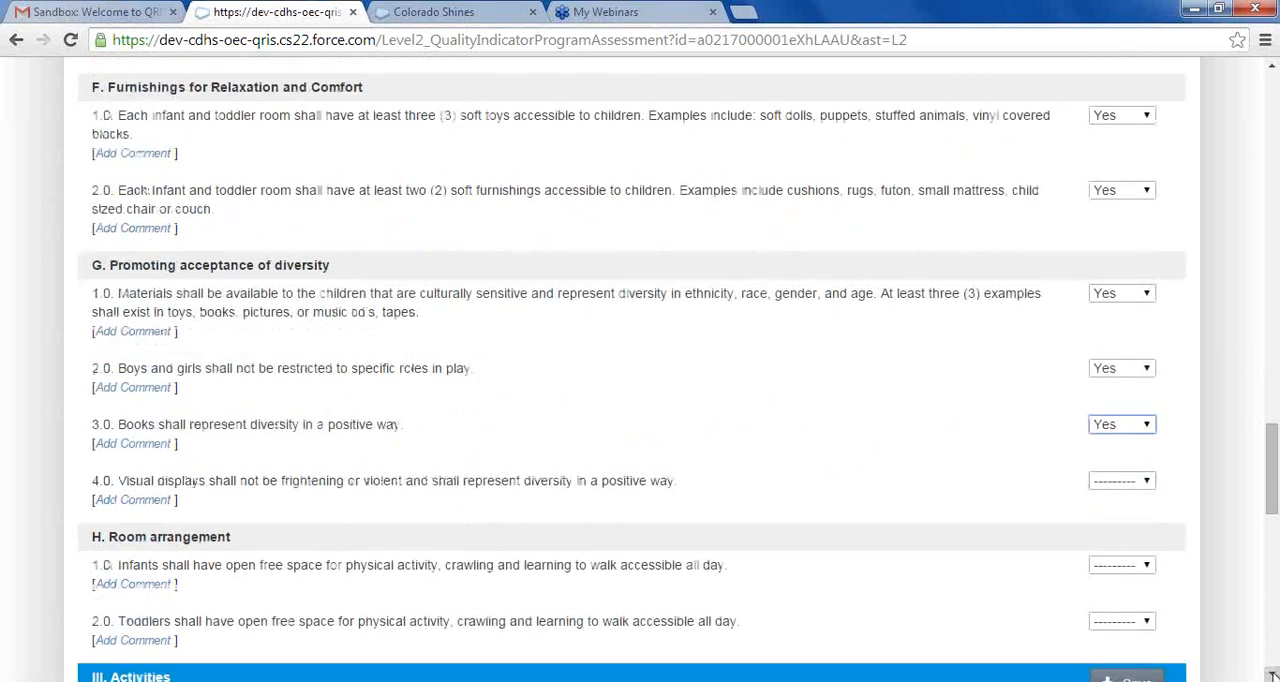
pyautogui.click(1272, 676)
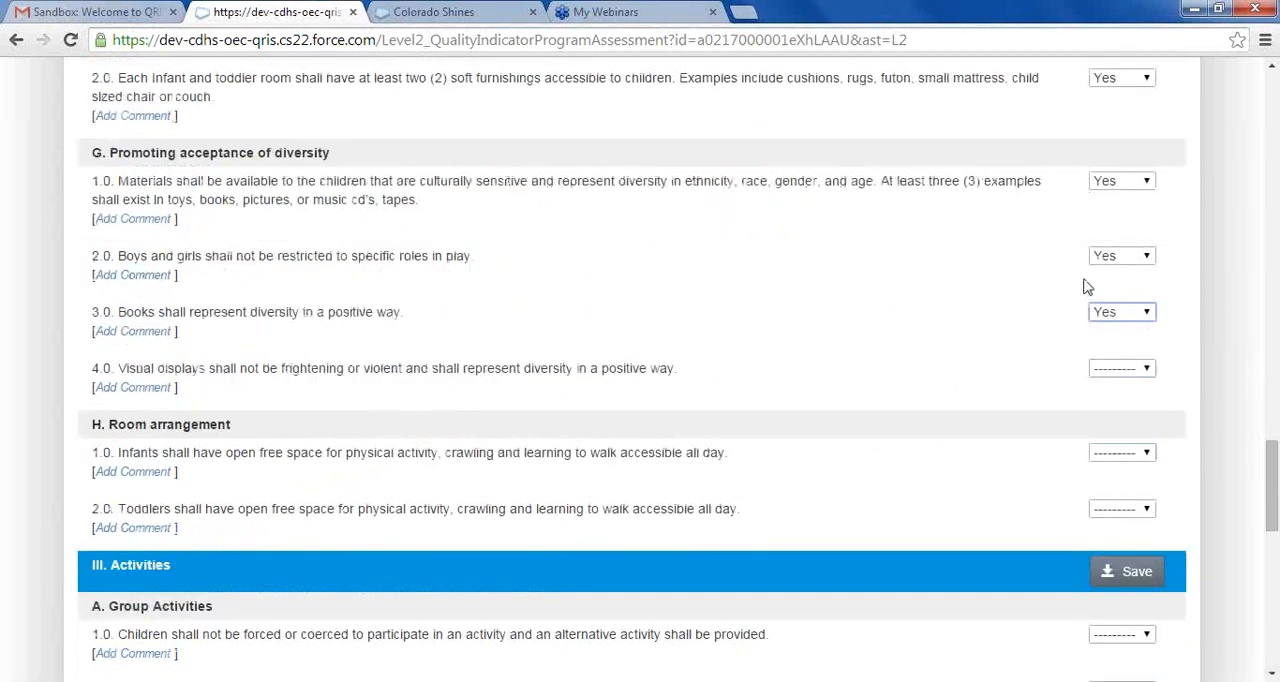
pyautogui.click(1148, 370)
pyautogui.click(1130, 408)
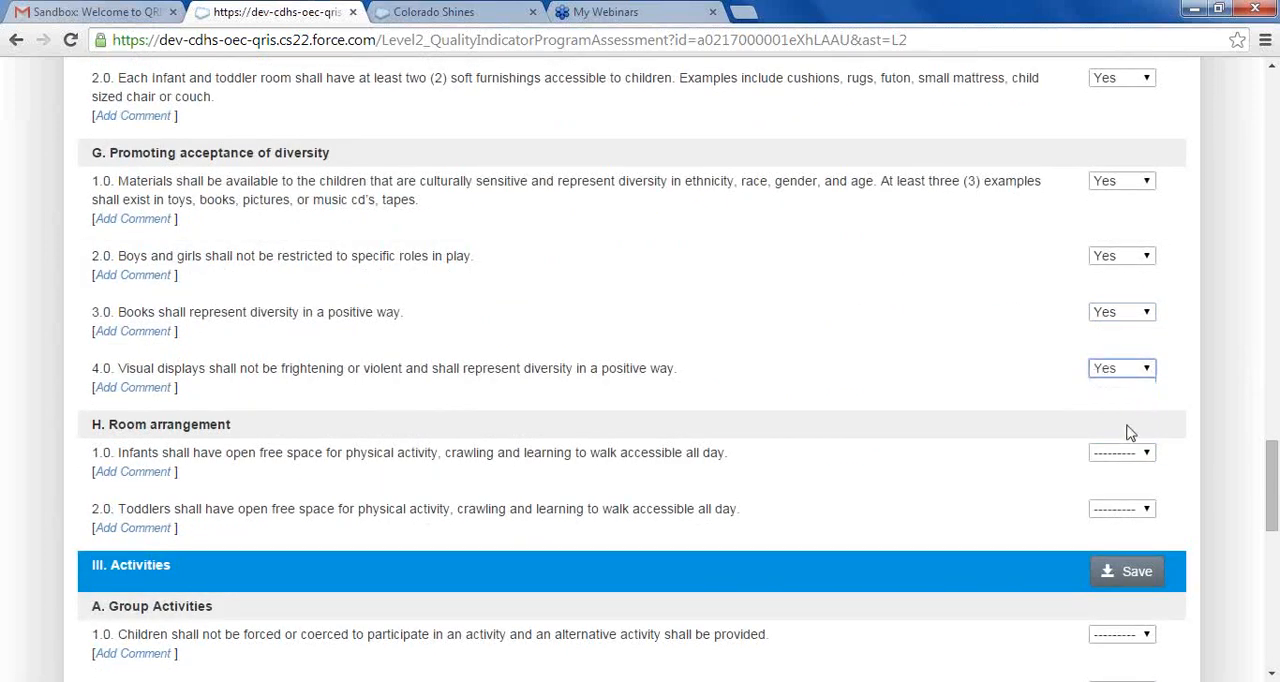
# Answer Yes to Room arrangement indicators 1.0 and 2.0 on open free space for infants and toddlers
pyautogui.click(1148, 452)
pyautogui.click(1105, 488)
pyautogui.click(1148, 509)
pyautogui.click(1117, 540)
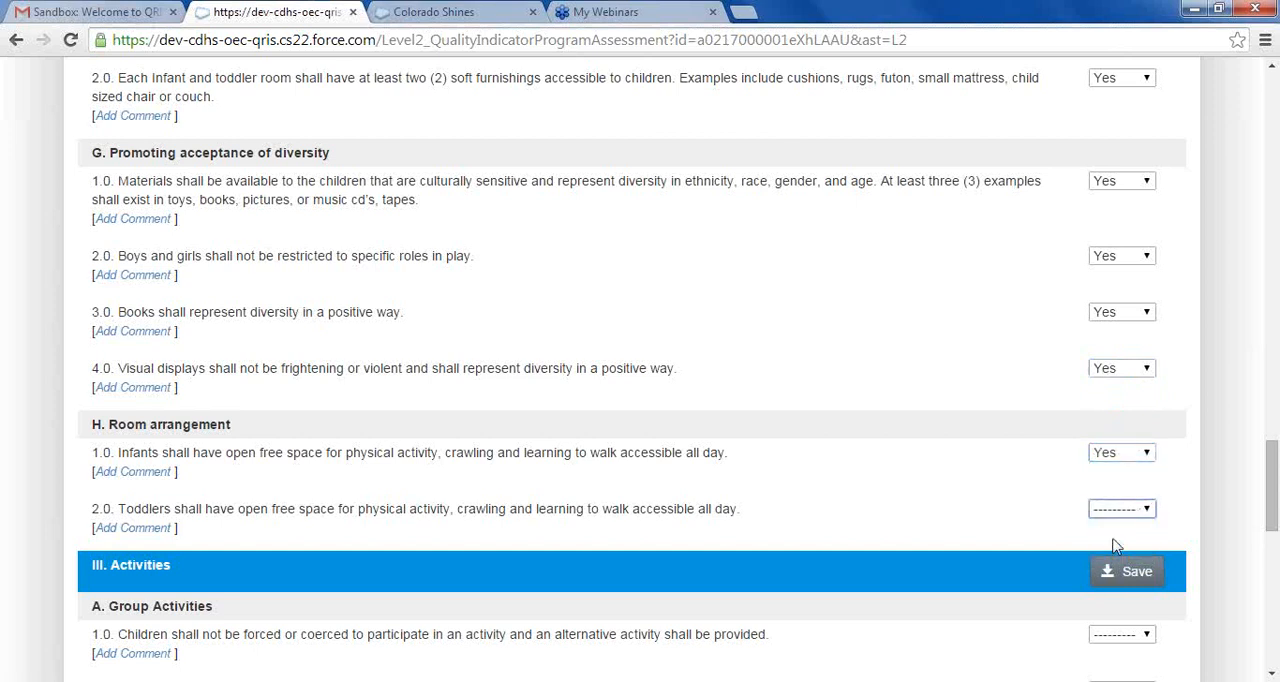
# Answer Yes to Group Activities indicators 1.0, 2.0 and 3.0 under Activities
pyautogui.moveTo(1275, 477); pyautogui.dragTo(1275, 531)
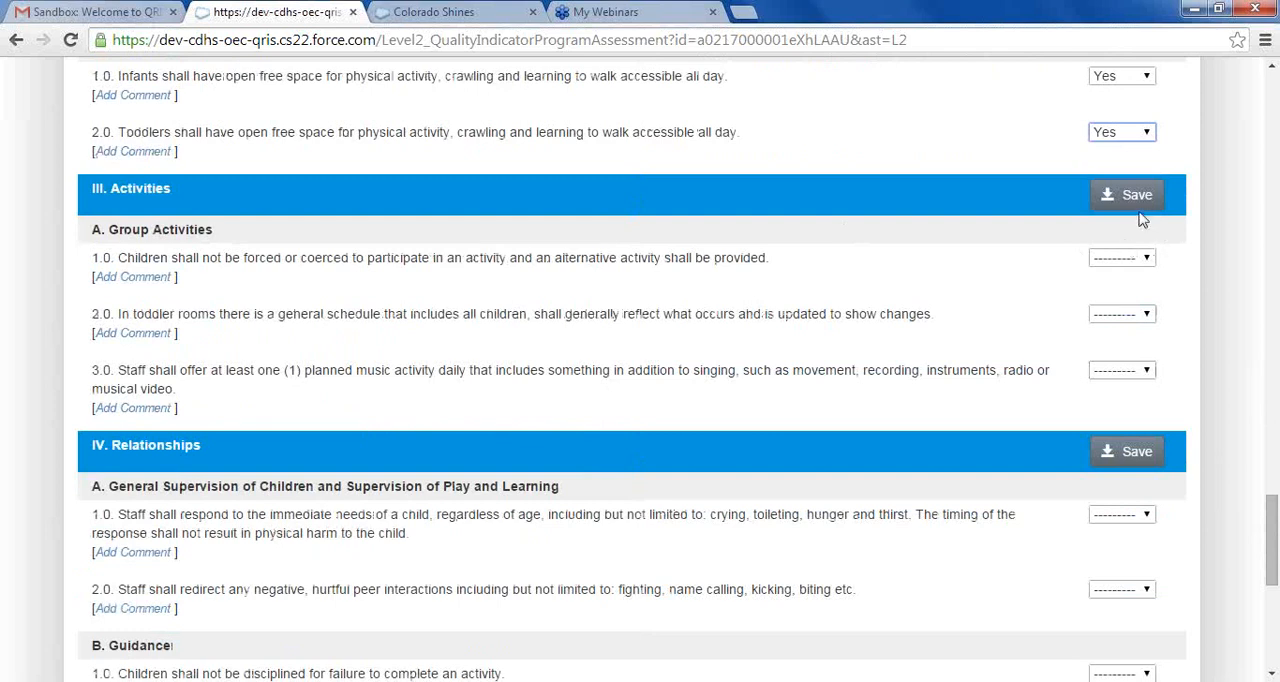
pyautogui.click(1148, 260)
pyautogui.click(1110, 289)
pyautogui.click(1142, 318)
pyautogui.click(1105, 345)
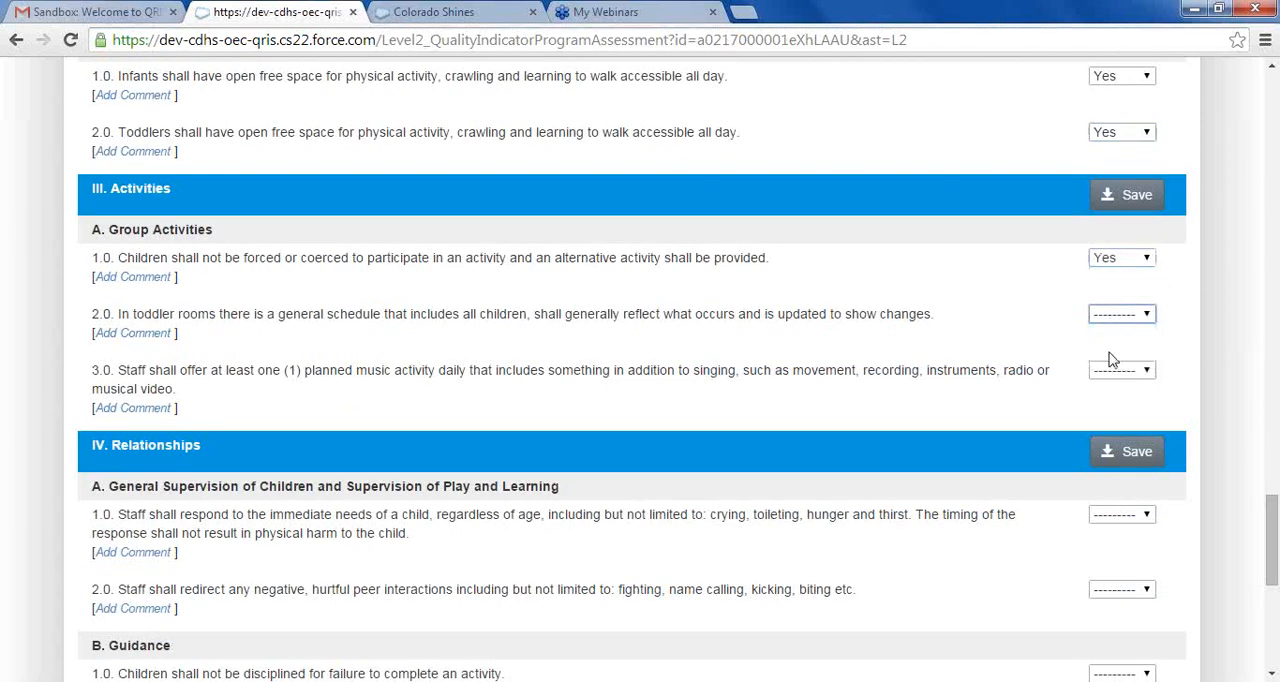
pyautogui.click(1132, 371)
pyautogui.click(1105, 402)
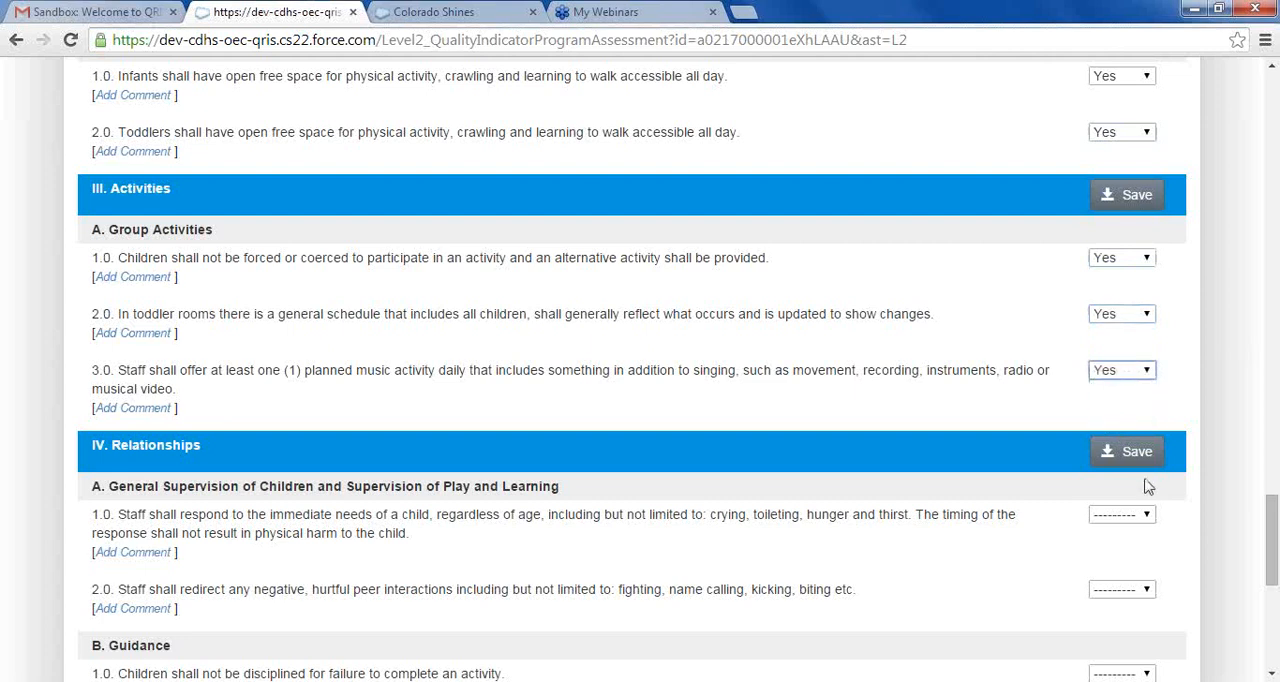
# Answer Yes to General Supervision of Children and Supervision of Play and Learning indicators 1.0 and 2.0 under Relationships
pyautogui.click(1147, 515)
pyautogui.click(1137, 545)
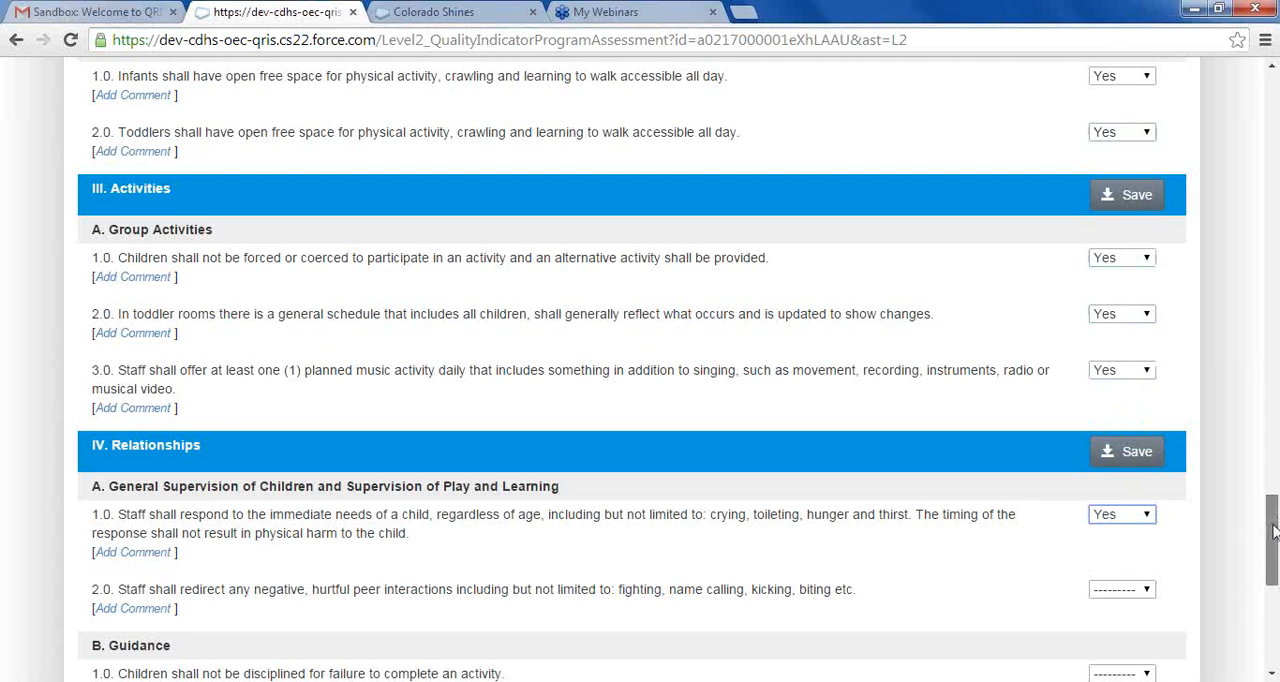
pyautogui.moveTo(1270, 512); pyautogui.dragTo(1270, 578)
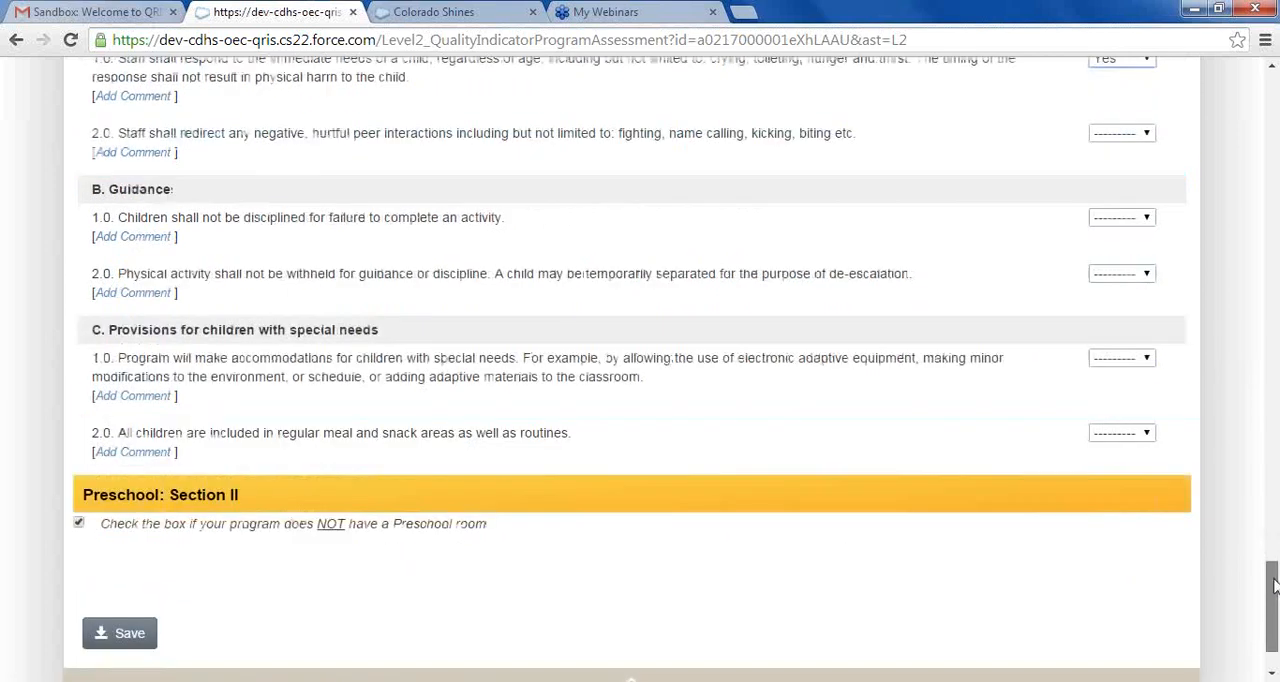
pyautogui.click(1146, 133)
pyautogui.click(1137, 171)
# Answer Yes to Guidance indicators 1.0 and 2.0 under Relationships
pyautogui.click(1143, 217)
pyautogui.click(1141, 251)
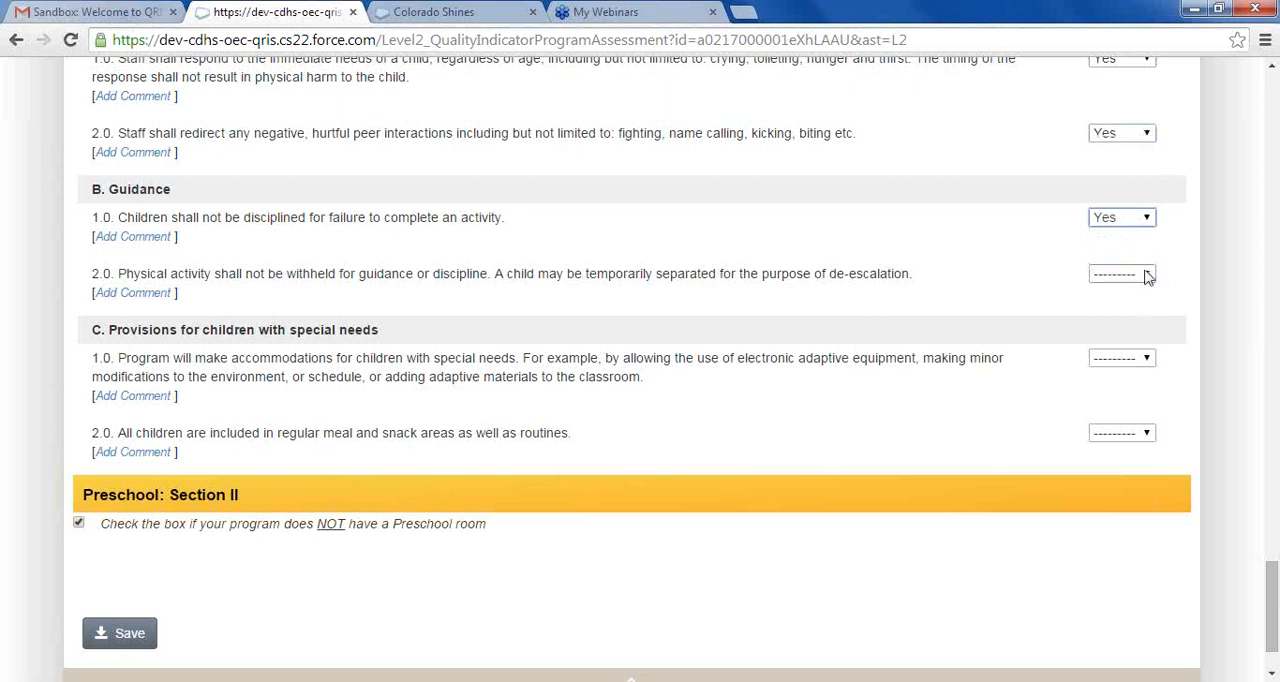
pyautogui.click(1146, 274)
pyautogui.click(1146, 309)
# Answer Yes to Provisions for children with special needs indicators 1.0 and 2.0 under Relationships
pyautogui.click(1145, 360)
pyautogui.click(1124, 391)
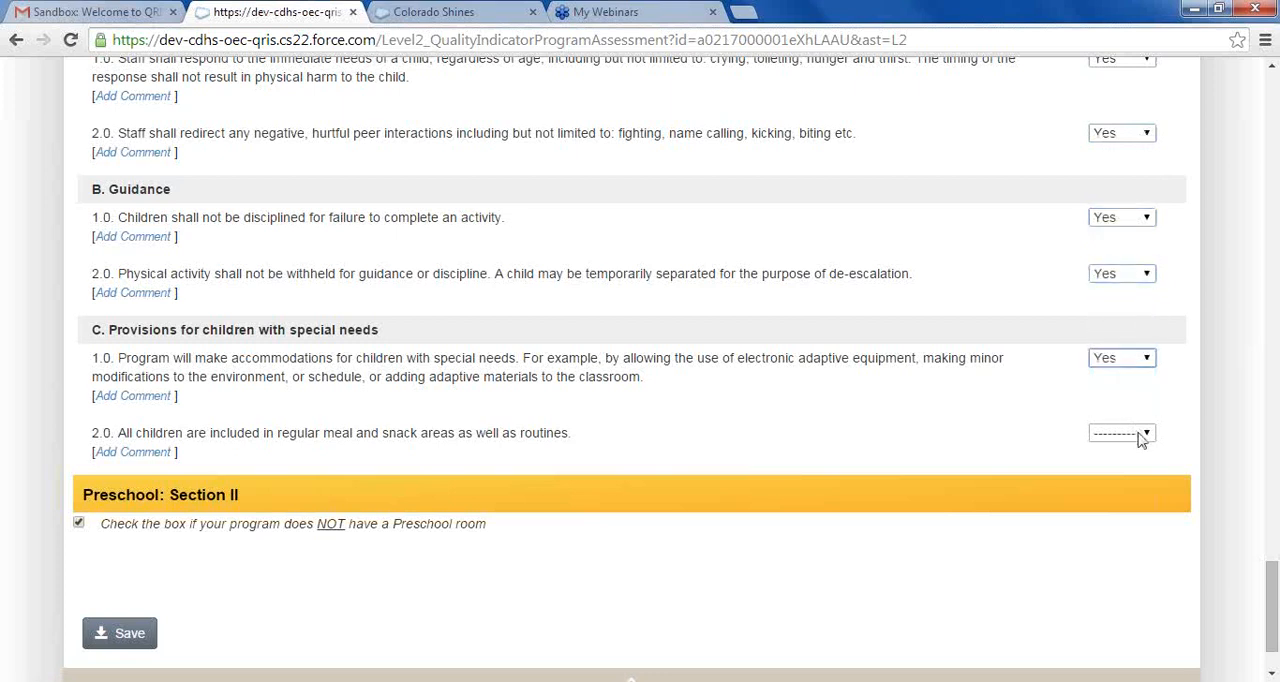
pyautogui.click(1143, 434)
pyautogui.click(1120, 467)
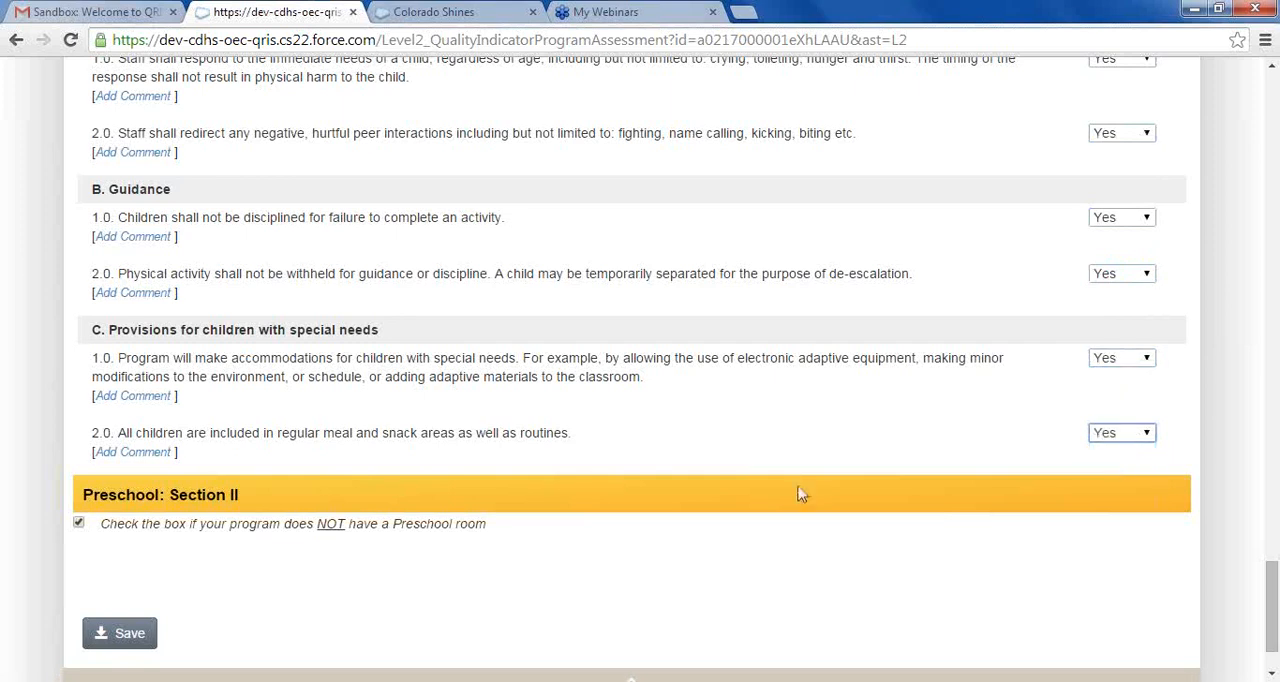
# Save all answers of the Quality Indicator Program Assessment and submit the assessment as complete
pyautogui.click(118, 631)
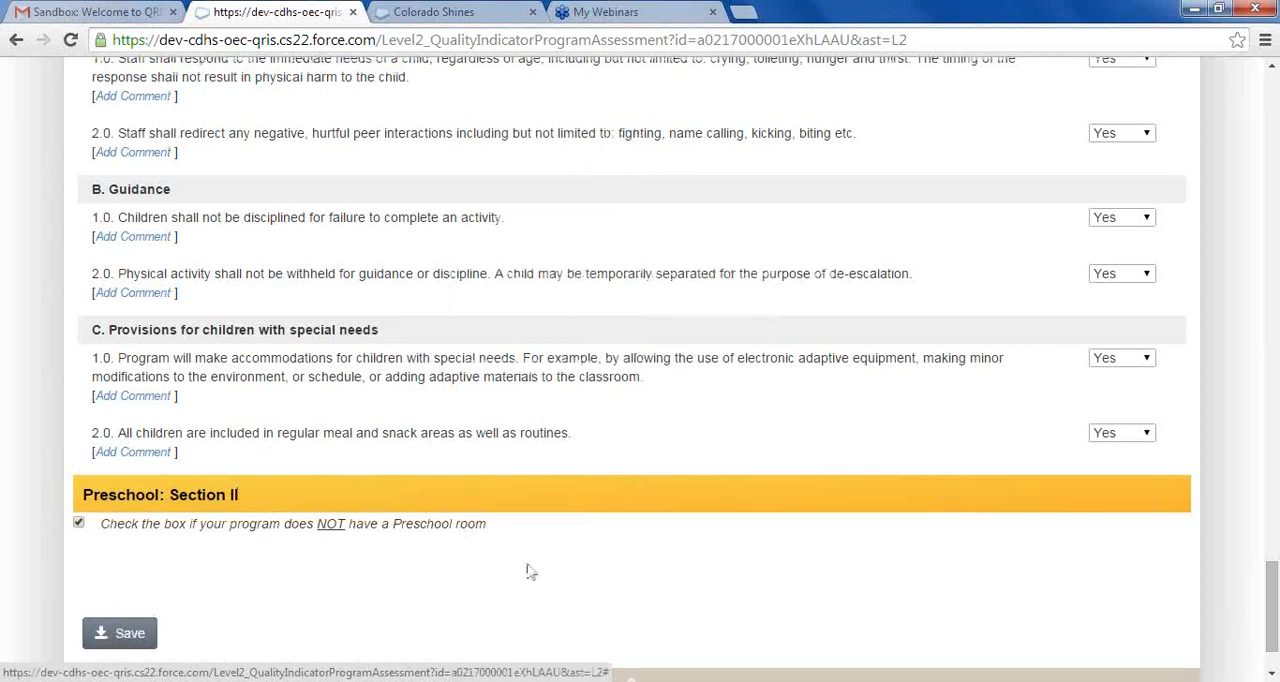
pyautogui.moveTo(1263, 640); pyautogui.dragTo(1272, 208)
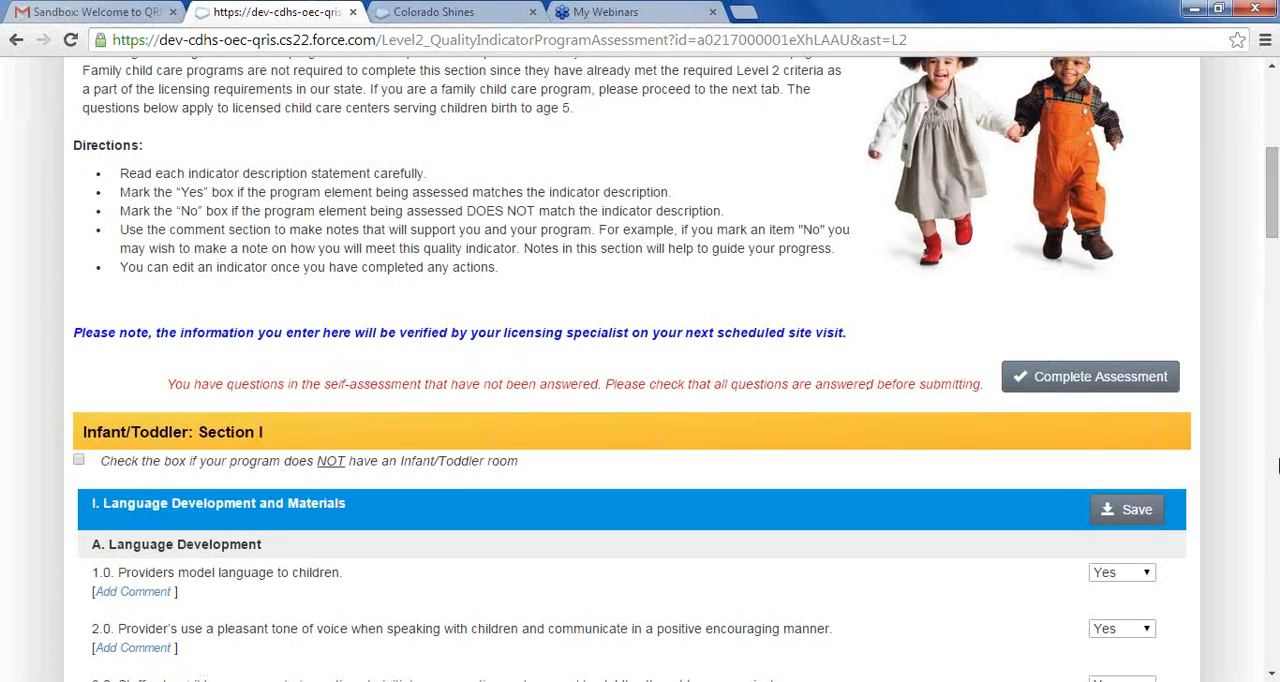
pyautogui.click(1090, 370)
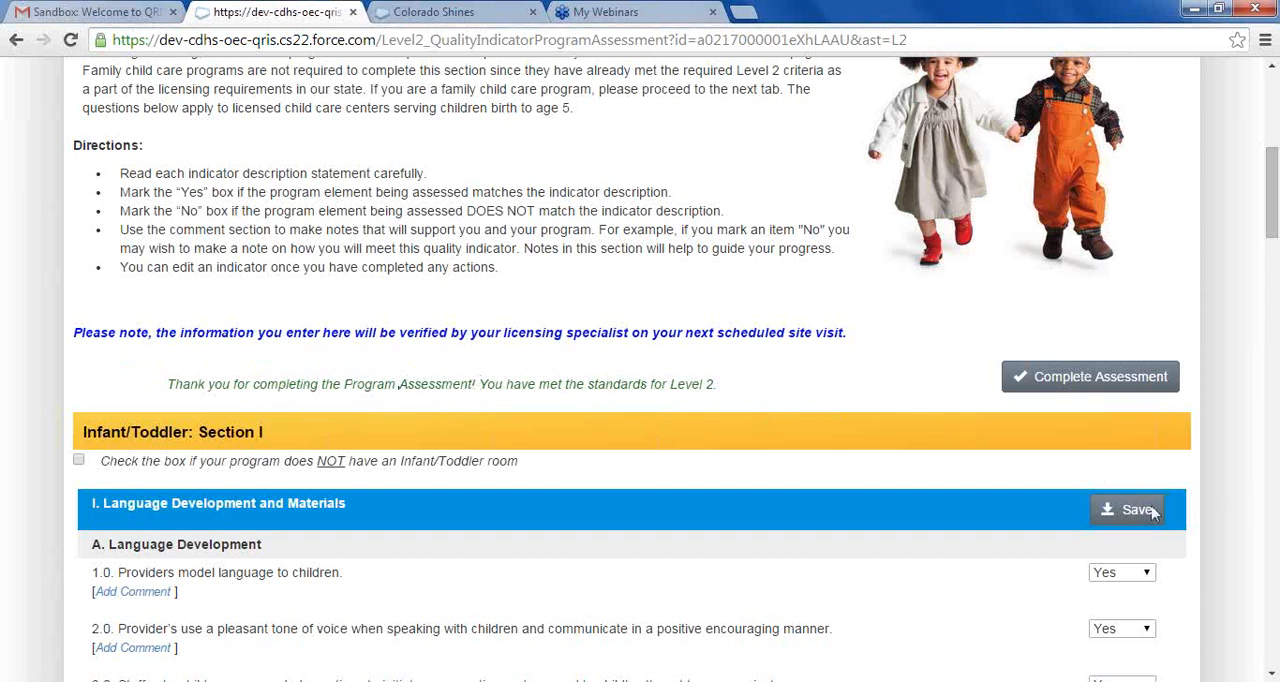
# Open the program's Level 2 Quality Improvement Plan
pyautogui.scroll(4, 948, 309)
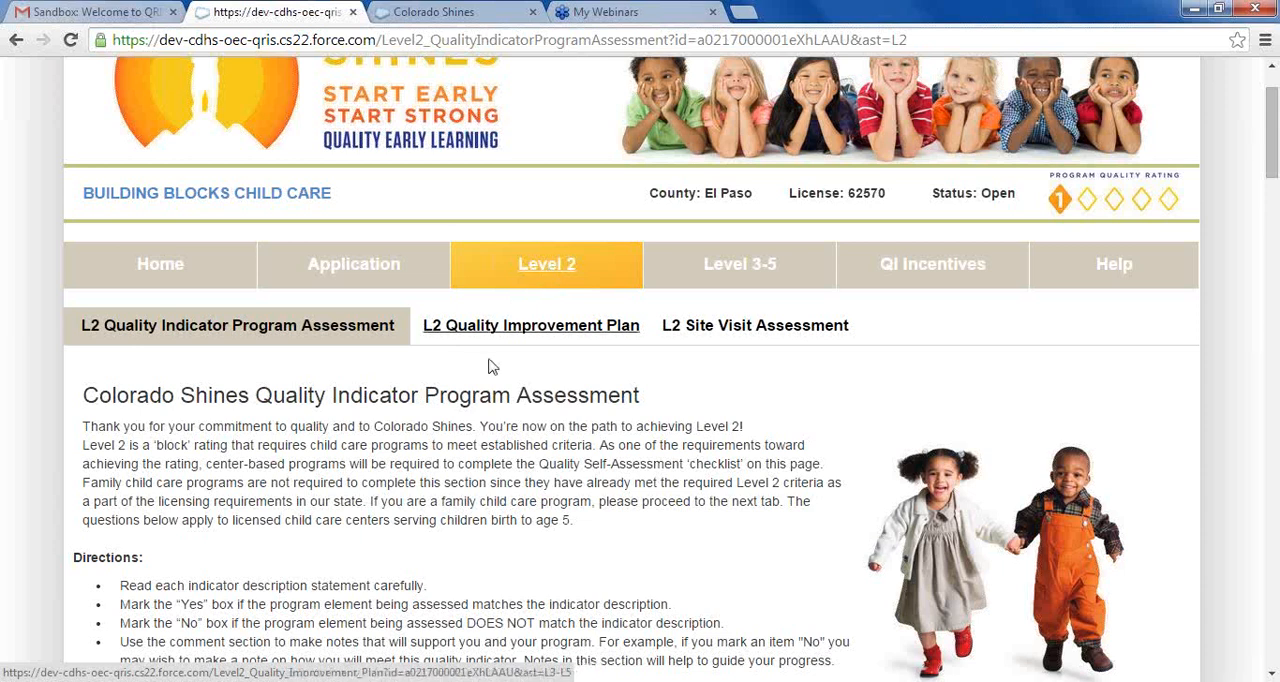
pyautogui.click(527, 327)
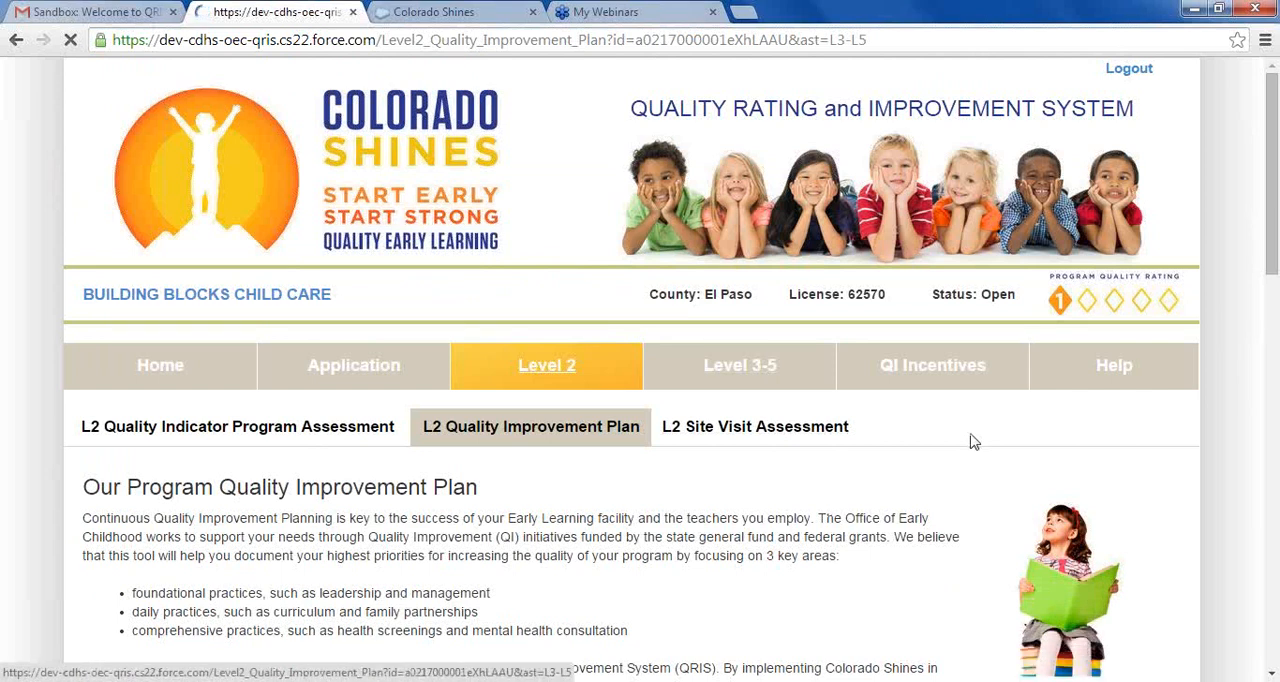
# Review the Quality Improvement Plan's introduction, its five directions for building the plan, and the plan element sections
pyautogui.scroll(-2, 974, 441)
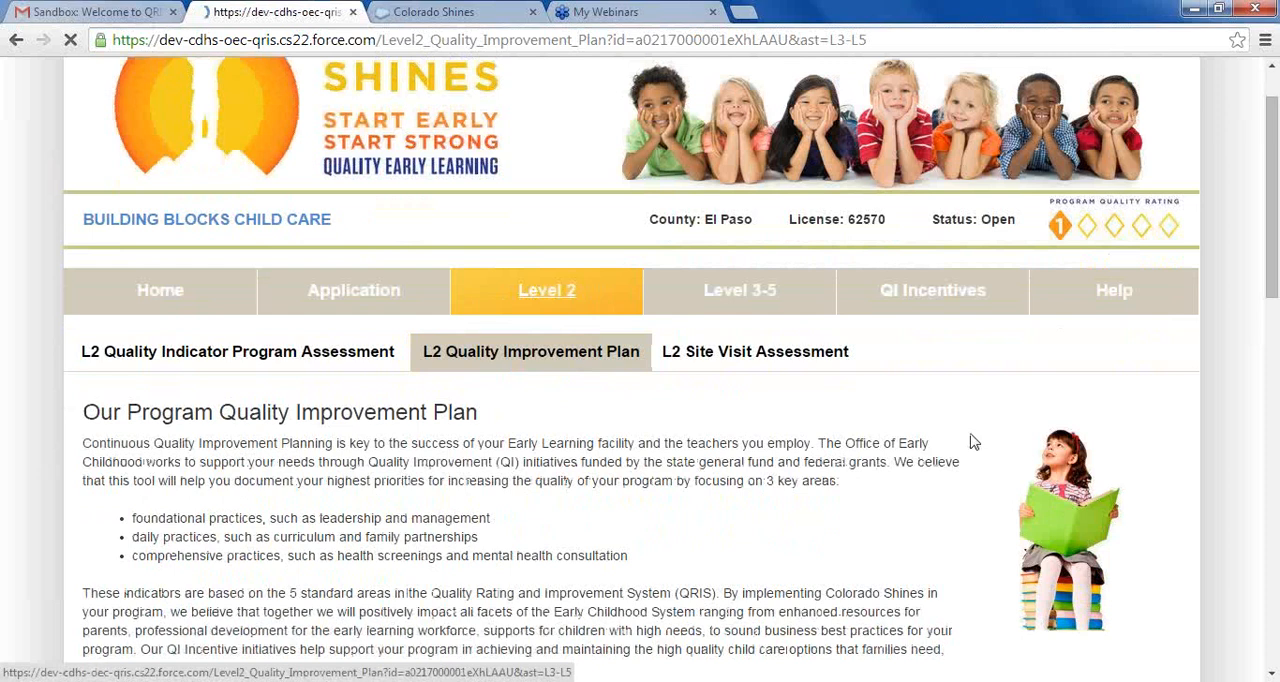
pyautogui.scroll(-2, 974, 441)
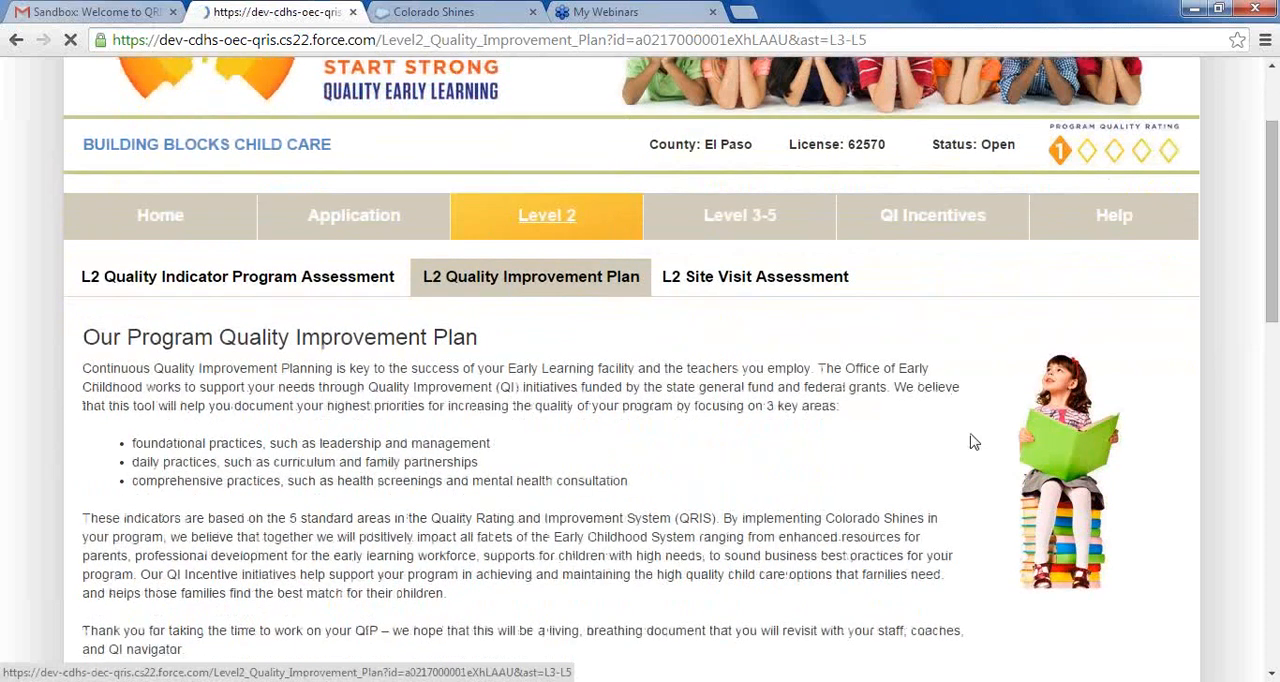
pyautogui.scroll(-1, 974, 441)
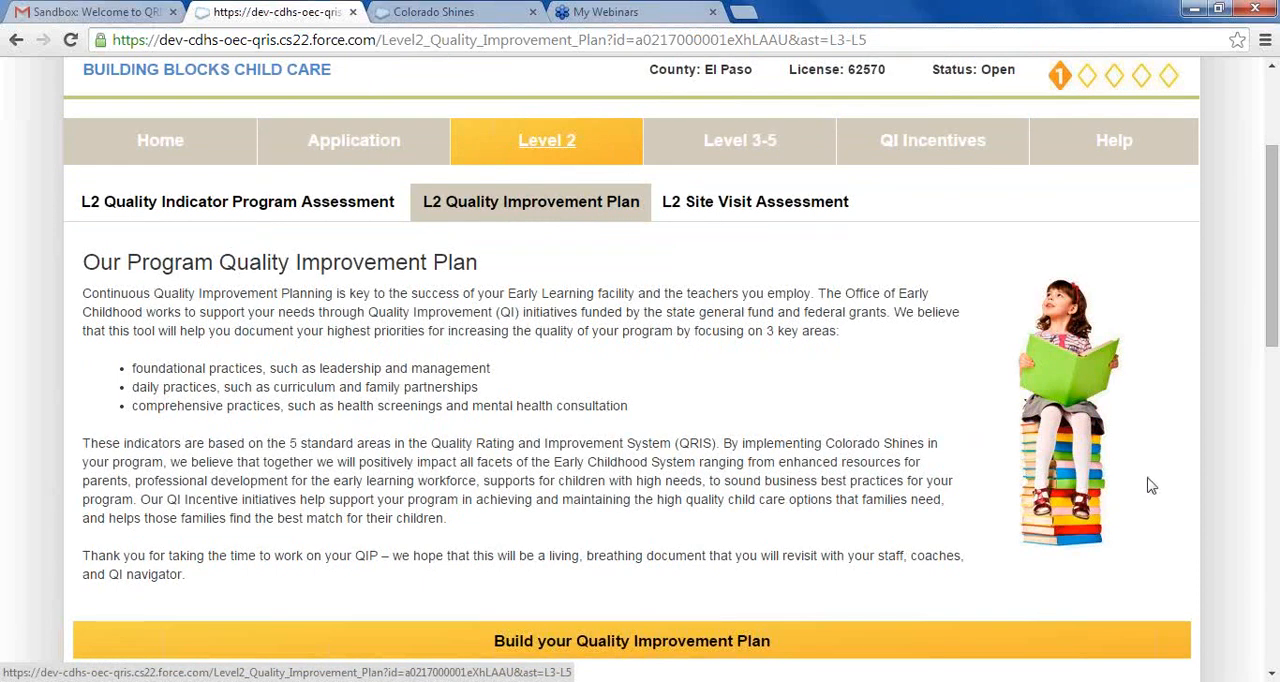
pyautogui.scroll(-3, 979, 541)
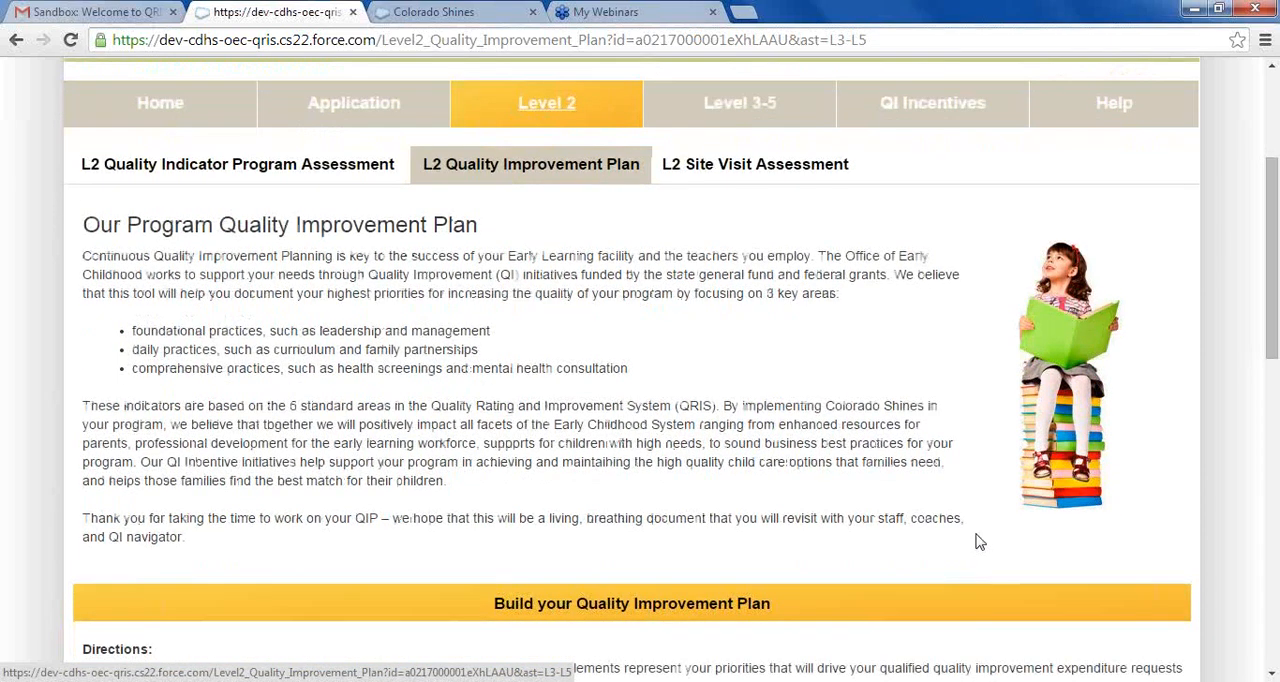
pyautogui.scroll(-2, 979, 541)
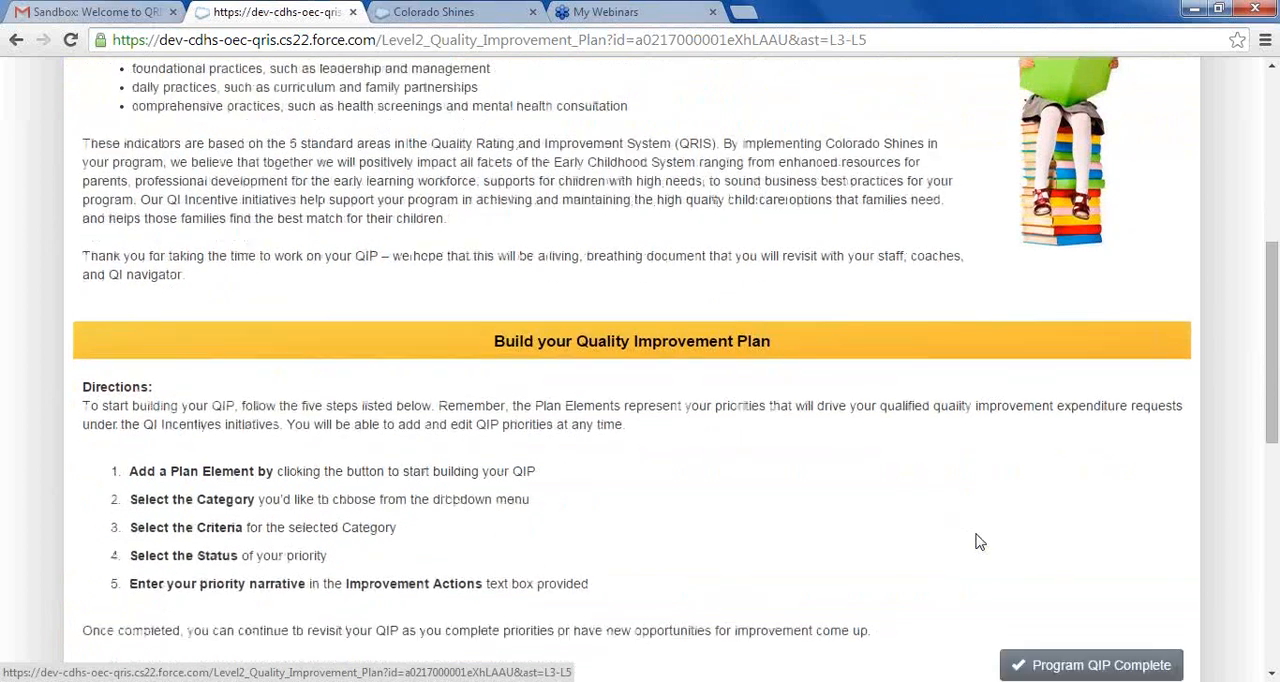
pyautogui.scroll(-2, 979, 541)
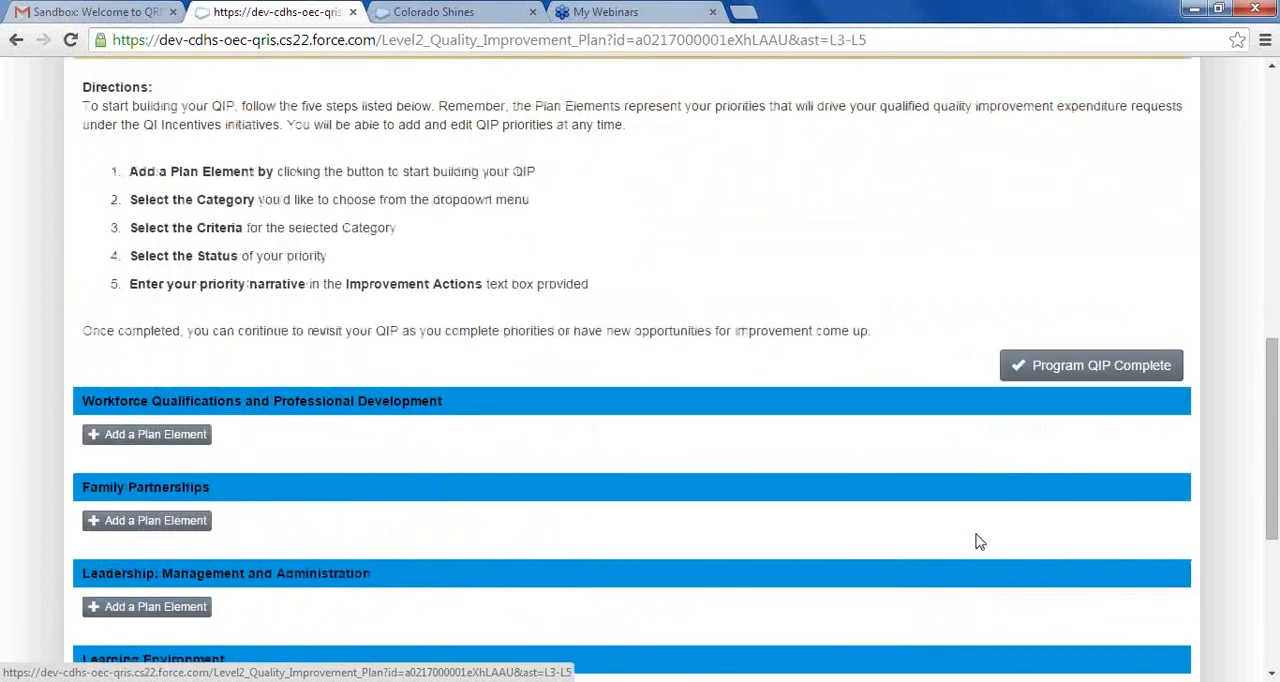
pyautogui.scroll(1, 979, 541)
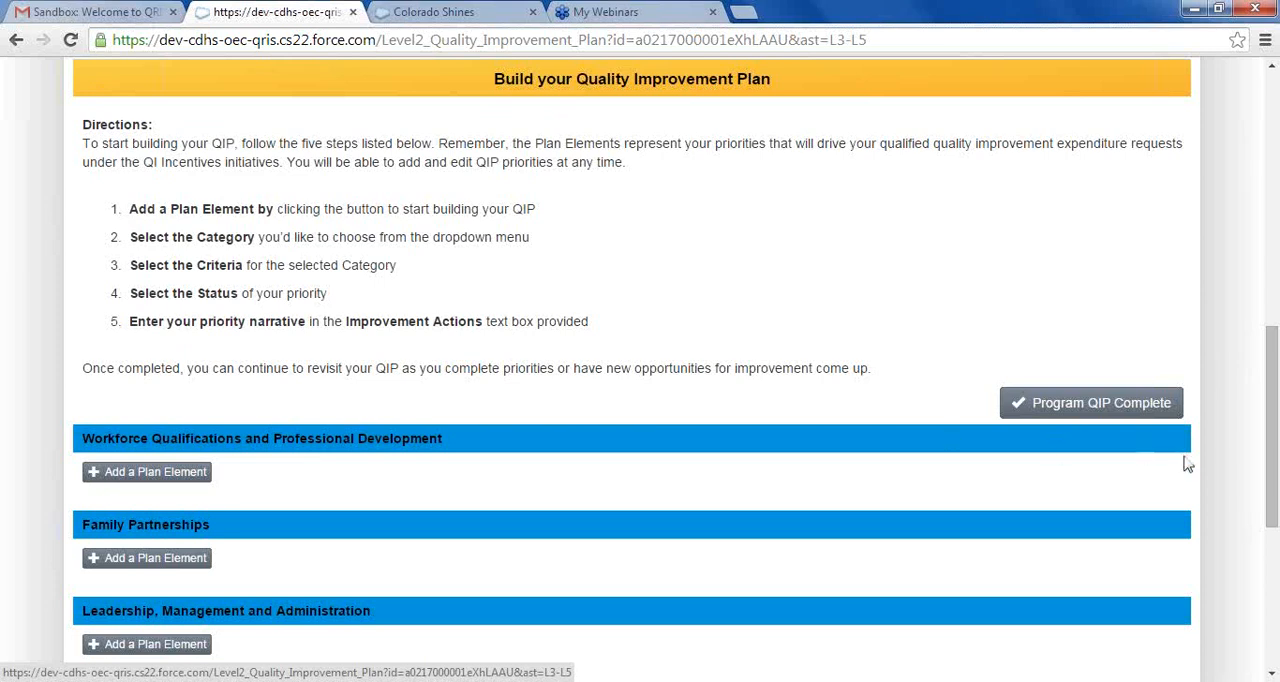
pyautogui.moveTo(1274, 449); pyautogui.dragTo(1276, 542)
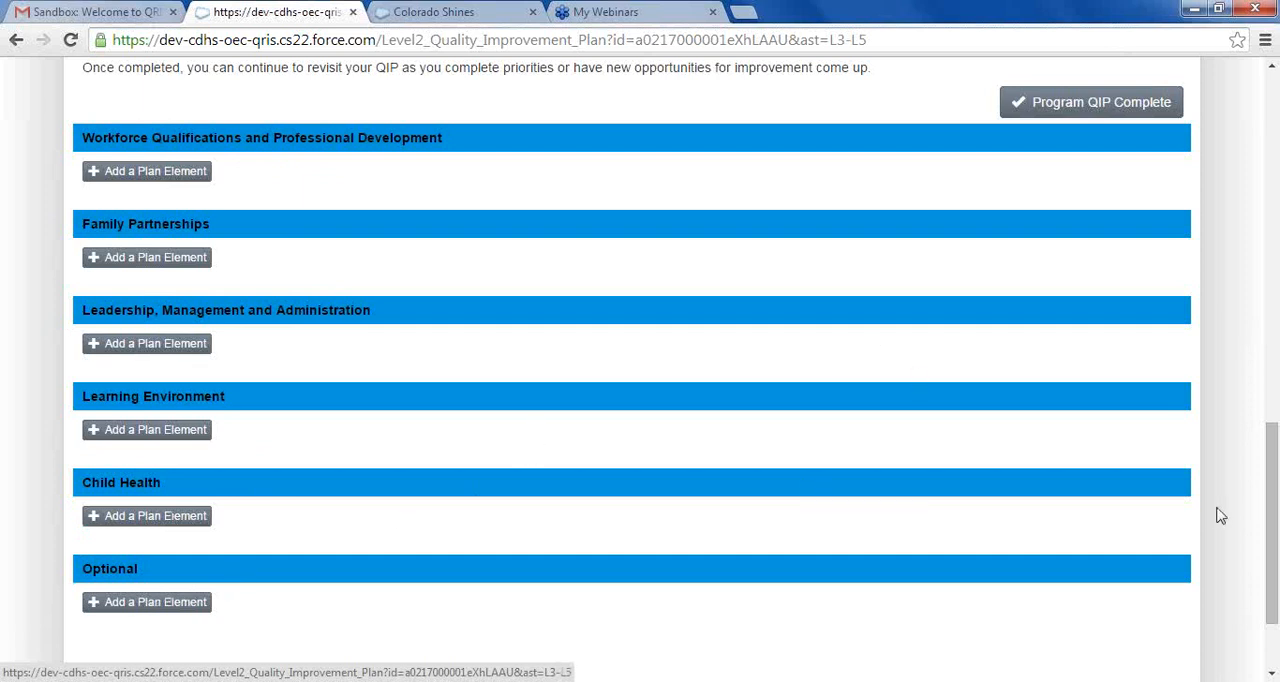
pyautogui.moveTo(1274, 547)
pyautogui.mouseDown()
pyautogui.moveTo(1274, 478)
pyautogui.moveTo(1274, 547)
pyautogui.mouseUp()
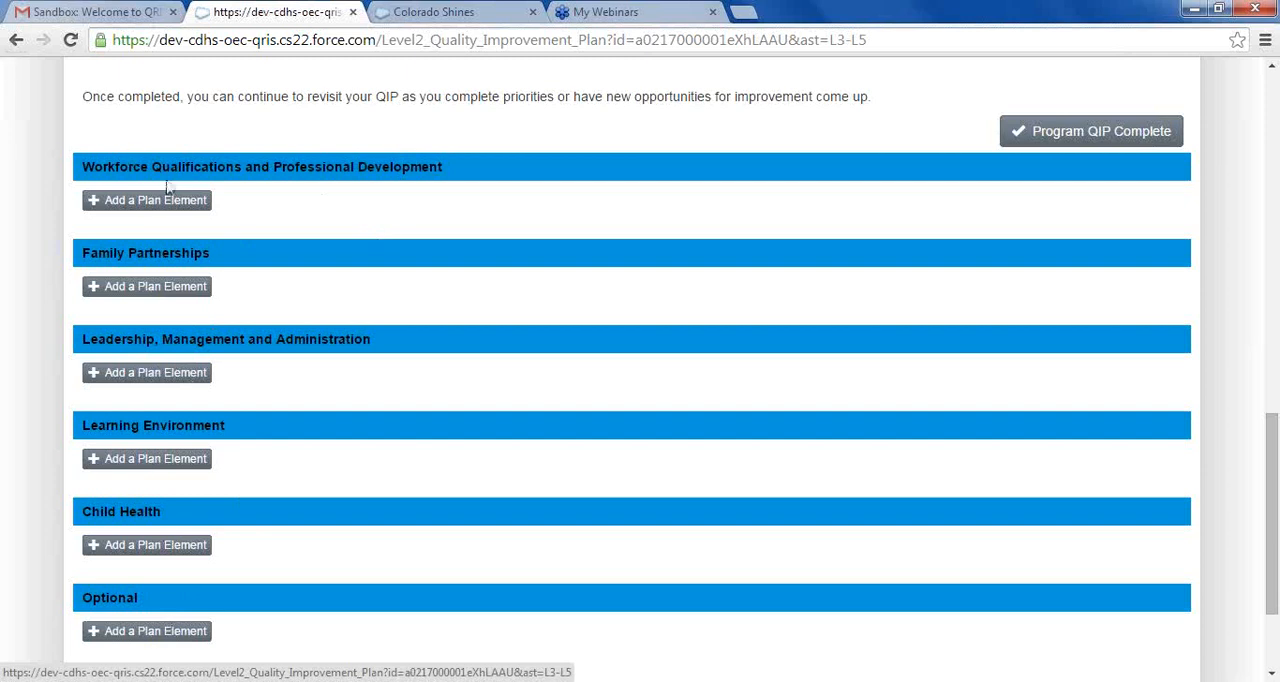
# Add a Family Partnerships plan element with category Engagement of Families and the criterion about providing a series of parenting classes annually
pyautogui.click(92, 288)
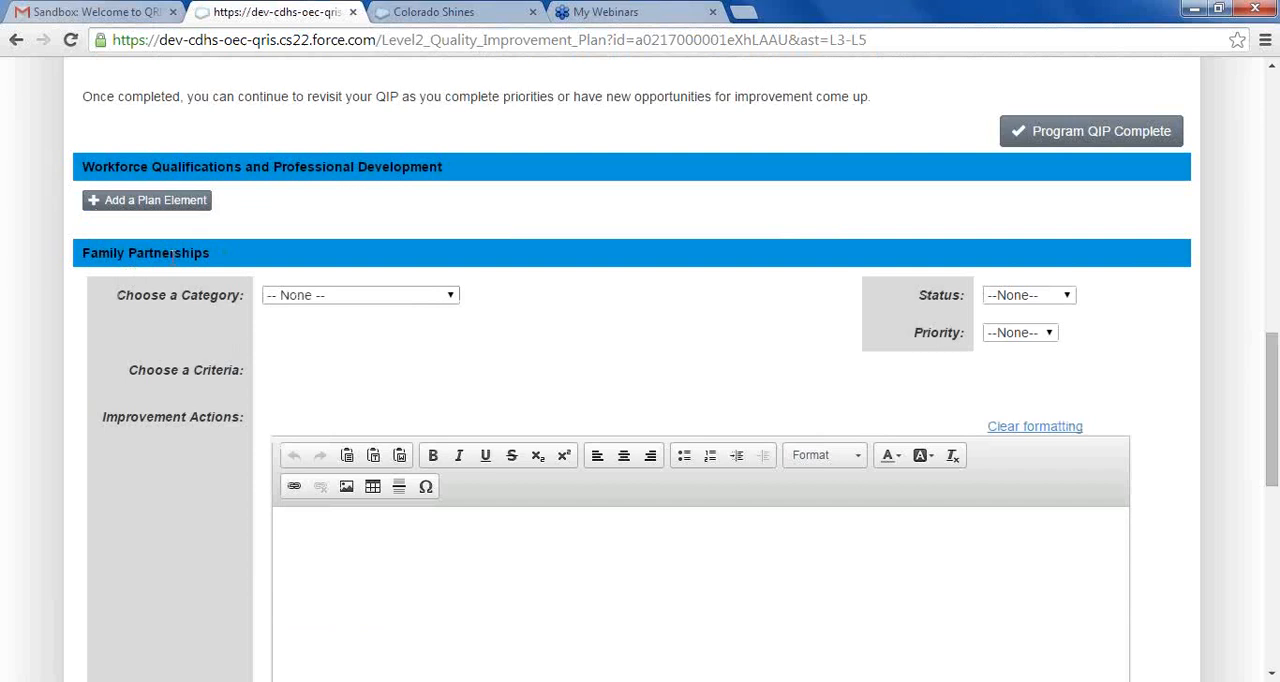
pyautogui.click(452, 298)
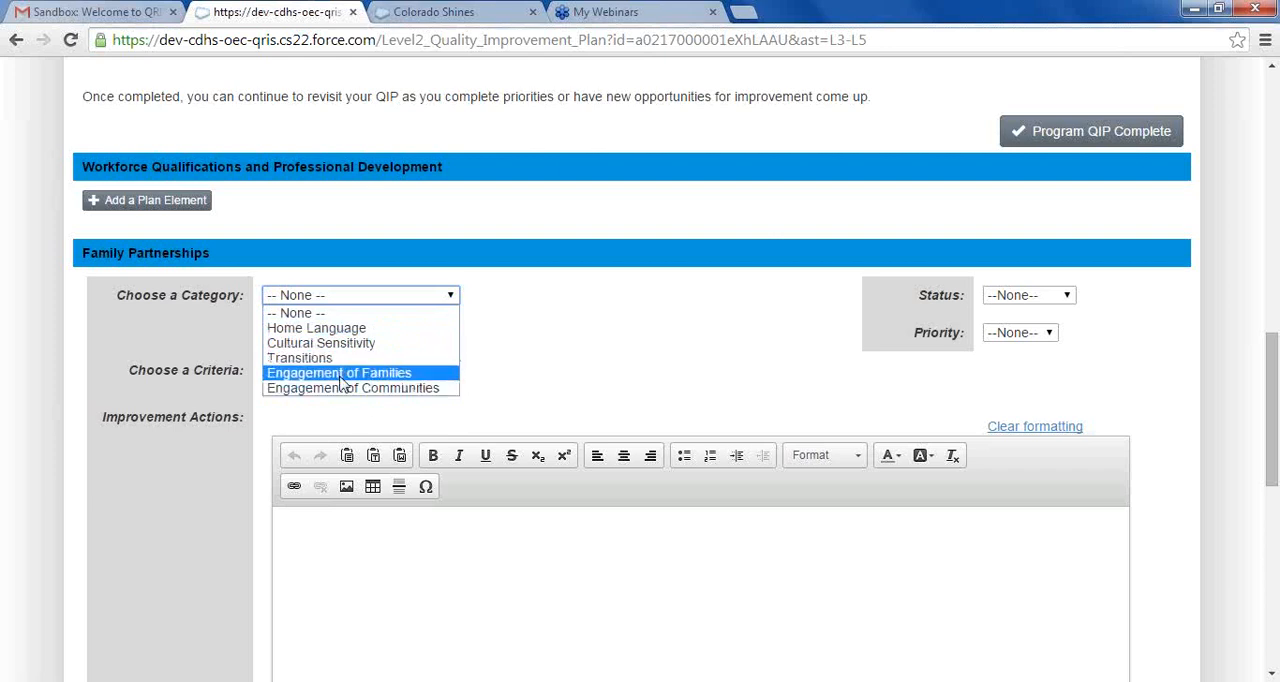
pyautogui.click(316, 373)
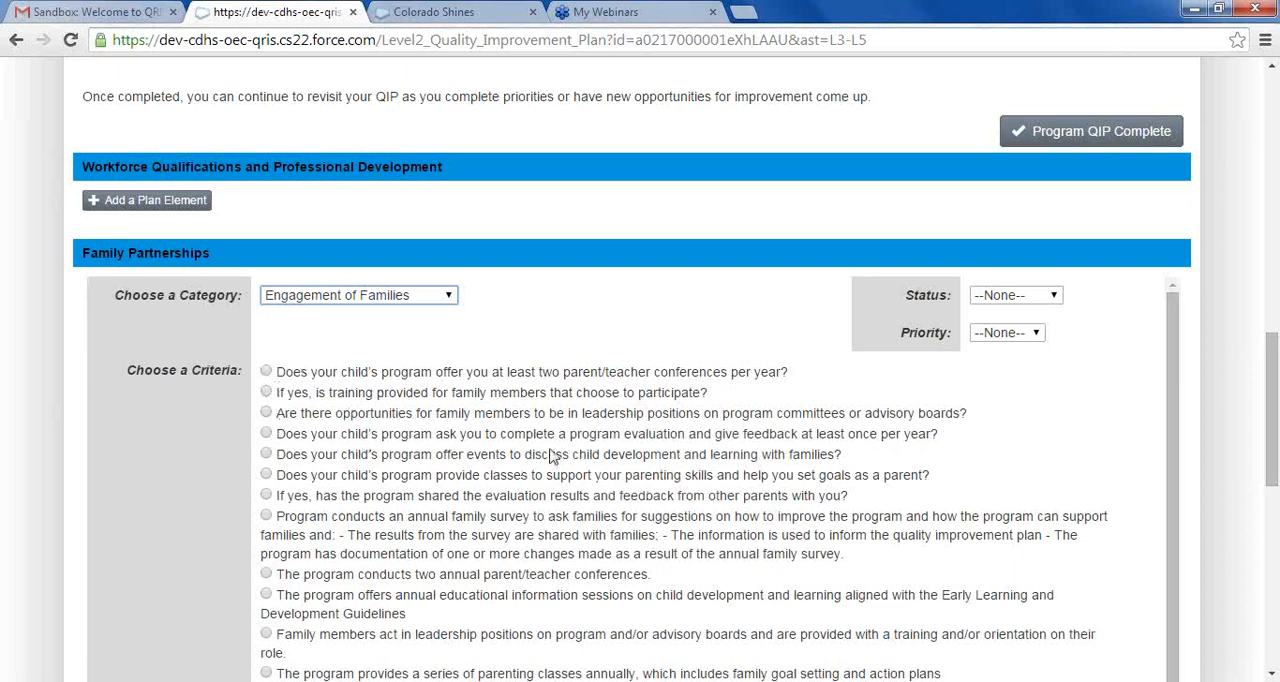
pyautogui.moveTo(1173, 360); pyautogui.dragTo(1176, 402)
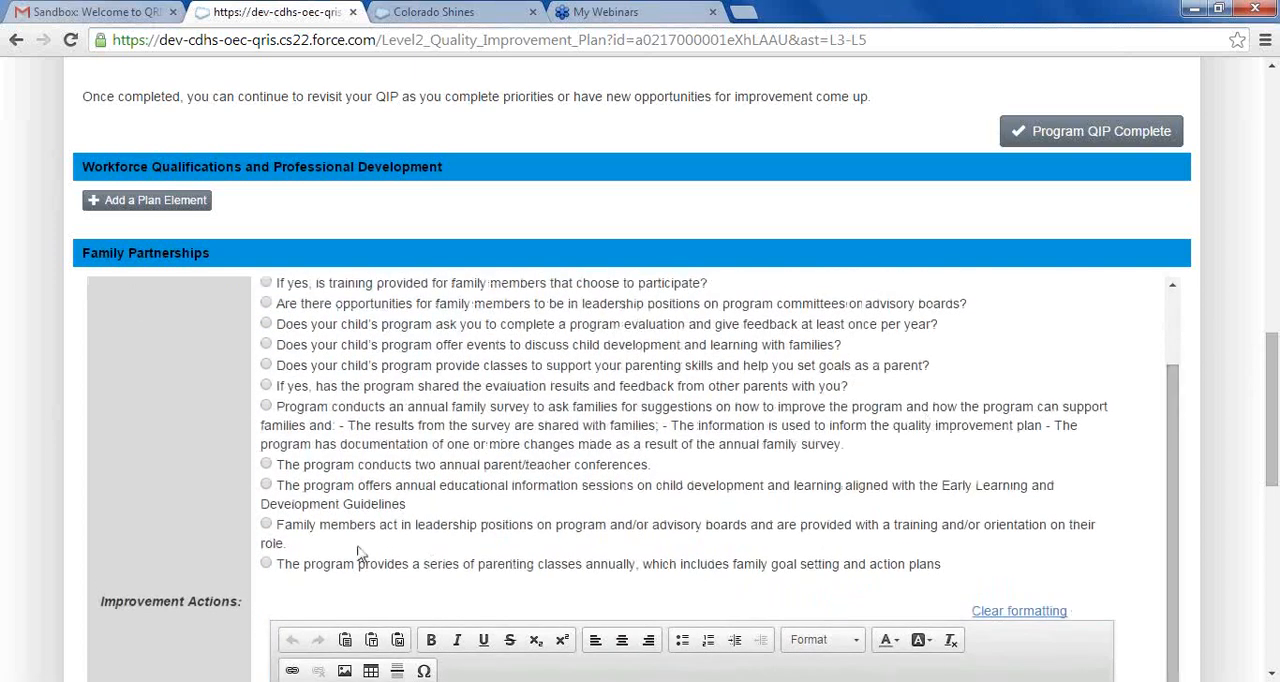
pyautogui.click(266, 565)
# Enter "I would like to offer parenting classes on nutrition" as the improvement action of the Family Partnerships element
pyautogui.moveTo(1176, 449); pyautogui.dragTo(1174, 545)
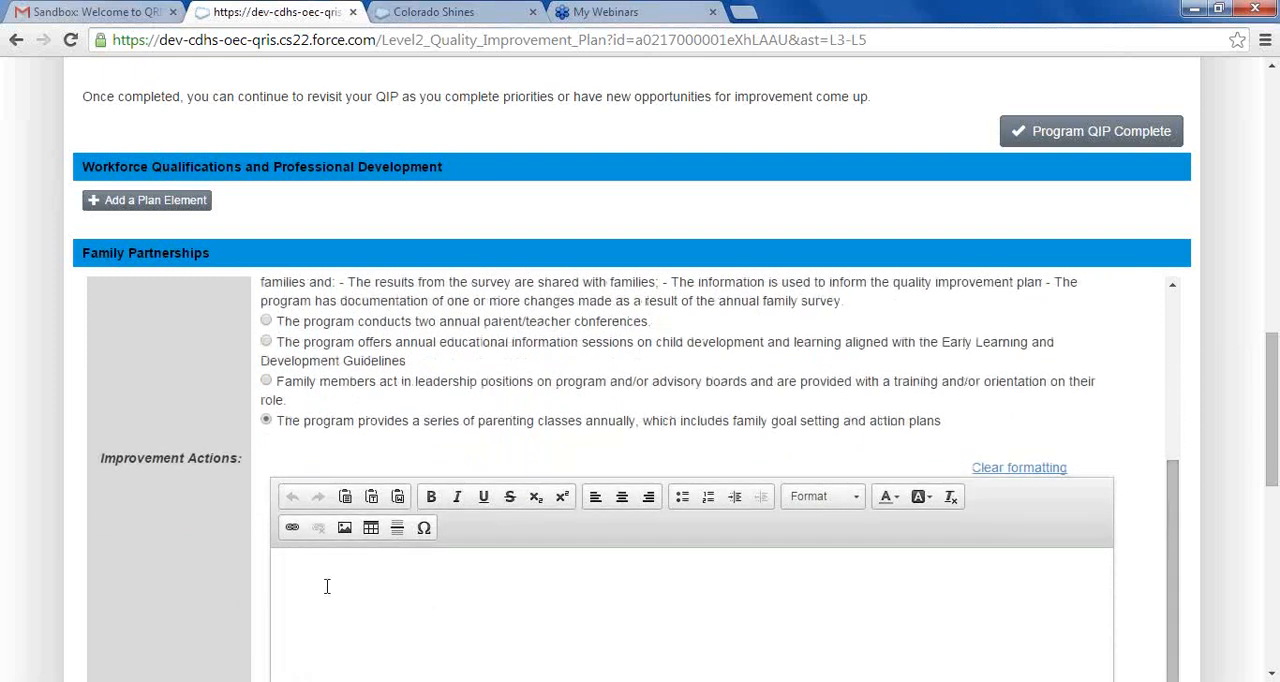
pyautogui.write('I would like to offer parenting classes on n')
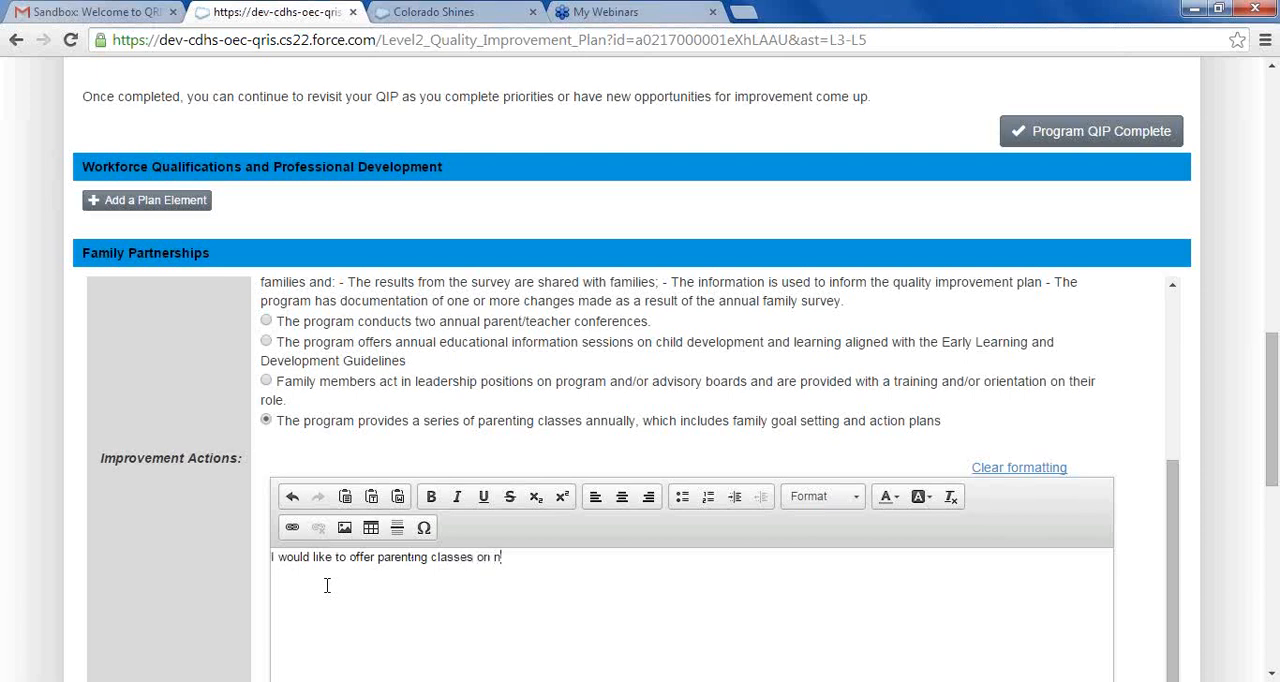
pyautogui.write('utrician')
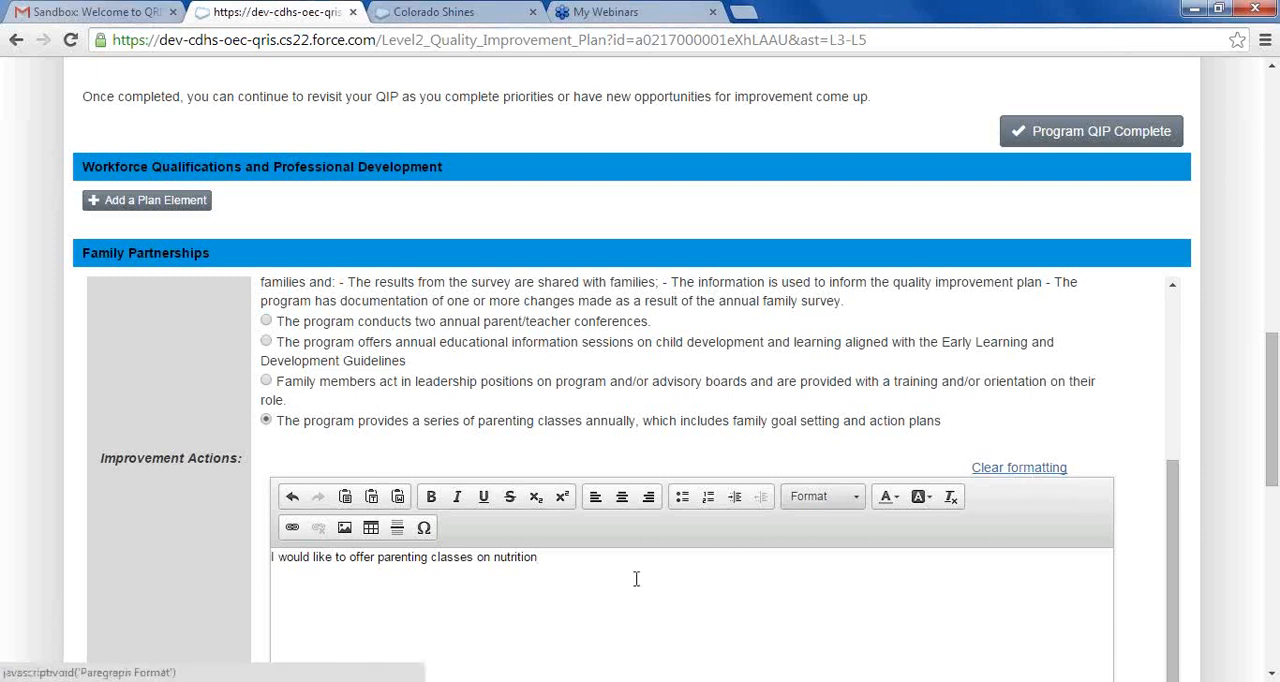
# Clear the formatting of the improvement action text and save the Family Partnerships plan element
pyautogui.moveTo(551, 556); pyautogui.dragTo(197, 563)
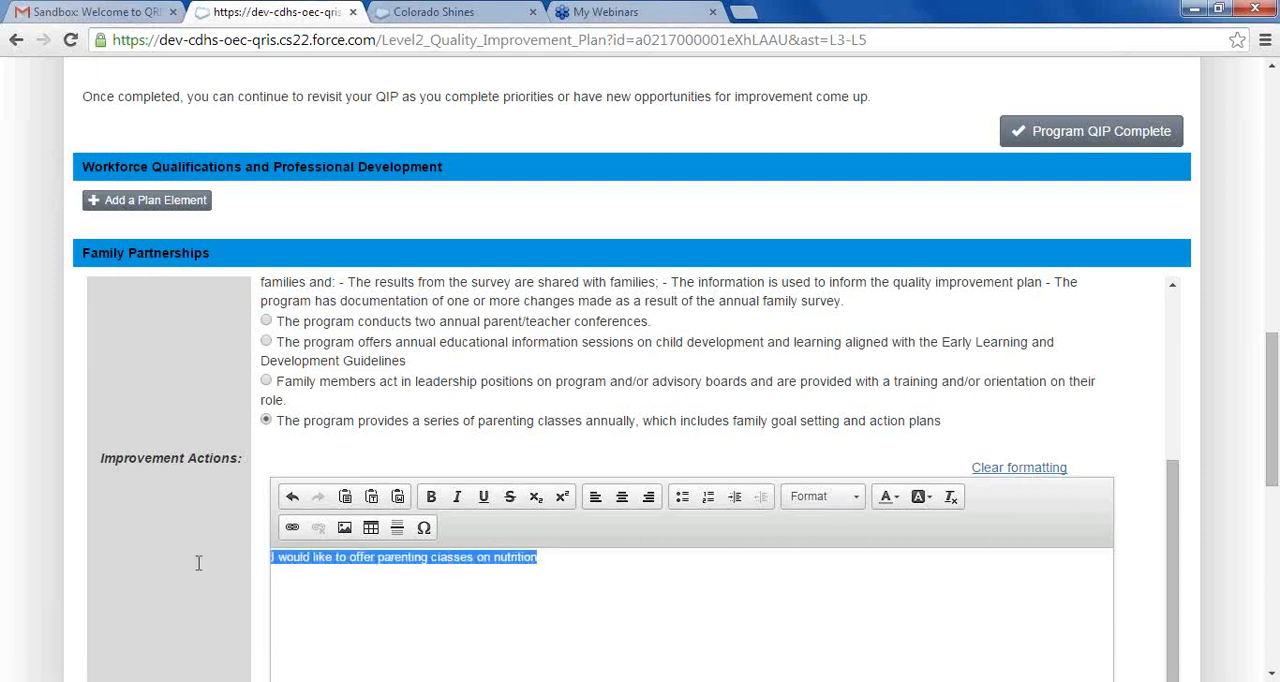
pyautogui.click(1008, 471)
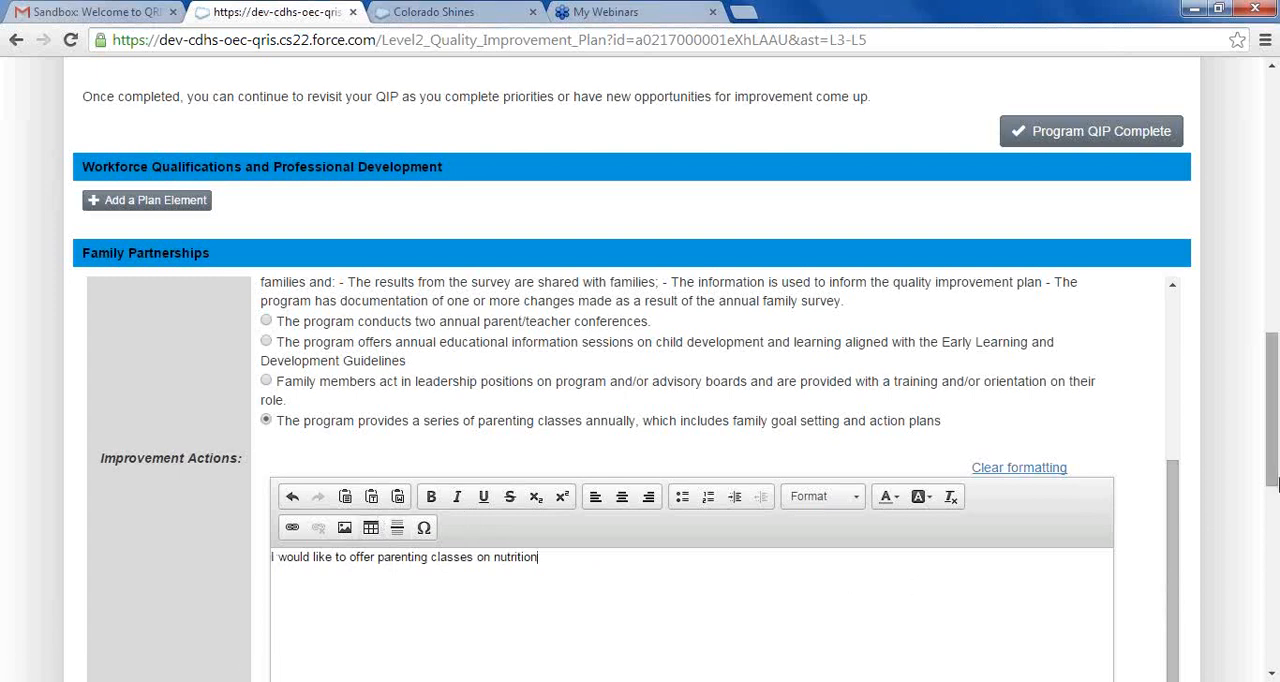
pyautogui.scroll(-4, 1275, 465)
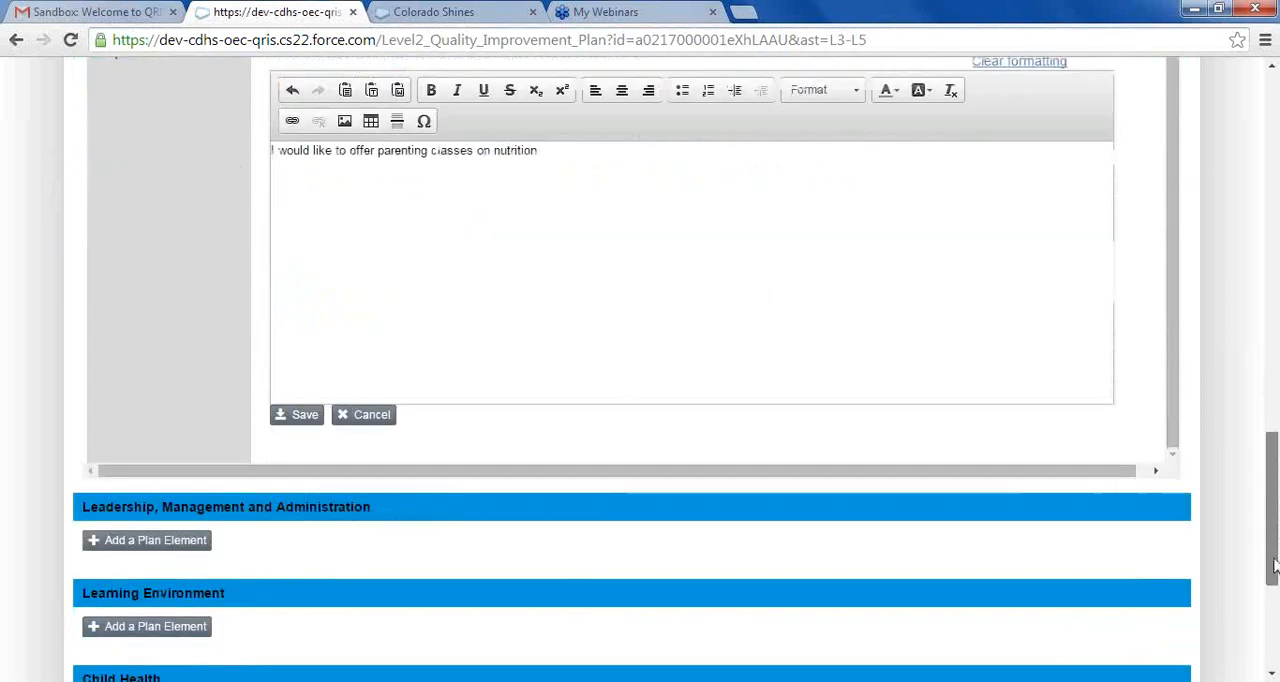
pyautogui.click(297, 419)
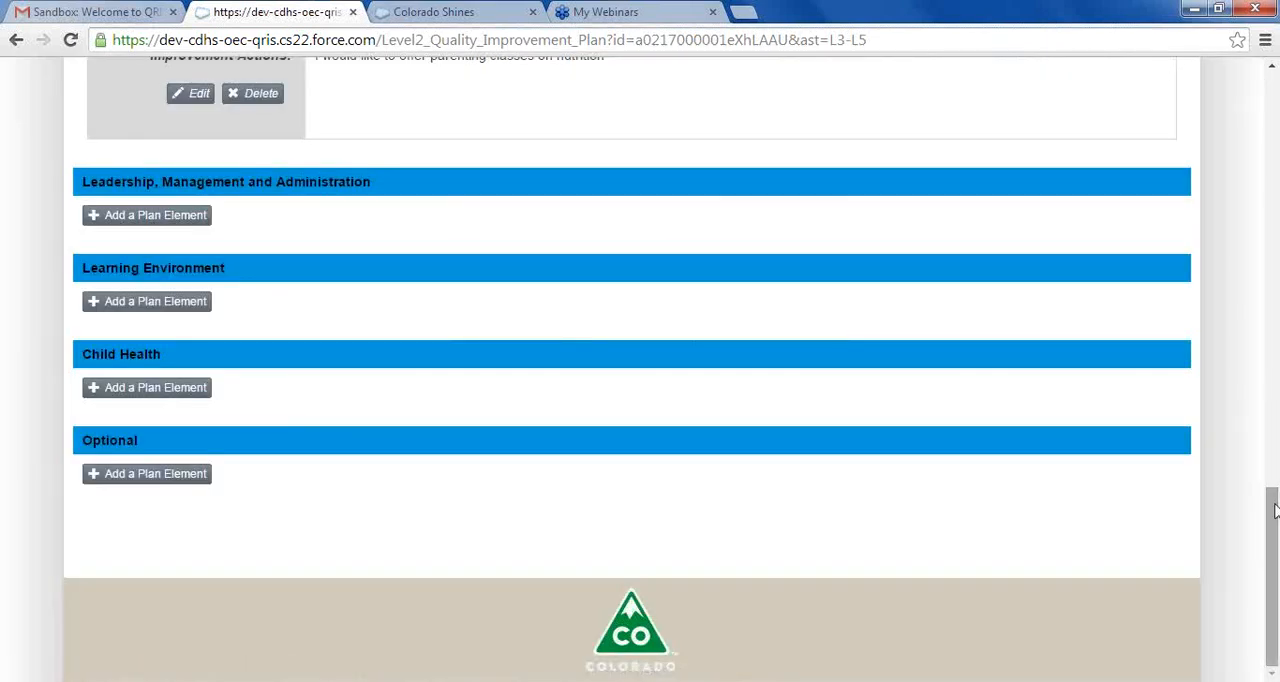
pyautogui.moveTo(1275, 510); pyautogui.dragTo(1275, 414)
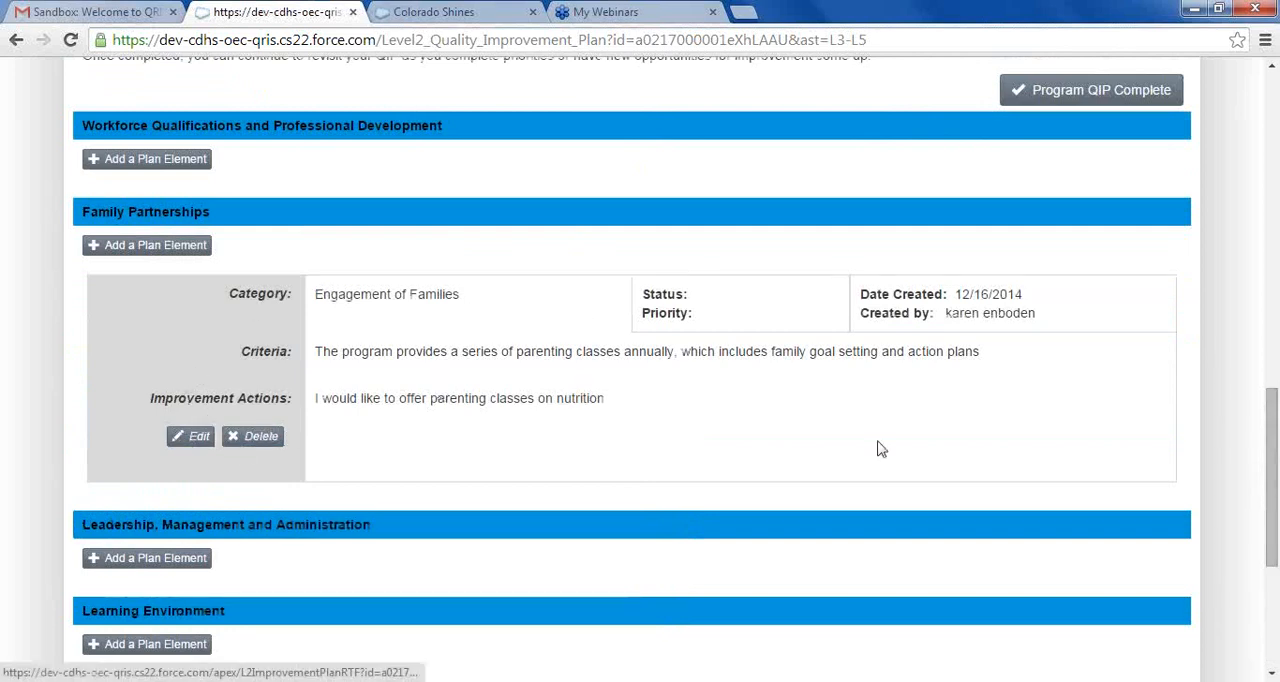
# Start a Learning Environment plan element with the category Environment Rating Scales Element
pyautogui.moveTo(1275, 452); pyautogui.dragTo(1275, 534)
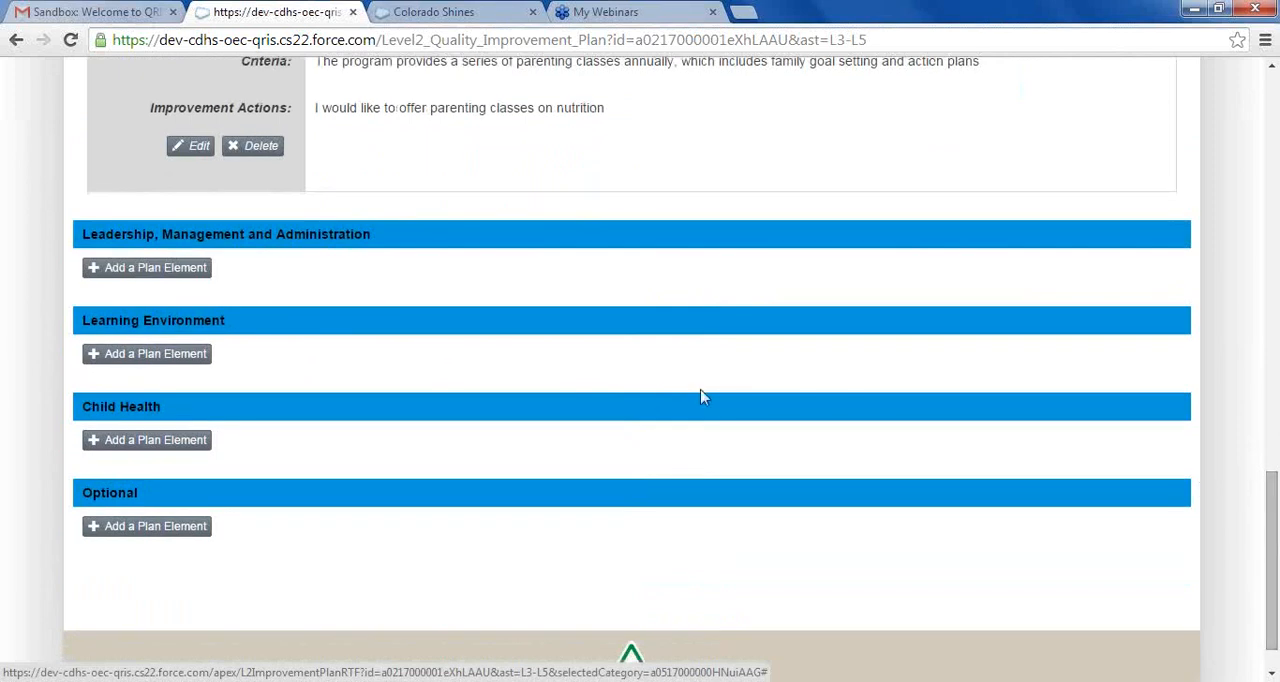
pyautogui.click(130, 358)
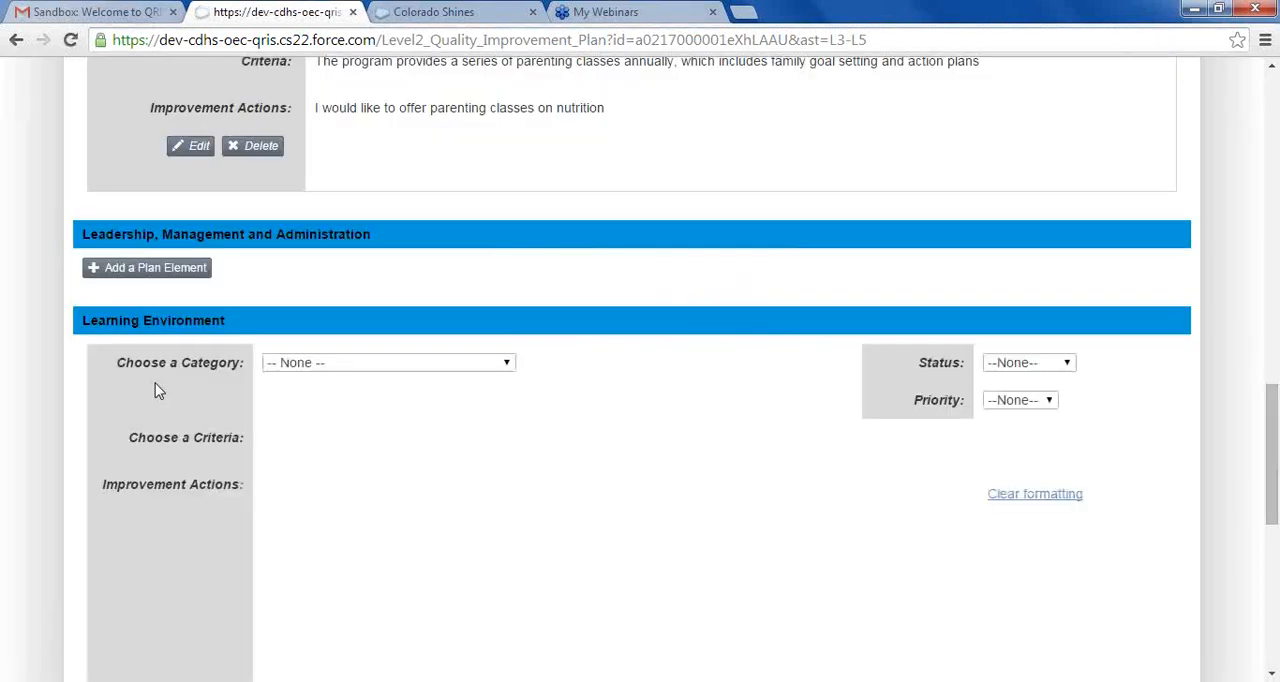
pyautogui.click(505, 364)
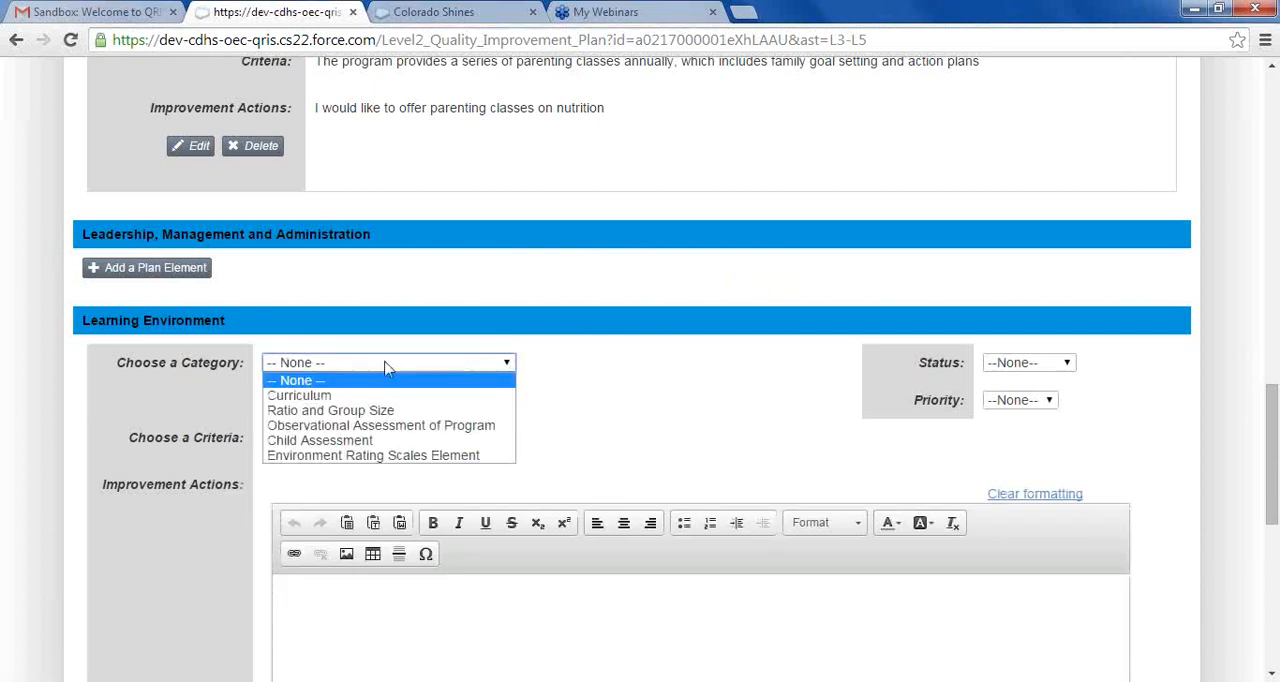
pyautogui.click(362, 456)
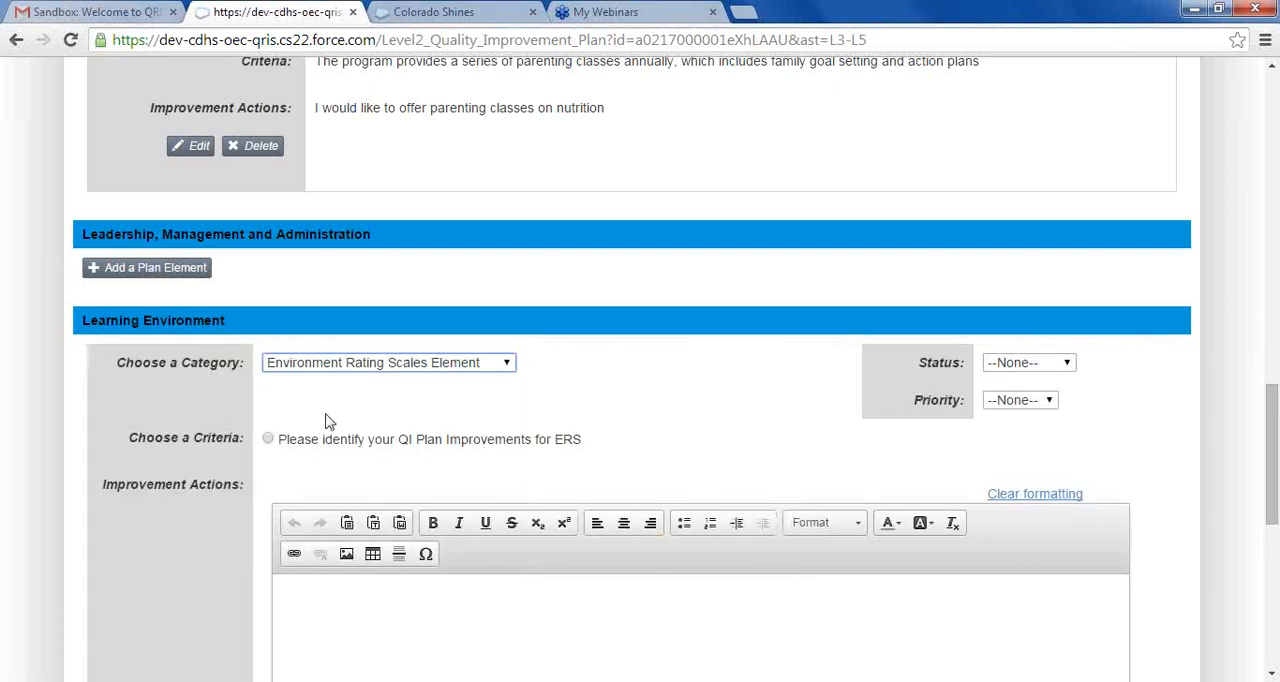
# Enter "Infant classrooms need additional soft toys" as the improvement action of the Learning Environment element
pyautogui.click(364, 597)
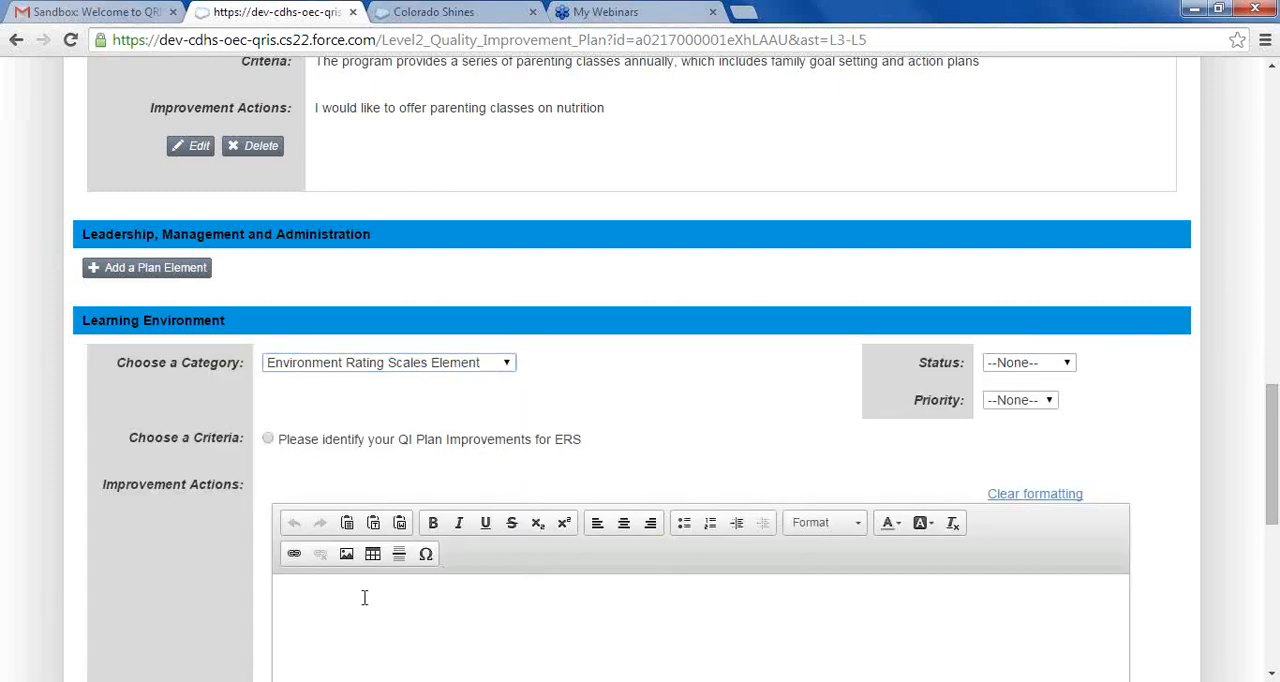
pyautogui.write('Infant classrooms need additional.')
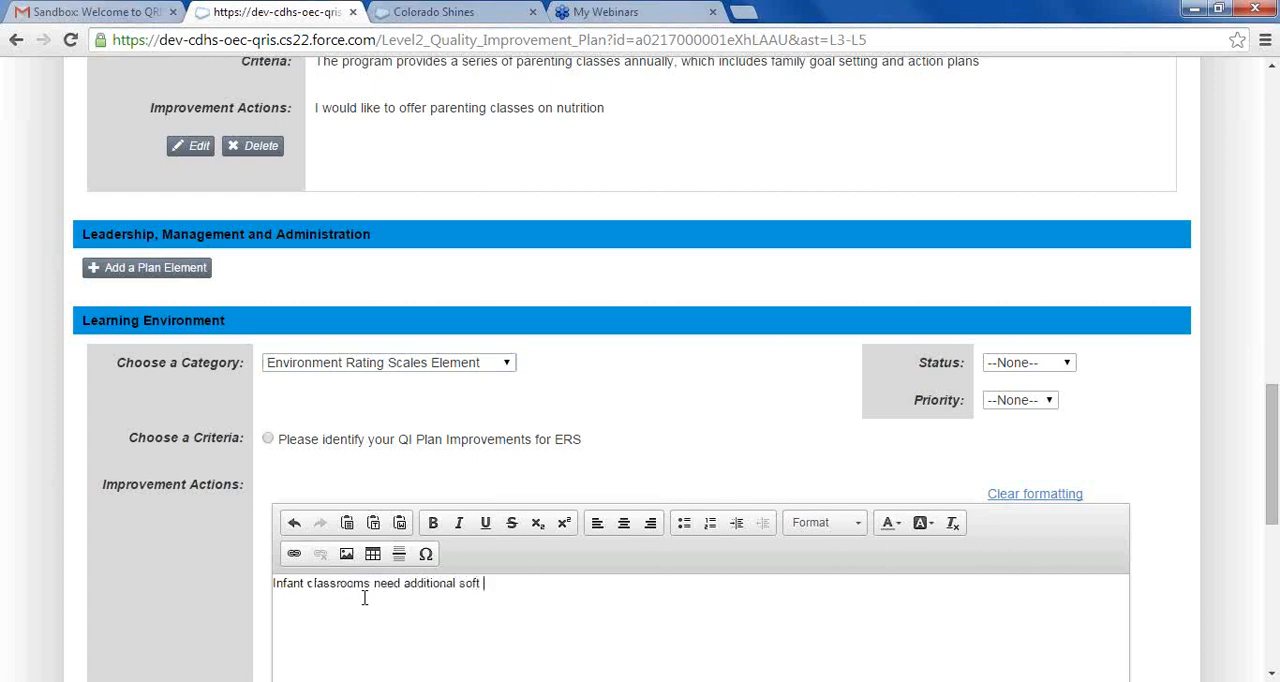
pyautogui.write('ys')
# Set the Learning Environment element's status to In Progress and its priority to High
pyautogui.moveTo(1273, 437)
pyautogui.mouseDown()
pyautogui.moveTo(1271, 556)
pyautogui.moveTo(1274, 469)
pyautogui.mouseUp()
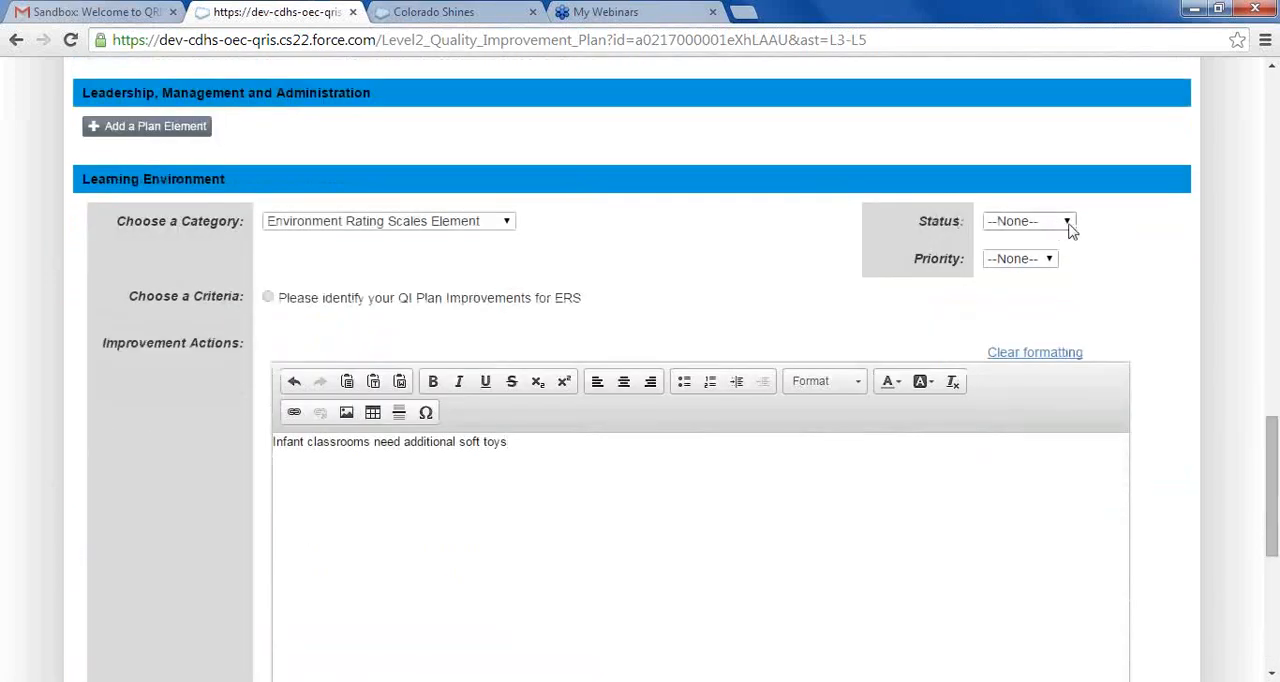
pyautogui.click(1068, 224)
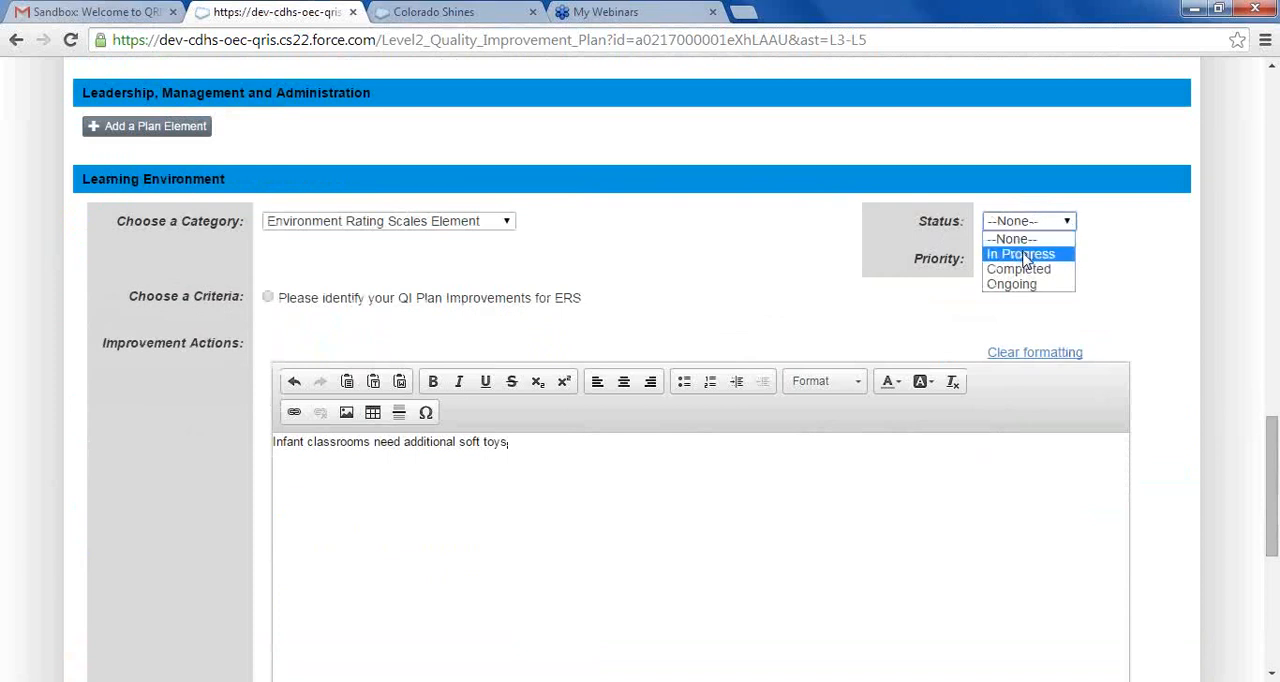
pyautogui.click(1025, 259)
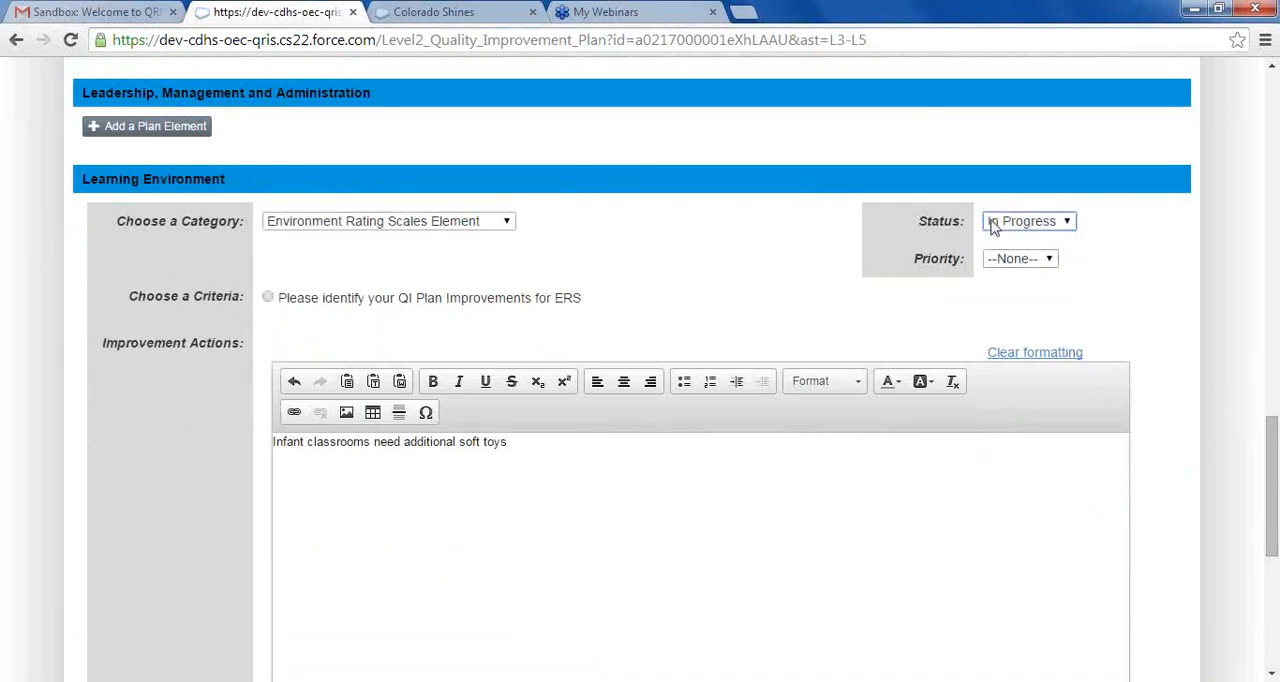
pyautogui.click(1054, 262)
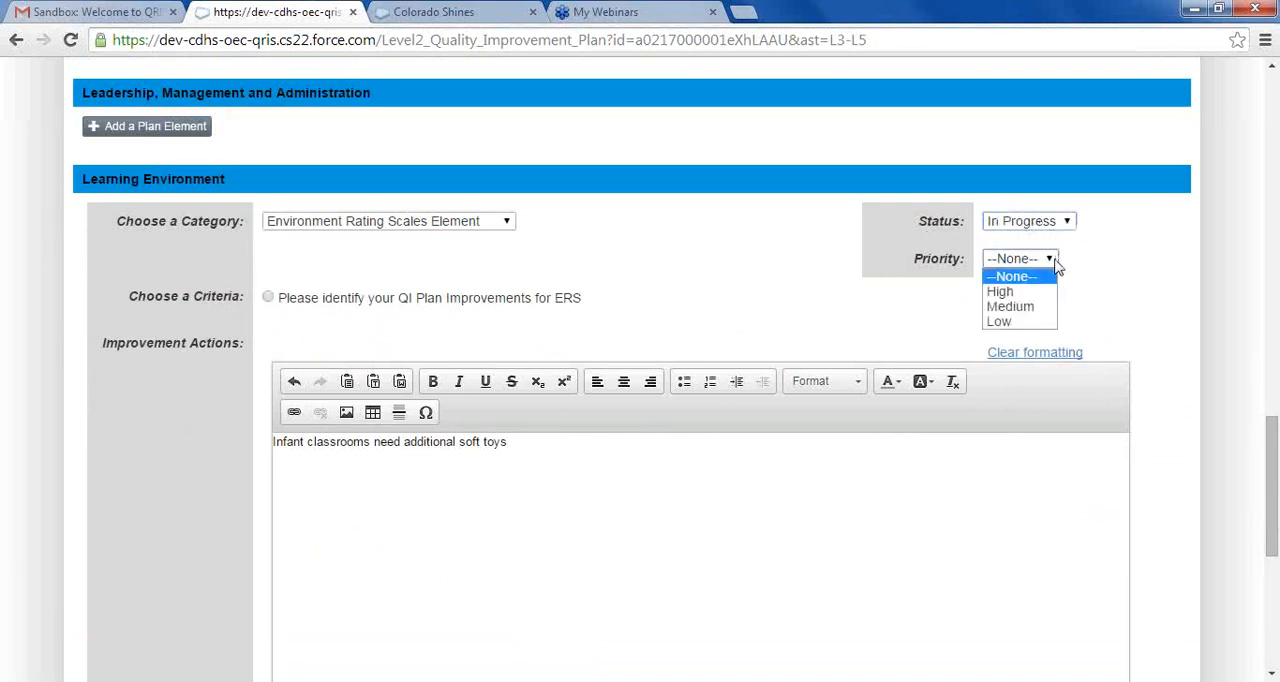
pyautogui.click(999, 293)
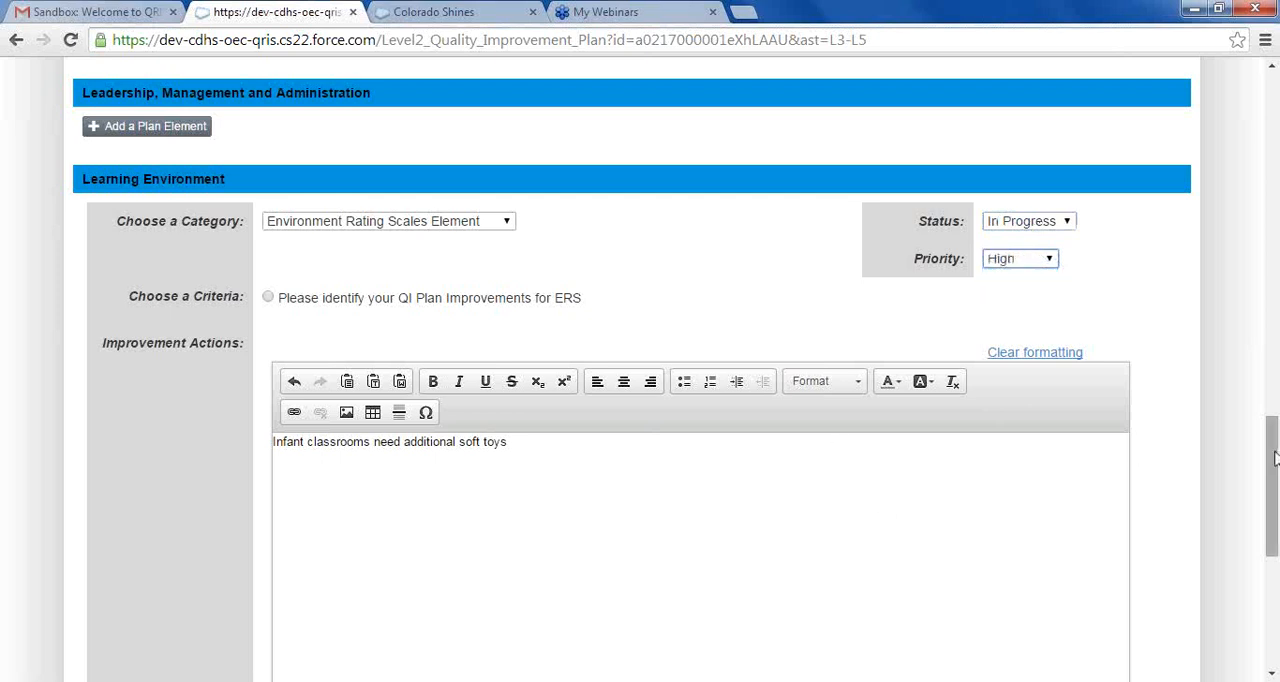
# Try to save the Learning Environment plan element
pyautogui.moveTo(1273, 457); pyautogui.dragTo(1273, 522)
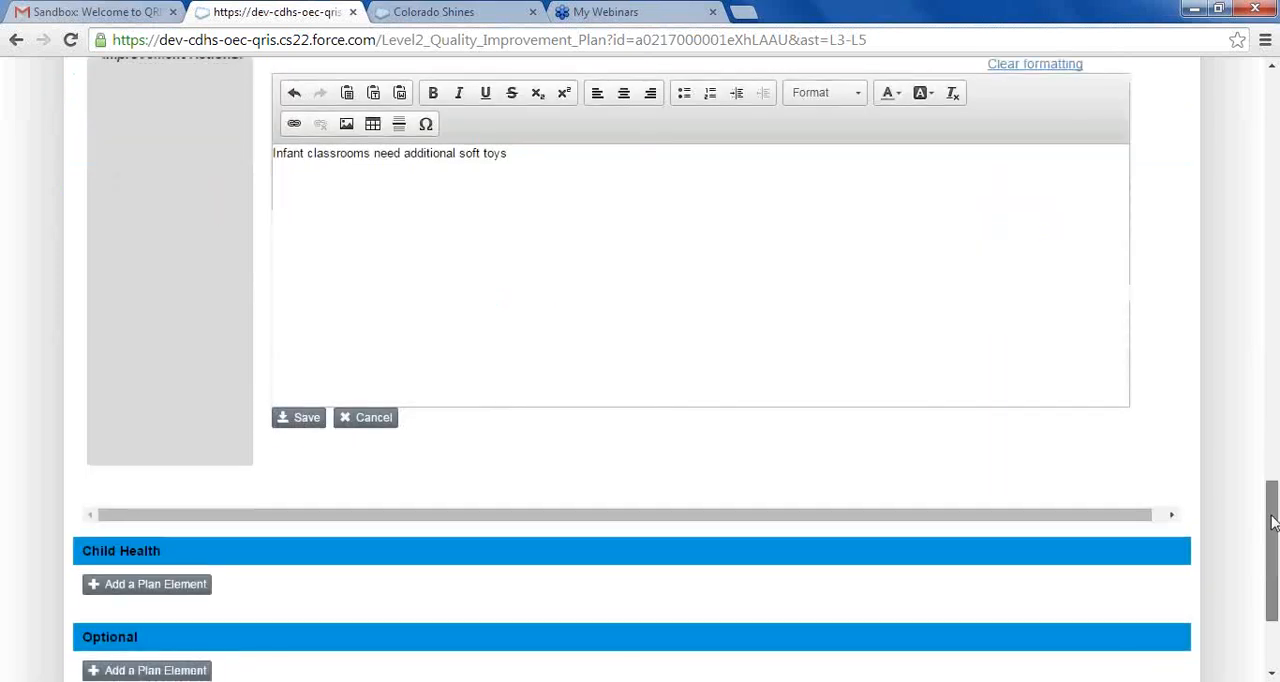
pyautogui.click(306, 419)
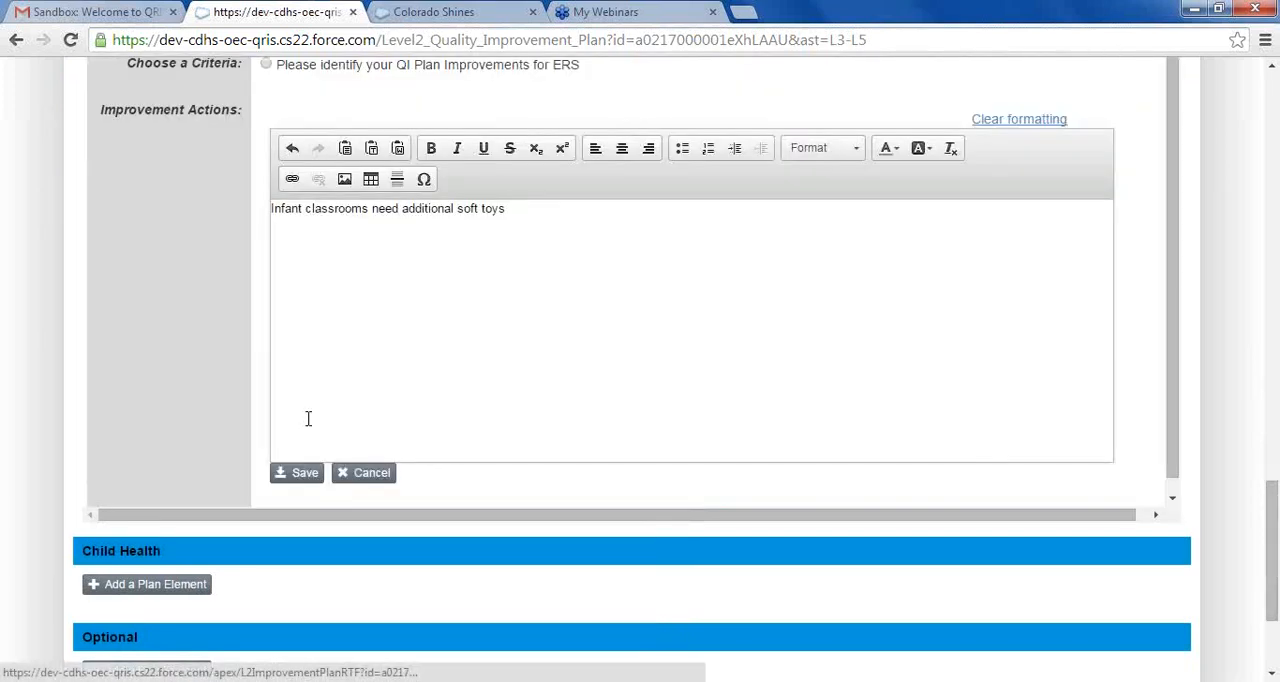
pyautogui.click(301, 477)
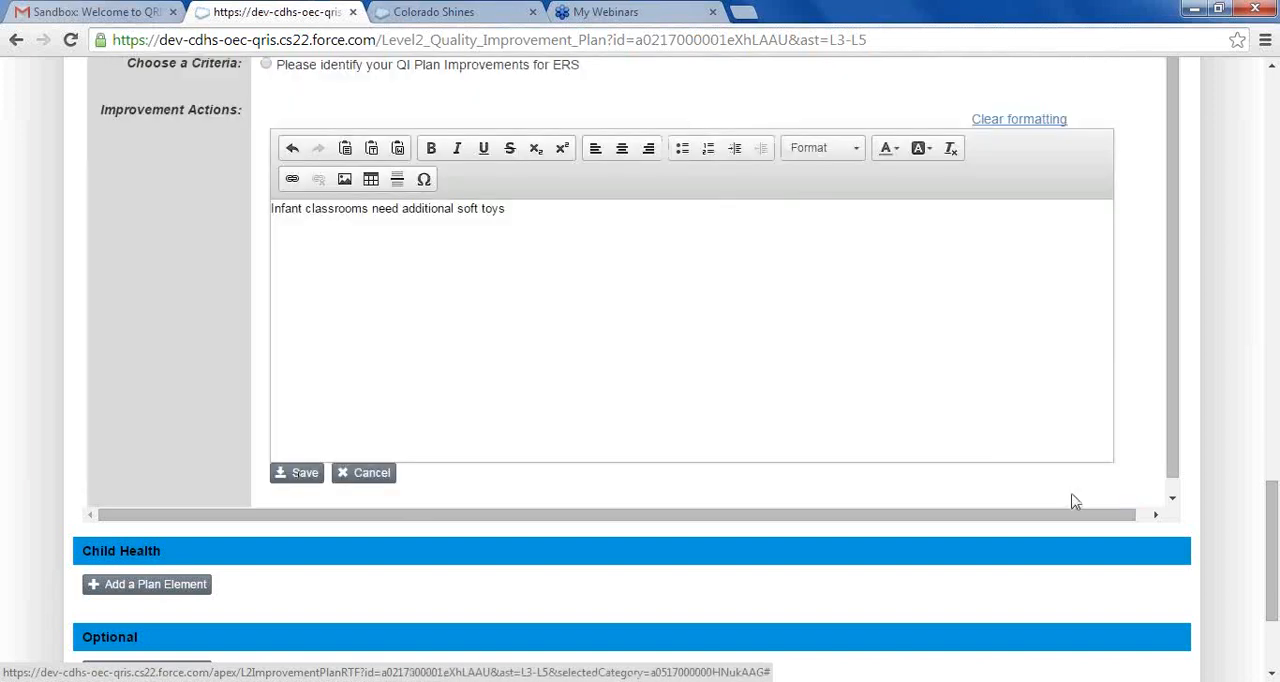
# Choose the criterion "Please identify your QI Plan Improvements for ERS" and save the Learning Environment plan element
pyautogui.moveTo(1275, 536); pyautogui.dragTo(1276, 480)
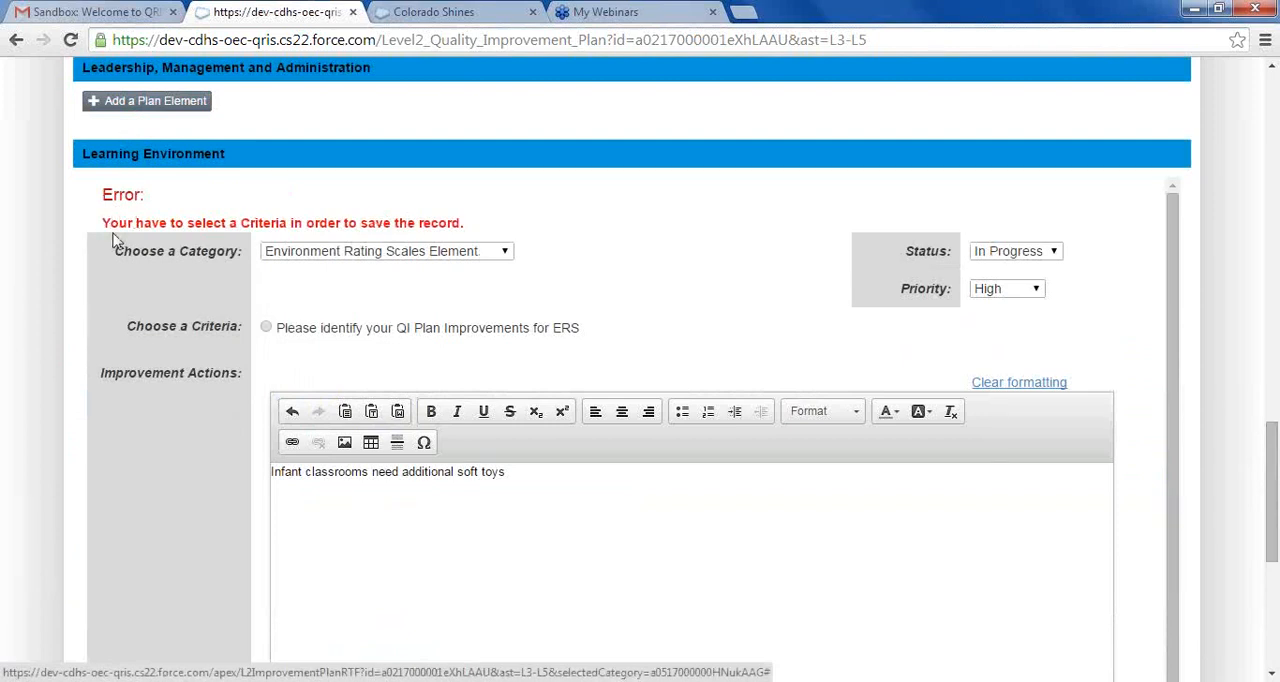
pyautogui.click(267, 328)
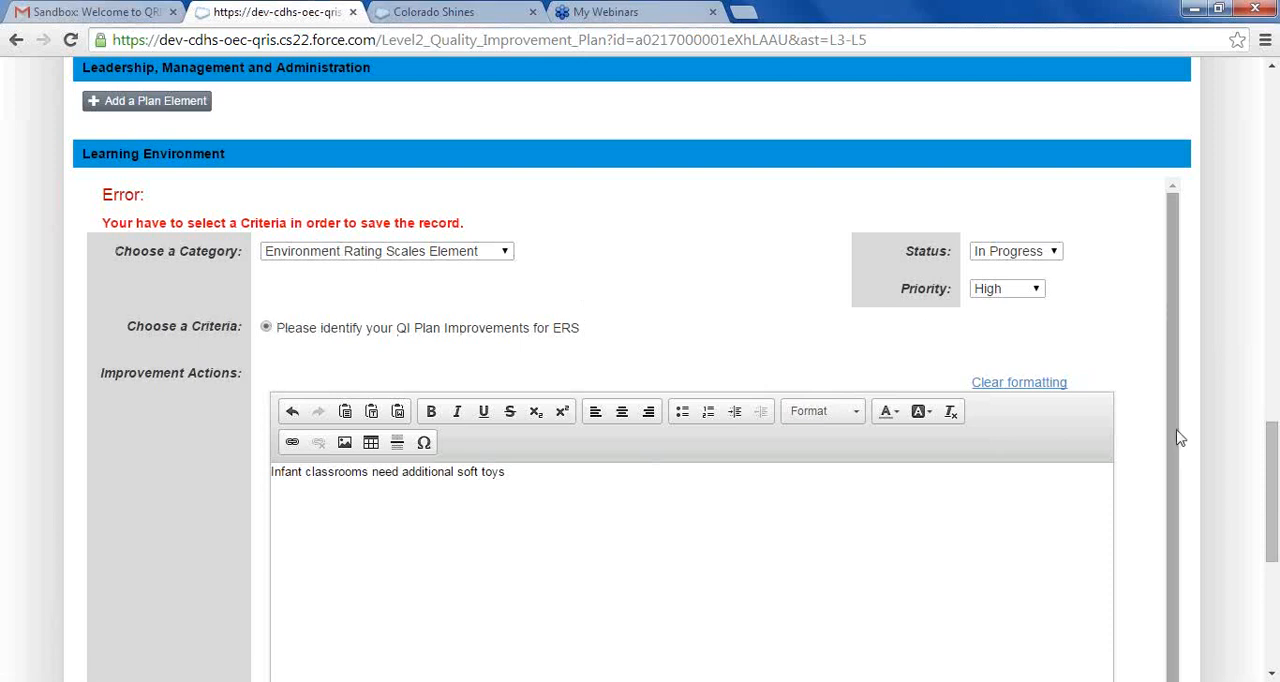
pyautogui.scroll(-3, 1272, 485)
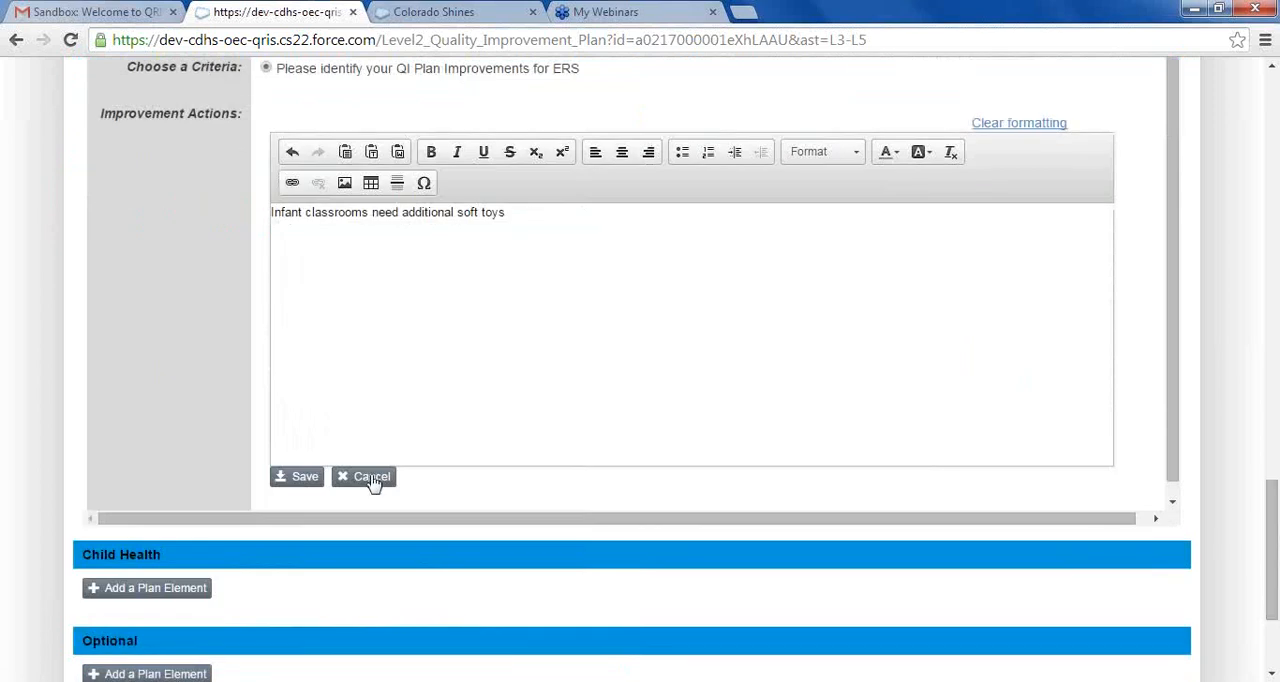
pyautogui.click(303, 480)
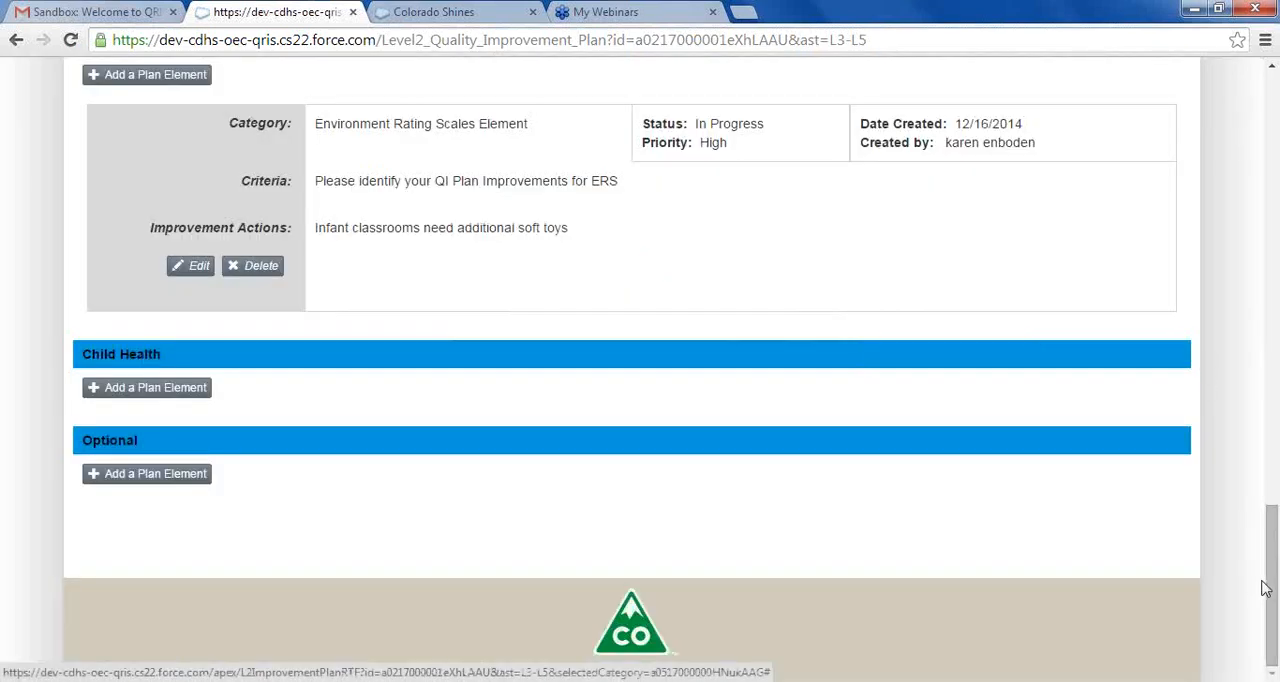
# Submit the Level 2 Quality Improvement Plan by marking the Program QIP as complete
pyautogui.moveTo(1270, 592); pyautogui.dragTo(1275, 428)
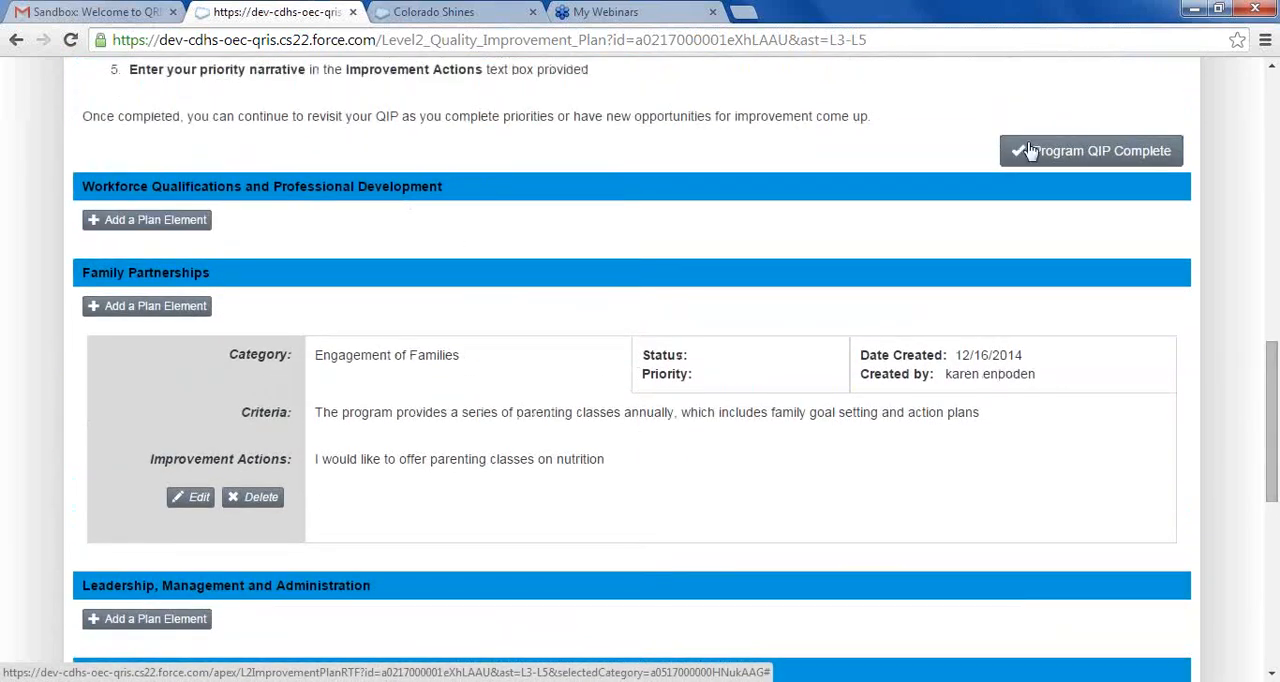
pyautogui.click(1117, 157)
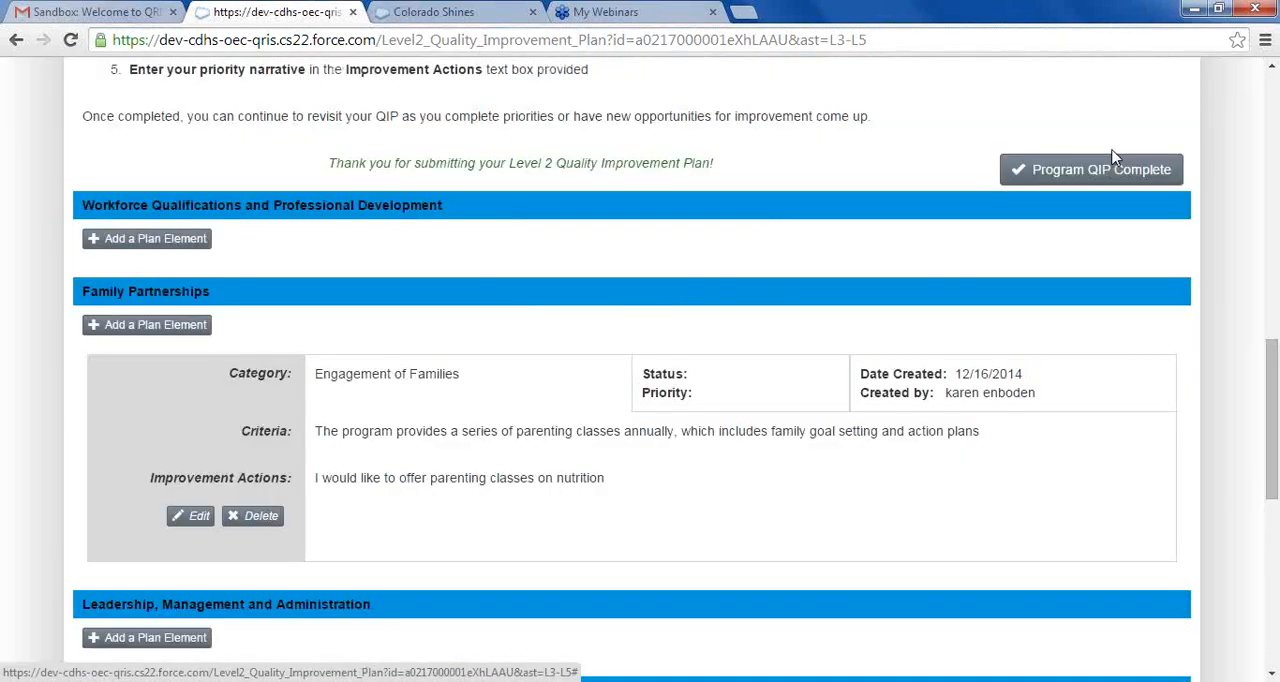
# Open the L2 Site Visit Assessment and review the PDF version of the QRIS Level 2 Quality Indicator Report
pyautogui.moveTo(1276, 455); pyautogui.dragTo(1276, 232)
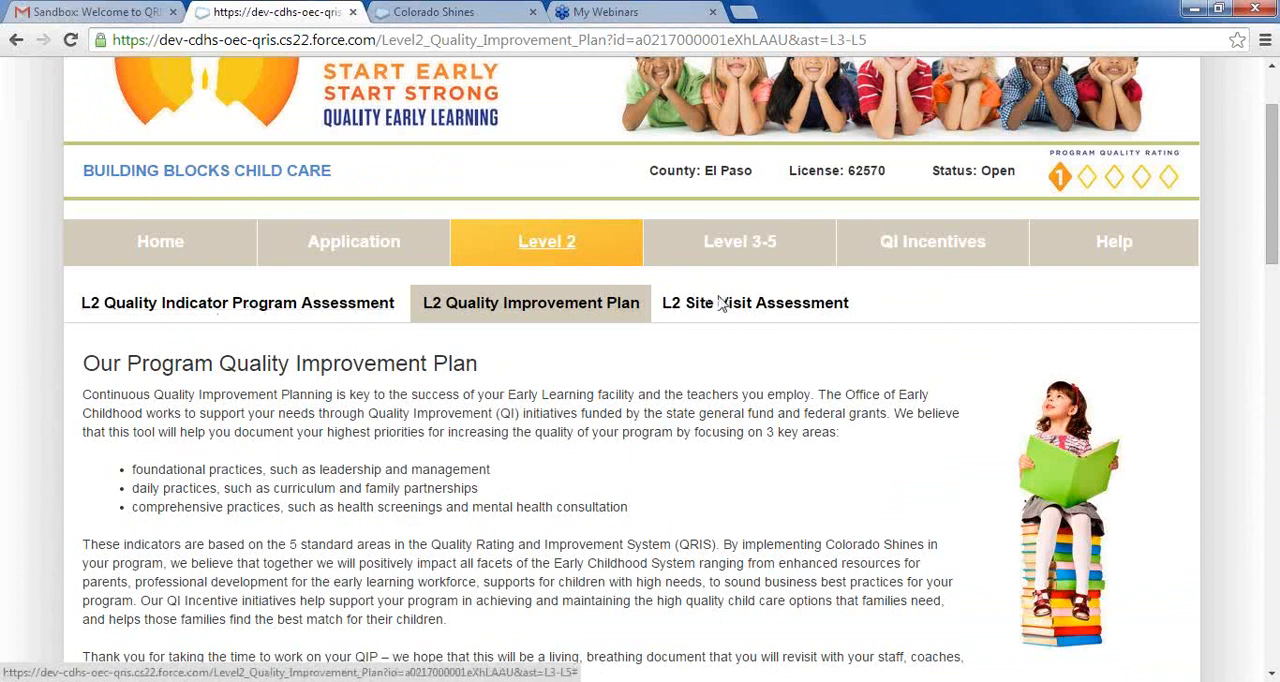
pyautogui.click(777, 311)
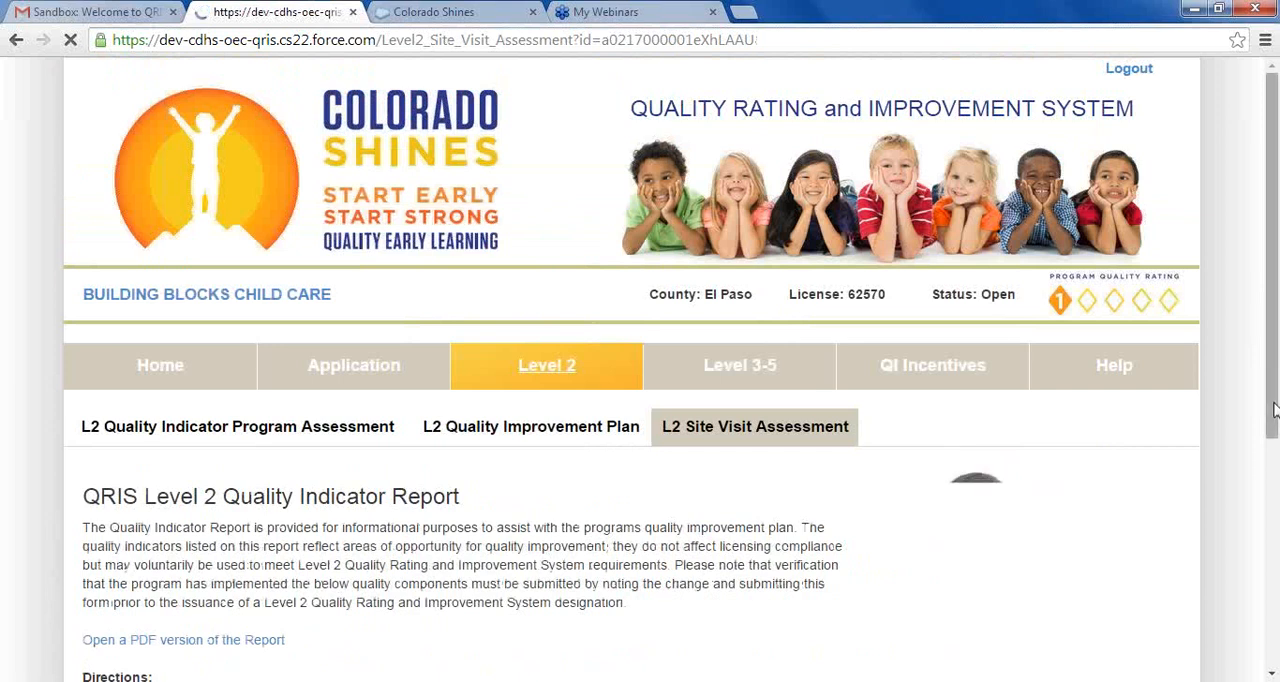
pyautogui.moveTo(1274, 405); pyautogui.dragTo(1274, 430)
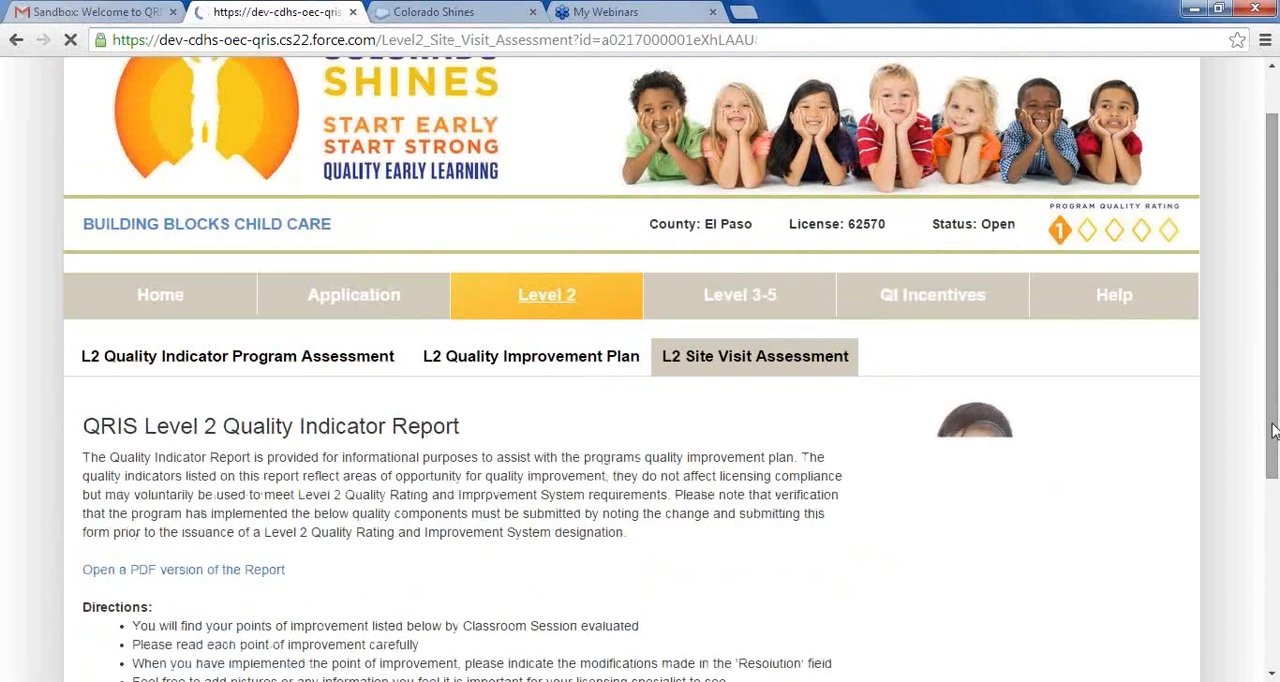
pyautogui.moveTo(1274, 430); pyautogui.dragTo(1276, 512)
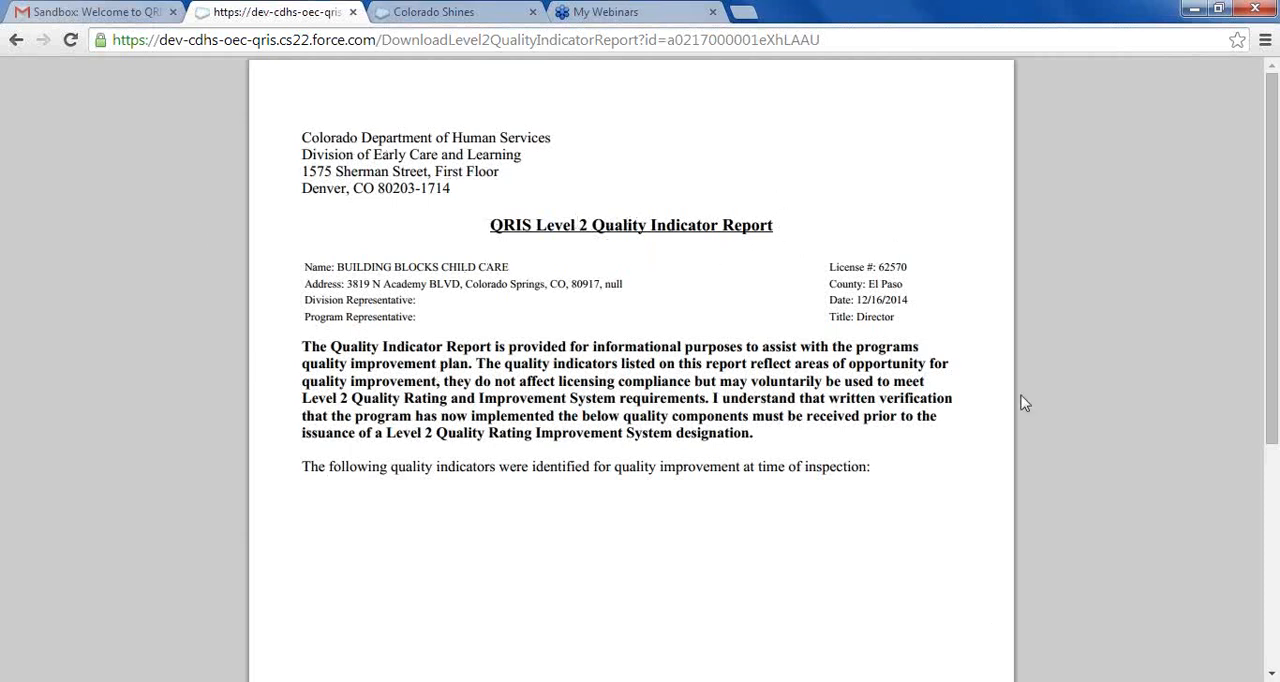
pyautogui.scroll(-4, 1274, 490)
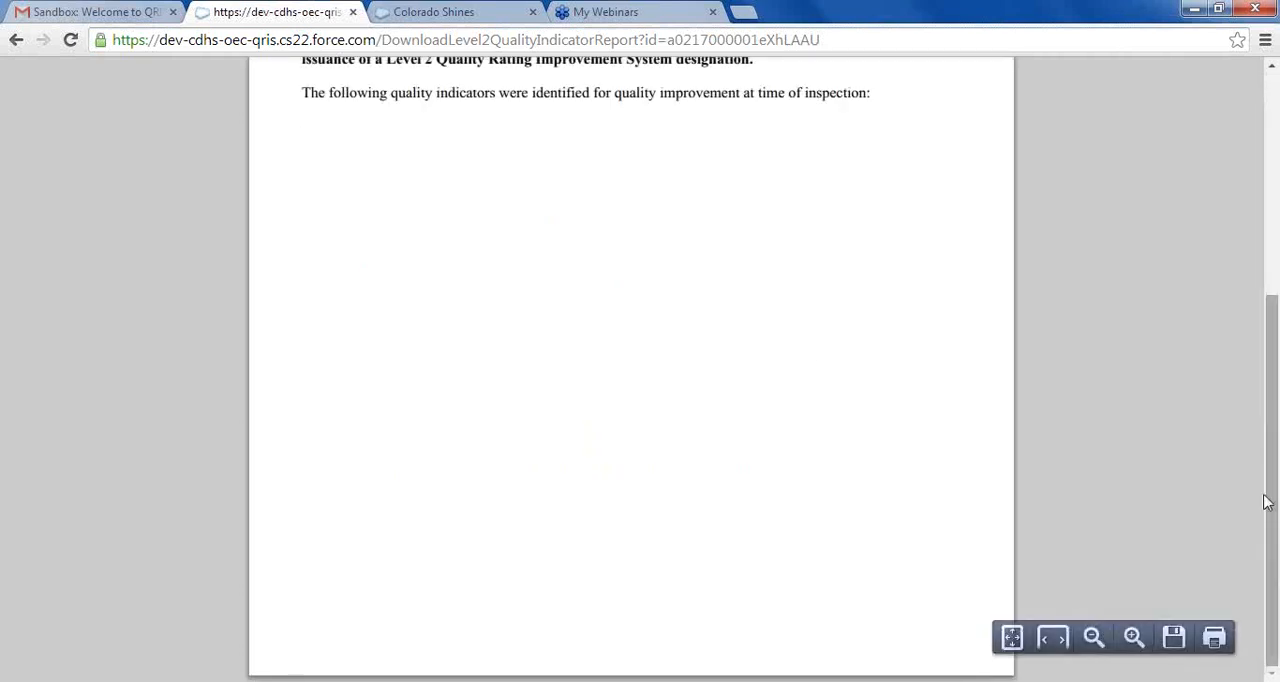
pyautogui.scroll(3, 823, 372)
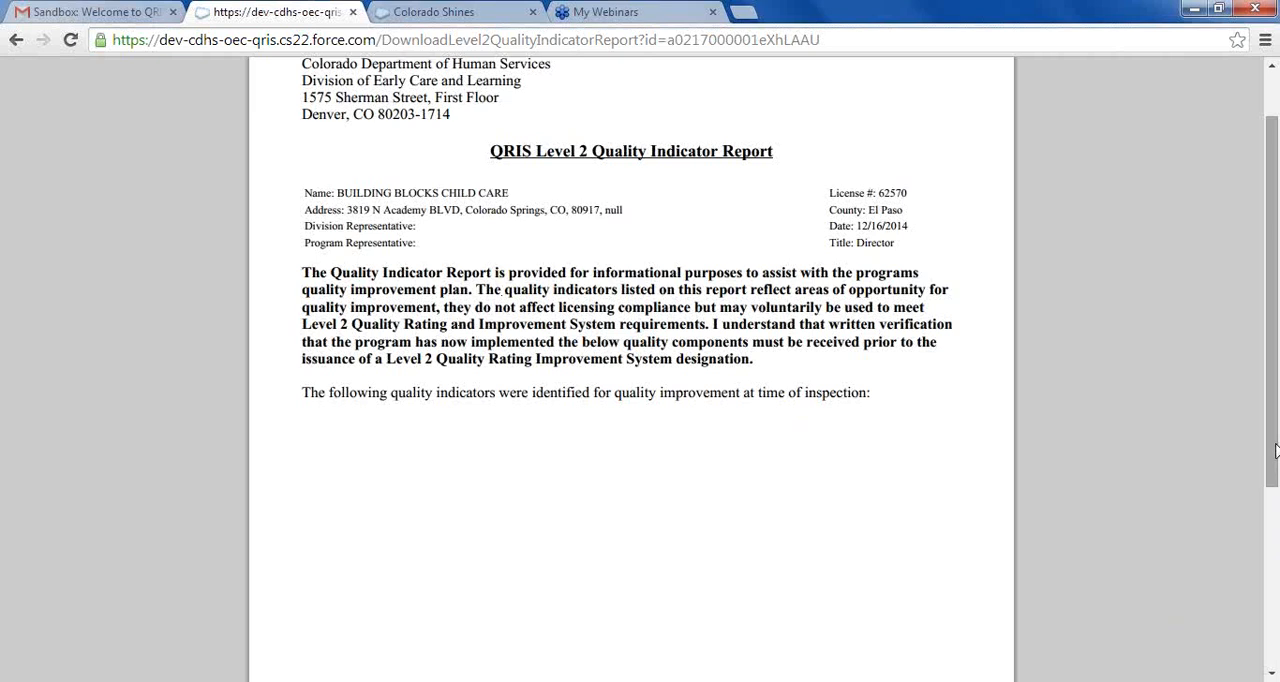
pyautogui.moveTo(1272, 435); pyautogui.dragTo(1272, 470)
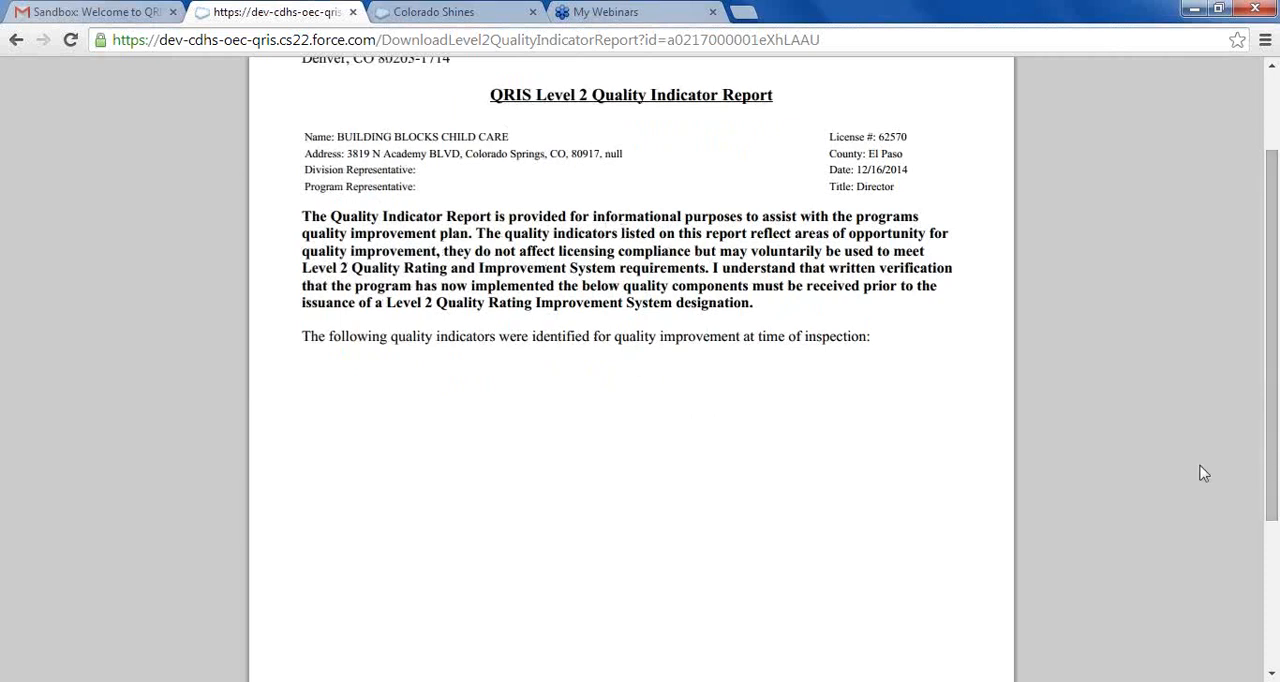
pyautogui.moveTo(1272, 438); pyautogui.dragTo(1277, 332)
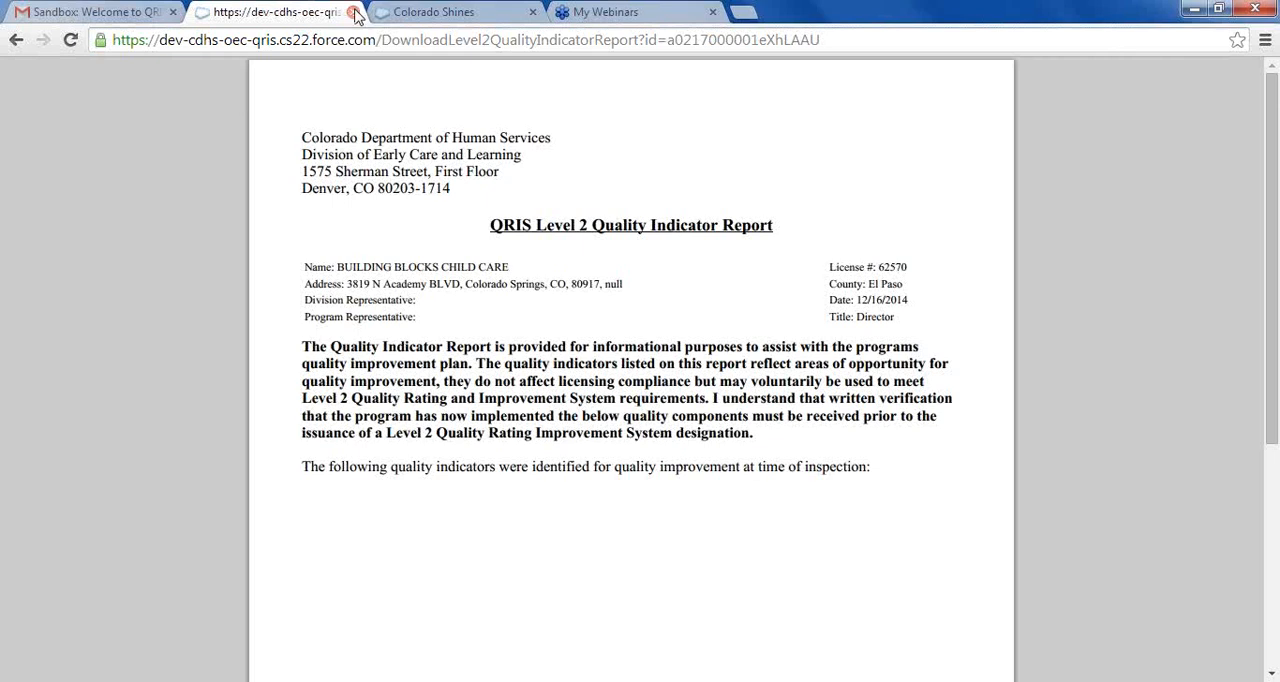
# Close the Quality Indicator Report and go to the QRIS login page of the Colorado Shines website
pyautogui.click(354, 13)
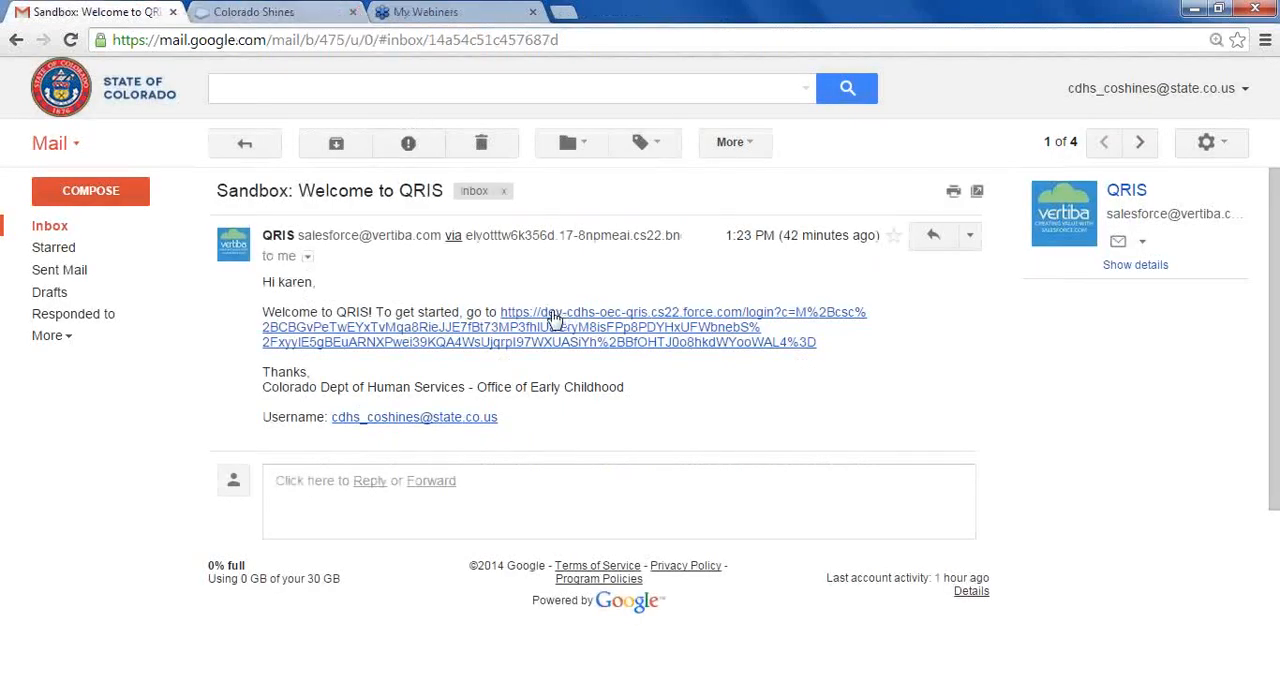
pyautogui.click(305, 18)
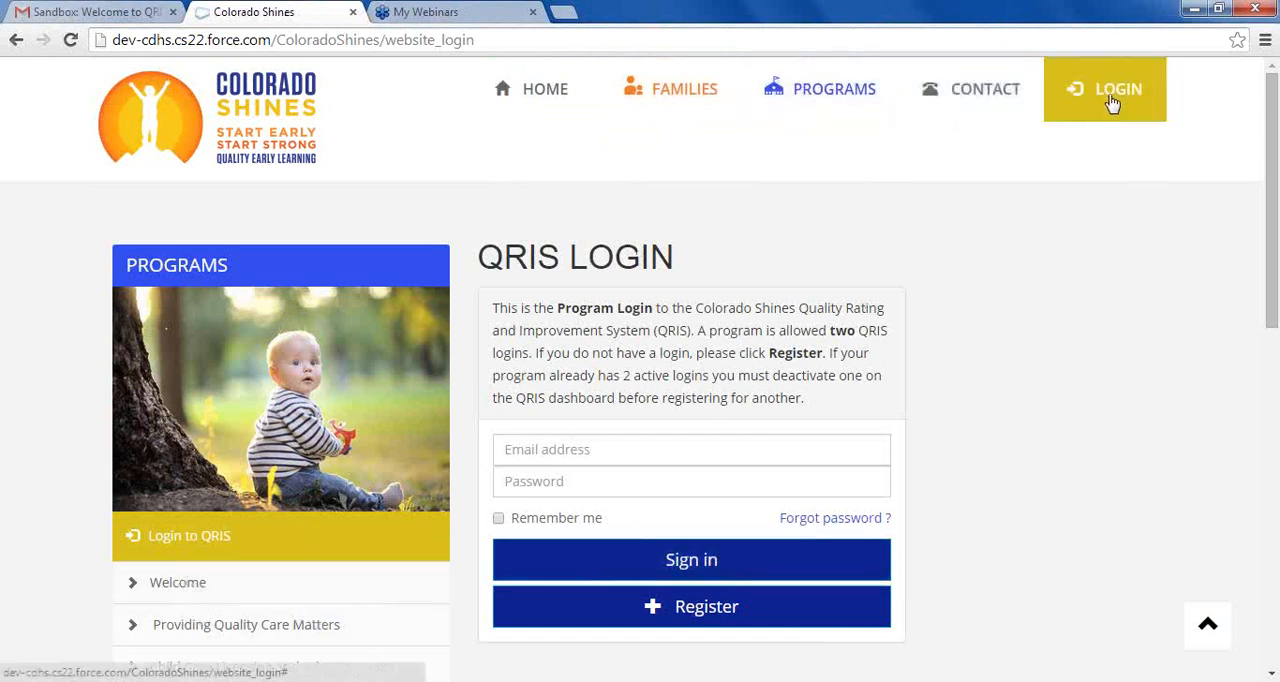
pyautogui.click(1112, 95)
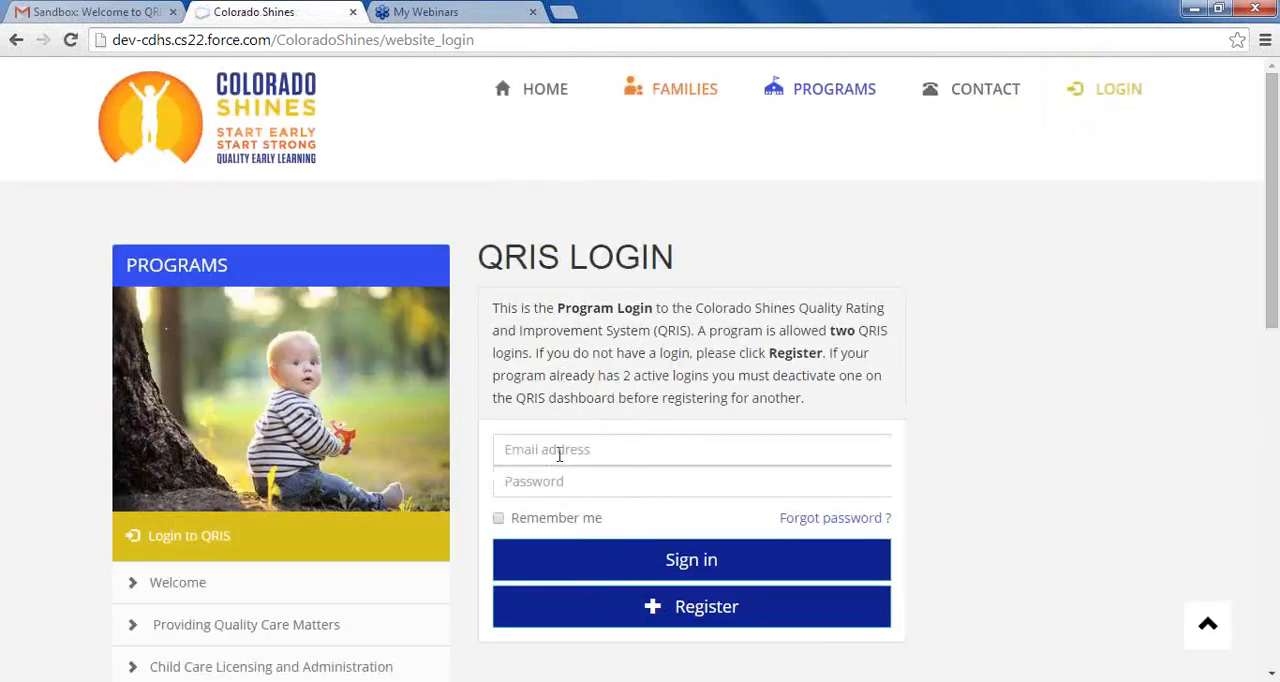
# Enter the account's email address in the QRIS login form
pyautogui.click(558, 450)
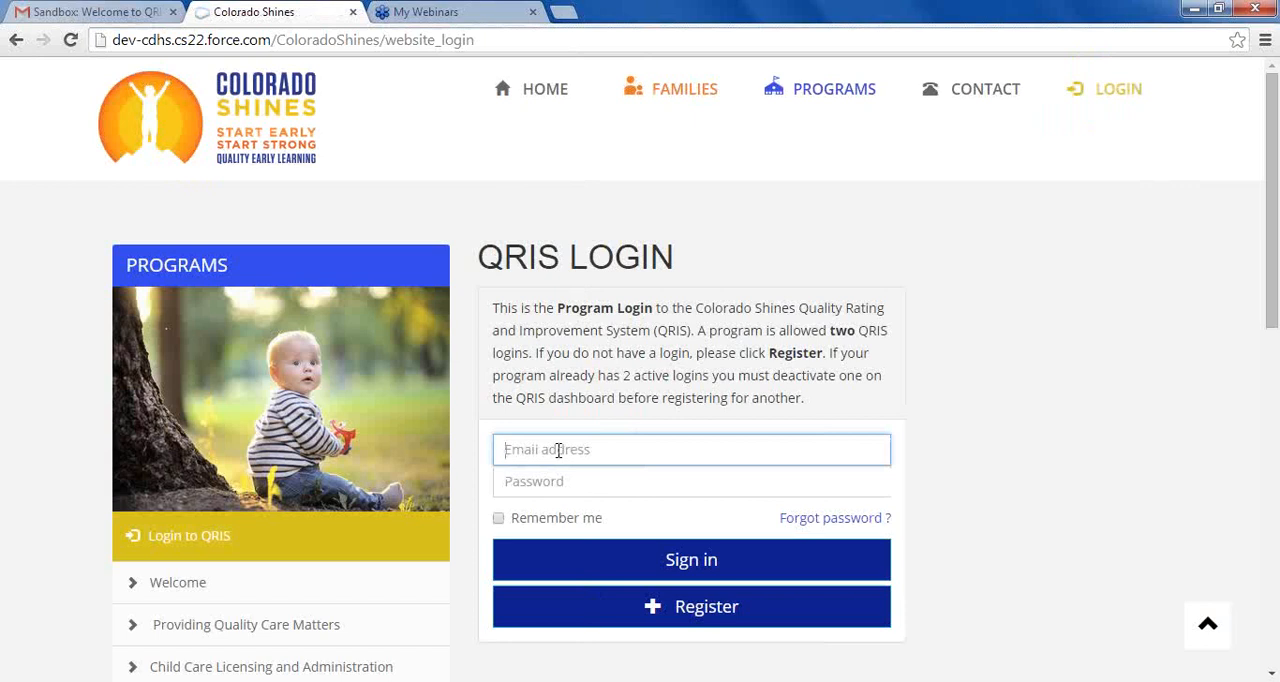
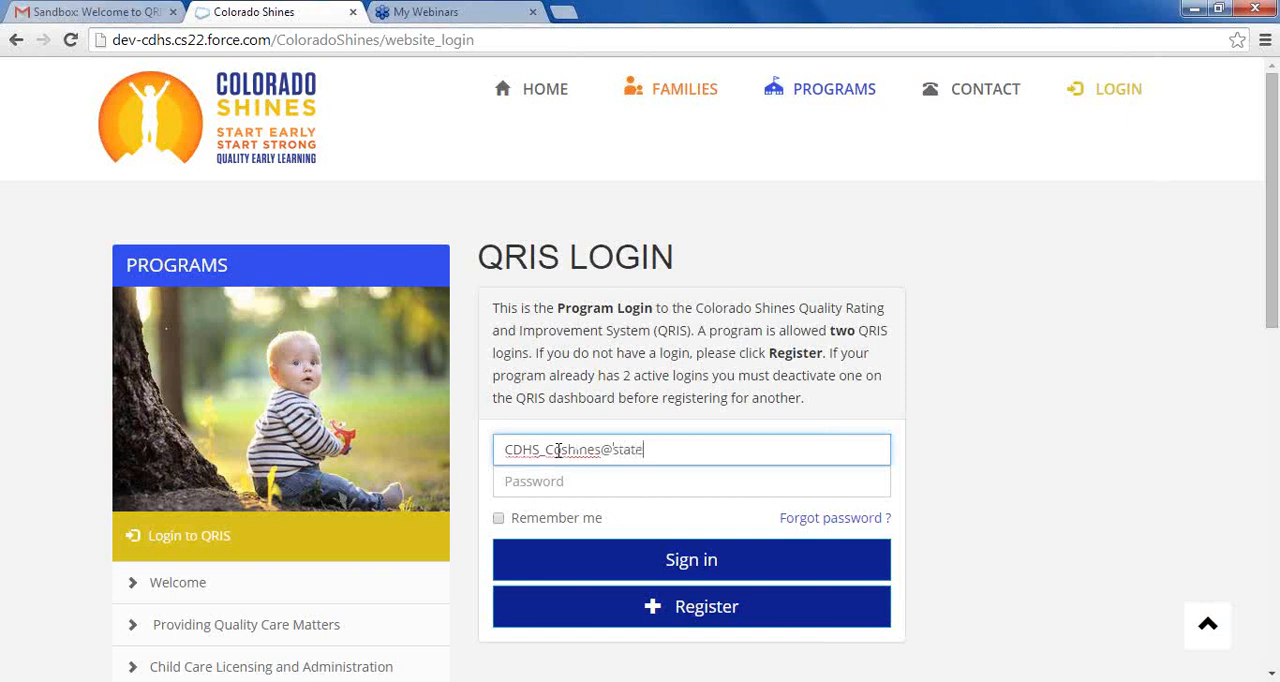
pyautogui.press('Tab')
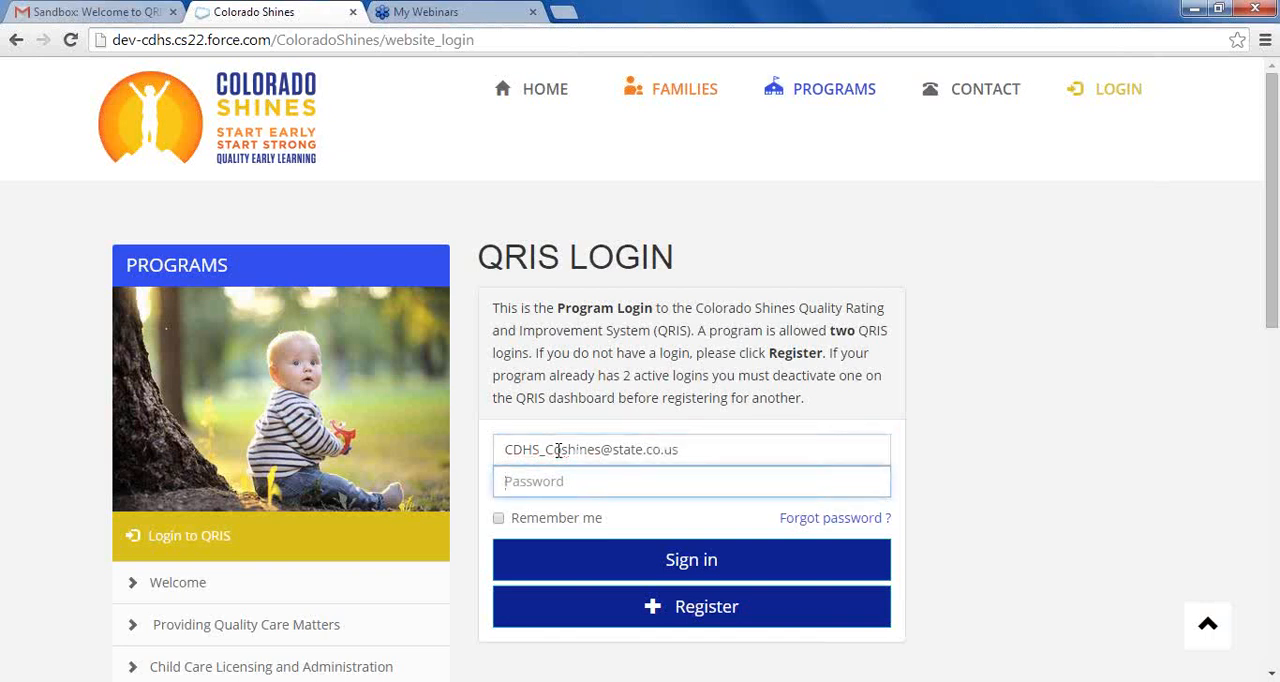
# Enter the account password in the QRIS login form and try to sign in
pyautogui.write('•••••••')
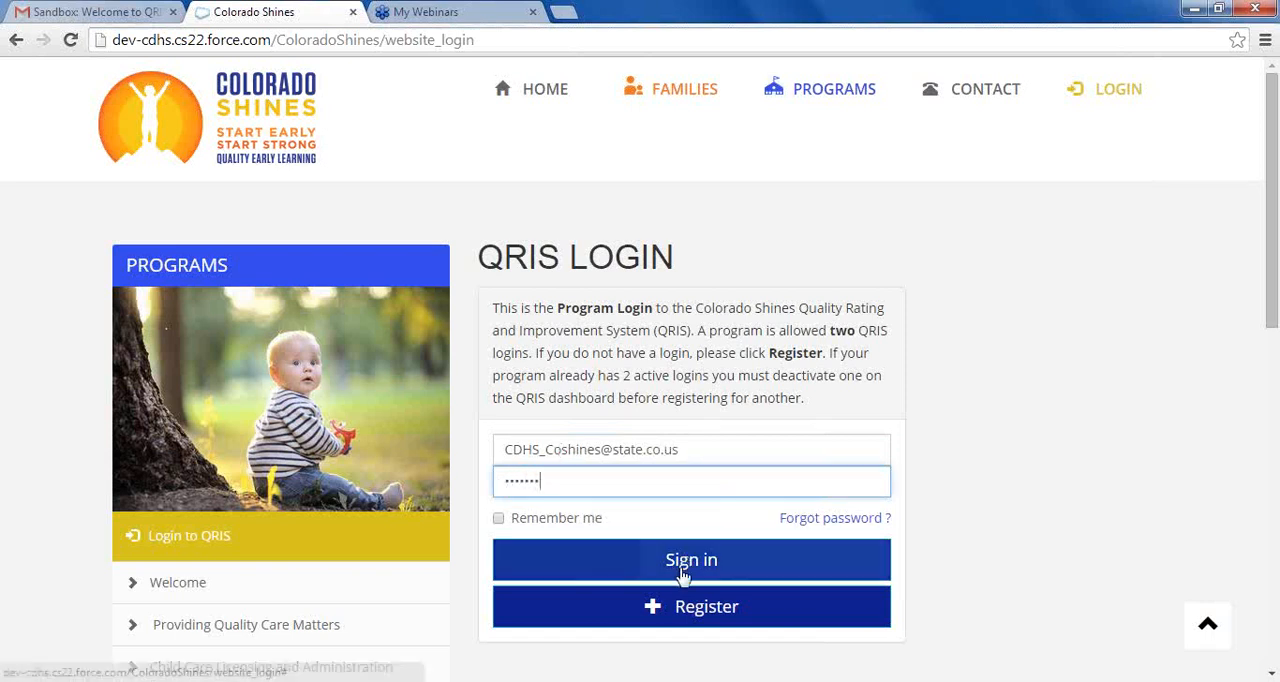
pyautogui.click(690, 564)
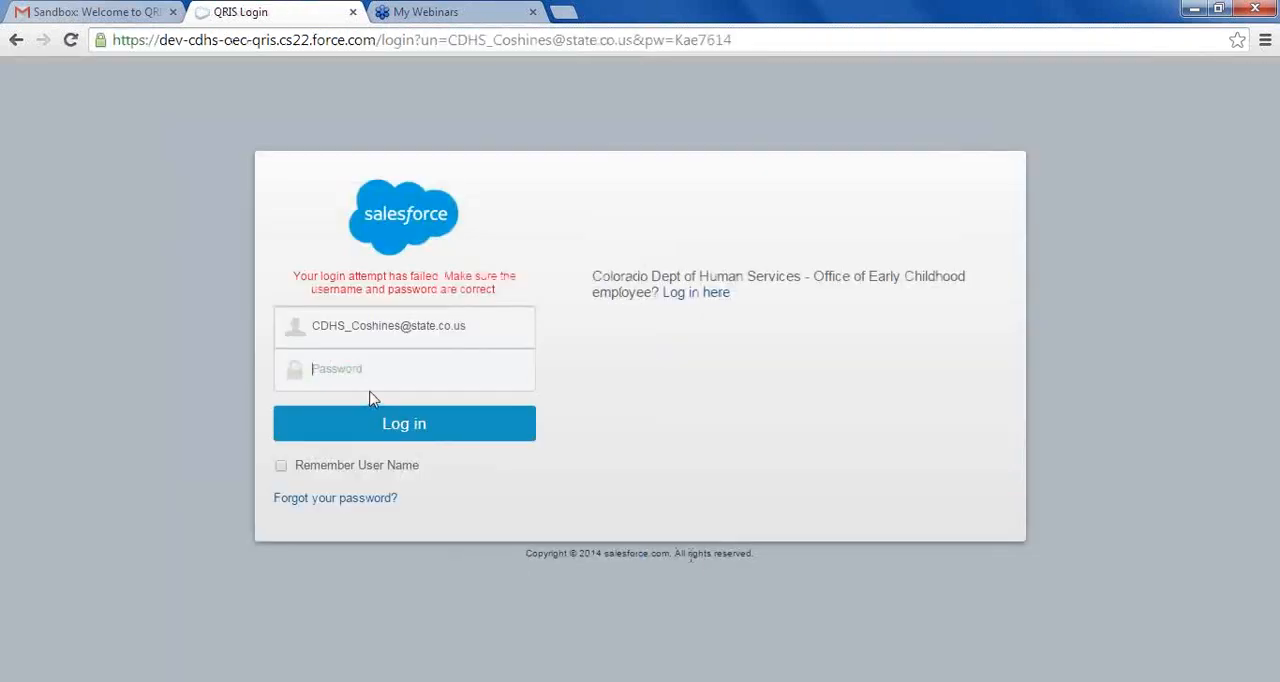
# Re-enter the account password on the Salesforce login page and log in to the program portal
pyautogui.click(322, 368)
pyautogui.click(422, 433)
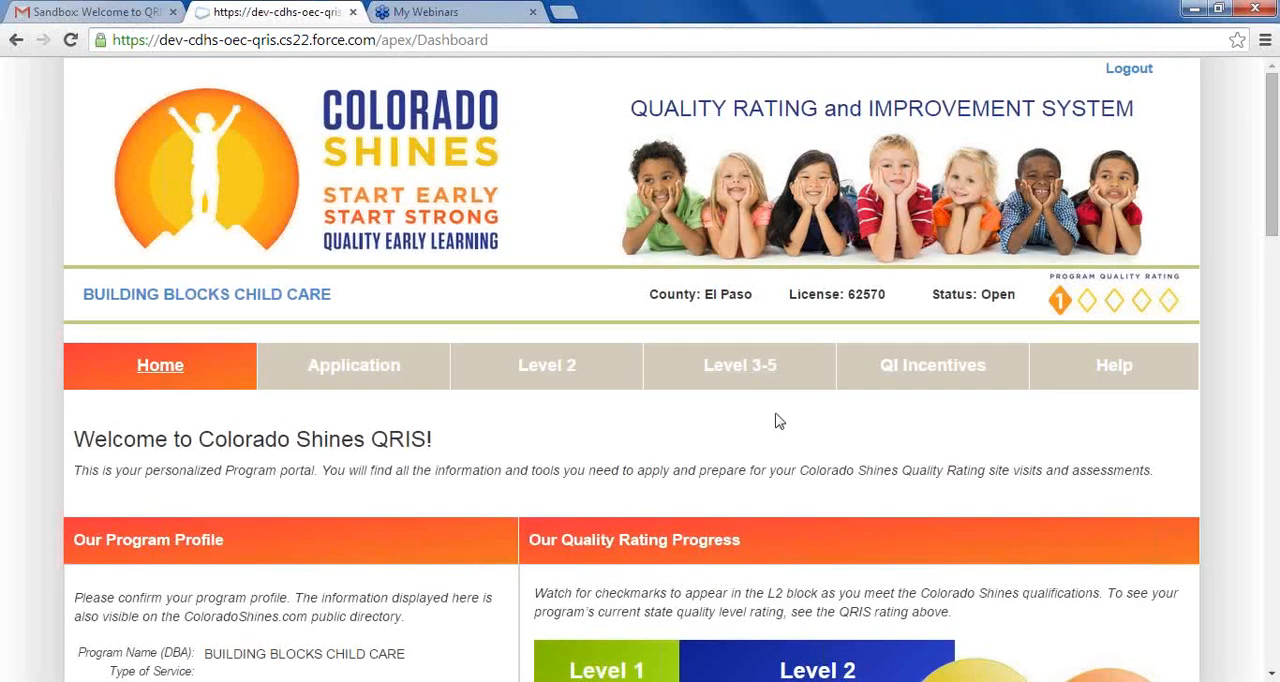
# Visit the Application section, open the Level 2 Quality Indicator Program Assessment, and review its directions and Infant/Toddler indicators
pyautogui.click(390, 372)
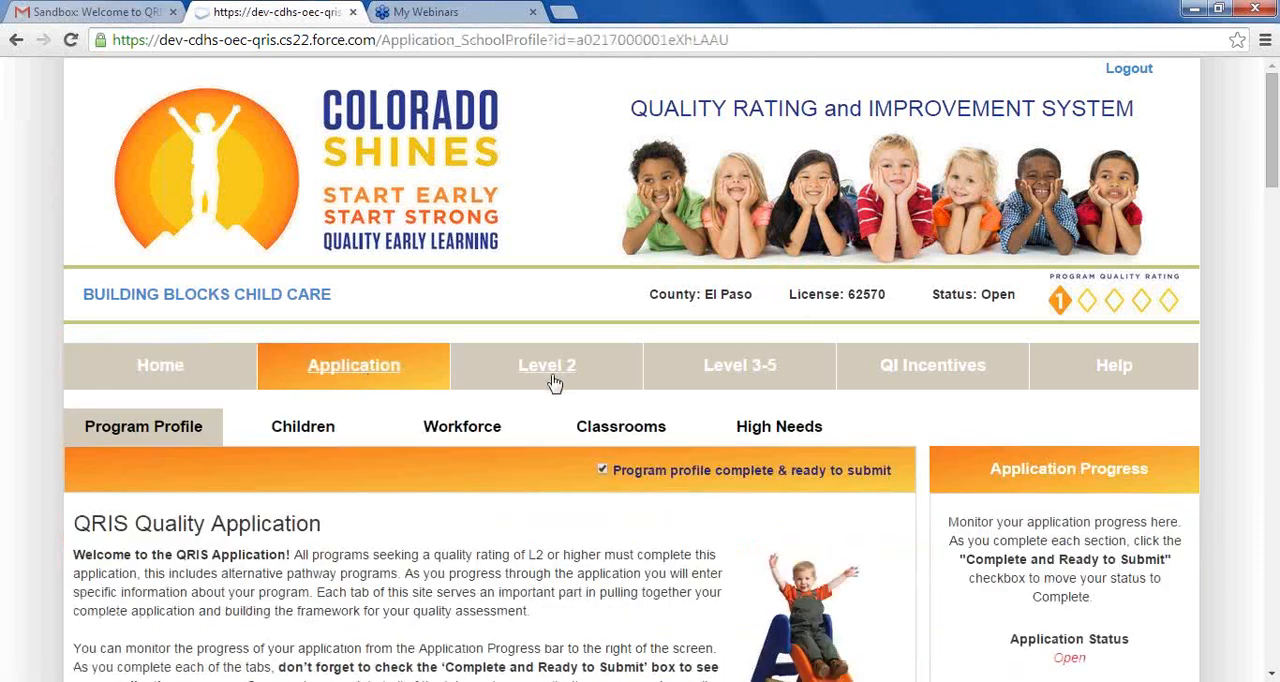
pyautogui.click(555, 380)
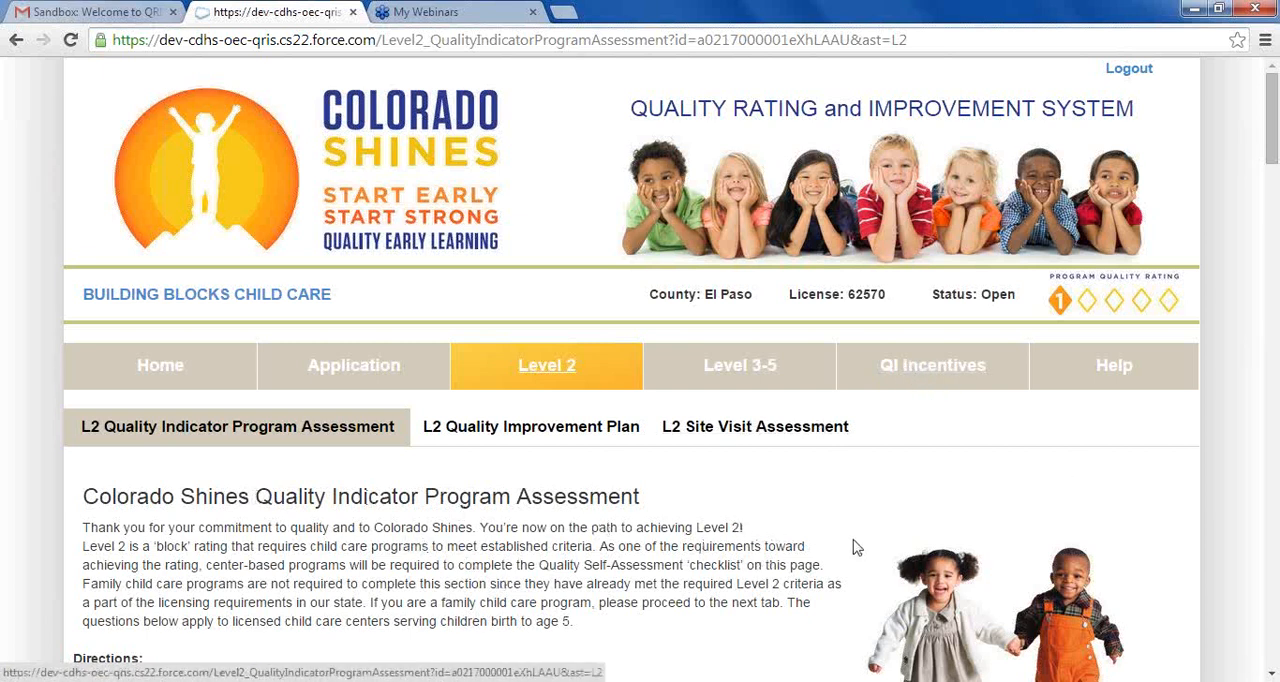
pyautogui.scroll(-5, 700, 537)
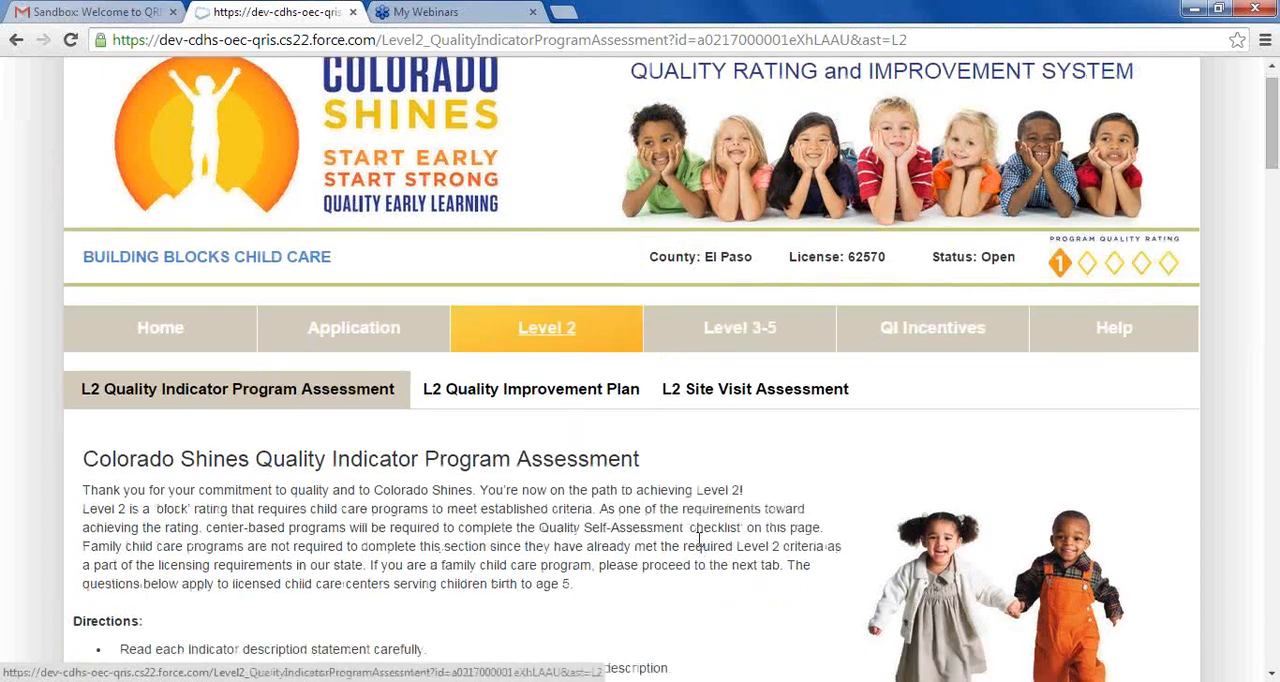
pyautogui.scroll(-3, 699, 539)
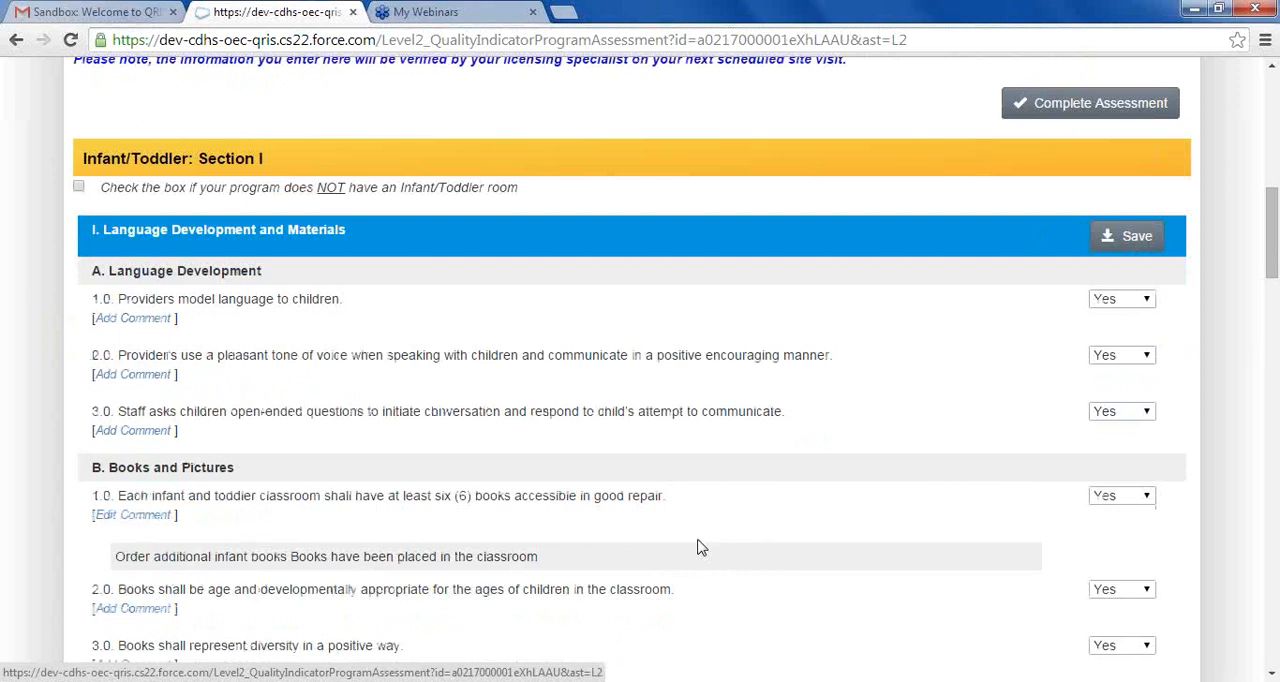
pyautogui.scroll(-4, 700, 547)
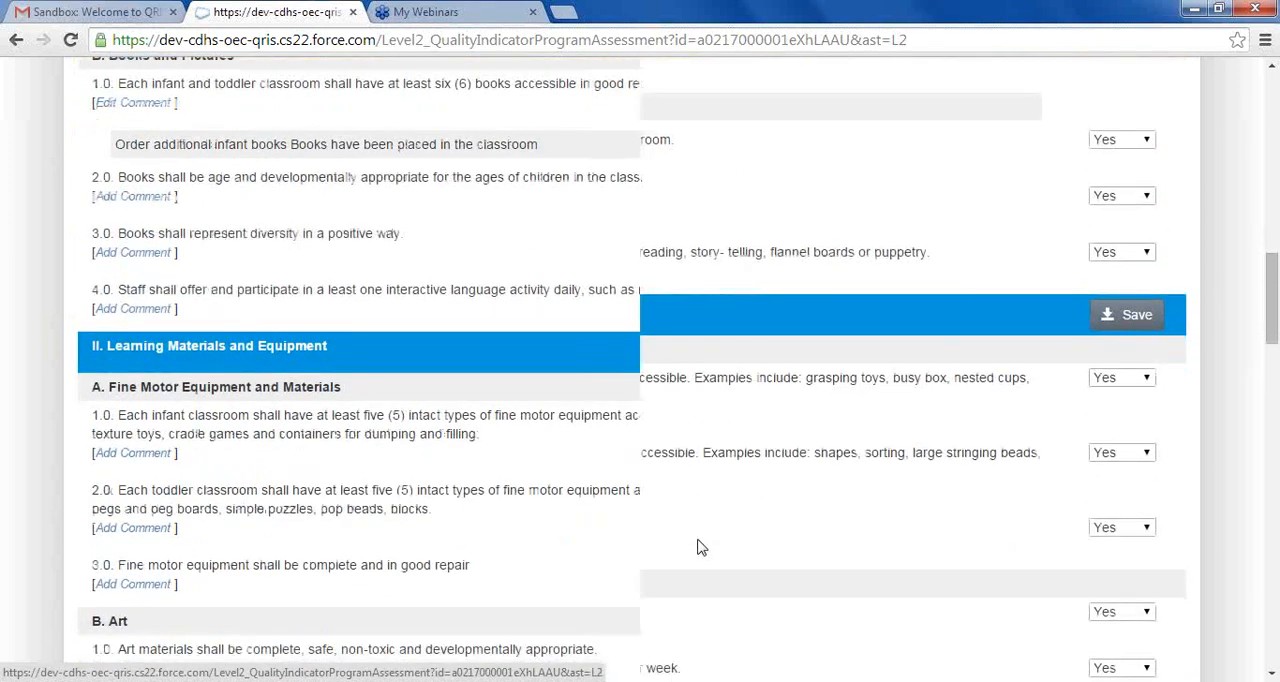
pyautogui.scroll(-1, 700, 547)
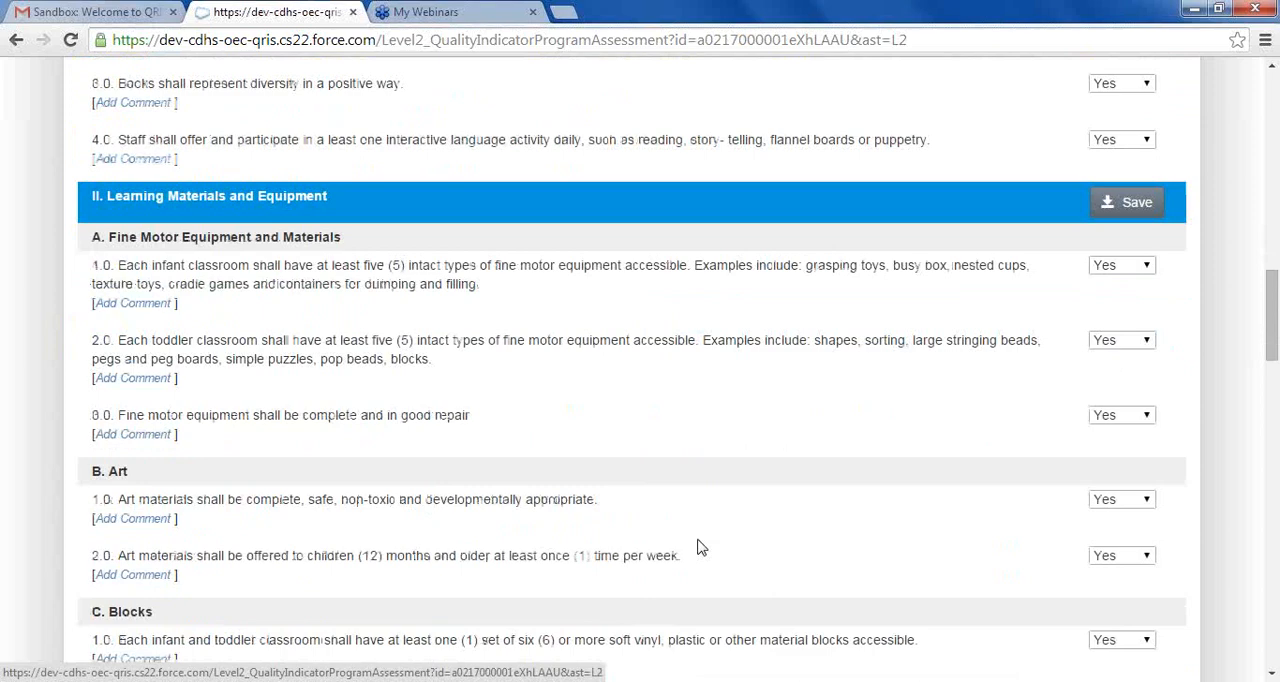
pyautogui.scroll(8, 700, 547)
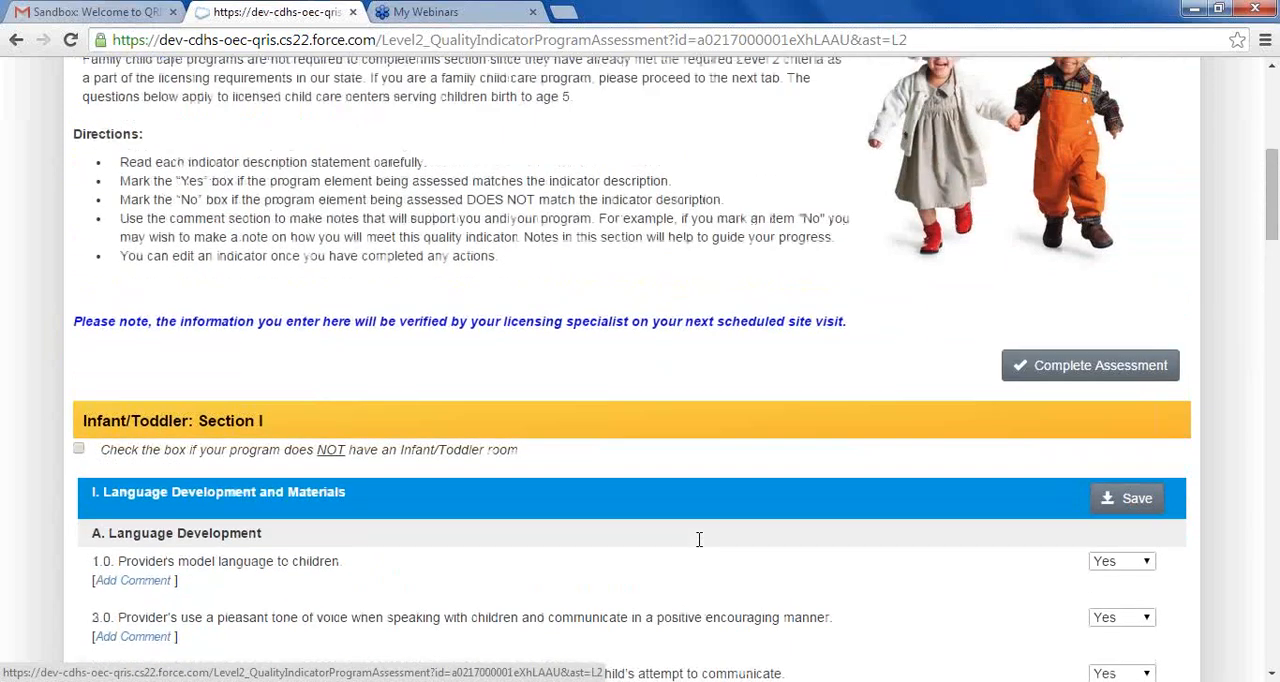
pyautogui.scroll(5, 699, 539)
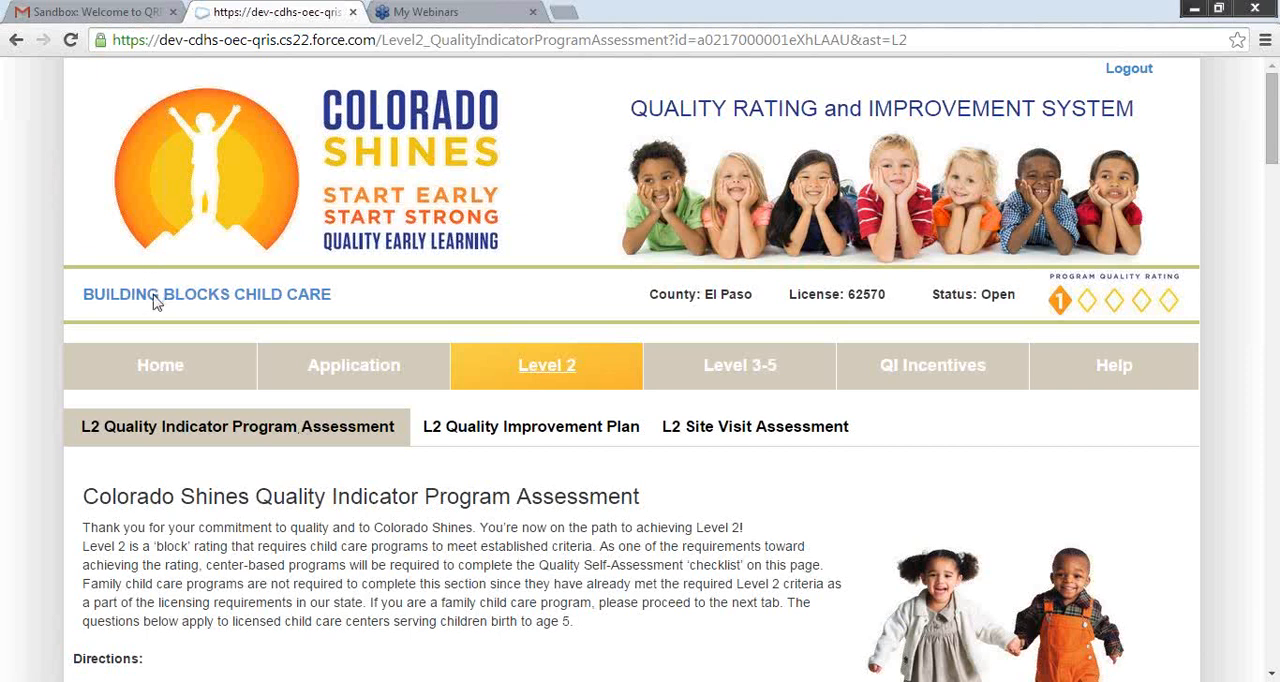
pyautogui.rightClick(103, 241)
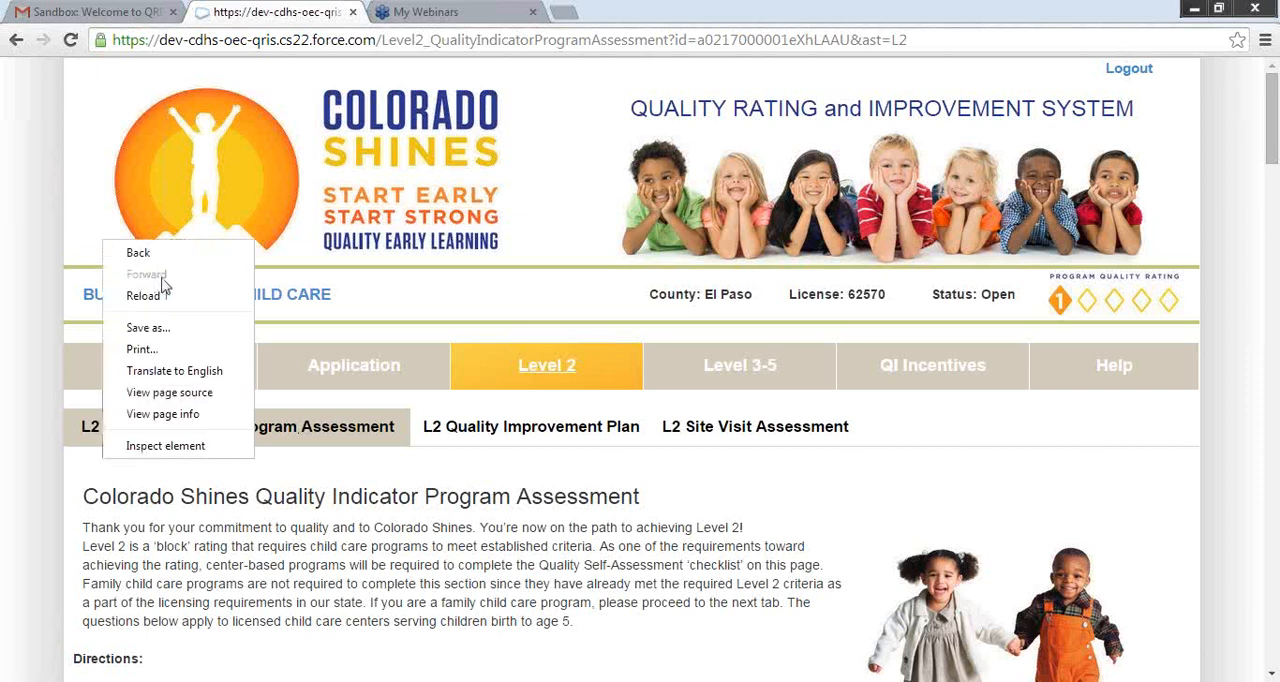
pyautogui.click(745, 305)
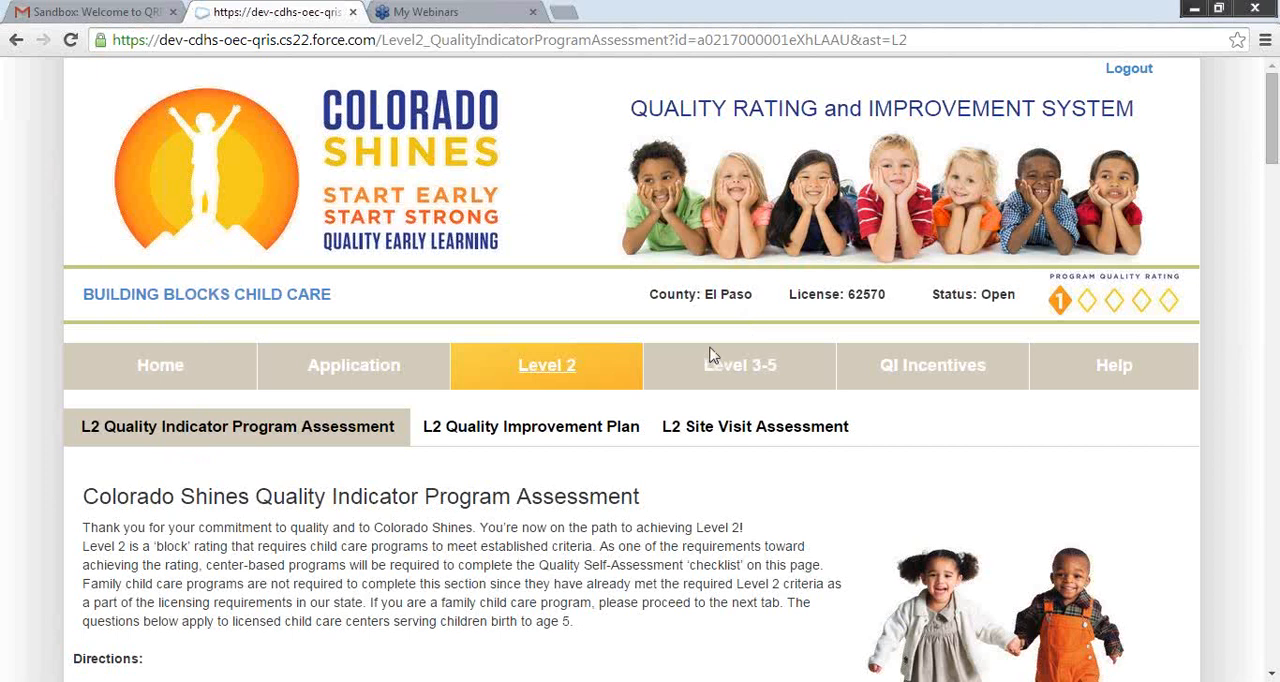
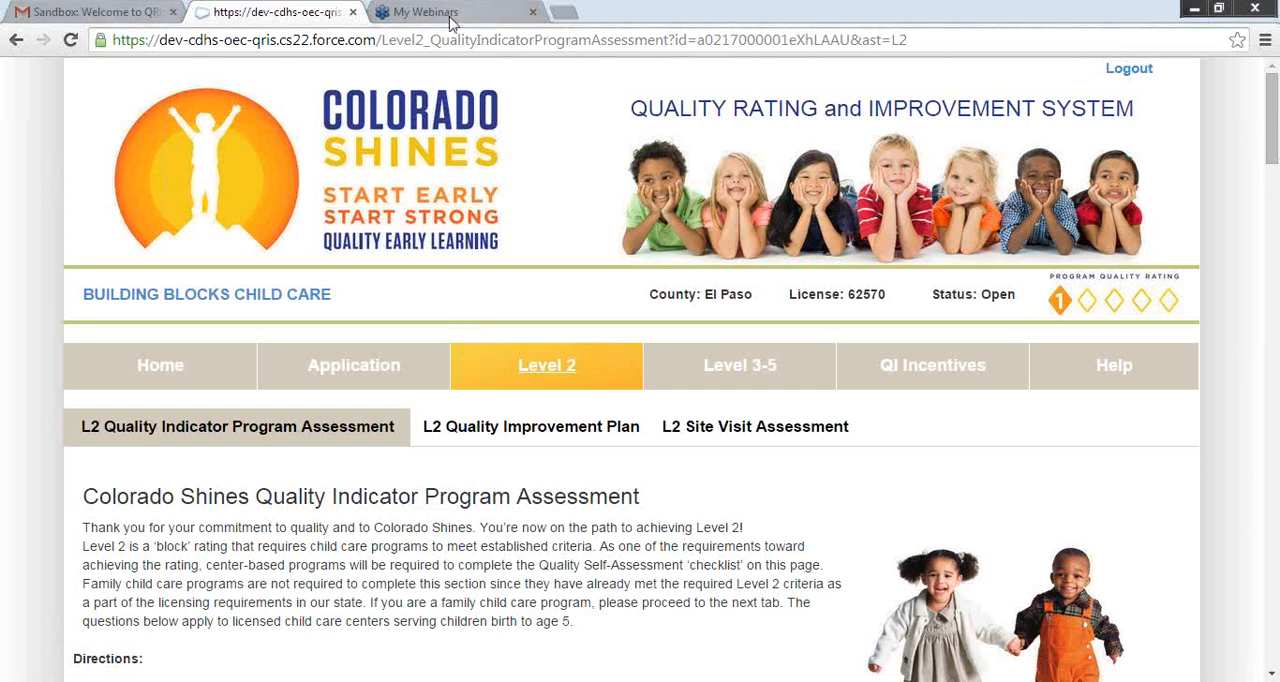
# Open the public Colorado Shines website in a new browser tab
pyautogui.click(564, 12)
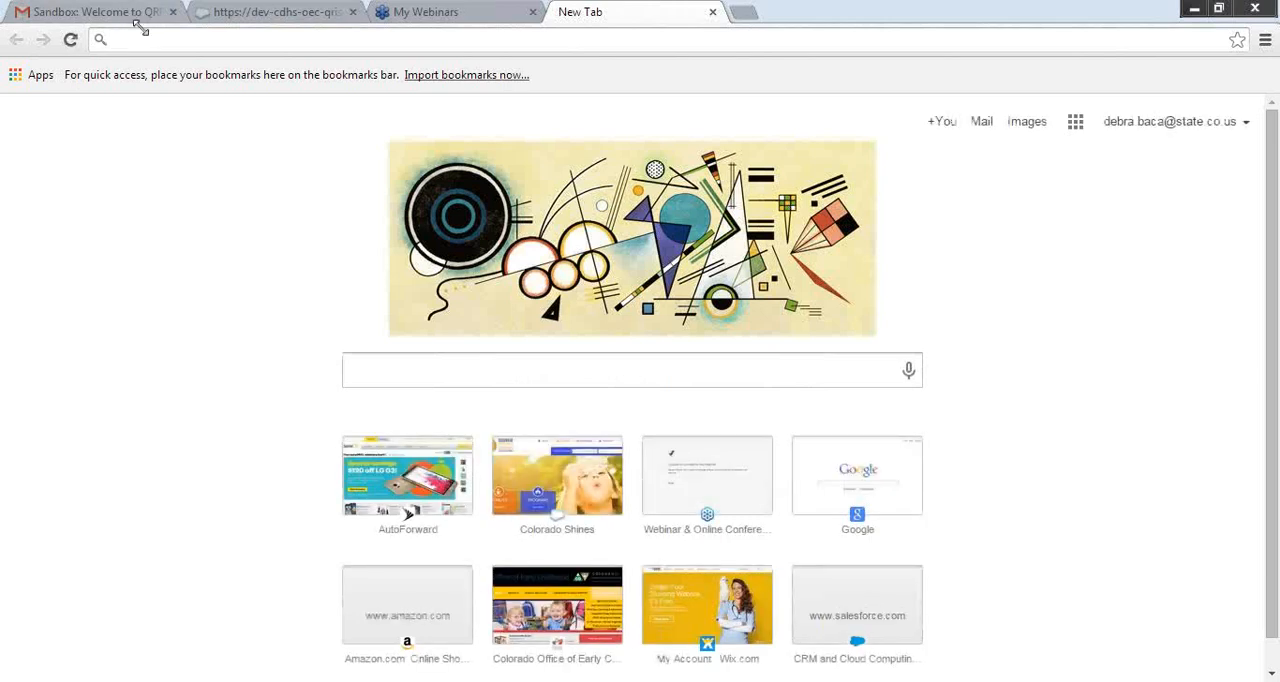
pyautogui.click(338, 36)
pyautogui.write('www.colora')
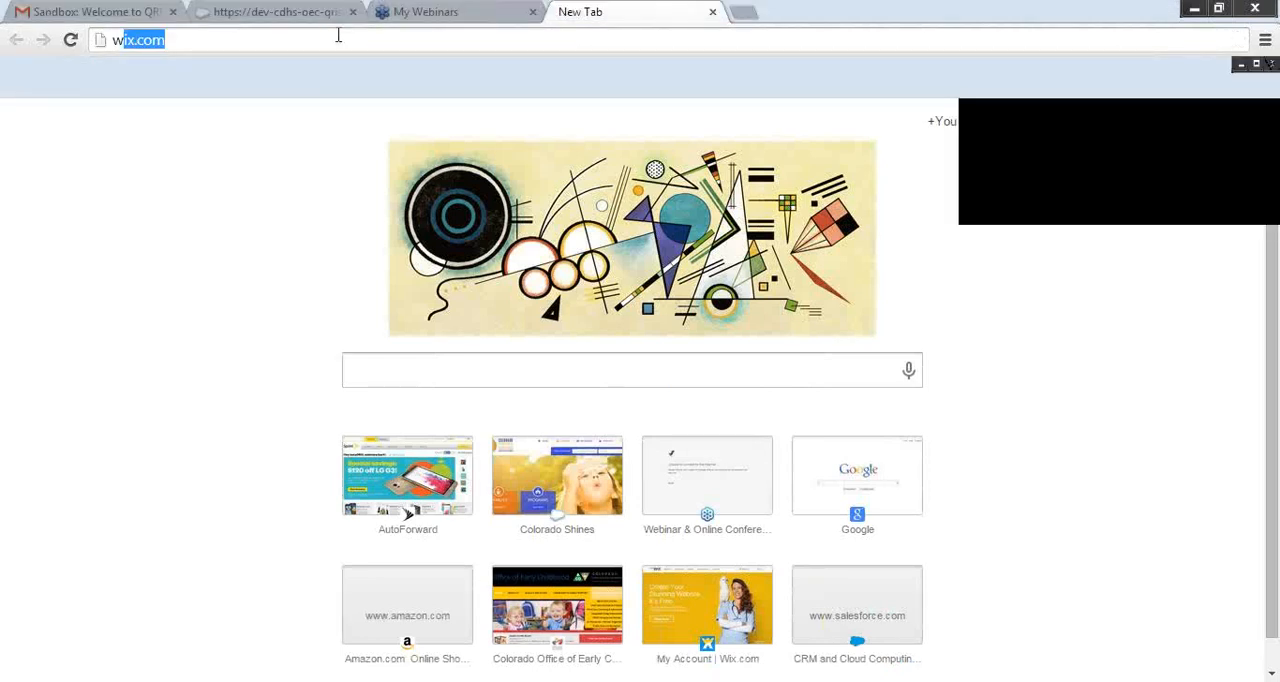
pyautogui.write('doshines')
pyautogui.press('Return')
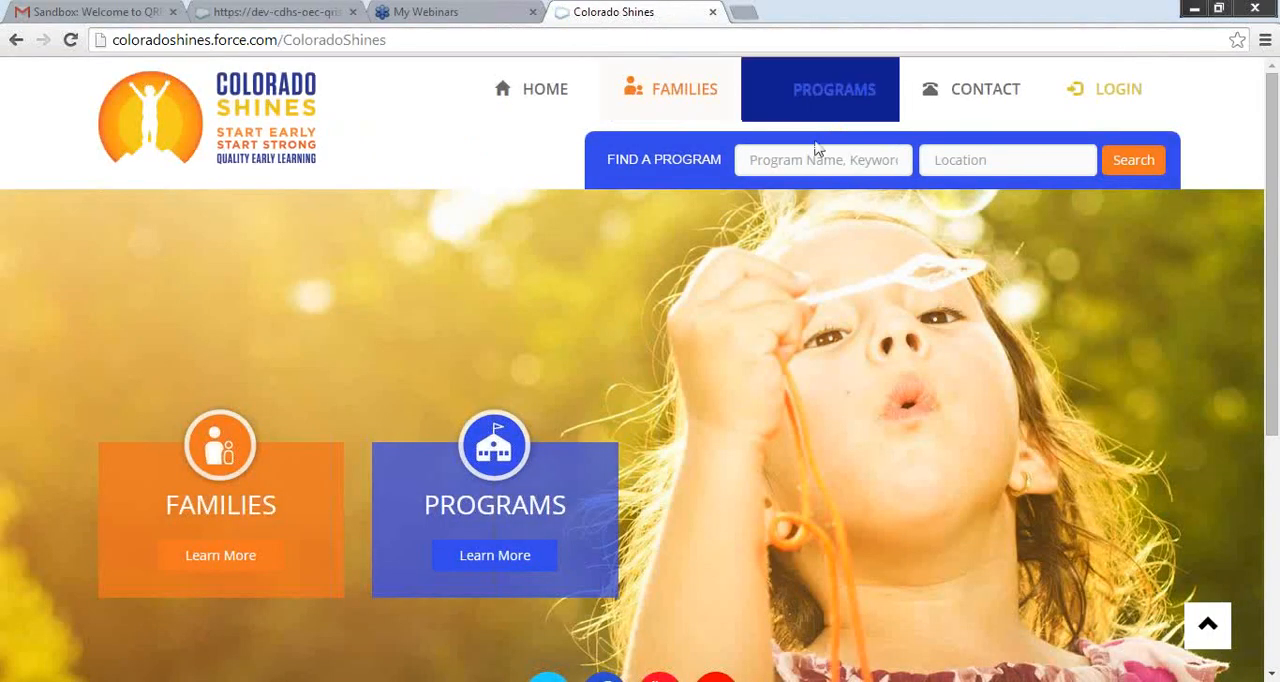
# Search the Colorado Shines program finder for "Building Blocks"
pyautogui.click(800, 165)
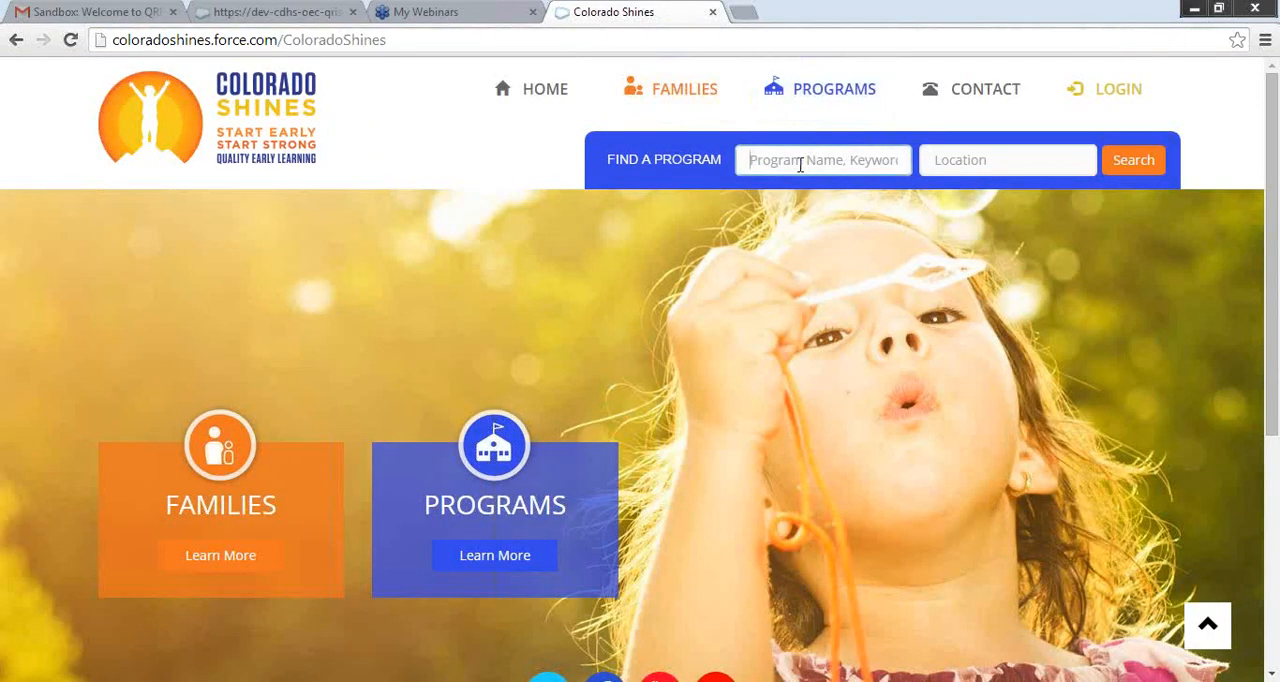
pyautogui.write('Build')
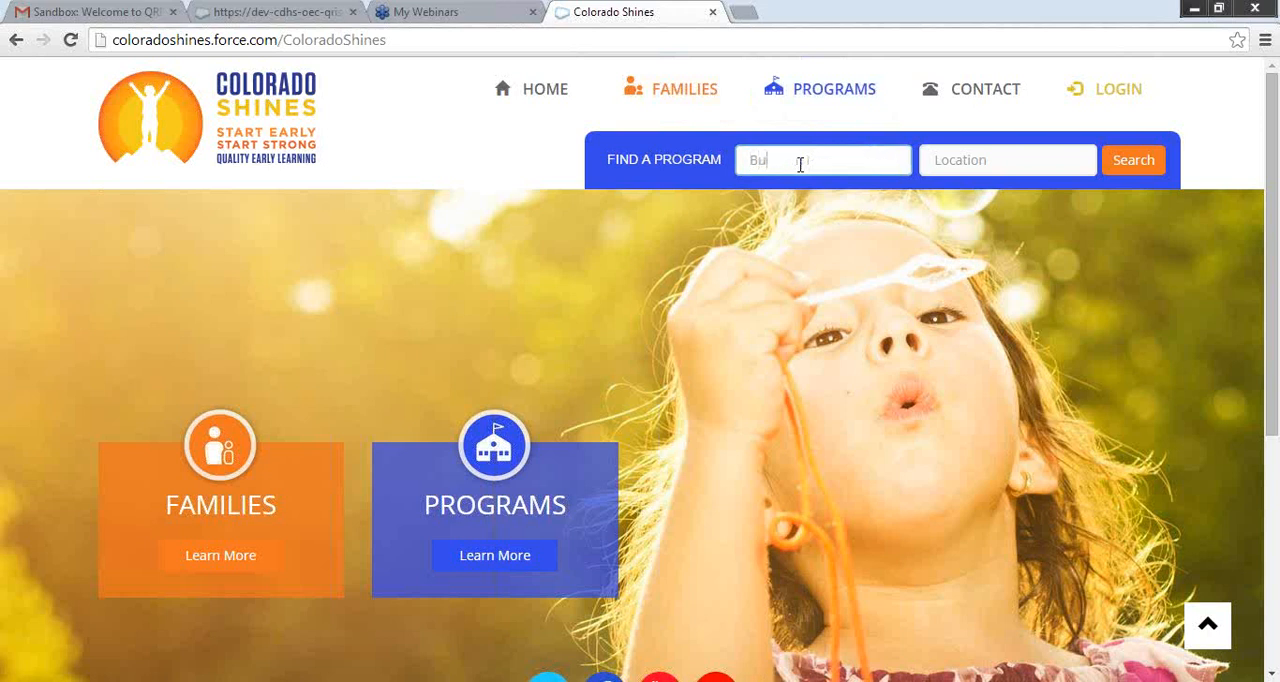
pyautogui.write('ing Blocks')
pyautogui.press('Return')
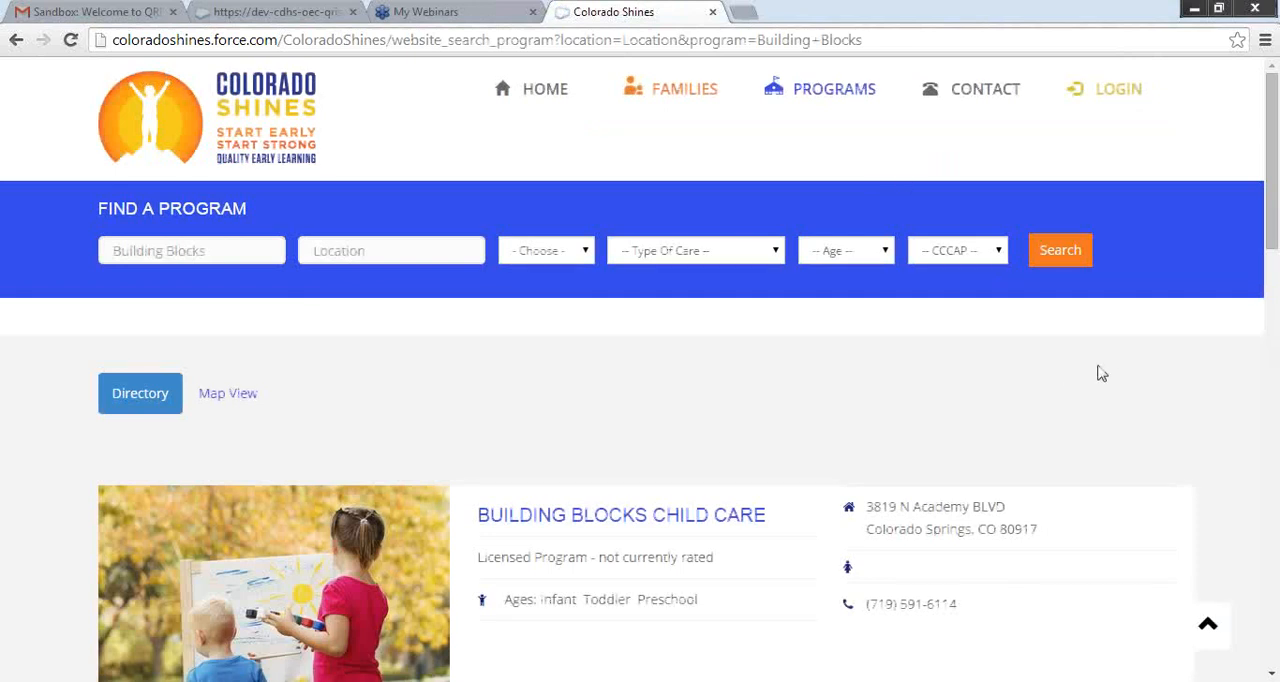
# Open the Building Blocks Child Care listing and review its hours, funding, care type, ages, license details, map and rating status
pyautogui.scroll(-1, 800, 478)
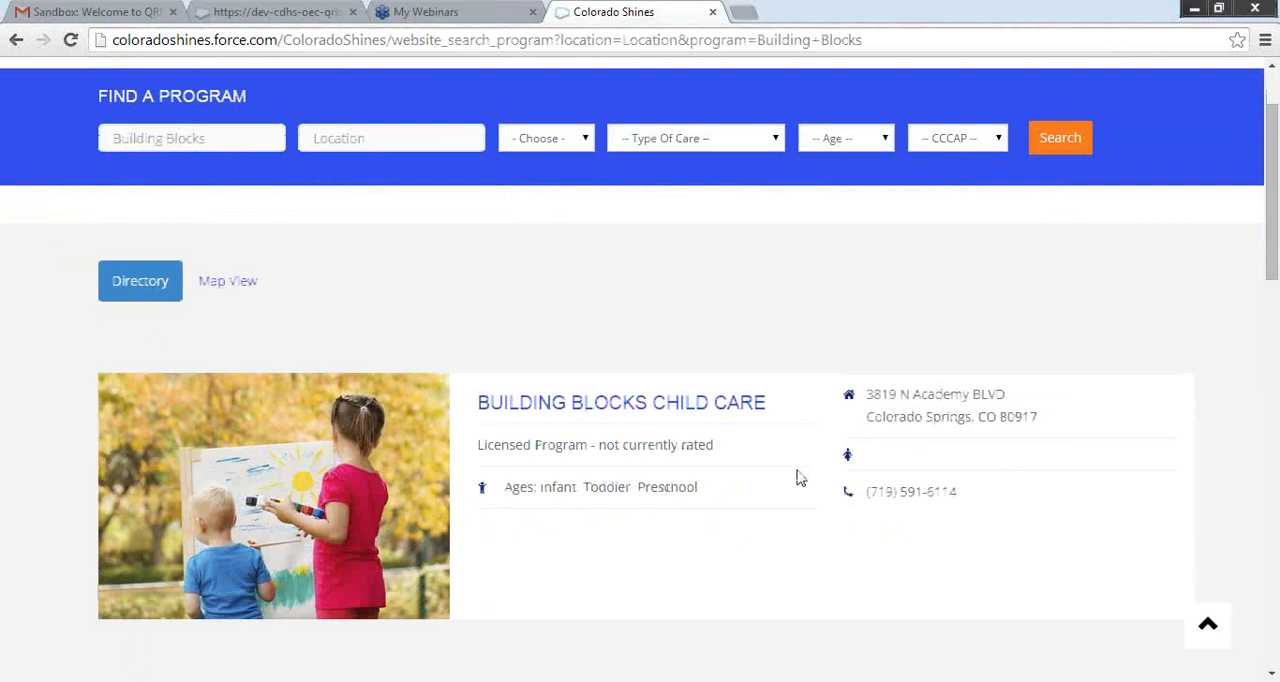
pyautogui.click(533, 410)
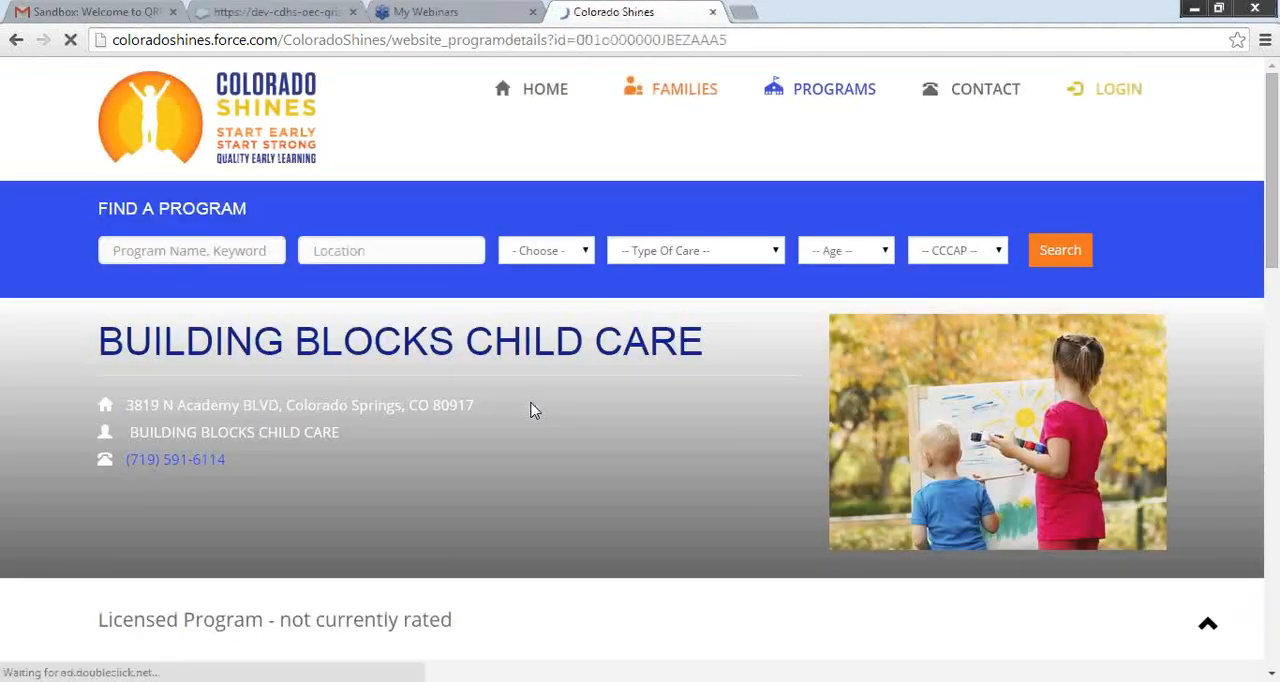
pyautogui.scroll(-6, 560, 480)
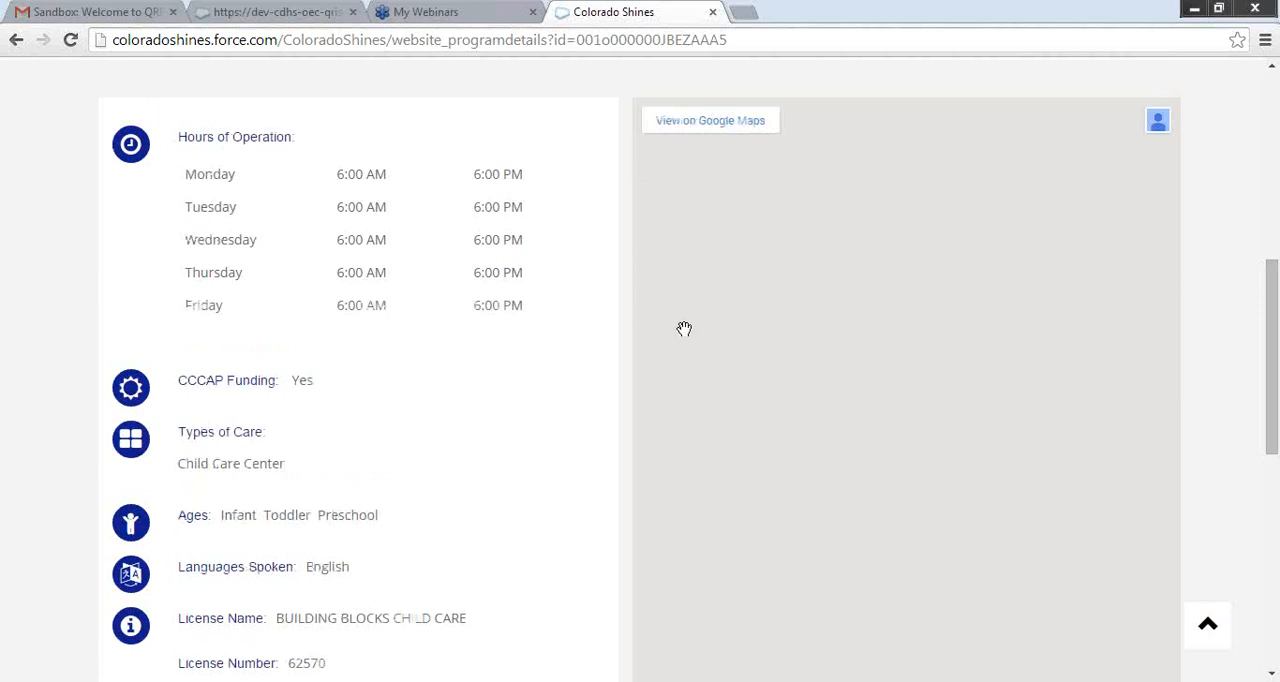
pyautogui.press('Down')
pyautogui.press('Down')
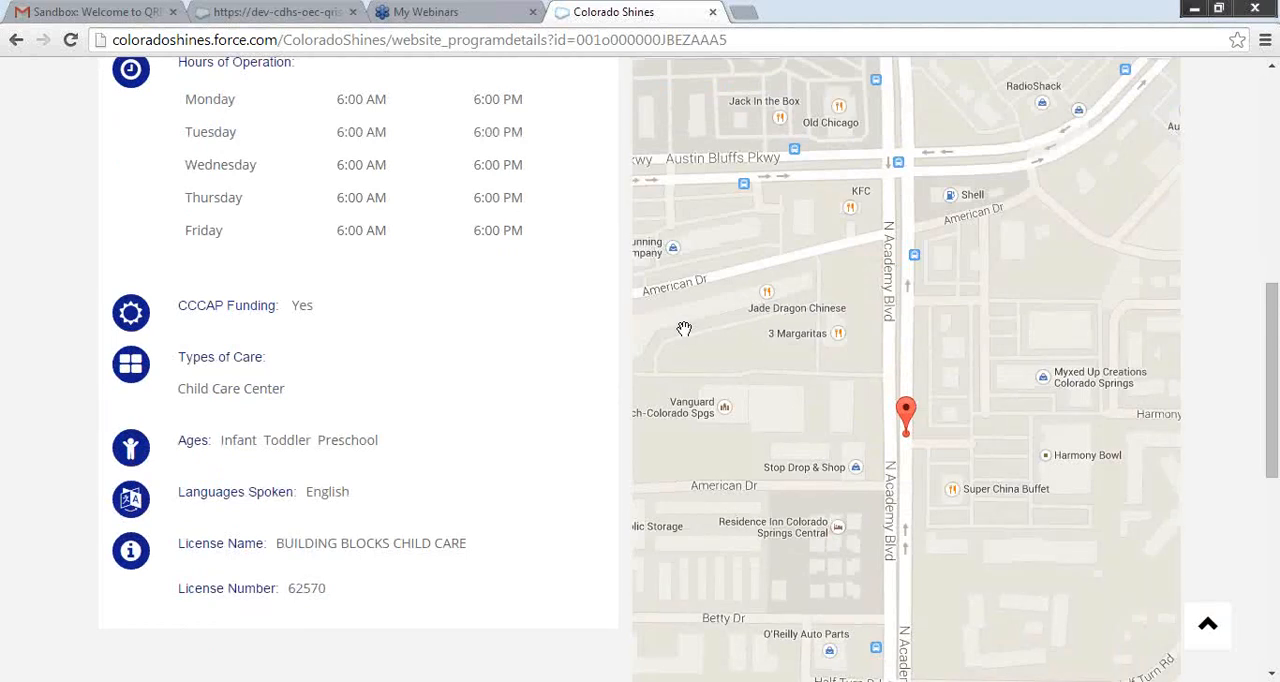
pyautogui.scroll(1, 377, 201)
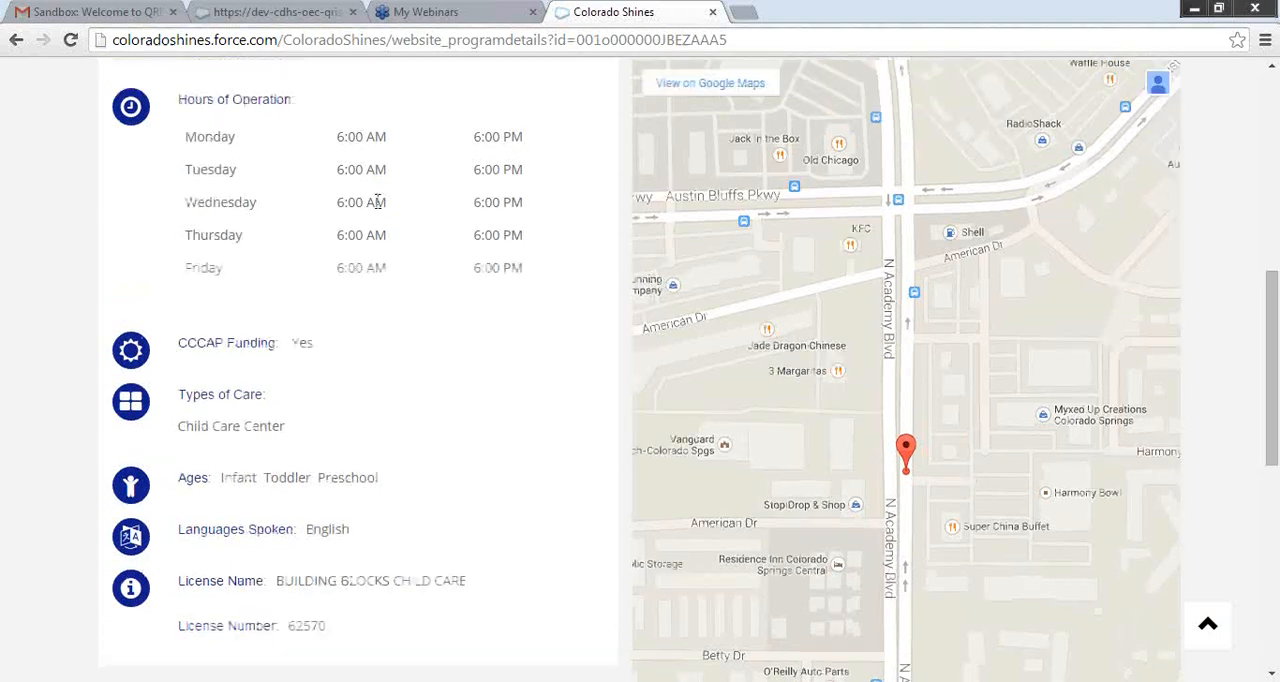
pyautogui.scroll(3, 377, 201)
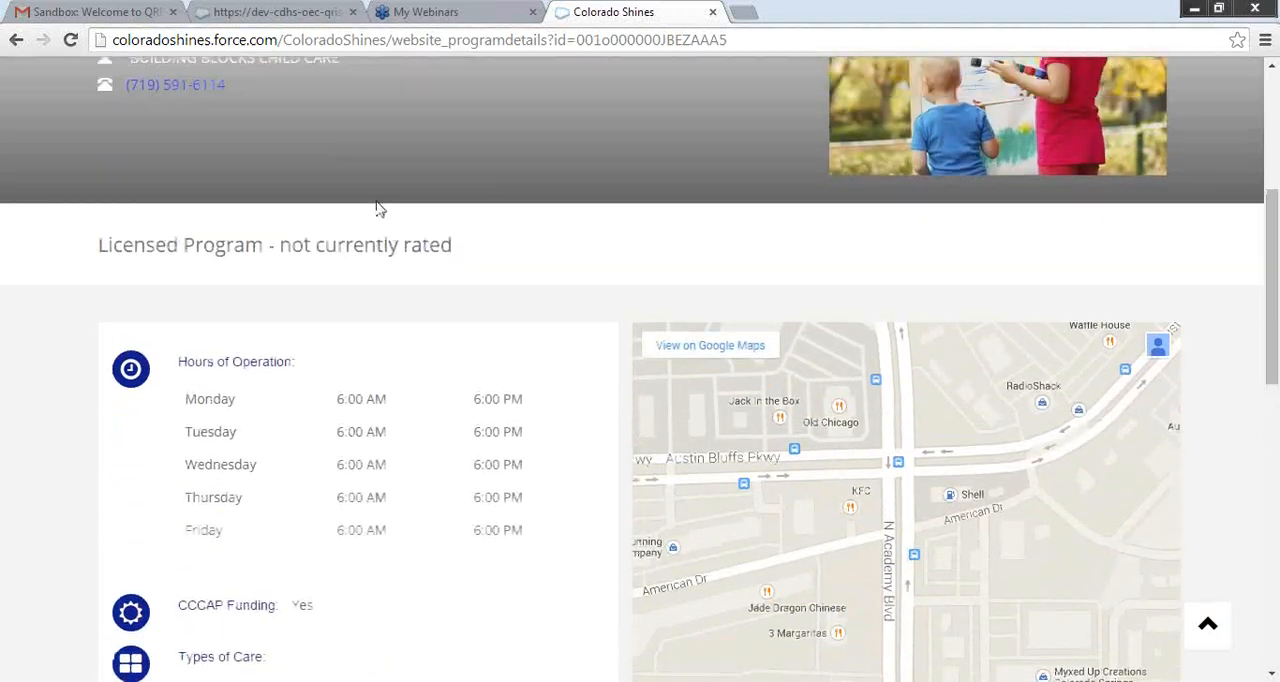
pyautogui.scroll(1, 377, 205)
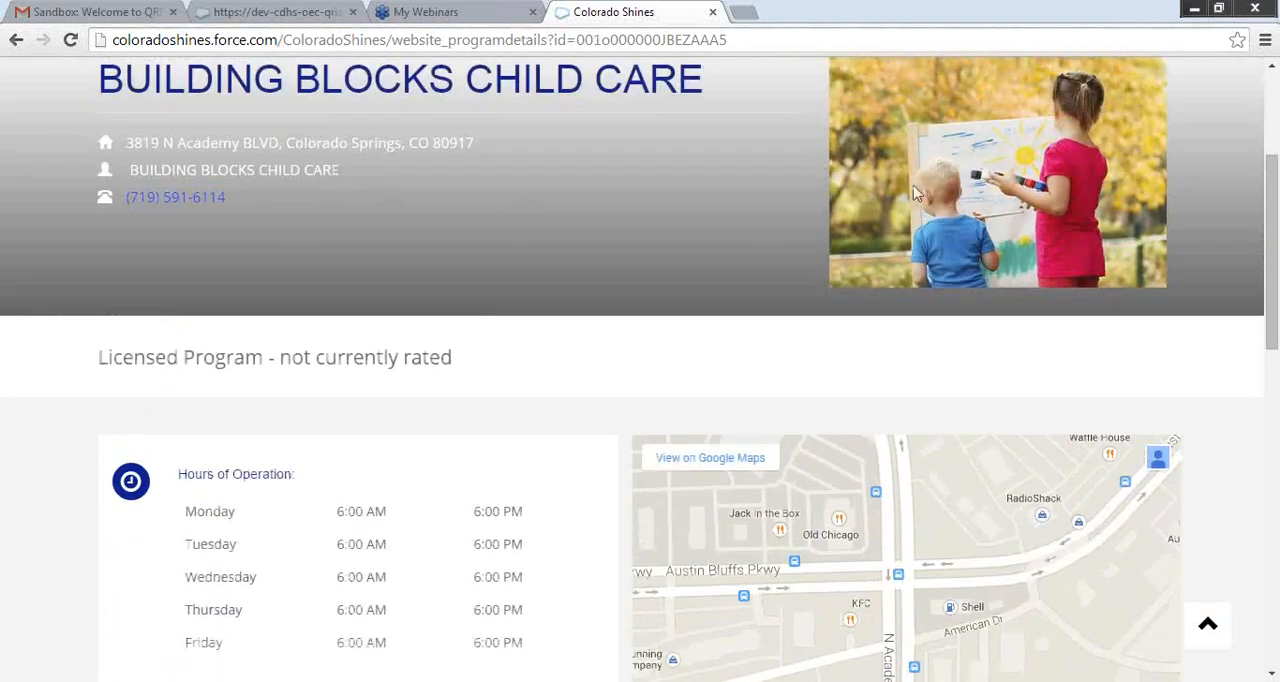